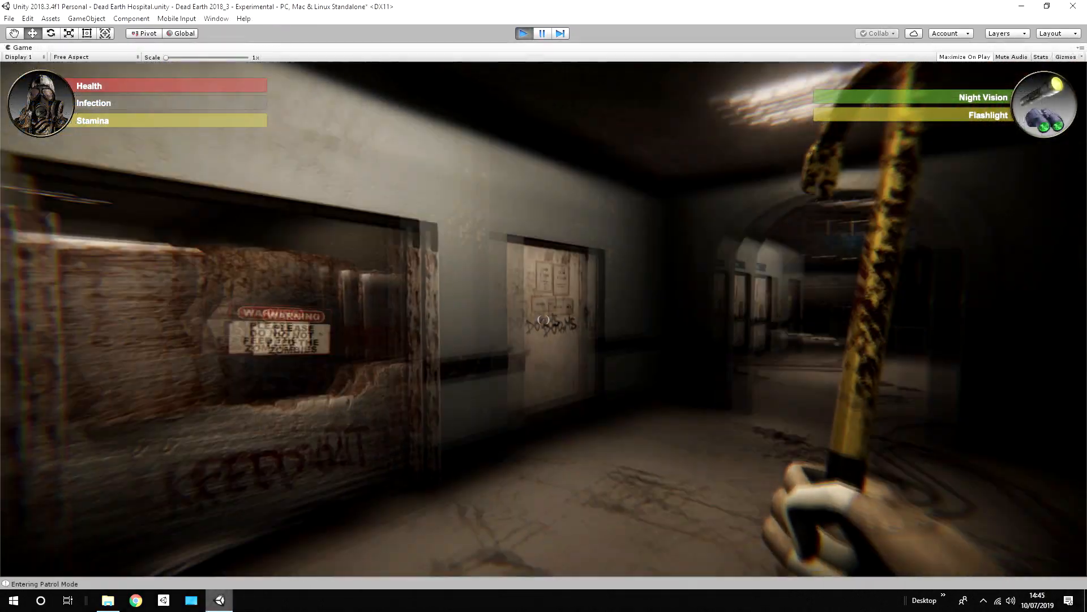
# Step: Switch on the flashlight while holding the crowbar and sprint down the hospital corridor toward the archway
pyautogui.press('f')
pyautogui.hotkey('shift', 'w')
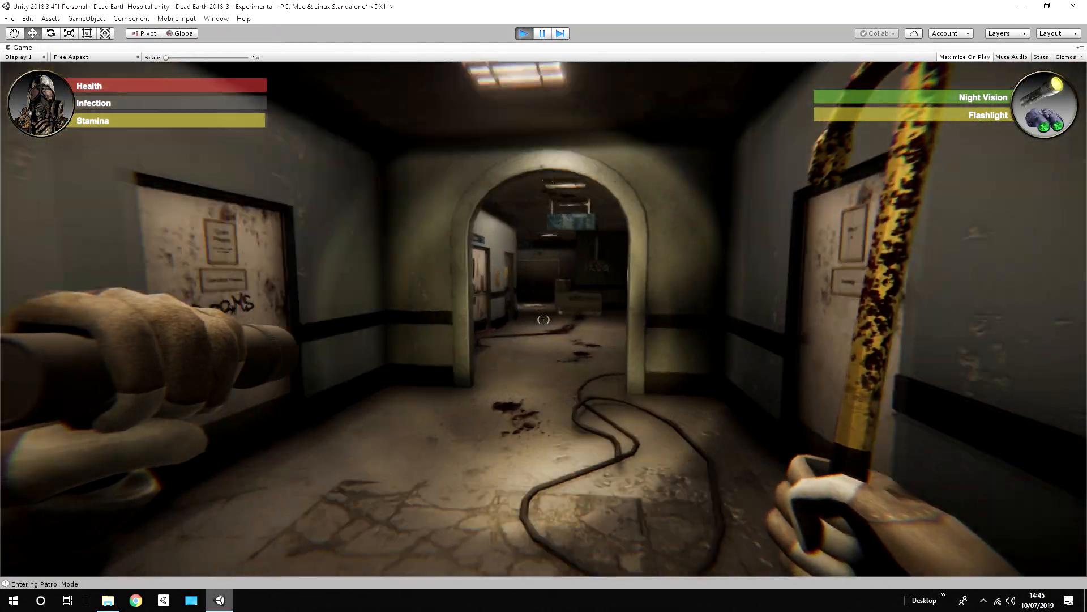
pyautogui.hotkey('shift', 'w')
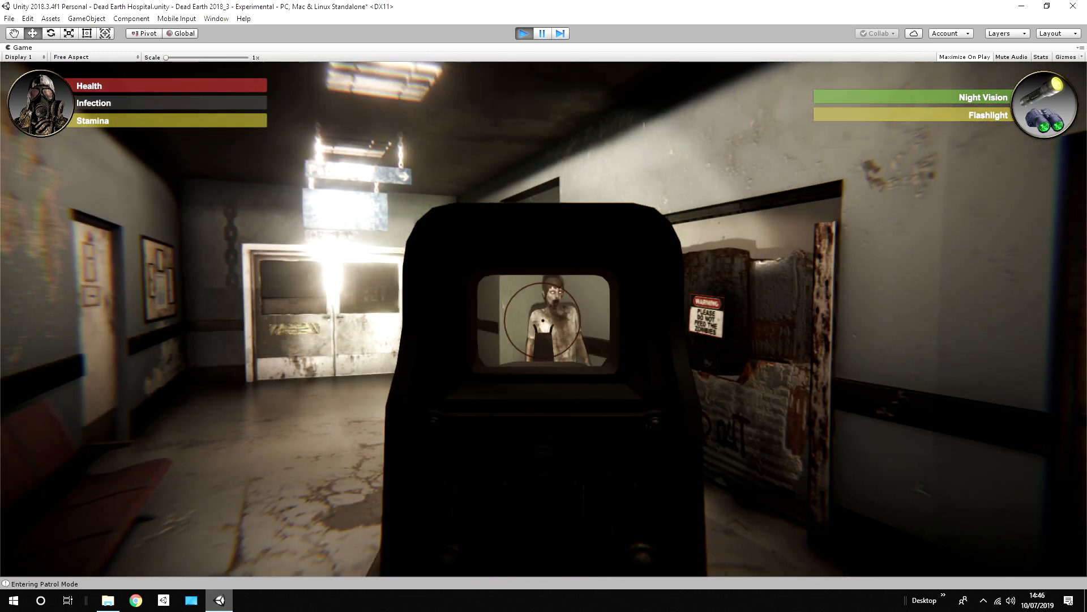
# Step: Shoot the zombies near the barricaded doorway while aiming through the rifle's sight
pyautogui.click(543, 319)
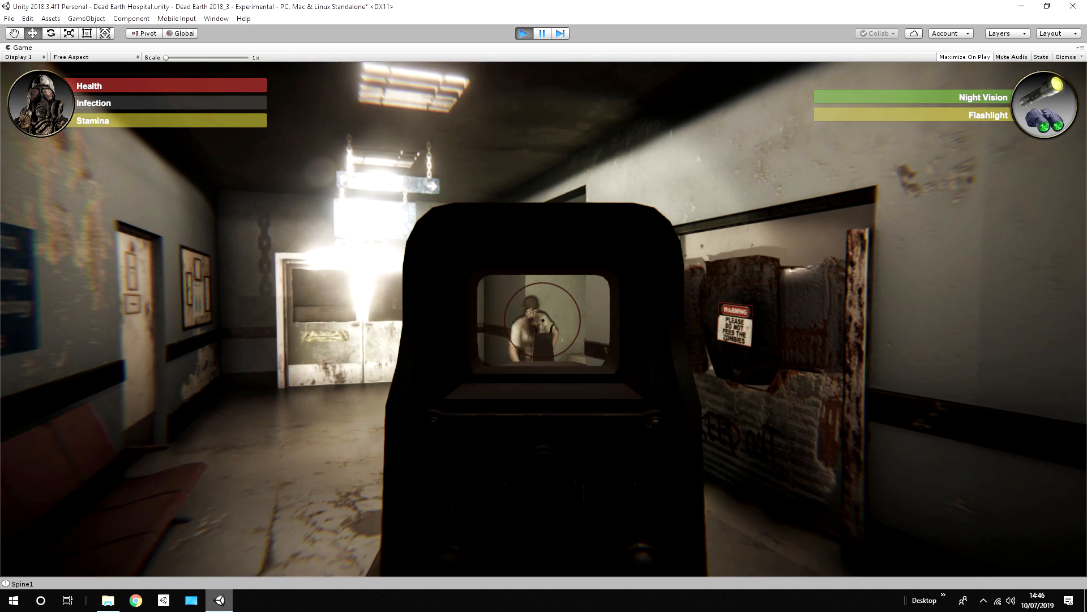
pyautogui.click(543, 320)
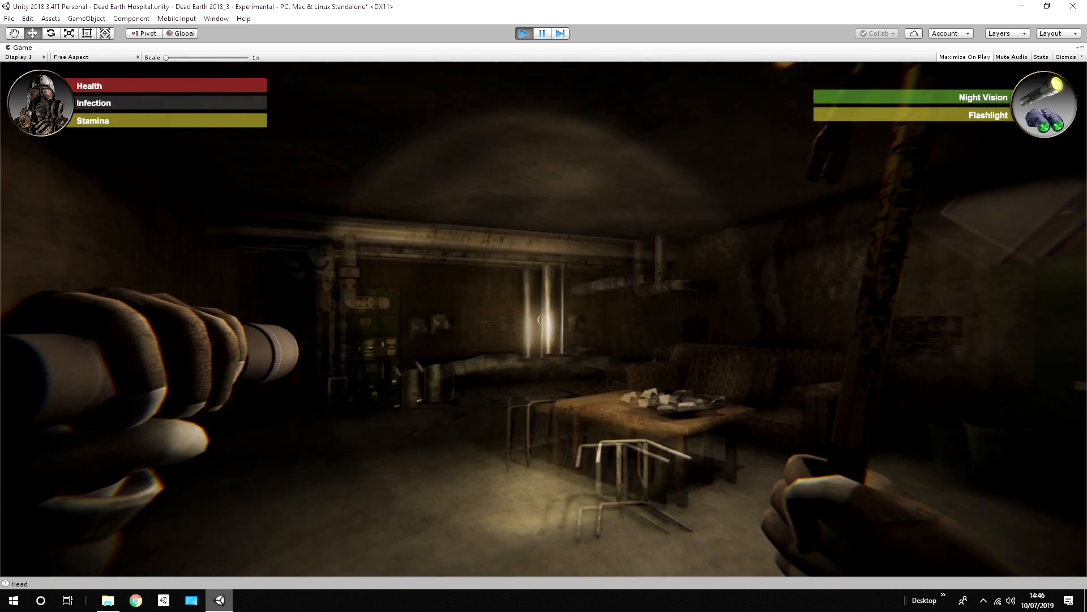
# Step: Explore the dark room with the pipes, electrical cabinet and sofa by flashlight
pyautogui.press('w')
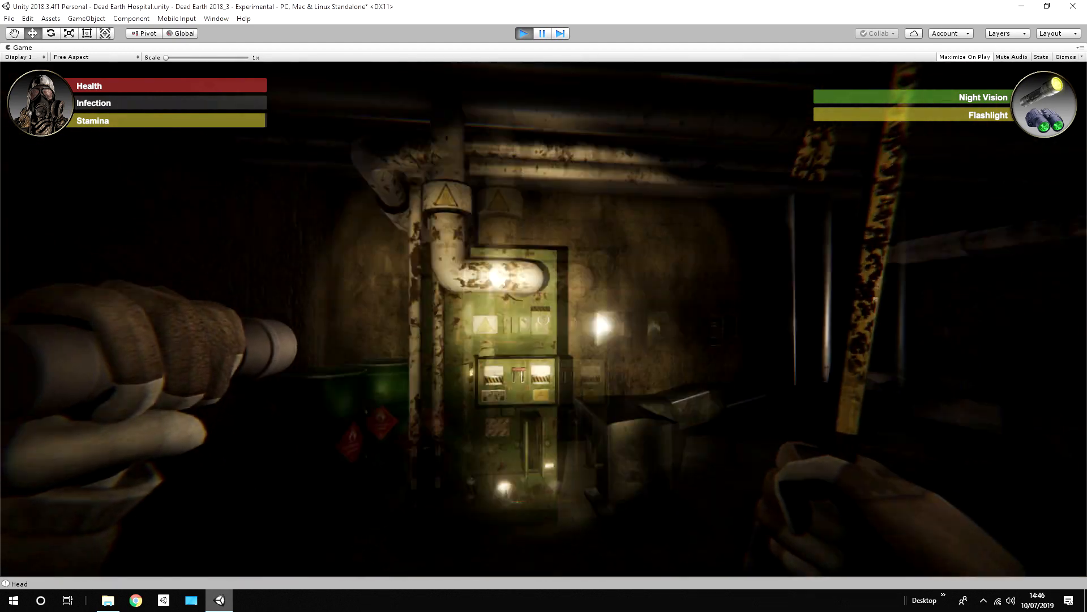
pyautogui.press('w')
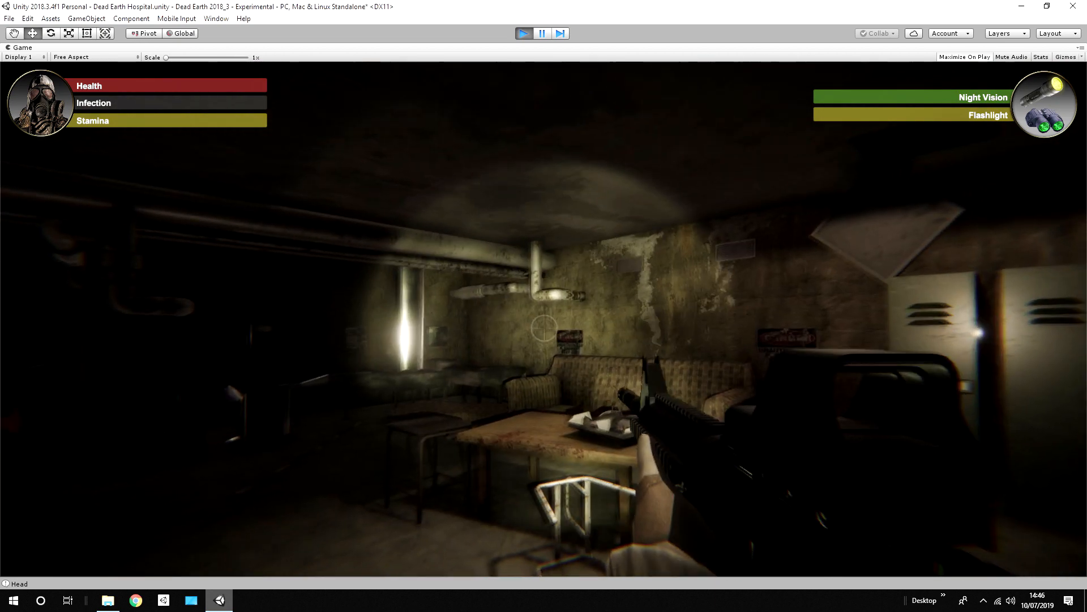
pyautogui.press('w')
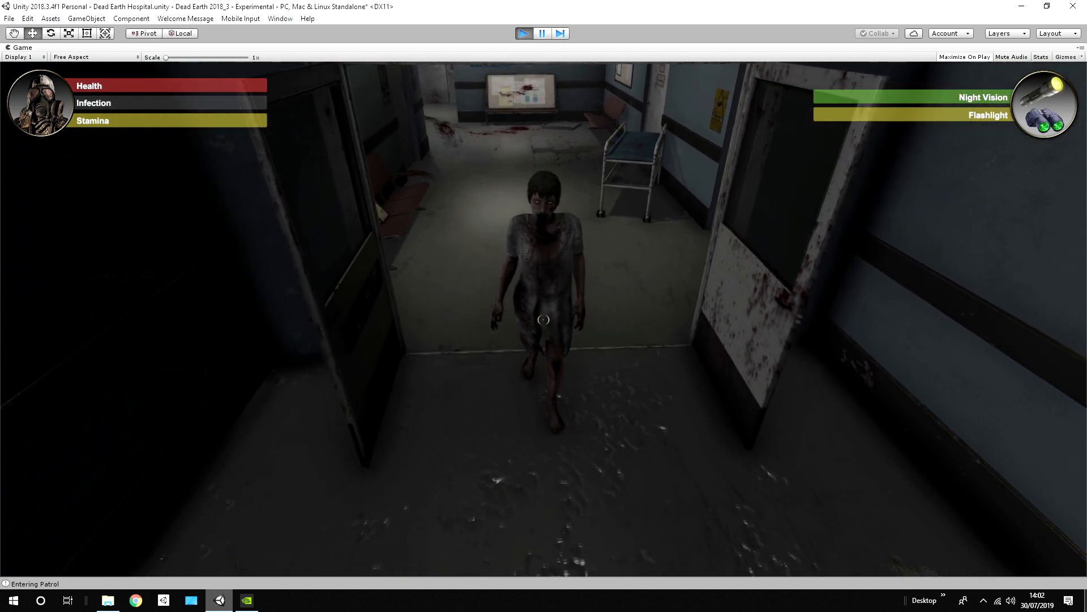
# Step: Reposition the WelcomeMessage window while reviewing its project notes, and close it
pyautogui.moveTo(416, 361); pyautogui.dragTo(401, 407, button='right')
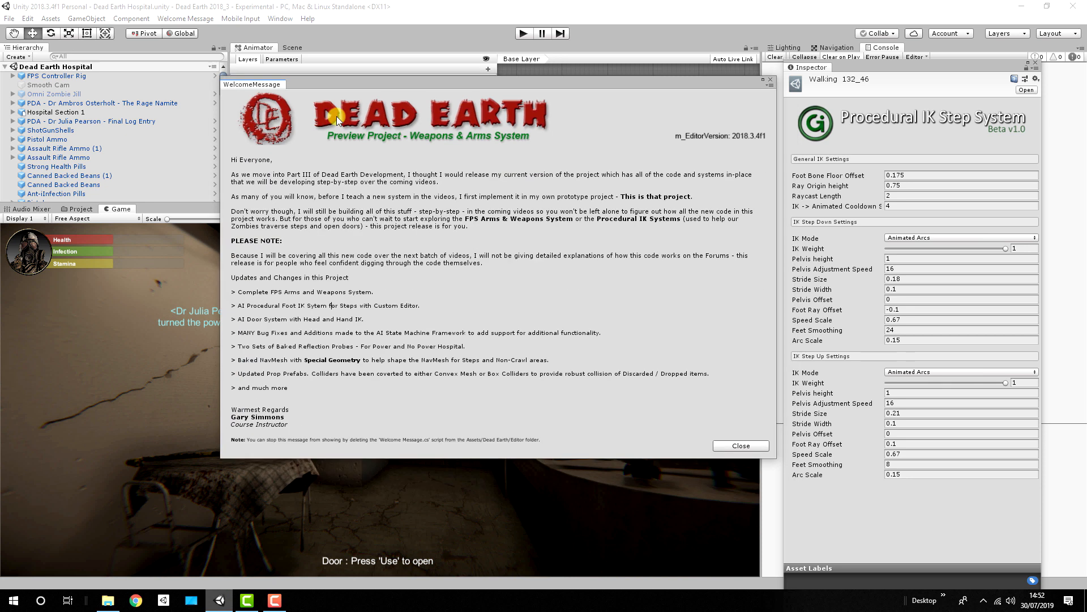
pyautogui.moveTo(446, 86); pyautogui.dragTo(392, 72)
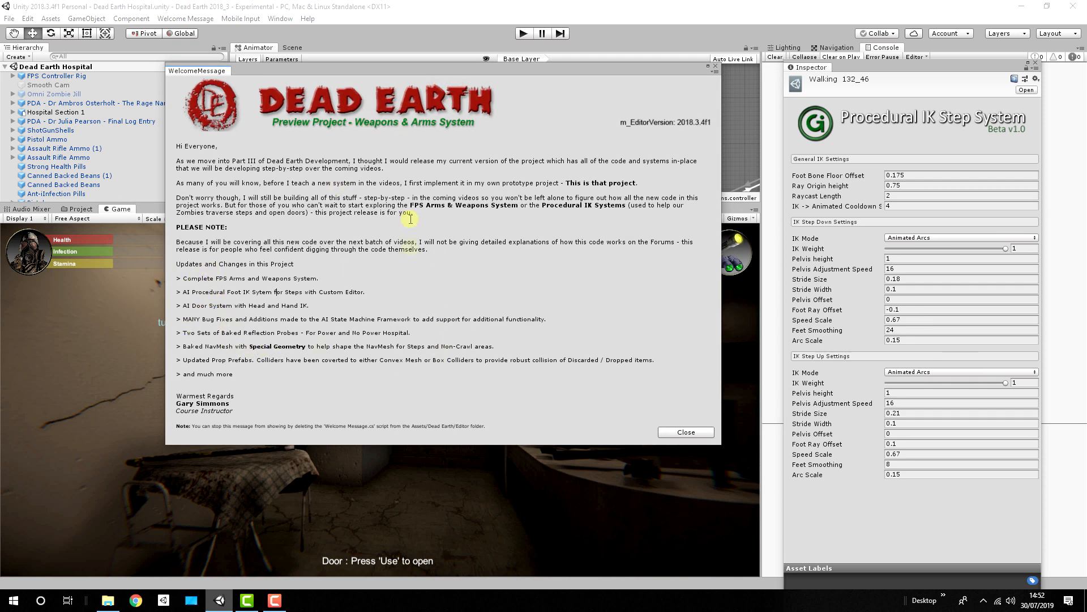
pyautogui.moveTo(351, 67); pyautogui.dragTo(423, 89)
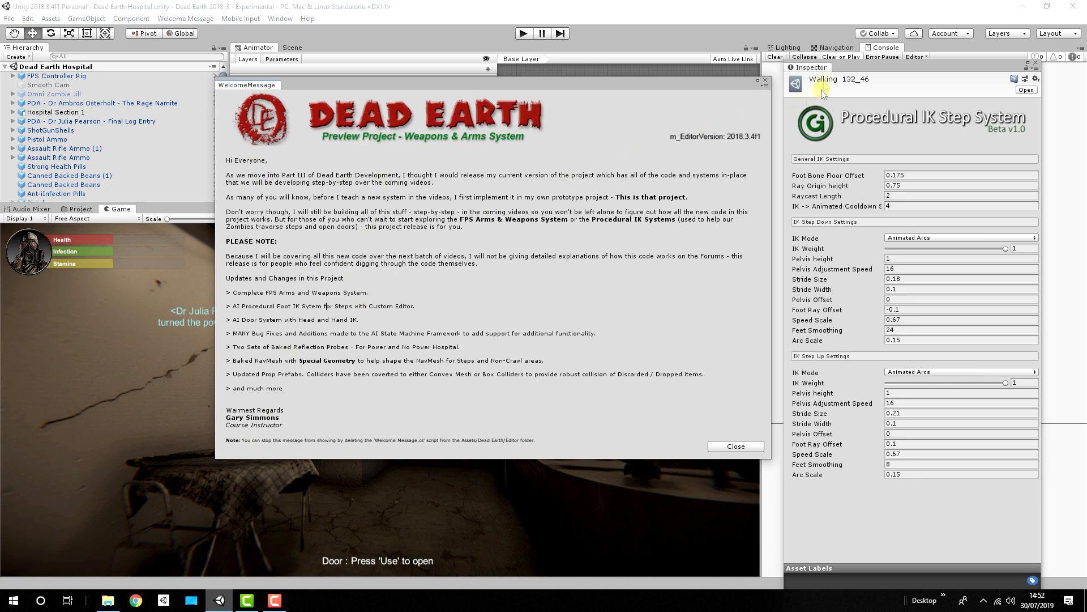
pyautogui.click(766, 82)
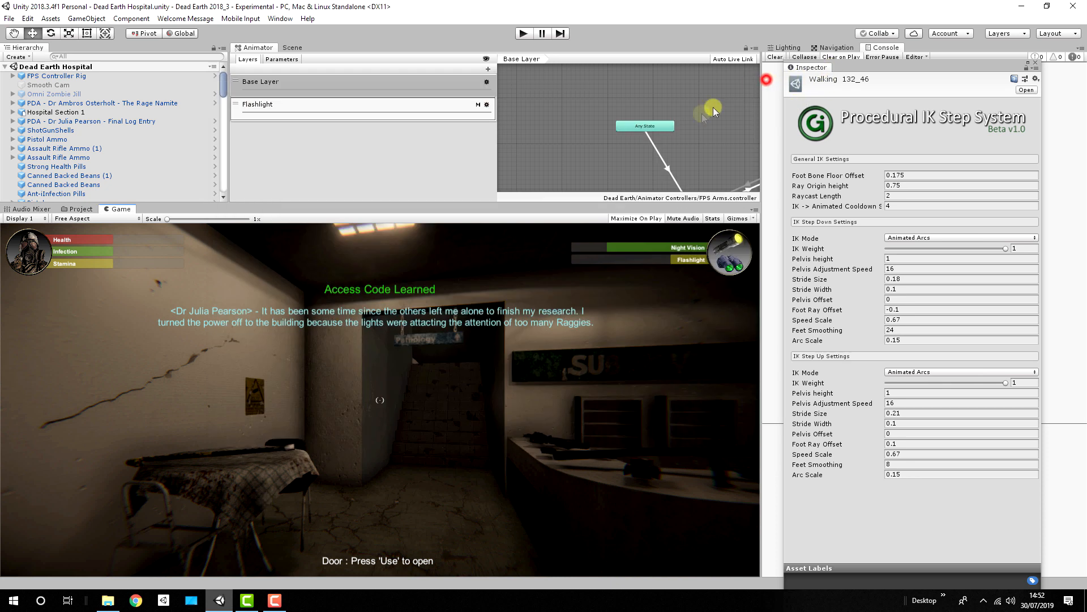
# Step: Locate the WelcomeMessage script in the project's Dead Earth/Editor folder and select it
pyautogui.click(77, 209)
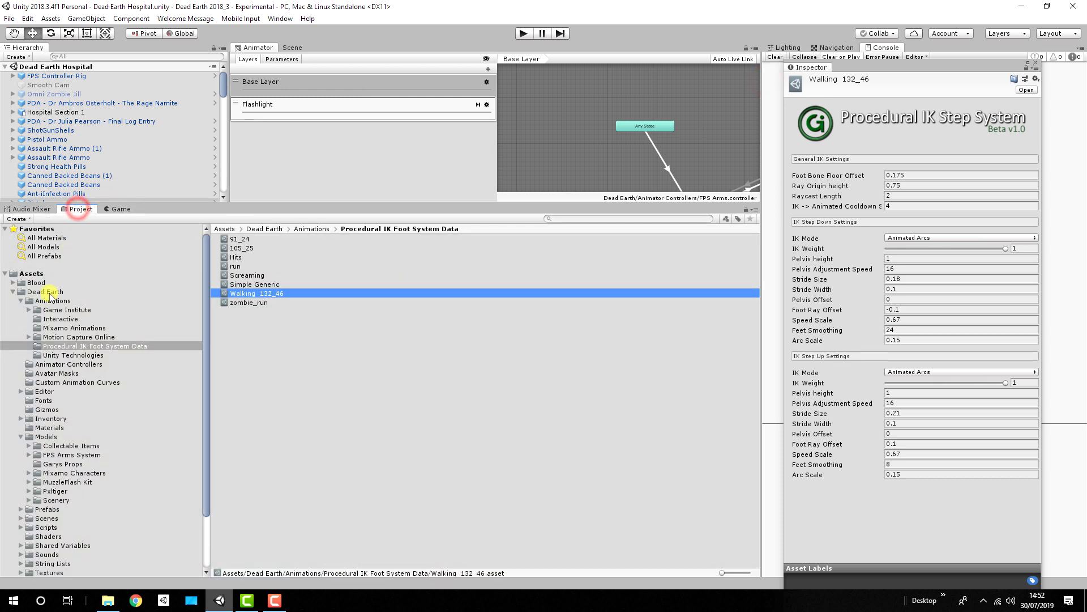
pyautogui.click(49, 292)
pyautogui.click(45, 392)
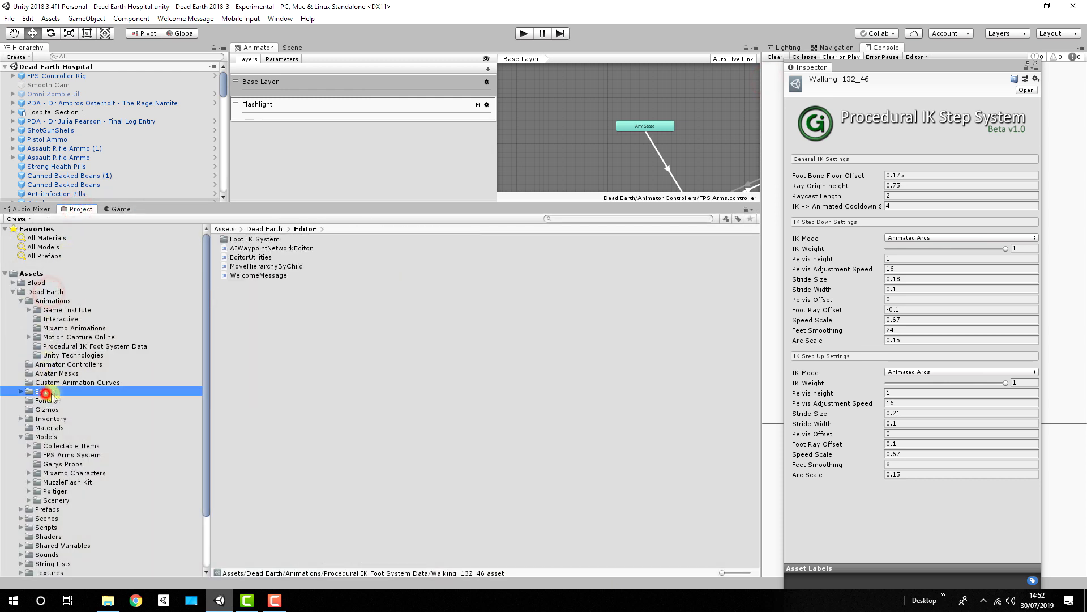
pyautogui.click(257, 275)
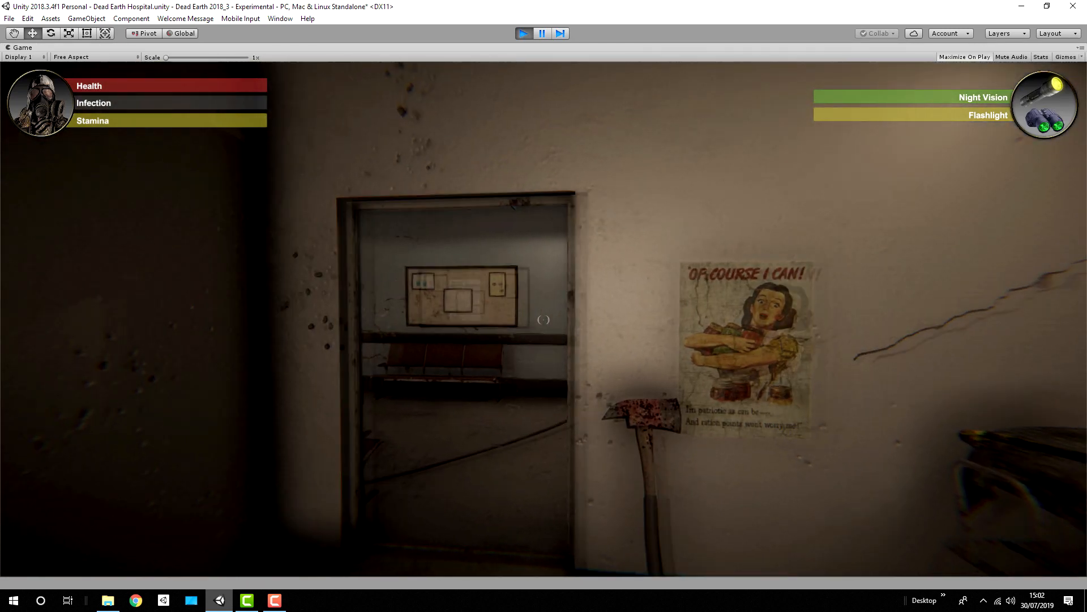
# Step: Walk through the doorway into the lit corridor and throw bare-handed punches
pyautogui.press('w')
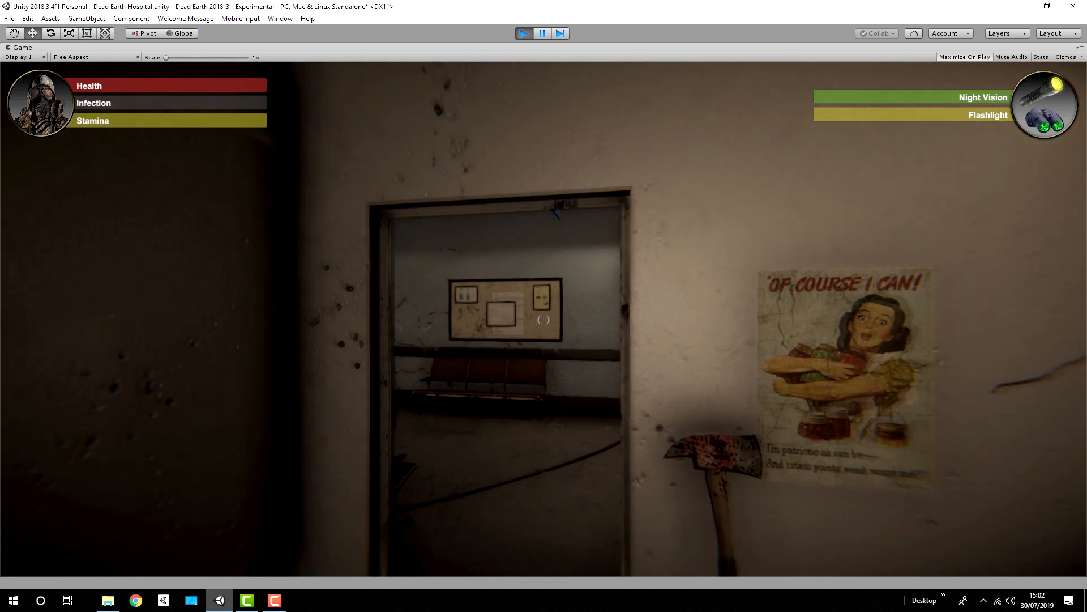
pyautogui.press('w')
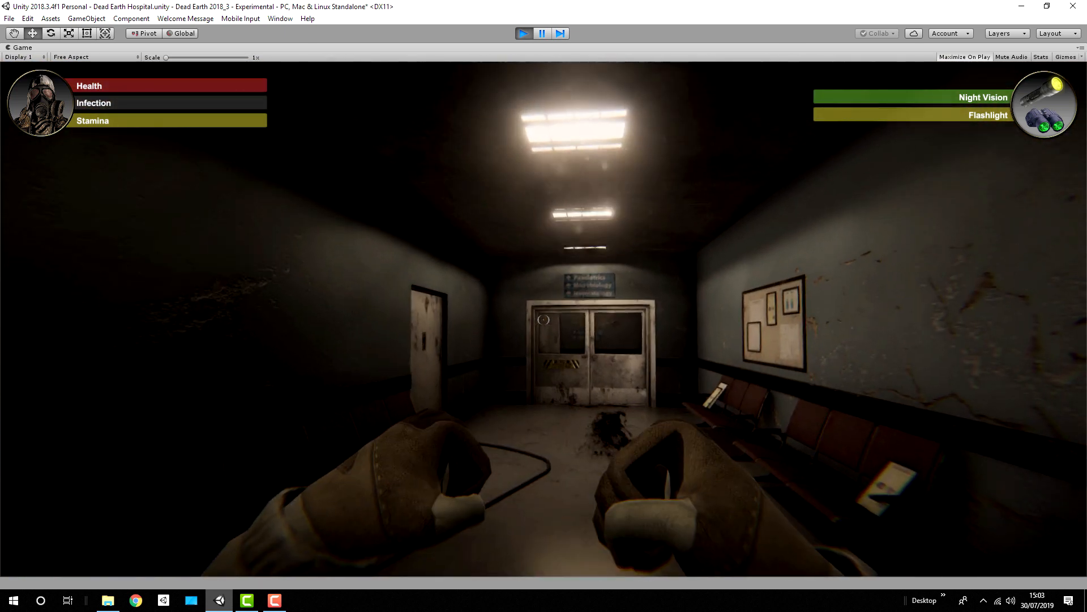
pyautogui.click(544, 320)
pyautogui.click(544, 320)
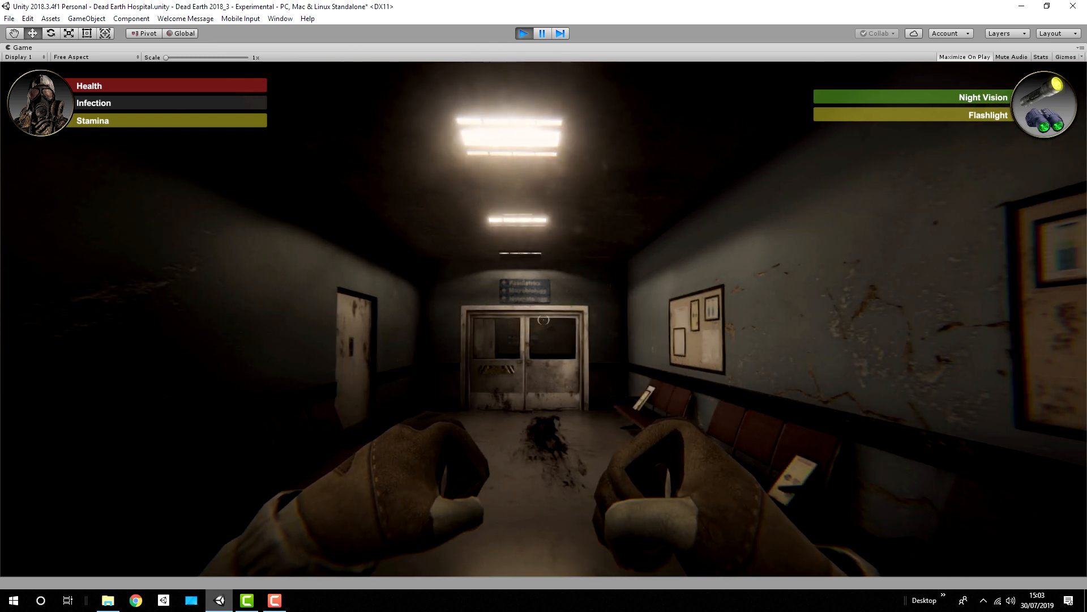
# Step: Bring out the flashlight, advance toward the double doors and punch repeatedly with the free hand
pyautogui.press('f')
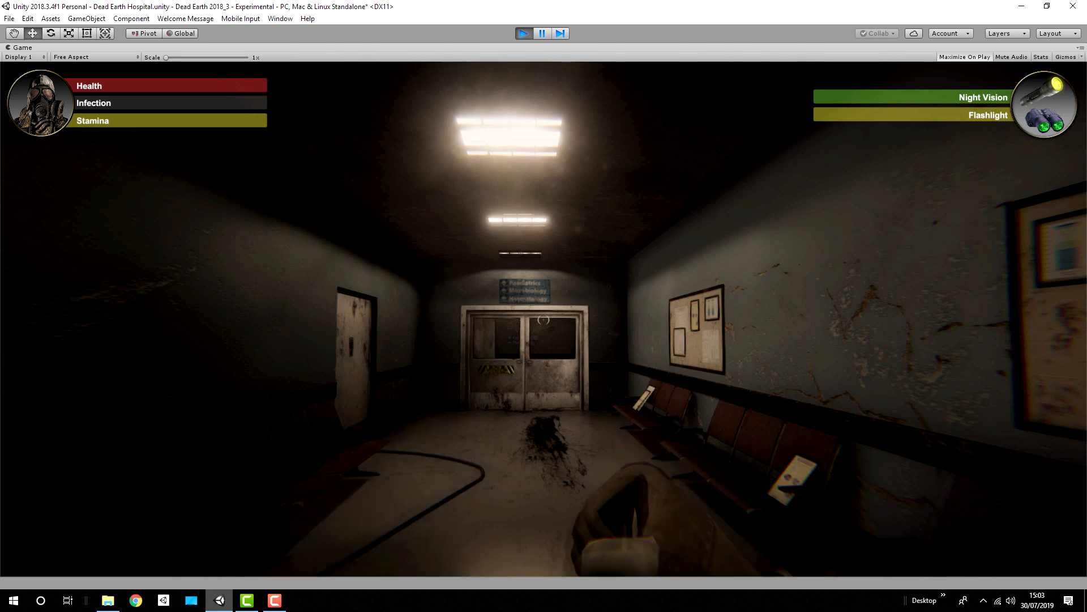
pyautogui.press('w')
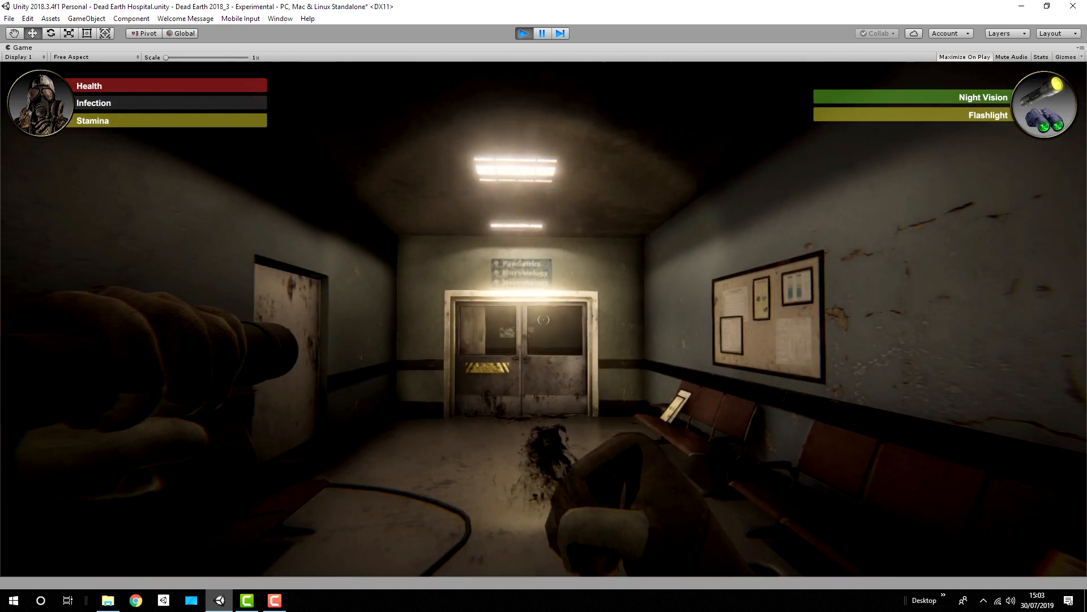
pyautogui.click(544, 320)
pyautogui.click(544, 320)
pyautogui.click(543, 320)
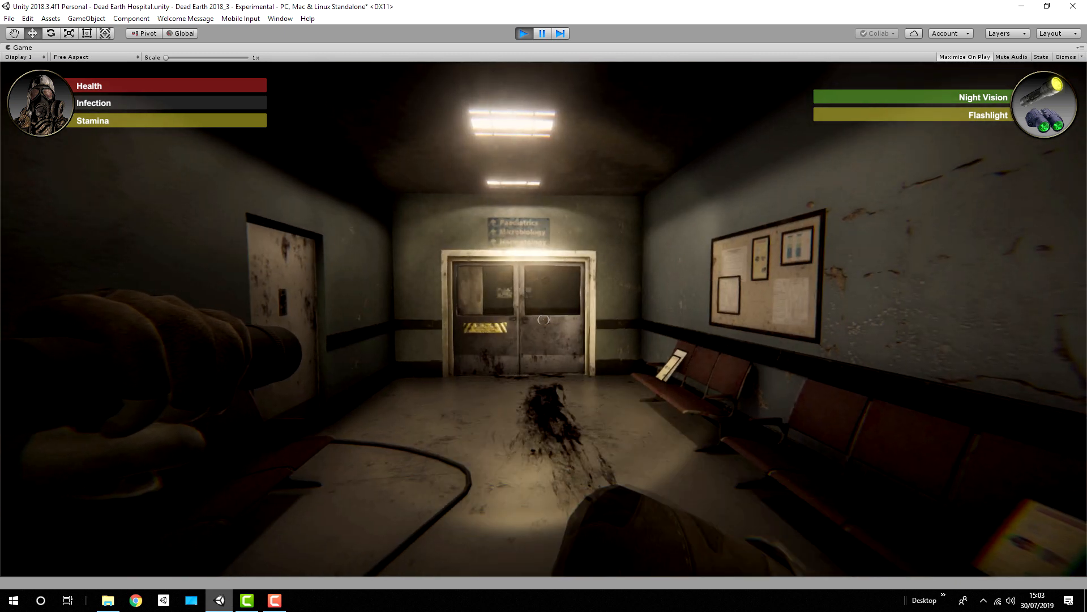
pyautogui.click(543, 320)
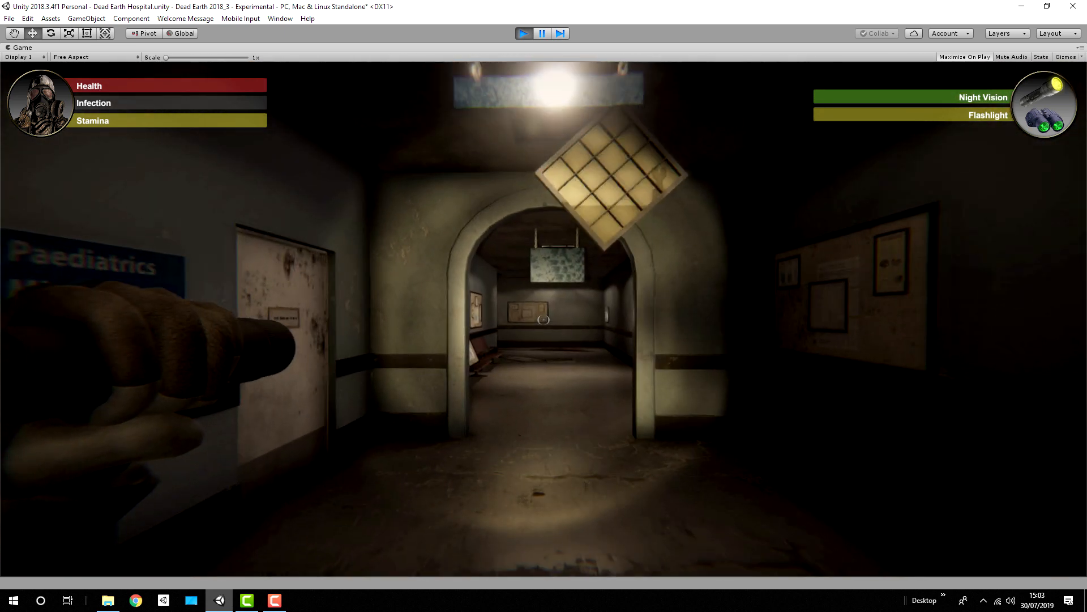
# Step: Walk and sprint through the archway to the corridor's end and back with the flashlight on
pyautogui.press('w')
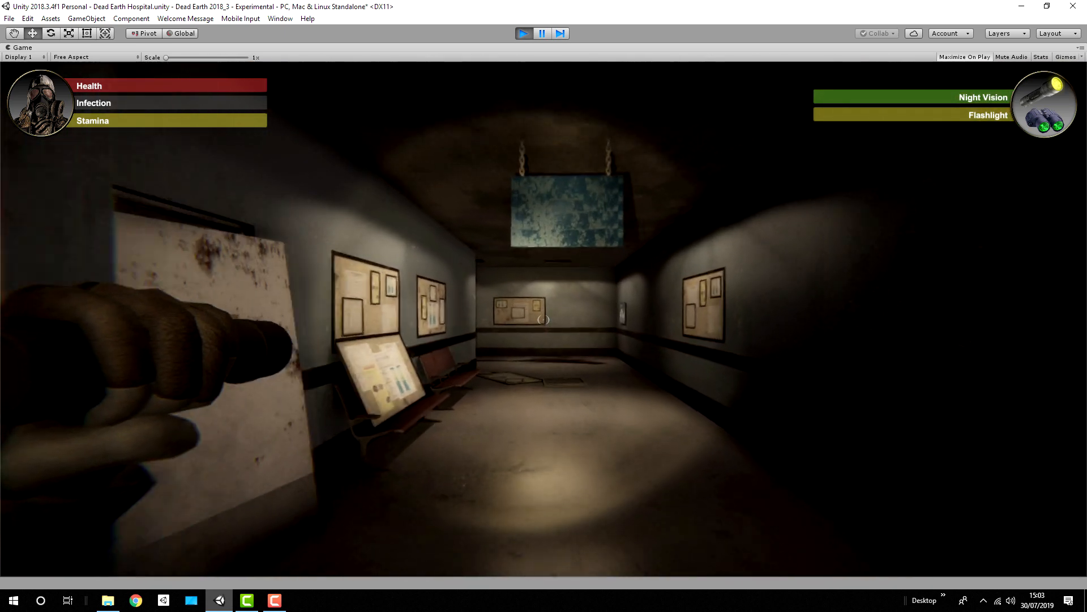
pyautogui.press('w')
pyautogui.hotkey('shift', 'w')
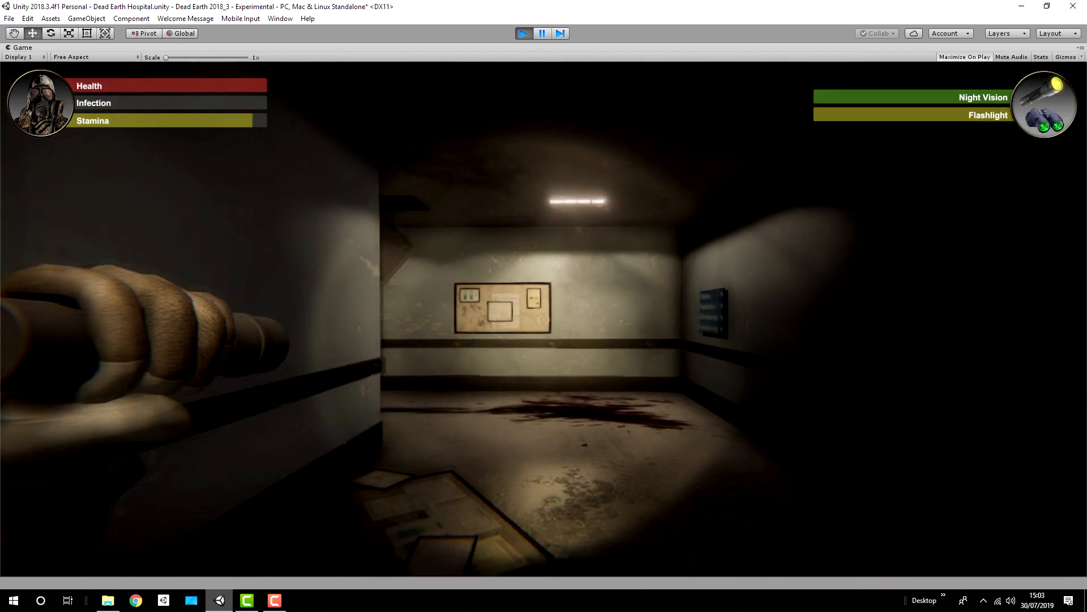
pyautogui.hotkey('shift', 'w')
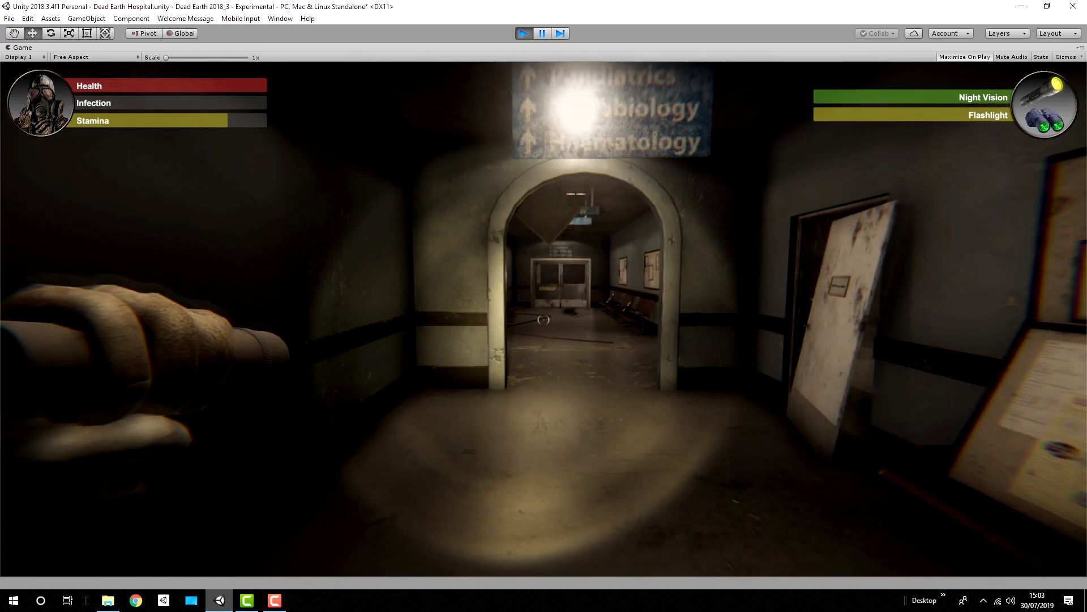
pyautogui.press('w')
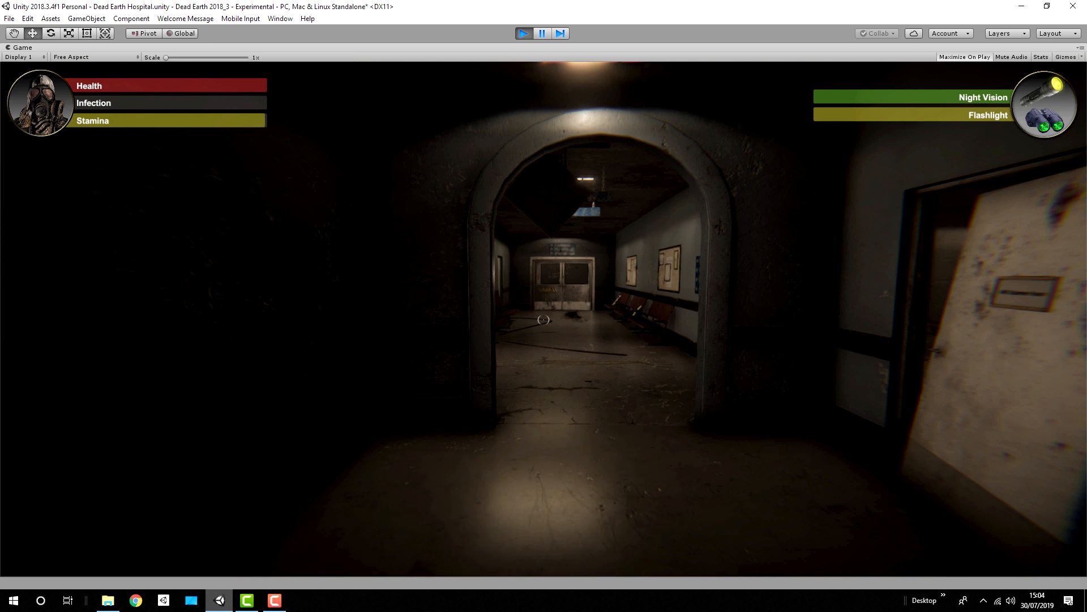
# Step: Toggle the flashlight repeatedly in front of the archway, leaving it on
pyautogui.press('f')
pyautogui.press('f')
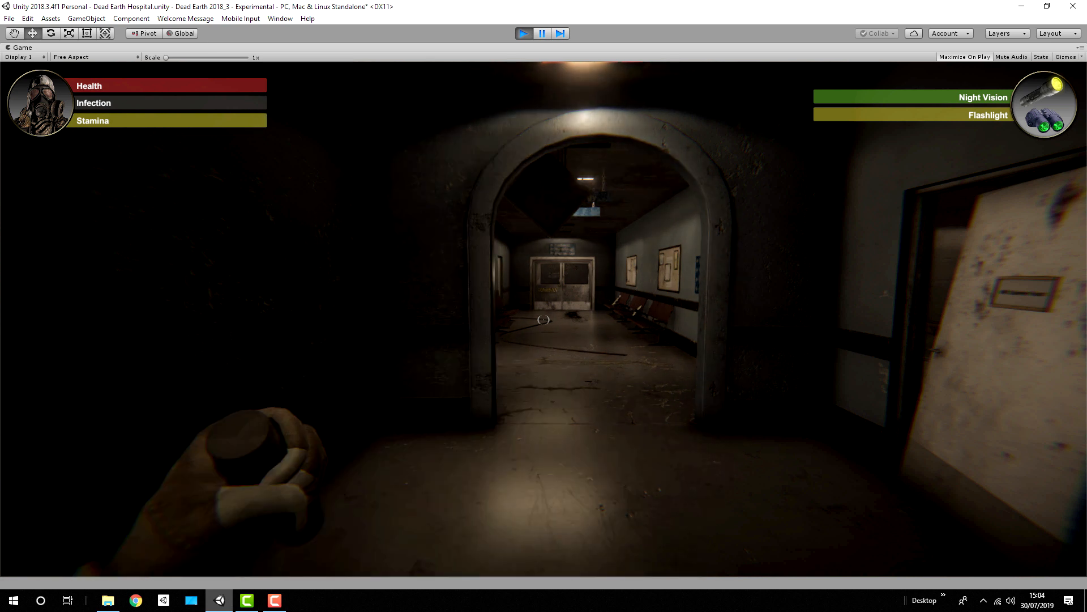
pyautogui.press('f')
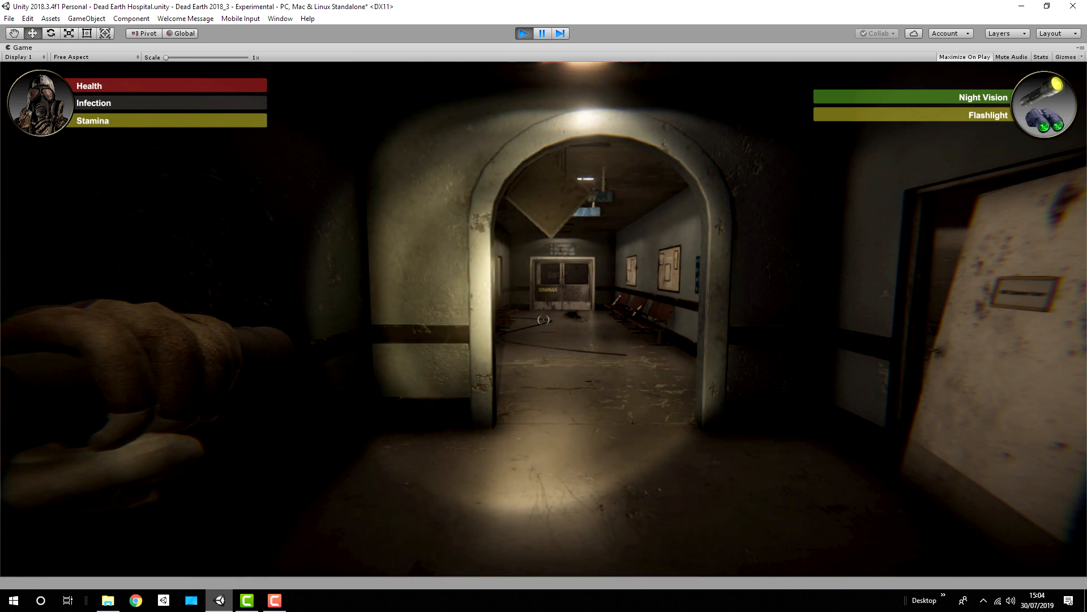
# Step: Run to the Subway counter and pick up the Berreta 9mm and the pistol magazine
pyautogui.hotkey('shift', 'w')
pyautogui.hotkey('shift', 'w')
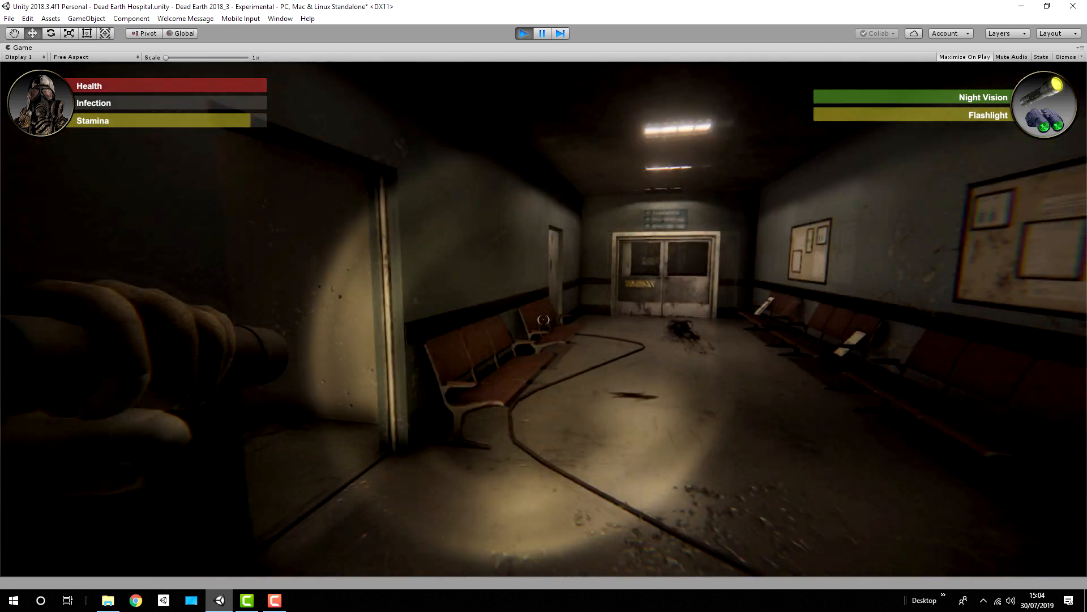
pyautogui.press('w')
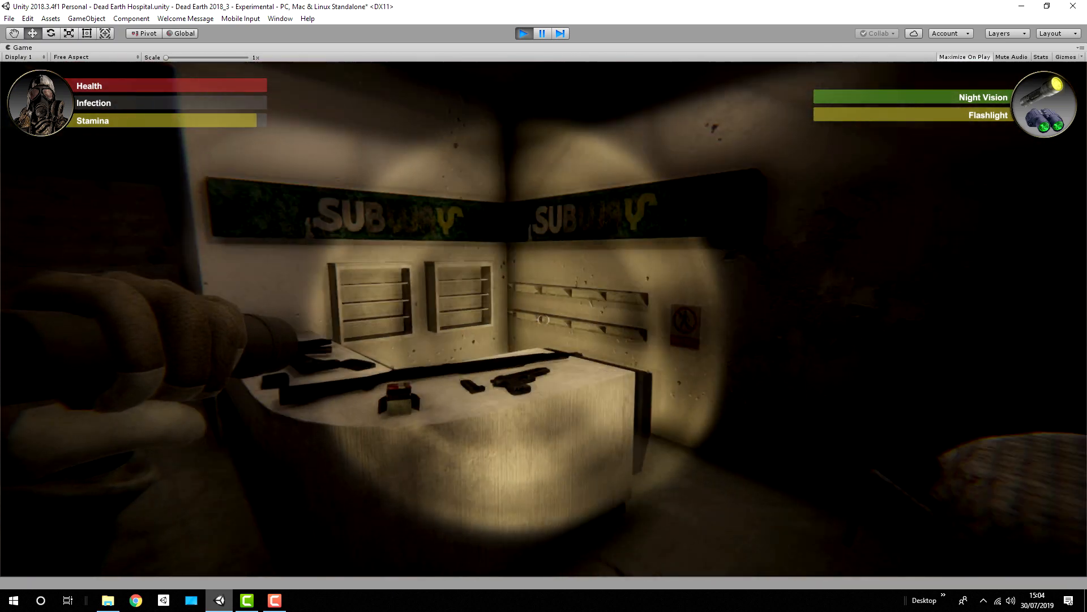
pyautogui.press('e')
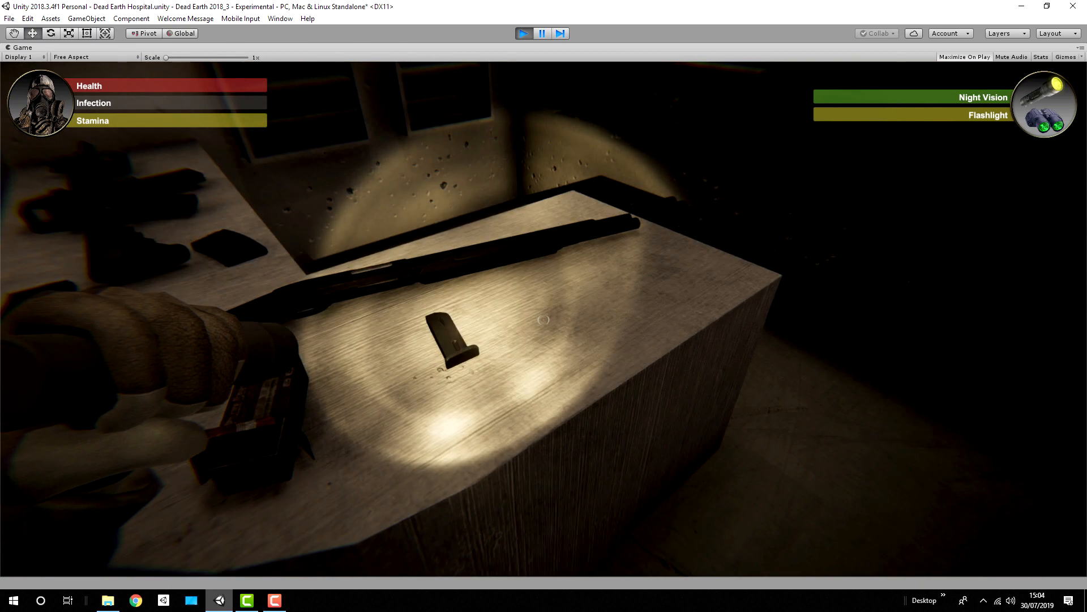
pyautogui.hotkey('shift', 'w')
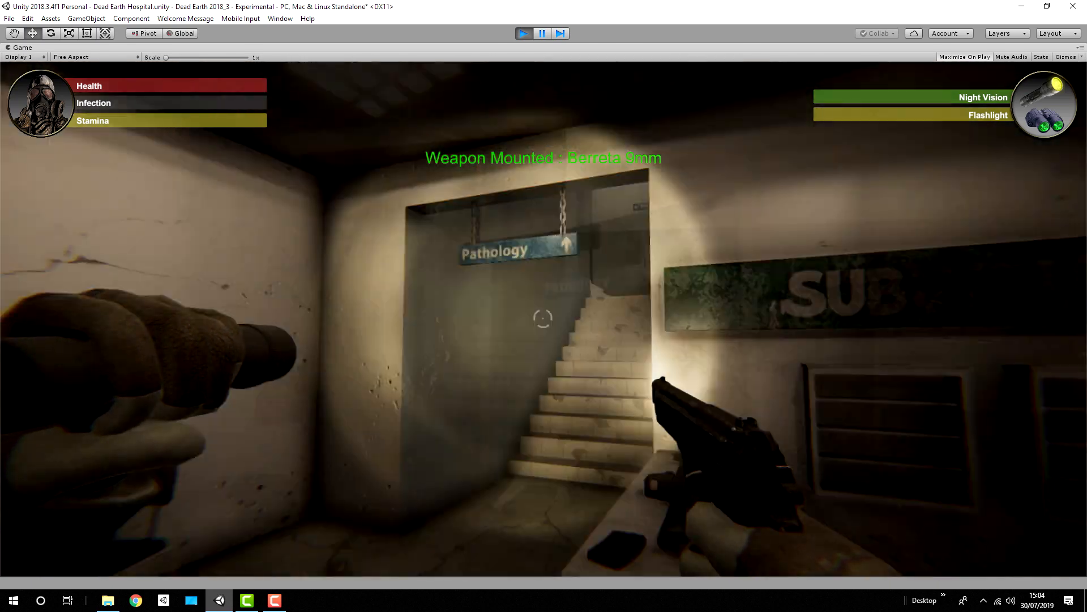
pyautogui.press('e')
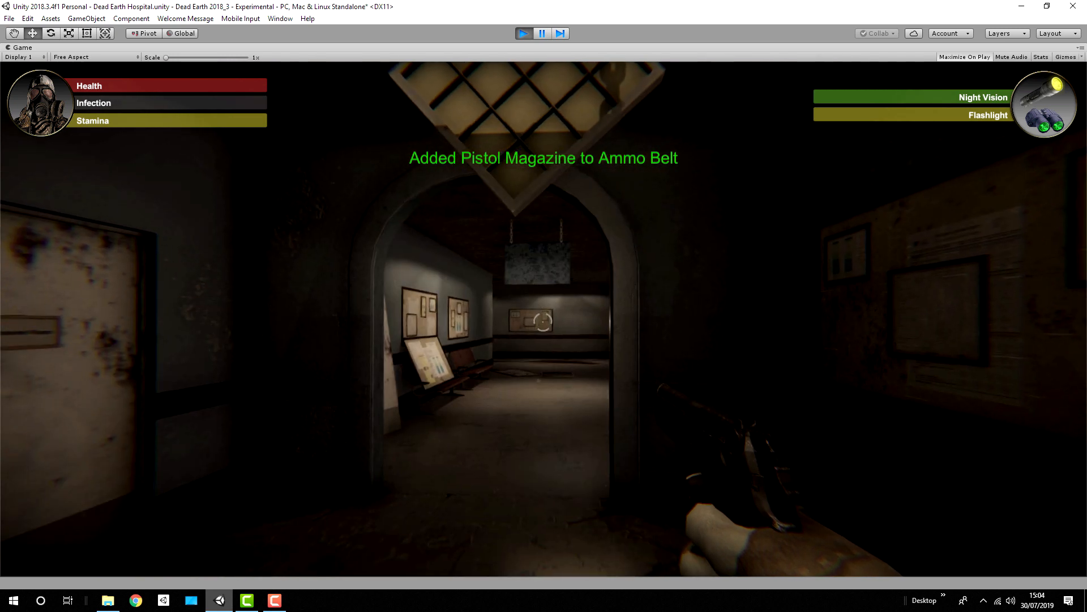
# Step: Test weapon switching near the archway, equipping the pistol and changing back to the bare fist
pyautogui.press('w')
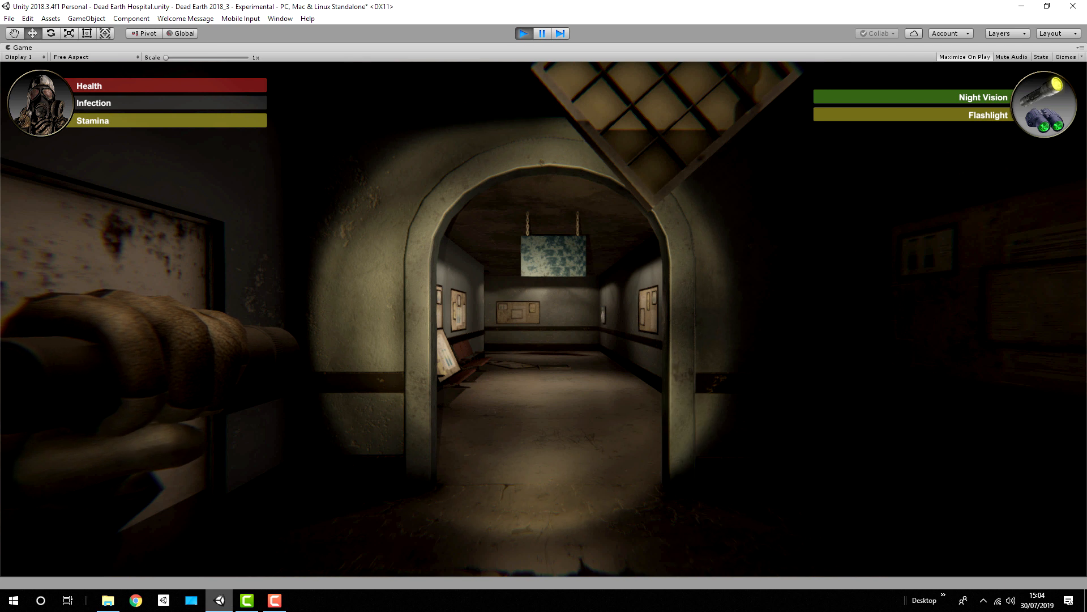
pyautogui.press('1')
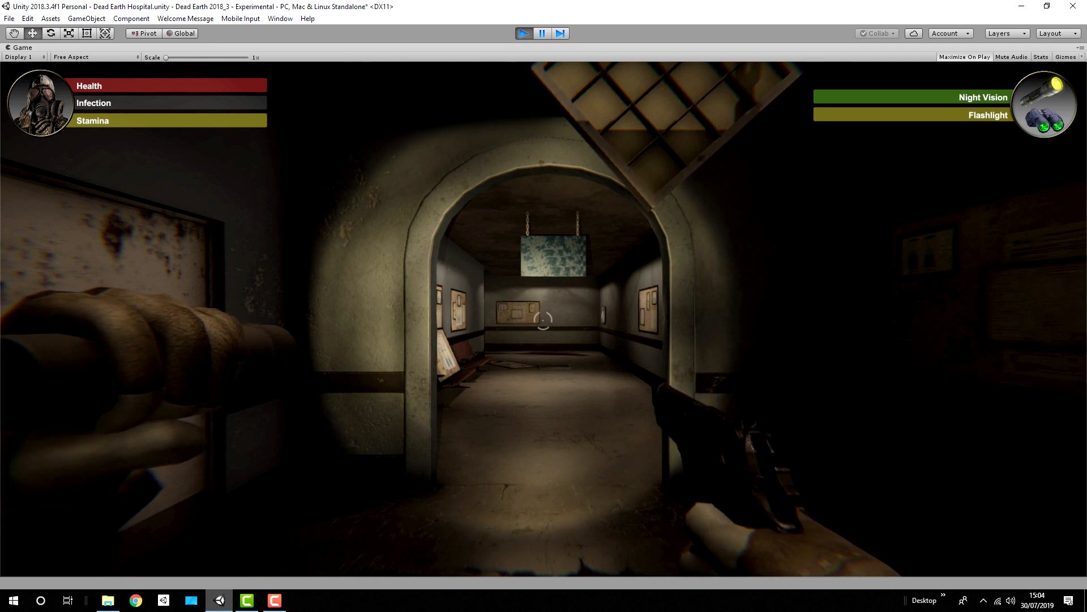
pyautogui.press('2')
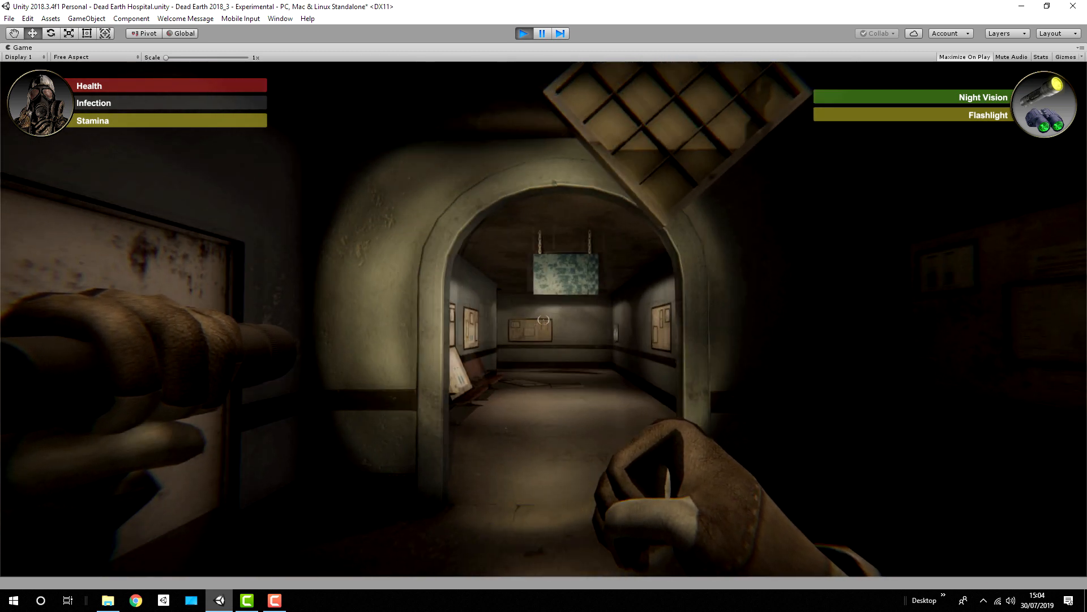
# Step: Sprint and walk down the corridor toward the double doors with the pistol equipped, and reload it
pyautogui.press('w')
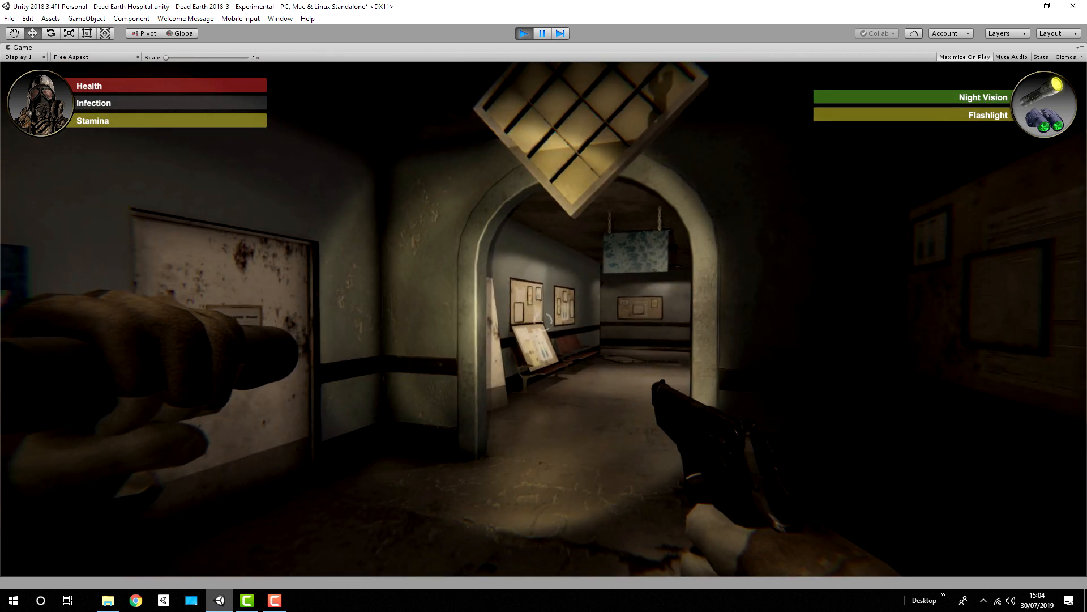
pyautogui.hotkey('shift', 'w')
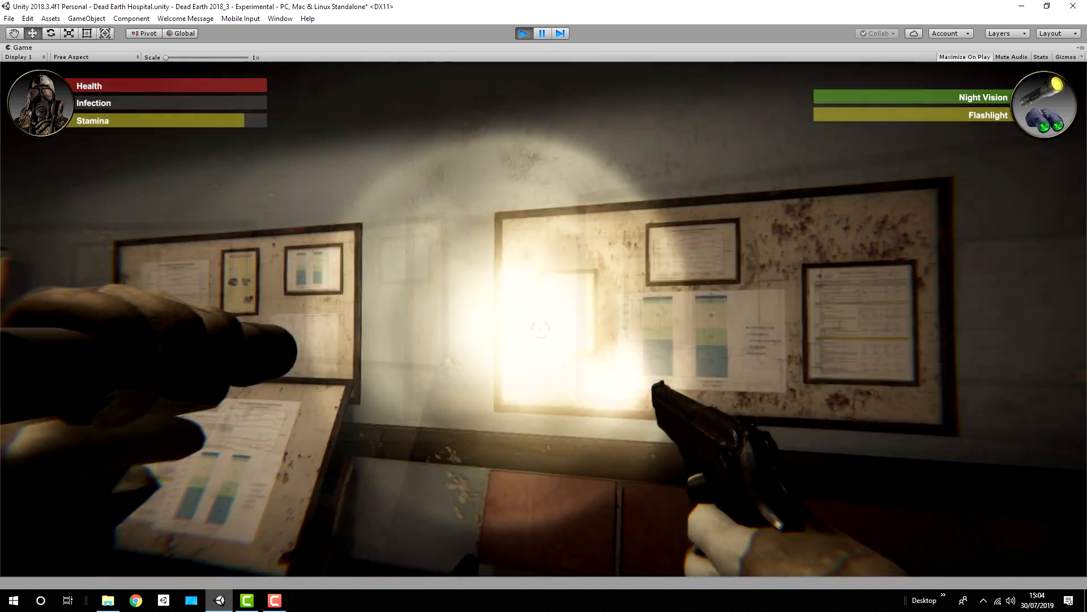
pyautogui.hotkey('shift', 'w')
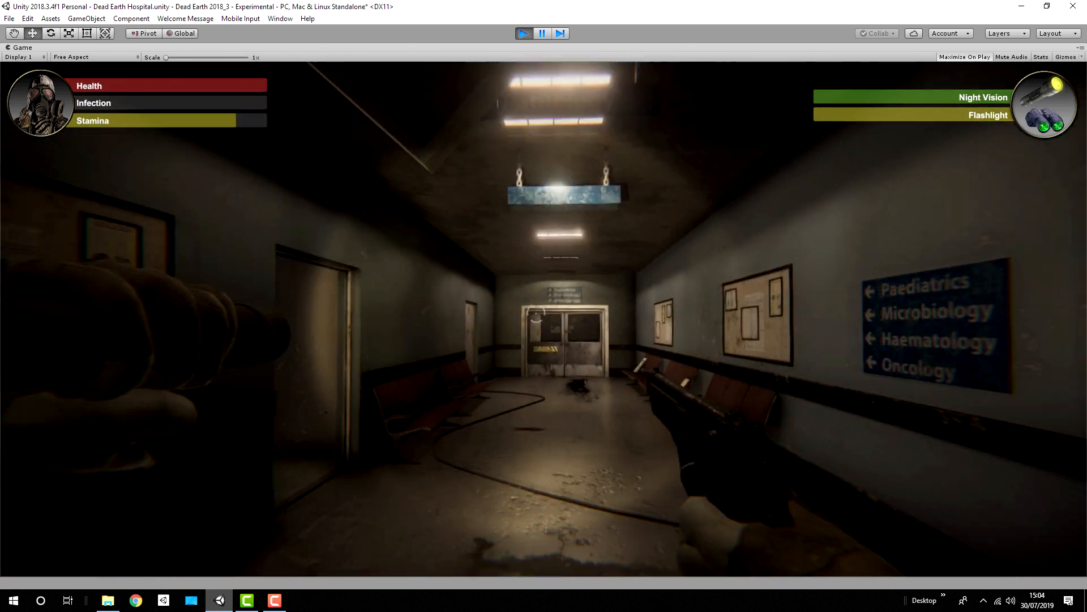
pyautogui.press('w')
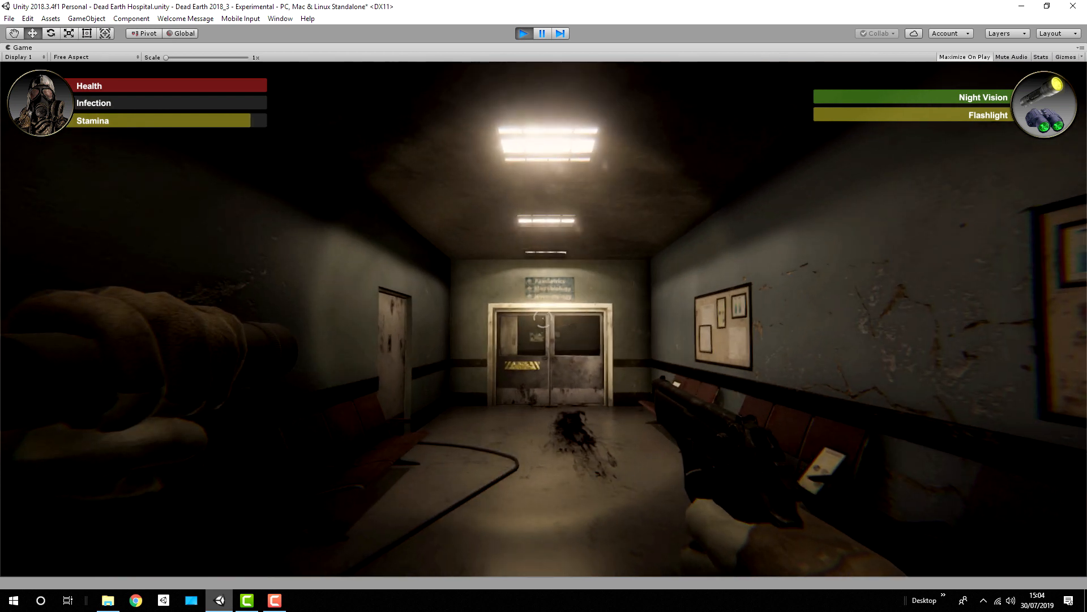
pyautogui.press('w')
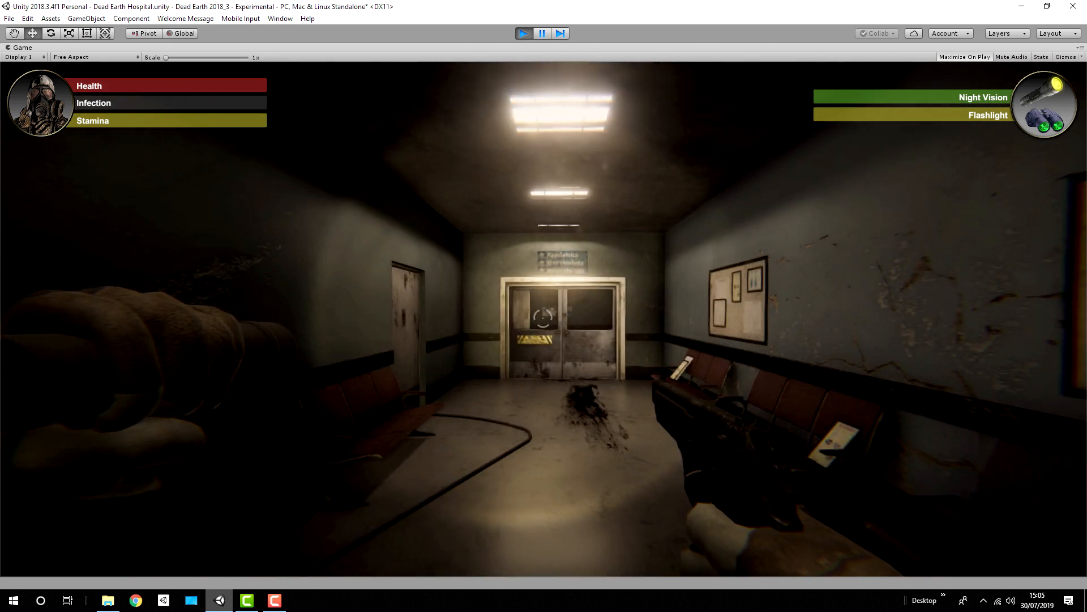
pyautogui.press('r')
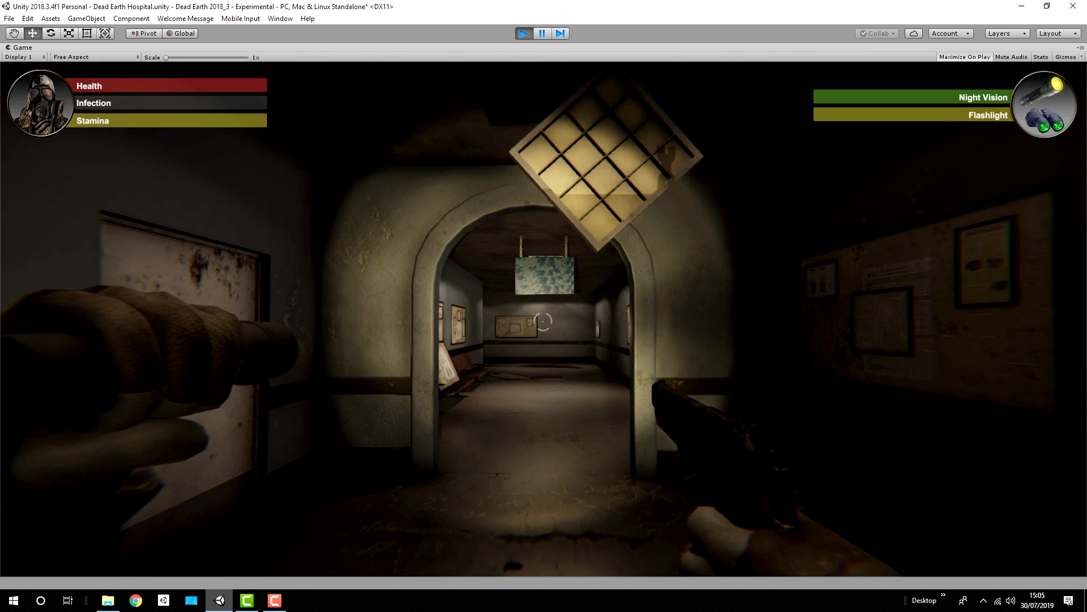
# Step: Walk through the archway along the corridor and fire the pistol toward the double doors and the open café doorway
pyautogui.press('w')
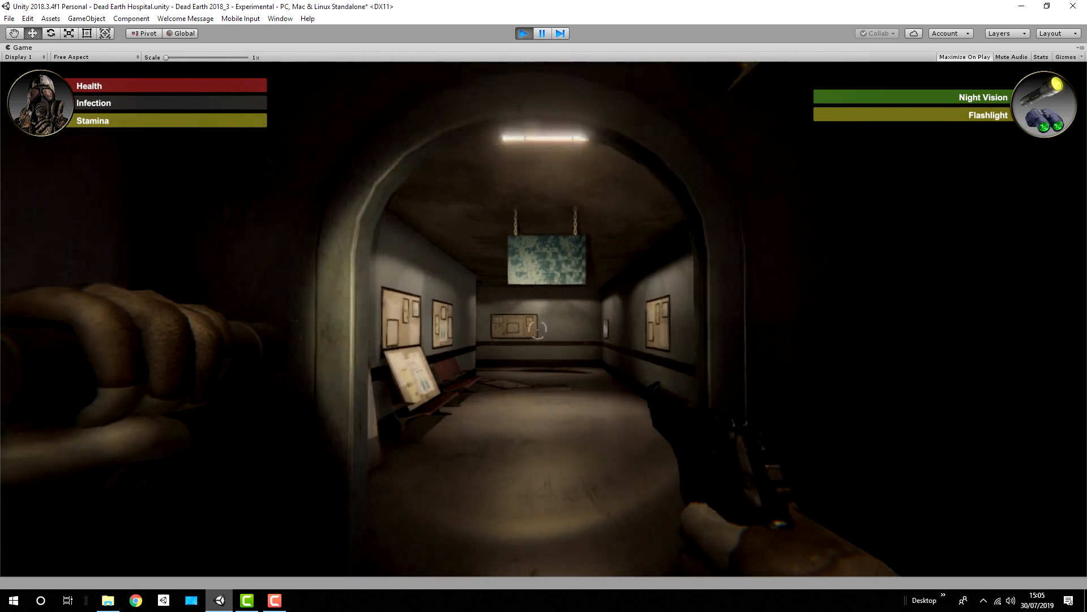
pyautogui.press('w')
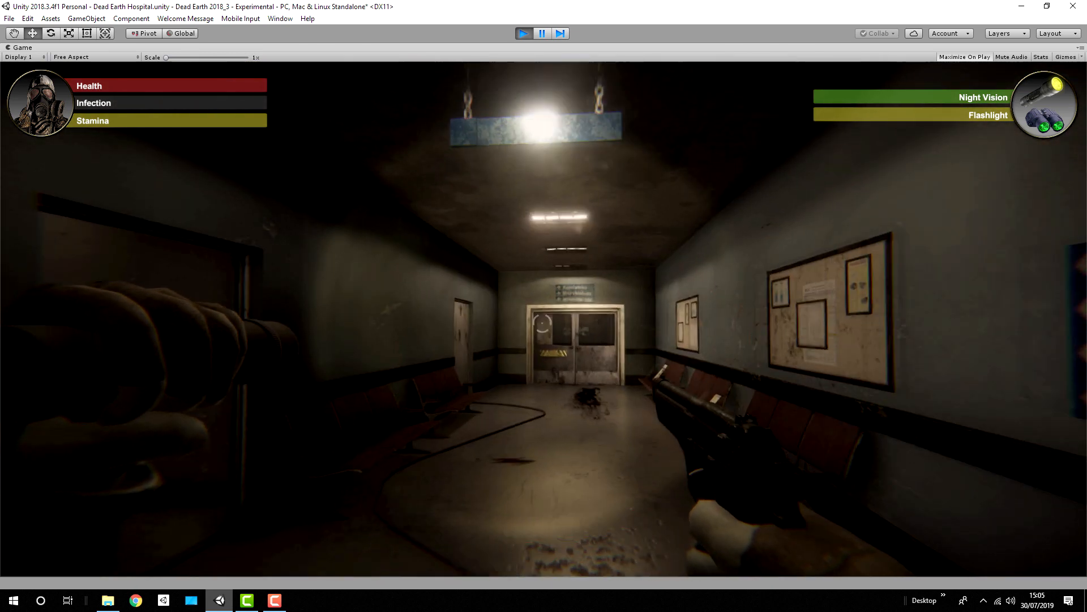
pyautogui.press('w')
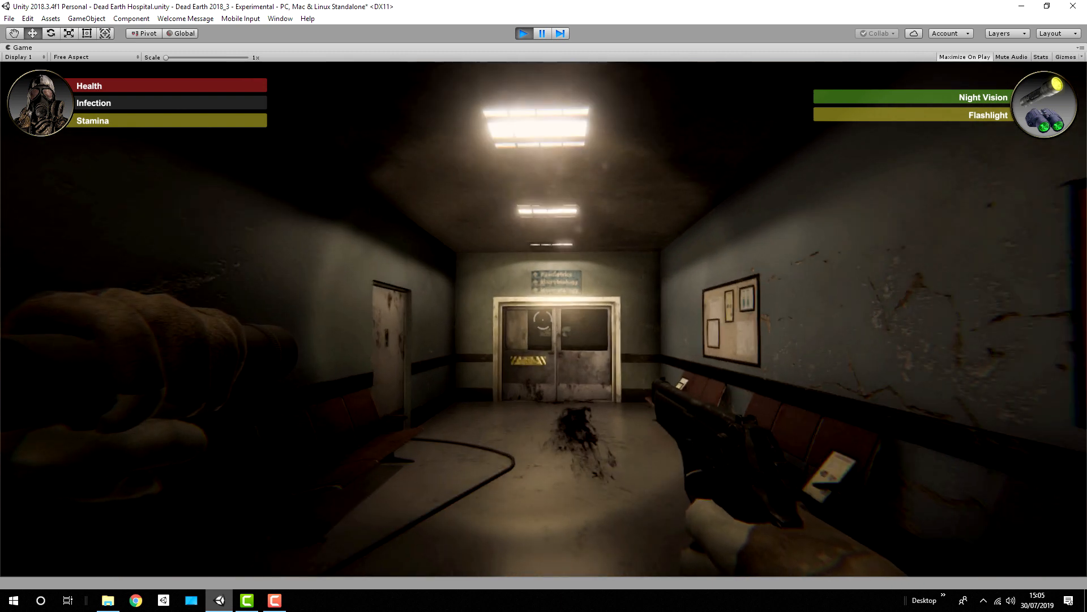
pyautogui.click(543, 320)
pyautogui.click(543, 321)
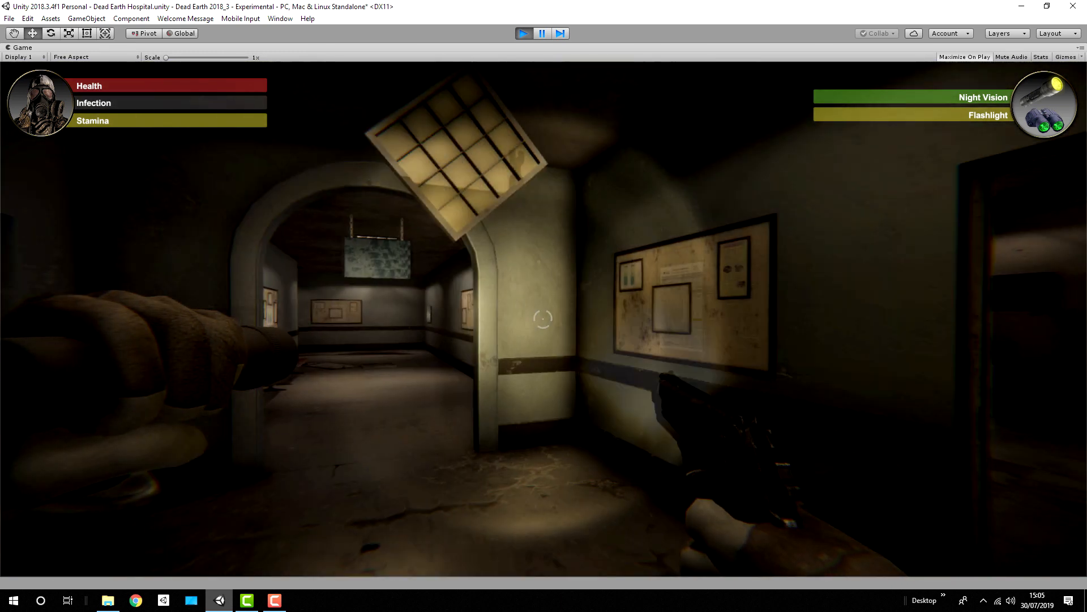
pyautogui.click(543, 319)
pyautogui.click(543, 319)
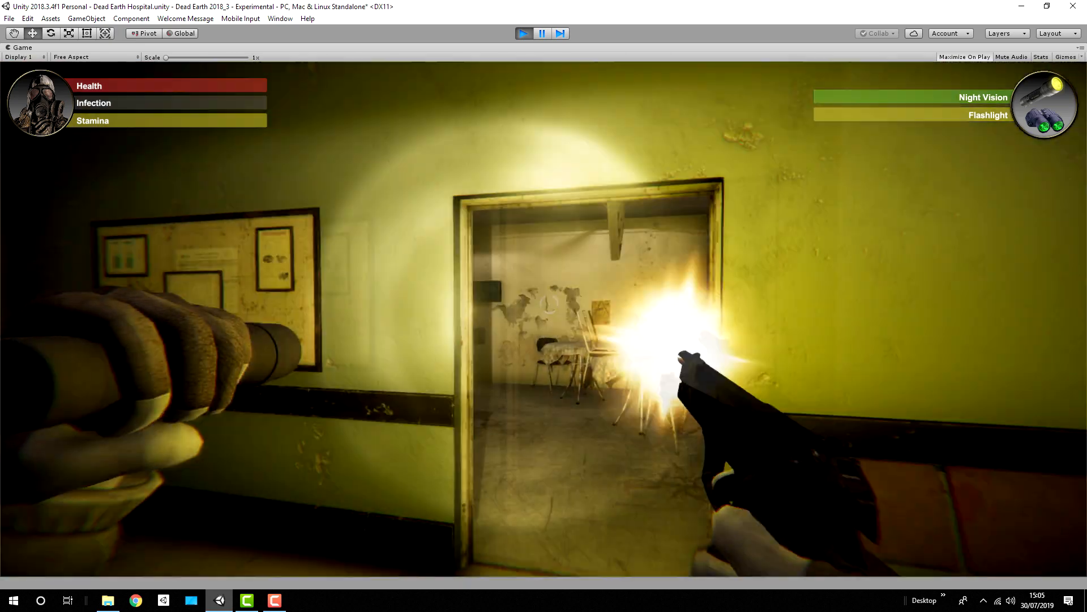
# Step: Sprint around both sides of the archway with the pistol, testing movement while aiming down its sights
pyautogui.hotkey('shift', 'w')
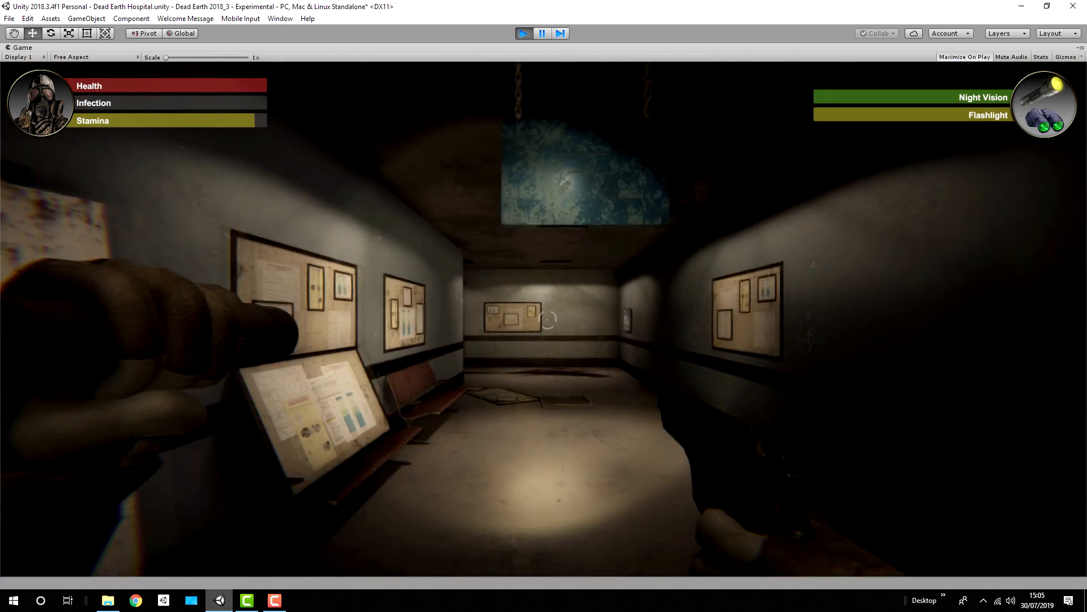
pyautogui.press('w')
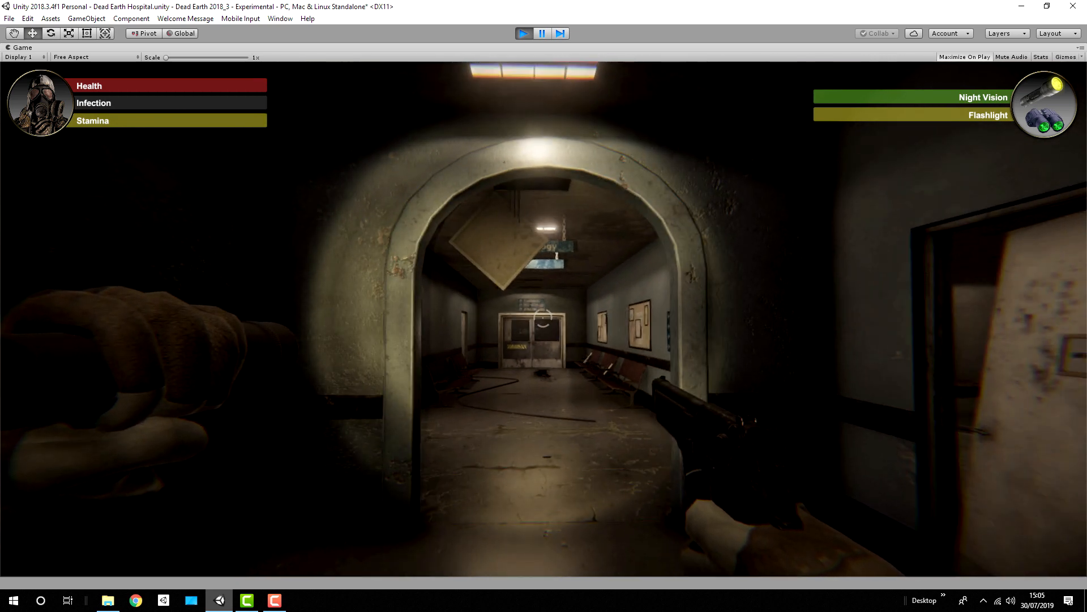
pyautogui.press('w')
pyautogui.hotkey('shift', 'w')
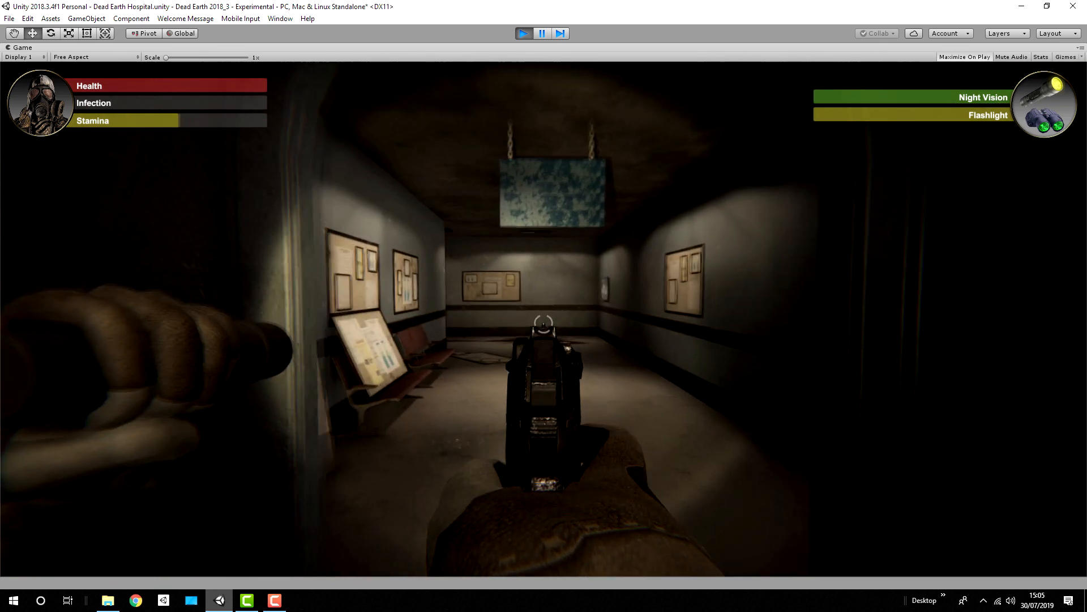
pyautogui.hotkey('shift', 'w')
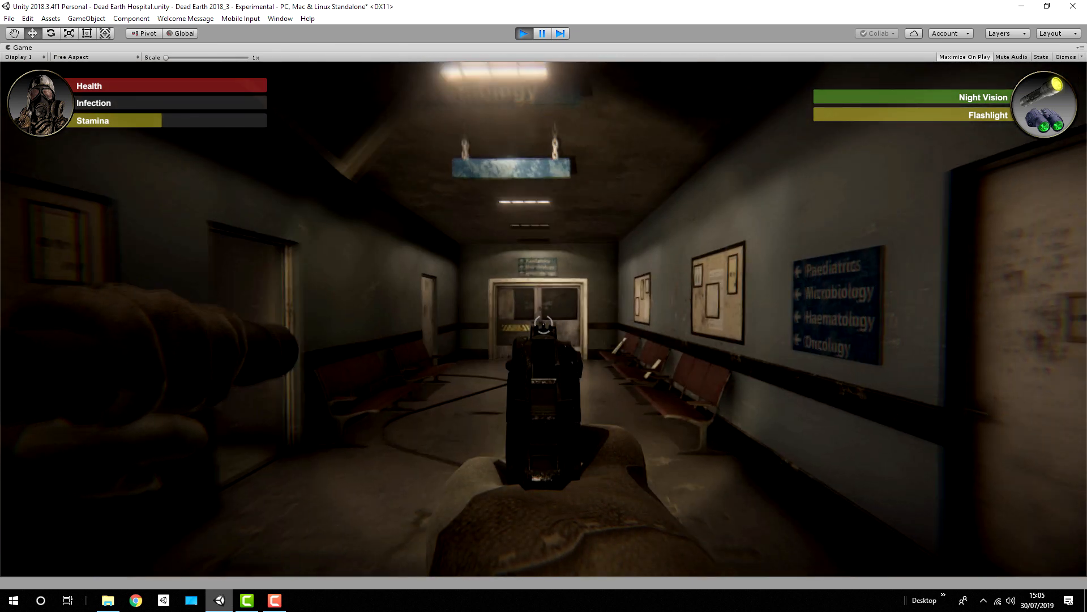
pyautogui.click(543, 325)
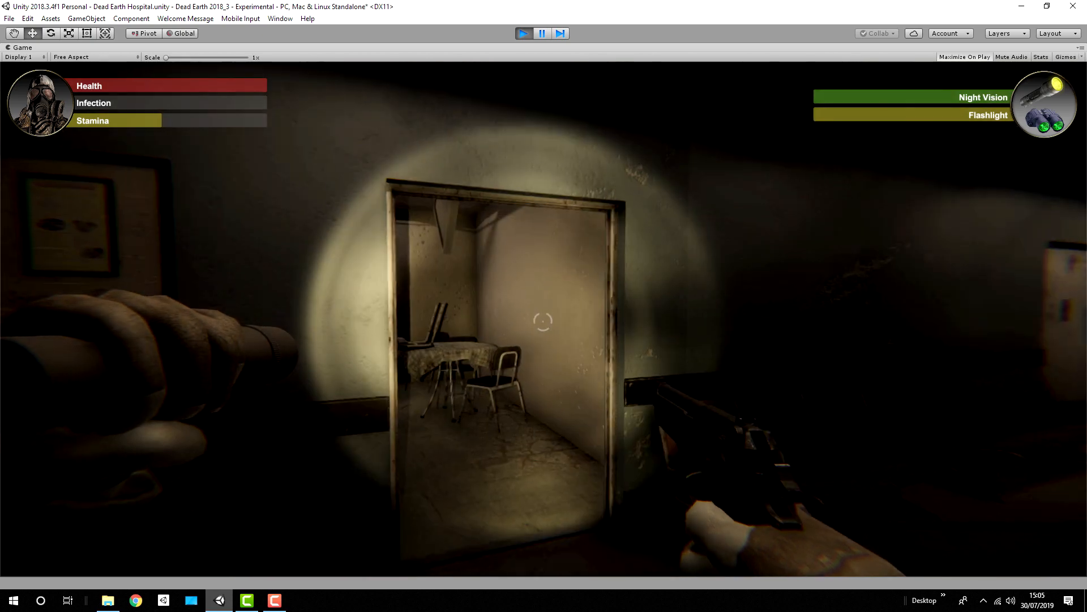
# Step: Swap the pistol for the crowbar on the café table and sprint along the corridor with it
pyautogui.press('w')
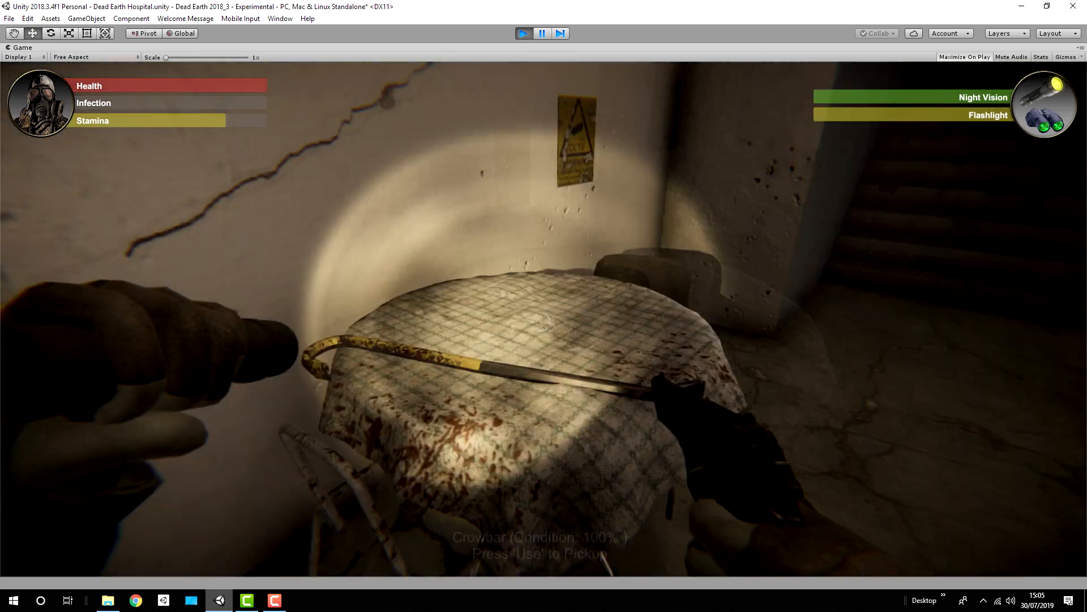
pyautogui.press('w')
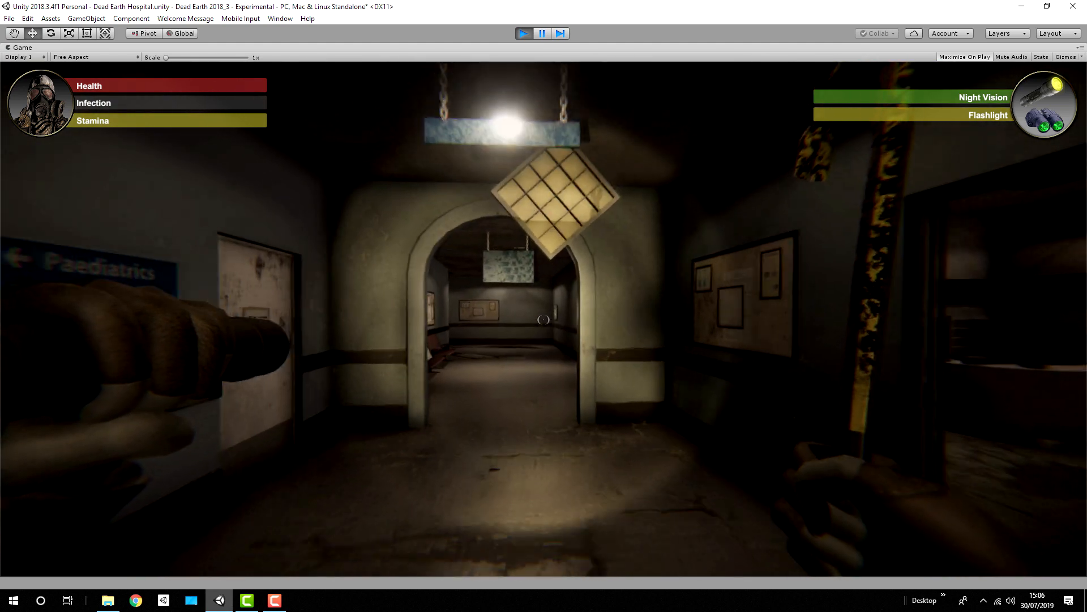
pyautogui.hotkey('shift', 'w')
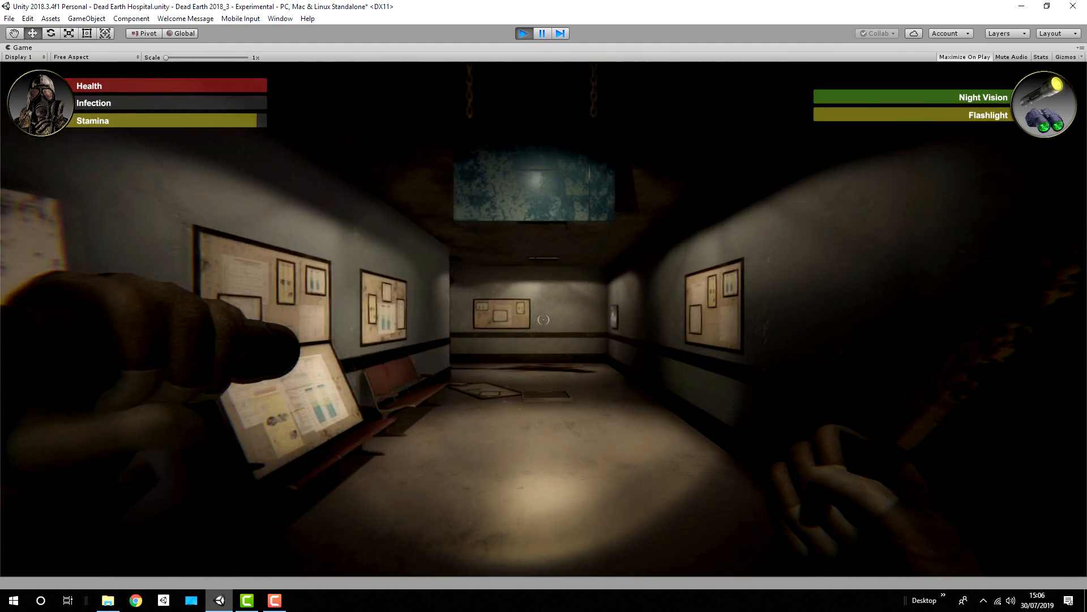
pyautogui.hotkey('shift', 'w')
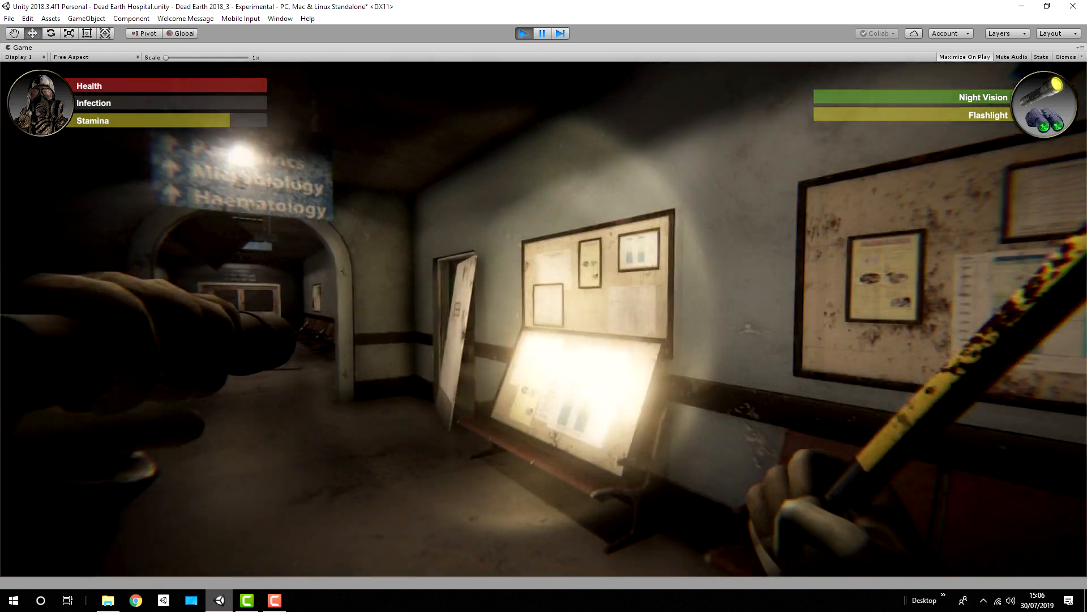
# Step: Return to the café table with the crowbar and examine how the dropped pistol rests on the cloth
pyautogui.hotkey('shift', 'w')
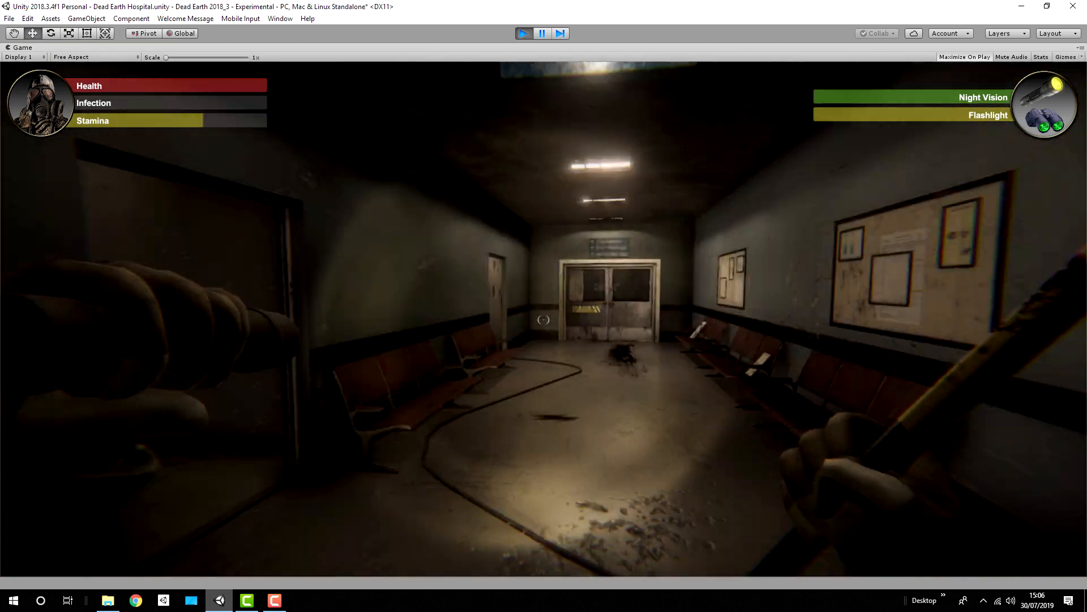
pyautogui.hotkey('shift', 'w')
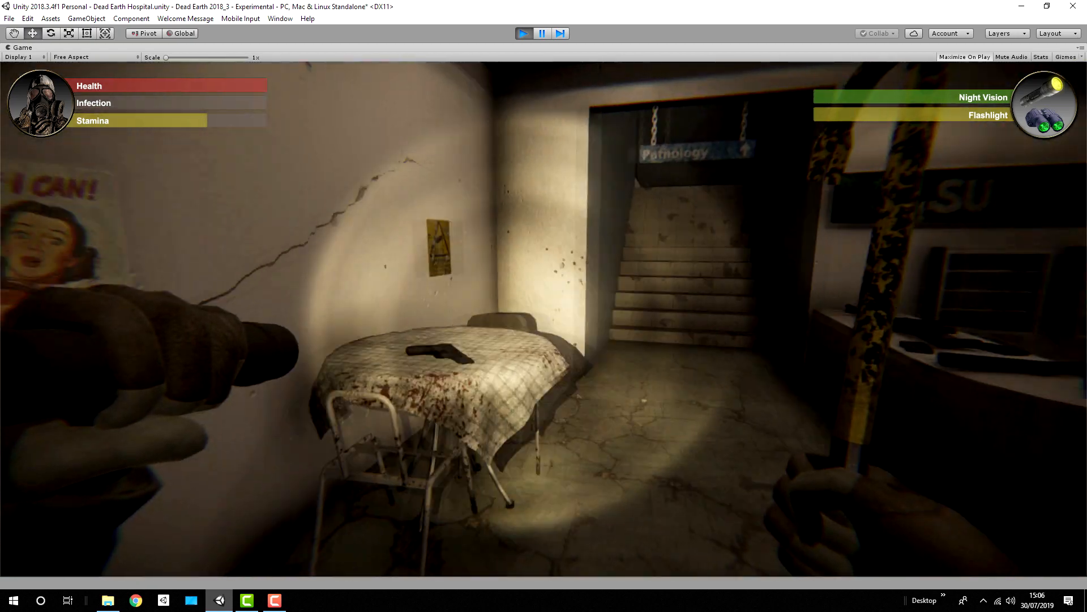
pyautogui.press('w')
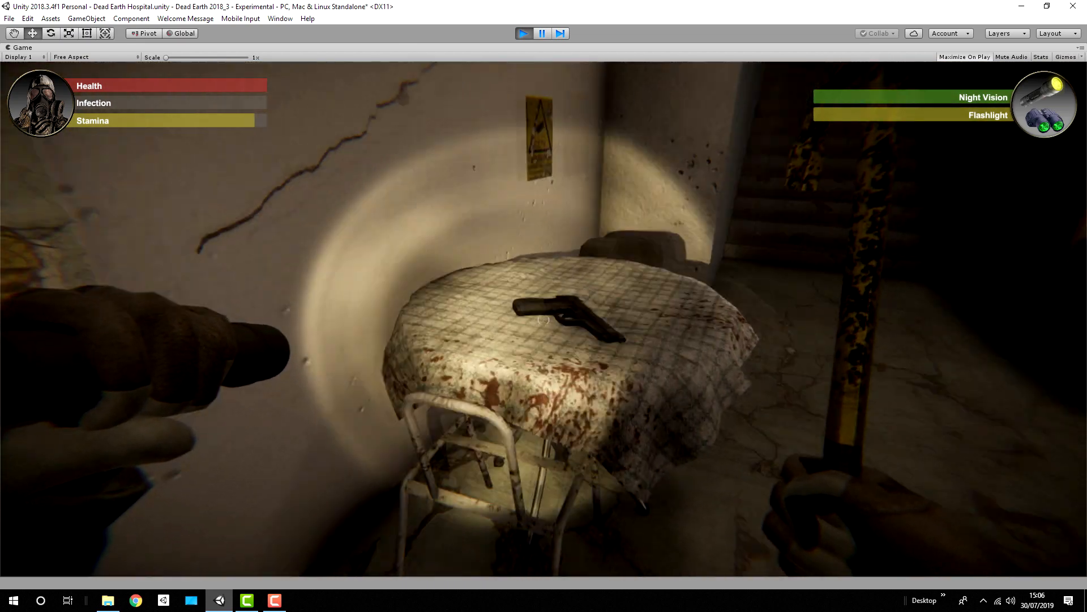
pyautogui.press('d')
pyautogui.press('w')
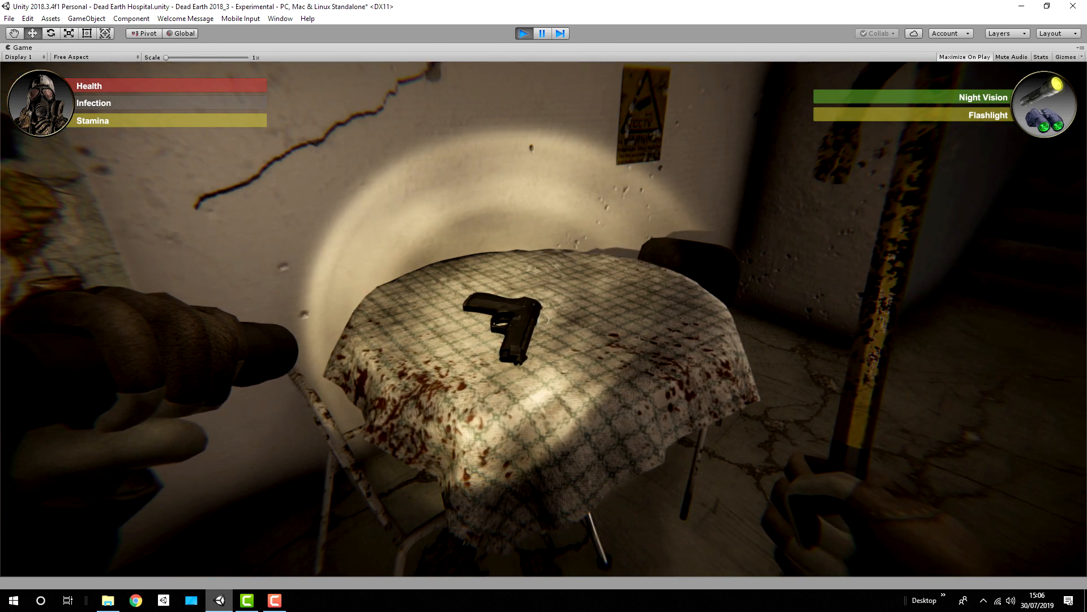
# Step: Release the cursor from the game and turn off Maximize for the Game view to restore the full editor layout
pyautogui.press('Escape')
pyautogui.click(1081, 49)
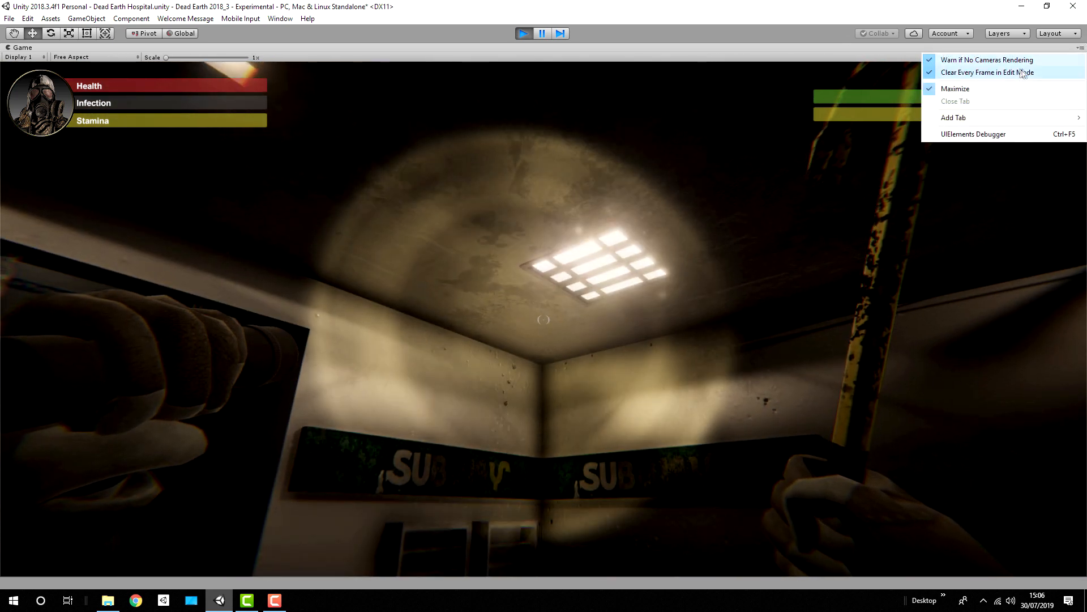
pyautogui.click(993, 90)
# Step: Select Table with Cloth (2) and switch its Mesh Collider's Convex option off and on to compare the collider shapes
pyautogui.moveTo(466, 152); pyautogui.dragTo(494, 185, button='right')
pyautogui.click(493, 184)
pyautogui.moveTo(317, 196); pyautogui.dragTo(289, 197, button='right')
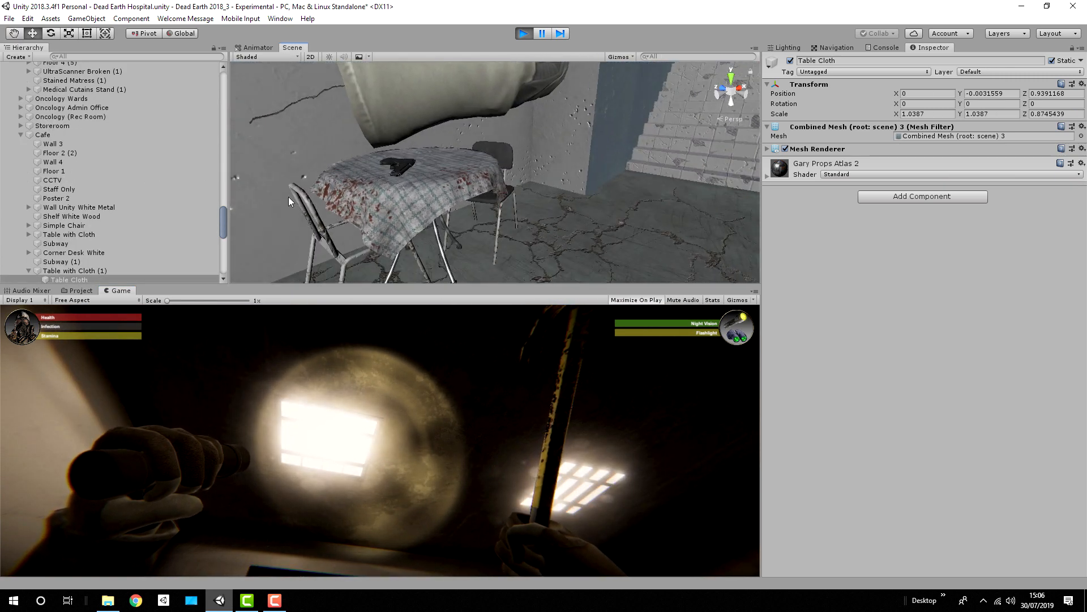
pyautogui.click(406, 195)
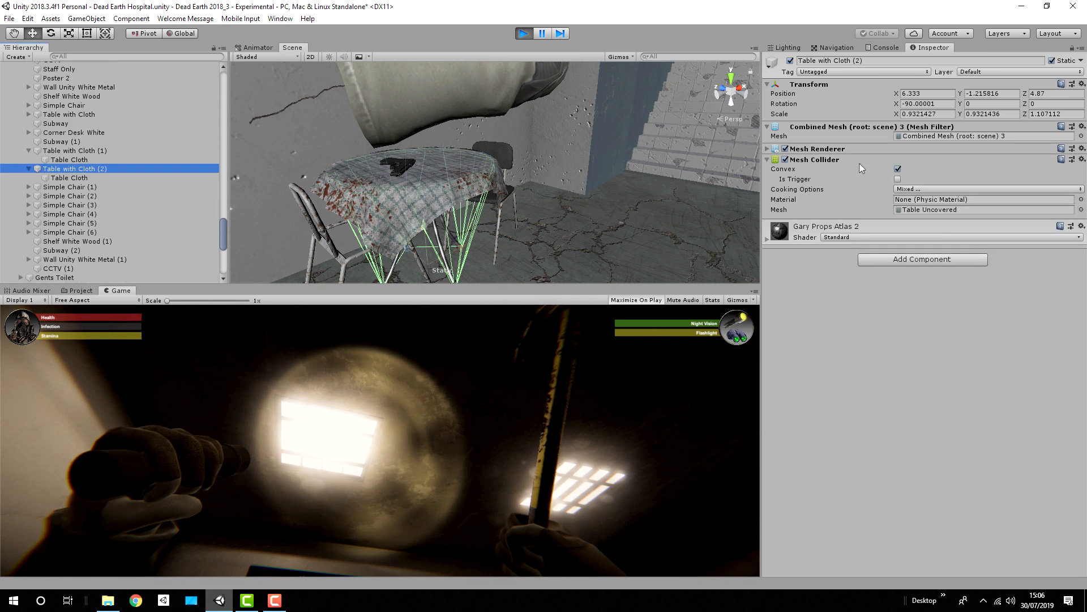
pyautogui.click(897, 169)
pyautogui.moveTo(457, 181); pyautogui.dragTo(496, 170, button='right')
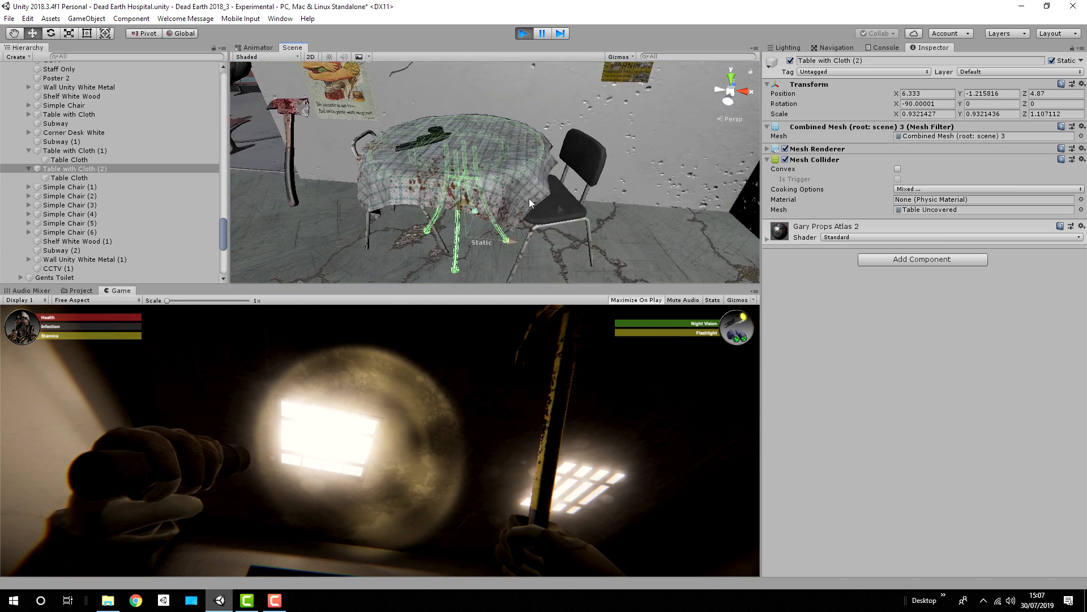
pyautogui.click(899, 168)
# Step: Locate the CT scanner in the scan room and select it in the scene
pyautogui.keyDown('alt'); pyautogui.moveTo(572, 195); pyautogui.dragTo(786, 195); pyautogui.keyUp('alt')
pyautogui.moveTo(787, 195); pyautogui.dragTo(735, 166, button='right')
pyautogui.press('f')
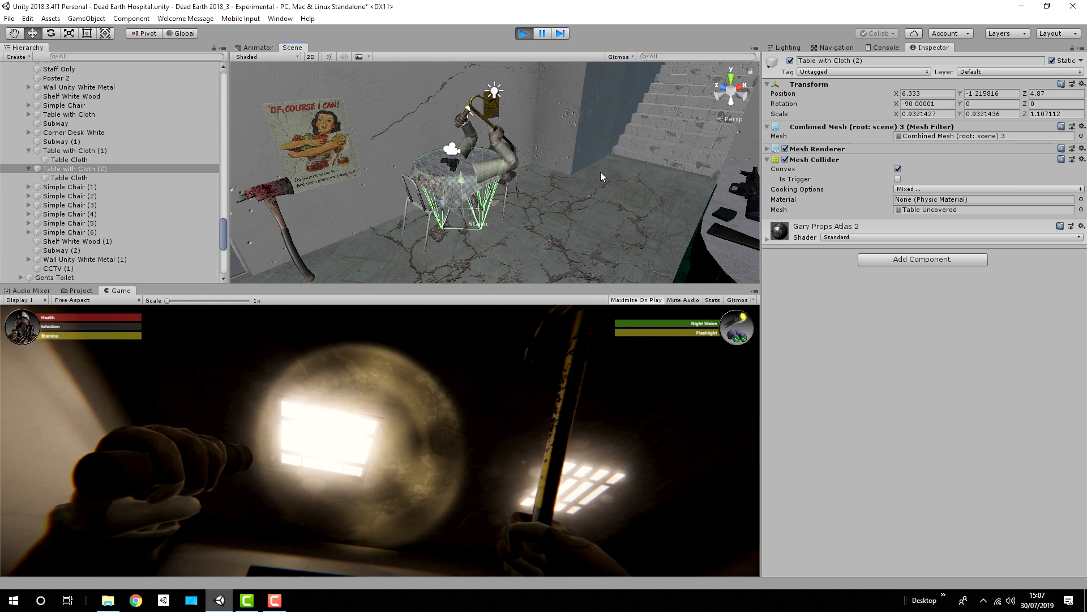
pyautogui.moveTo(600, 172); pyautogui.dragTo(525, 141, button='right')
pyautogui.press('w')
pyautogui.moveTo(598, 218); pyautogui.dragTo(618, 229, button='right')
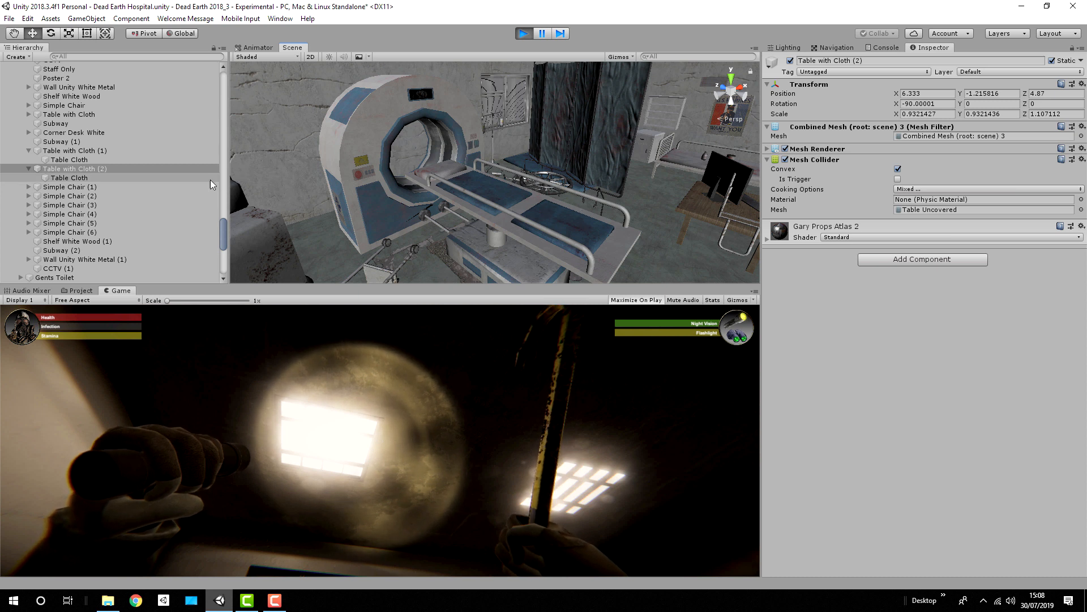
pyautogui.click(365, 146)
# Step: Stop Play mode and open the CT Scan prefab for isolated editing
pyautogui.hotkey('ctrl', 'p')
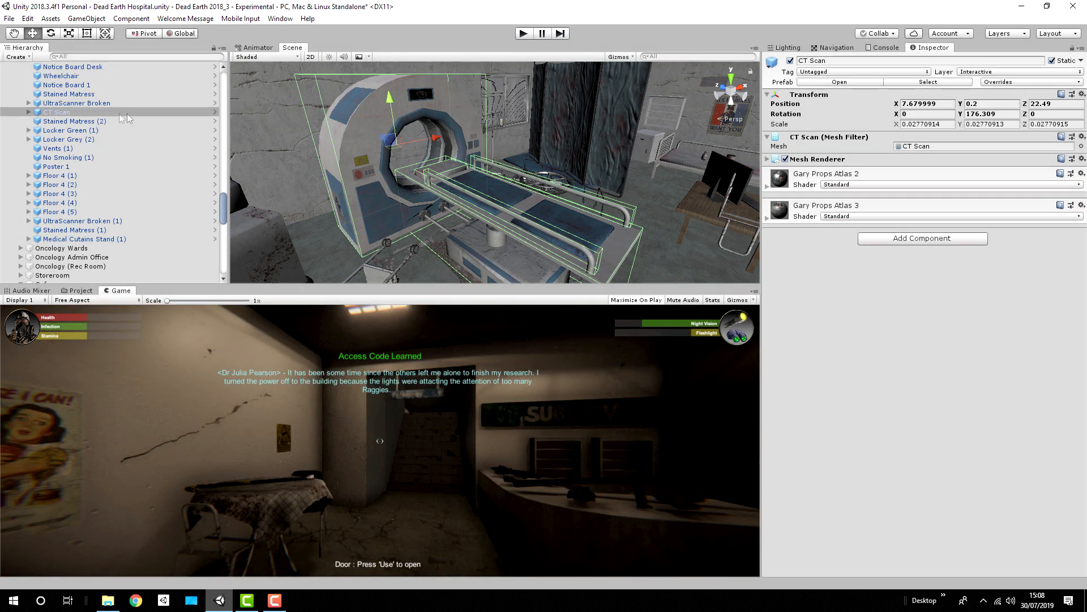
pyautogui.click(215, 112)
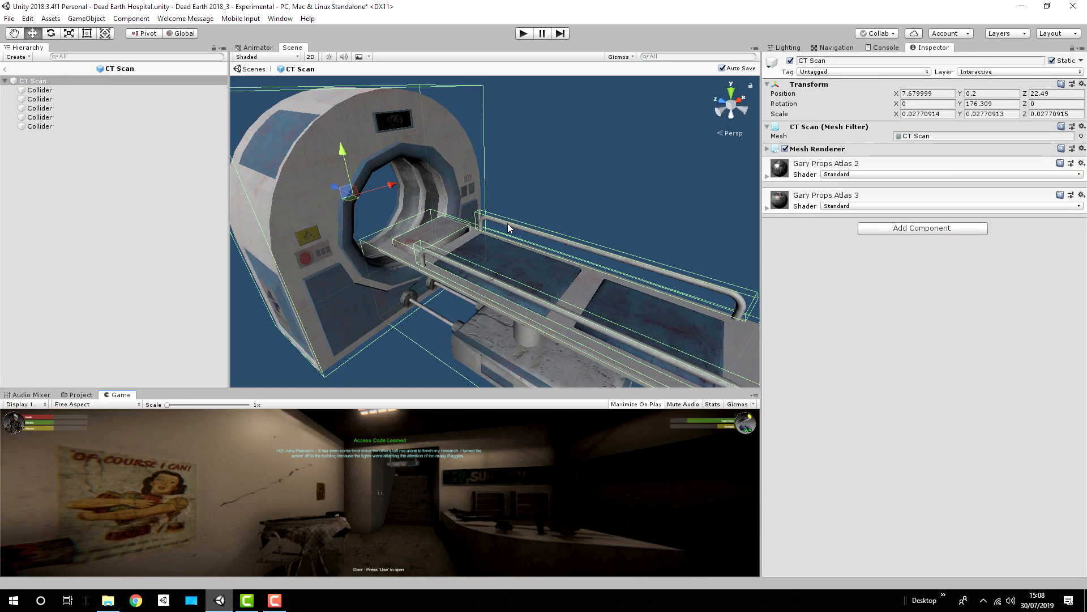
pyautogui.scroll(-5, 507, 228)
# Step: Examine each of the CT Scan prefab's child Collider objects to see which part of the scanner each box covers
pyautogui.click(43, 92)
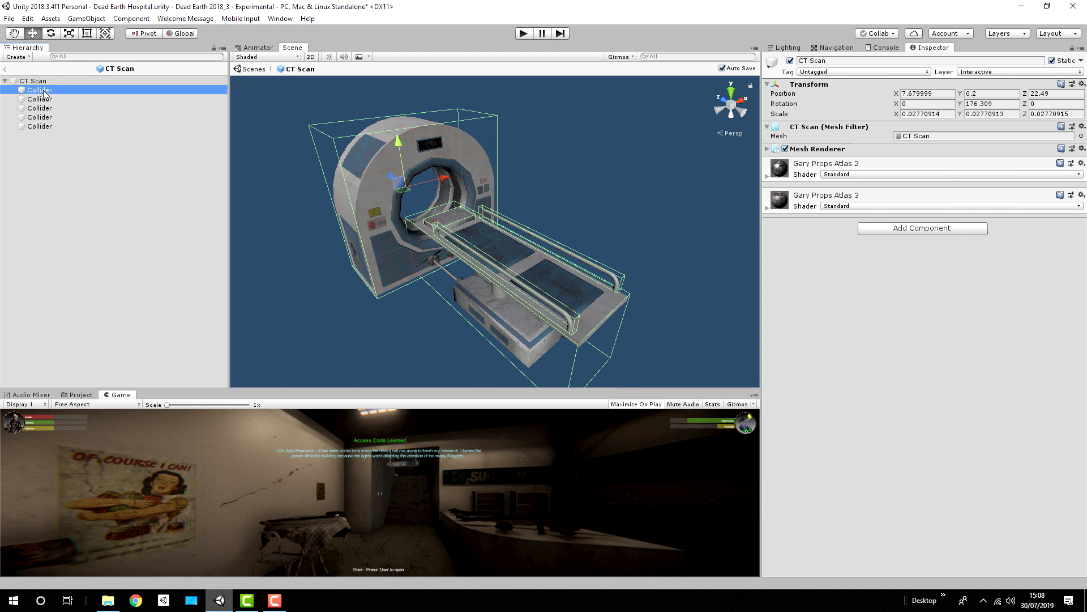
pyautogui.click(44, 99)
pyautogui.click(43, 118)
pyautogui.click(43, 126)
pyautogui.click(47, 108)
pyautogui.click(49, 99)
pyautogui.click(51, 117)
pyautogui.click(51, 108)
pyautogui.click(51, 99)
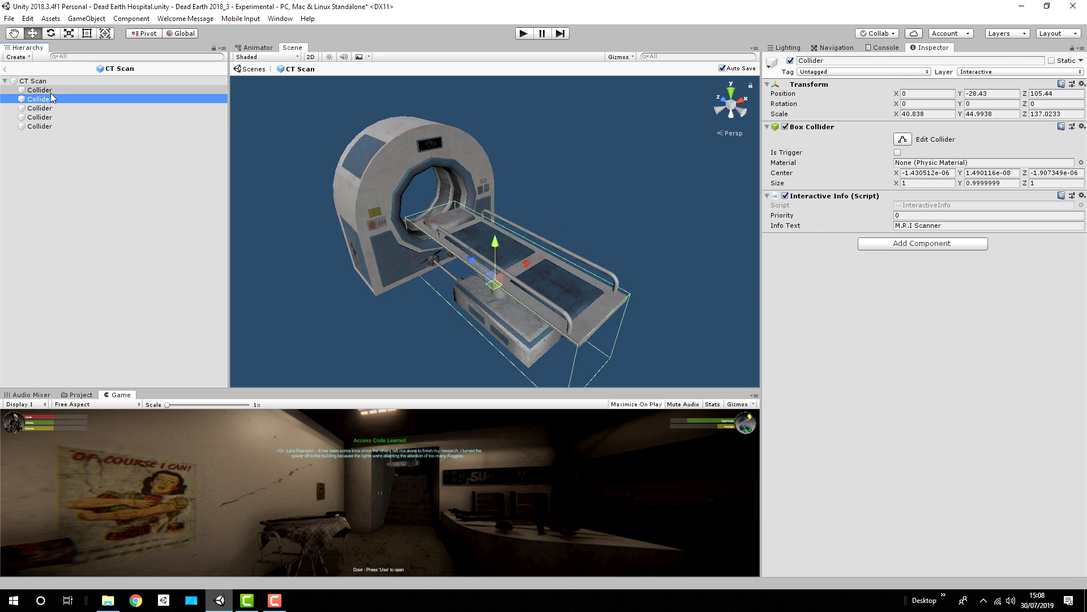
pyautogui.press('Up')
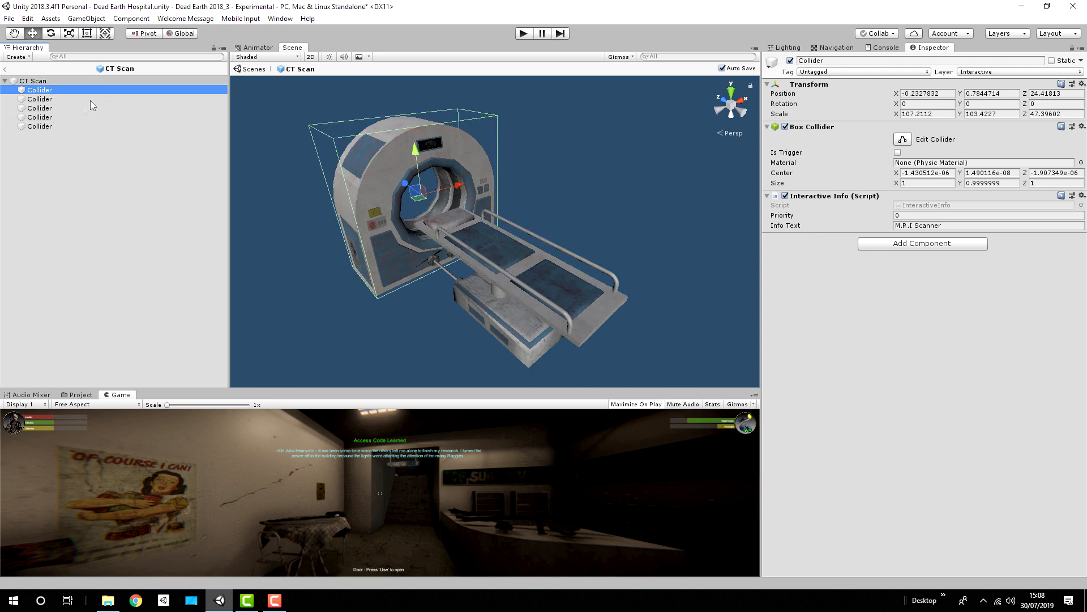
# Step: Compare the box colliders around the CT scanner's side rail, bed and headrest
pyautogui.click(50, 118)
pyautogui.press('Up')
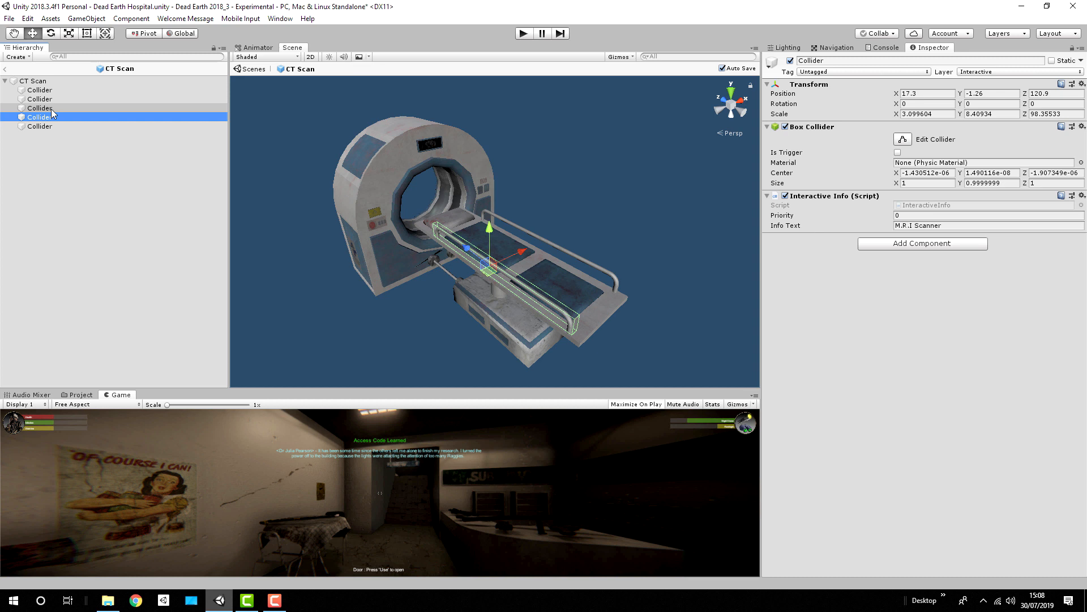
pyautogui.click(105, 101)
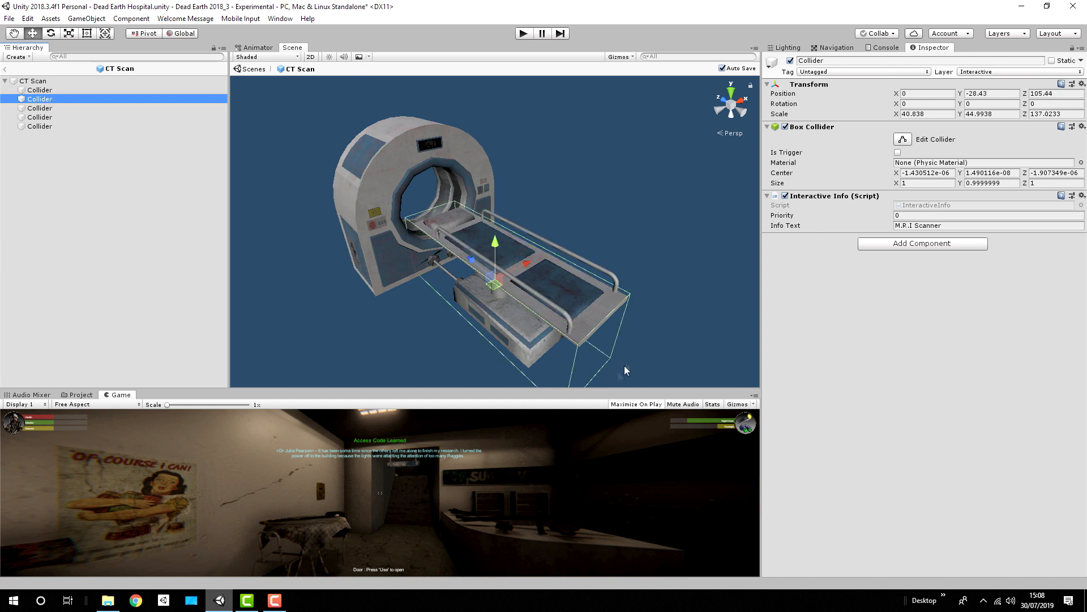
pyautogui.click(76, 127)
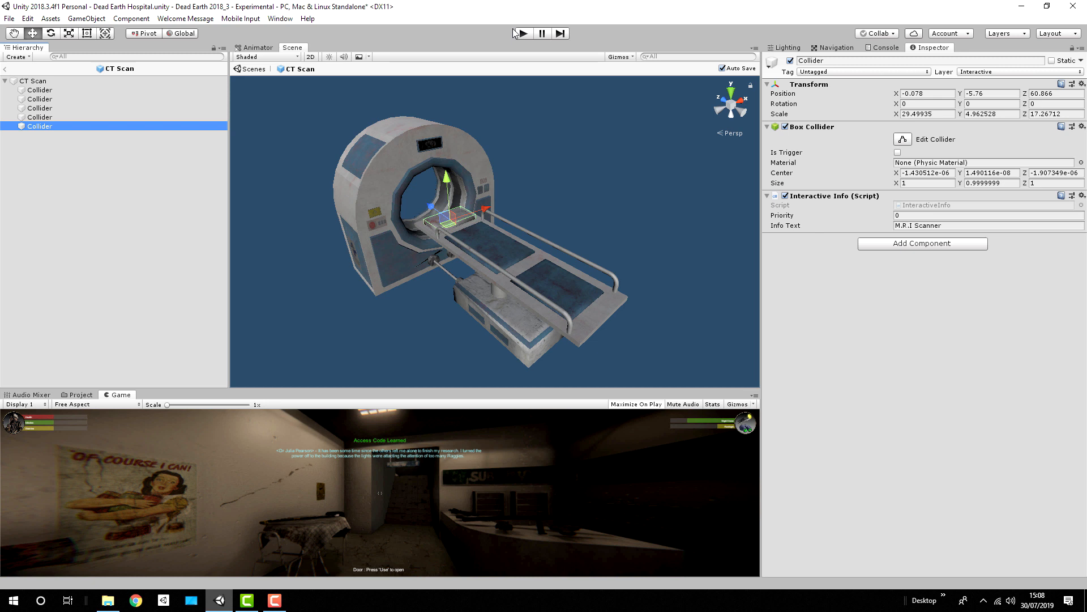
# Step: Leave the CT Scan prefab for the hospital scene and start Play mode
pyautogui.click(256, 69)
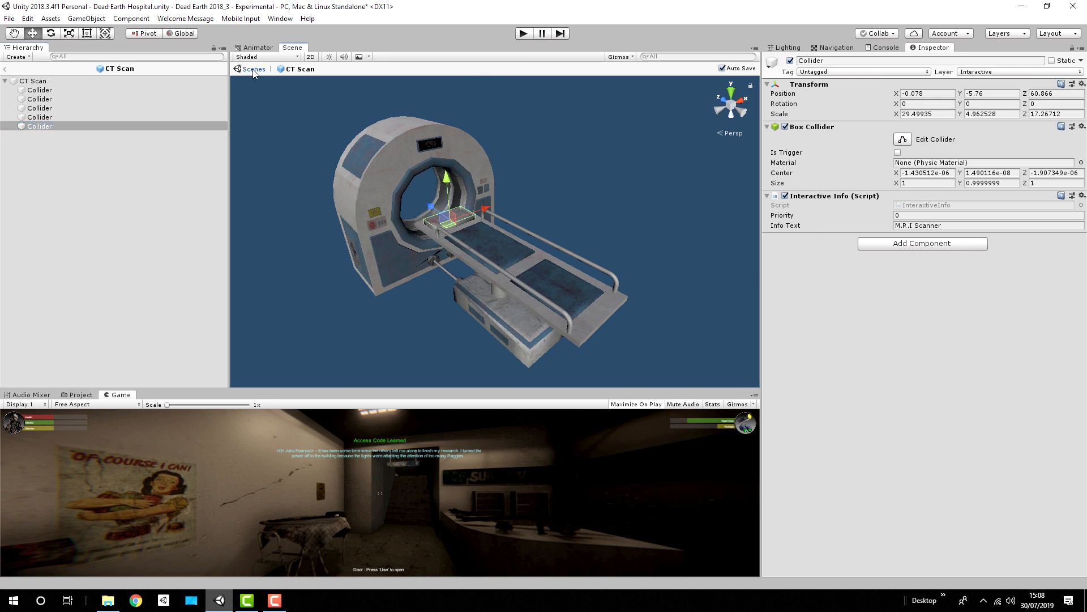
pyautogui.click(524, 32)
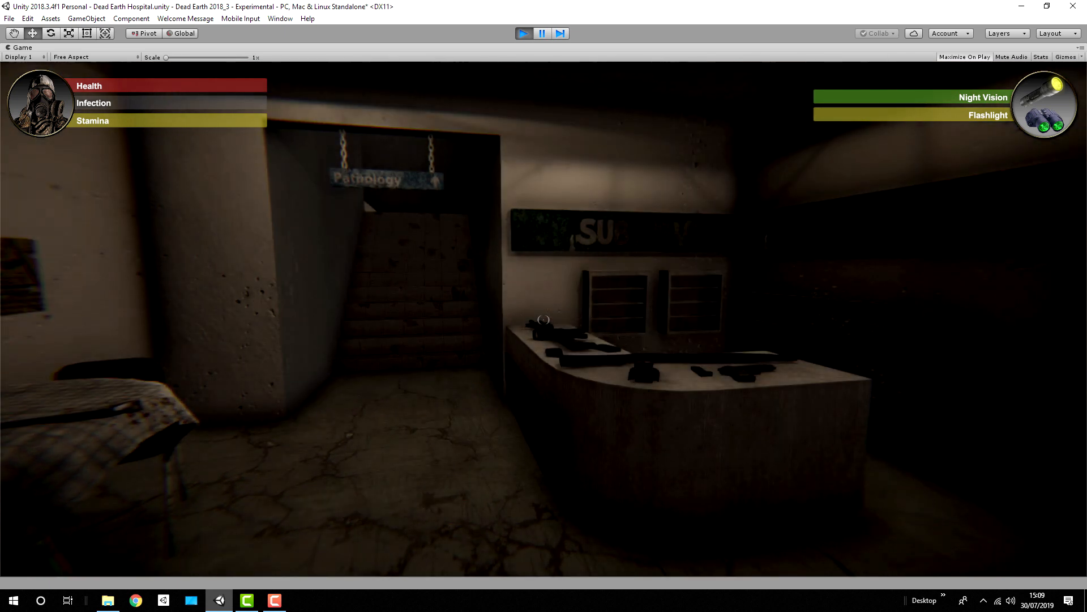
# Step: Light the way to the weapons counter with the flashlight and pick up the Shotgun
pyautogui.press('f')
pyautogui.press('w')
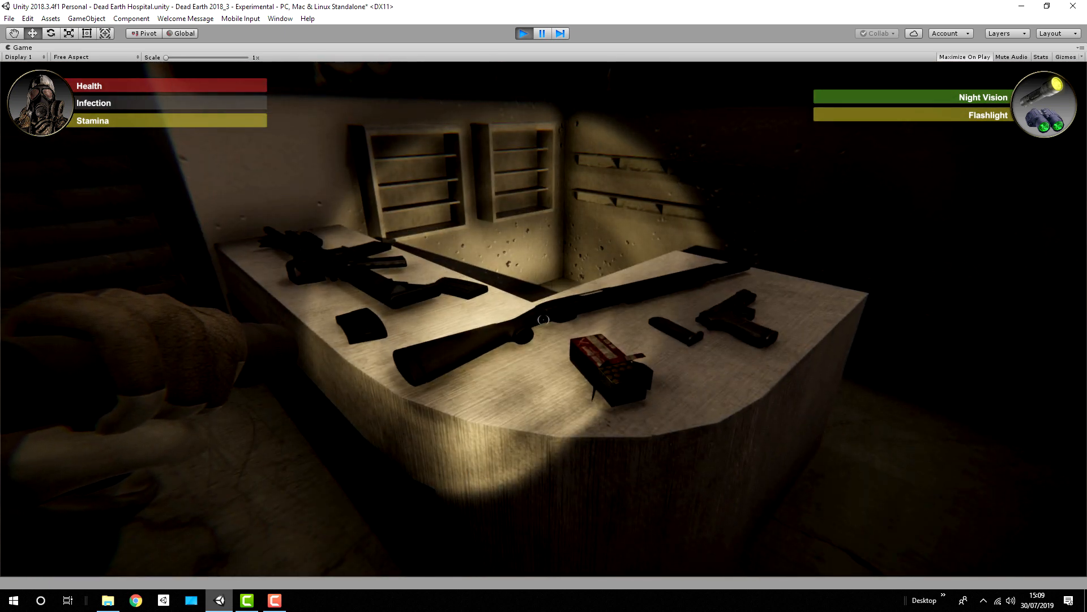
pyautogui.press('a')
pyautogui.press('w')
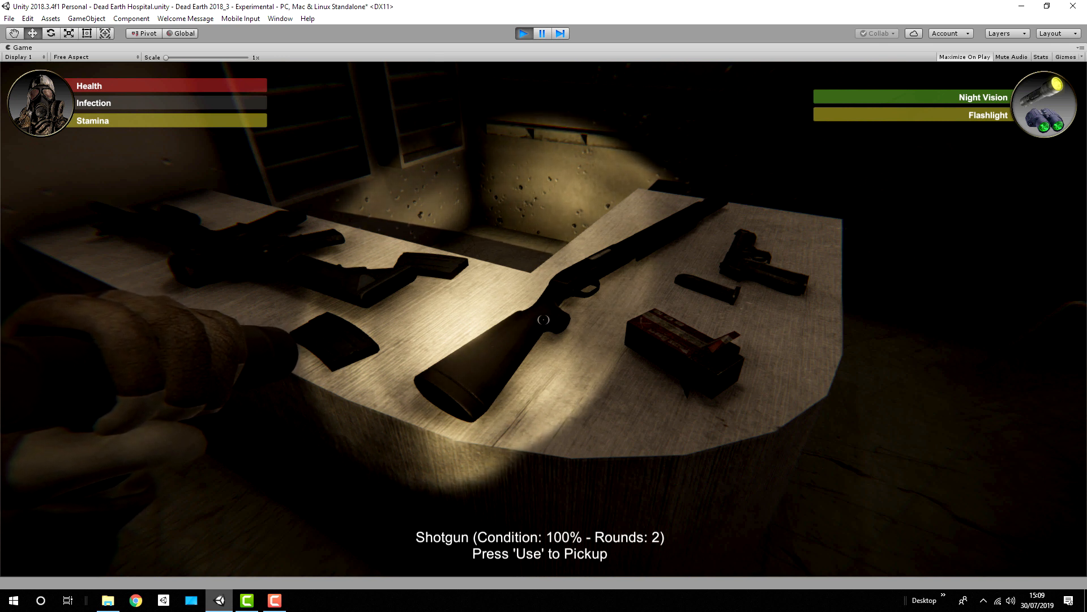
pyautogui.press('f')
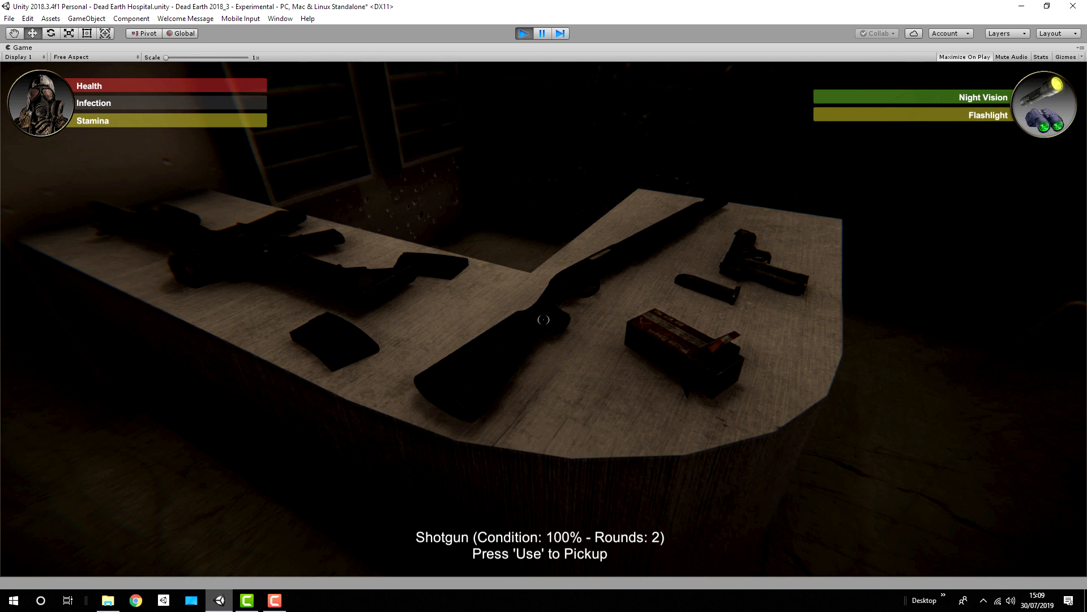
pyautogui.press('e')
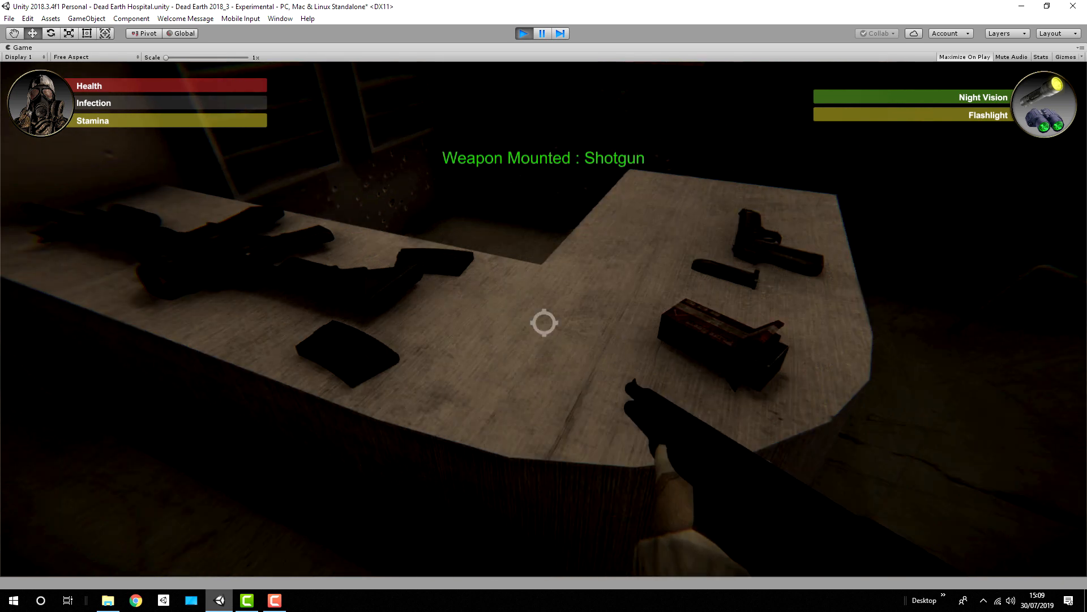
# Step: Run through the corridor with the shotgun, return to the counter and collect the box of shotgun shells
pyautogui.hotkey('shift', 'w')
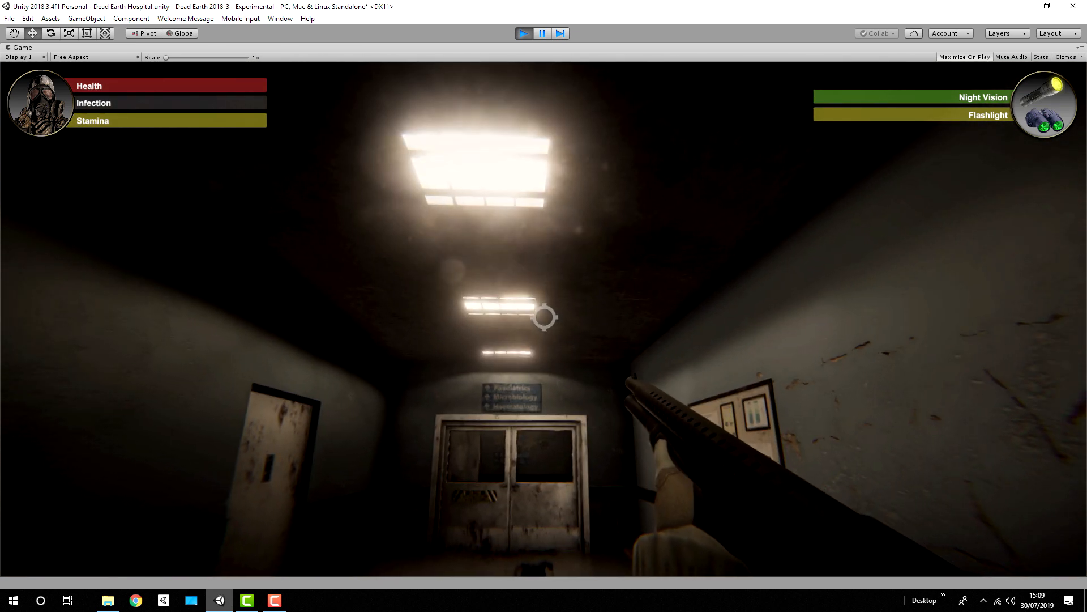
pyautogui.hotkey('shift', 'w')
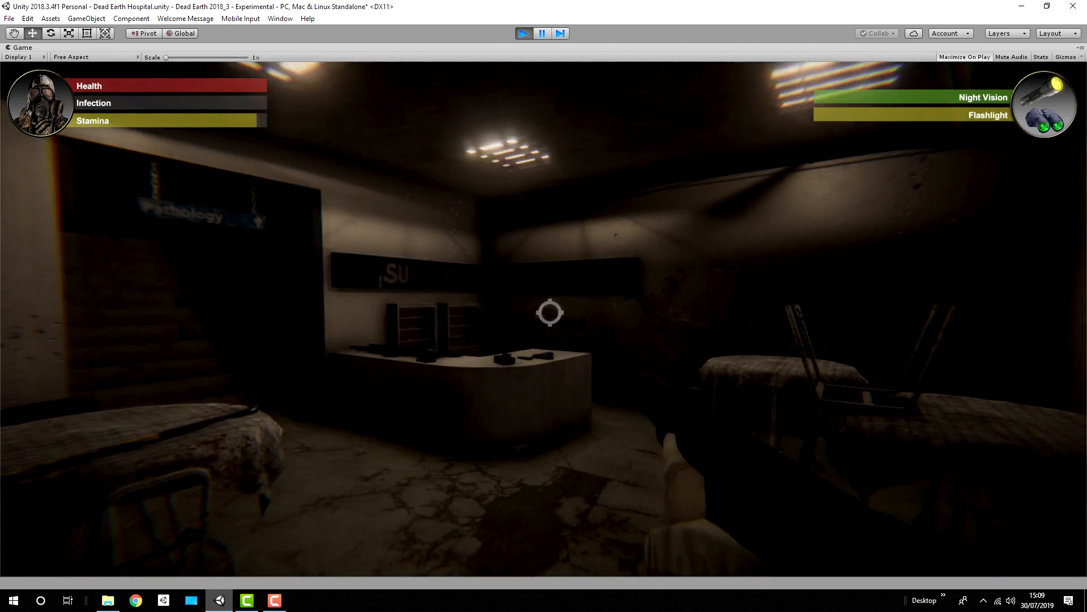
pyautogui.press('e')
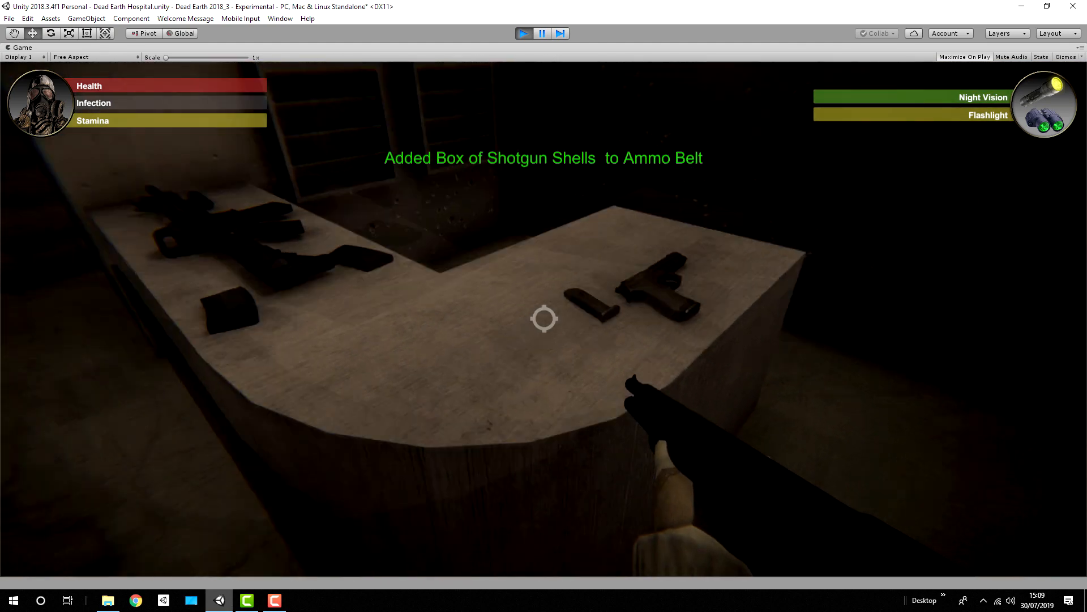
# Step: Run into the corridor, reload the shotgun and fire it towards the double doors
pyautogui.hotkey('shift', 'w')
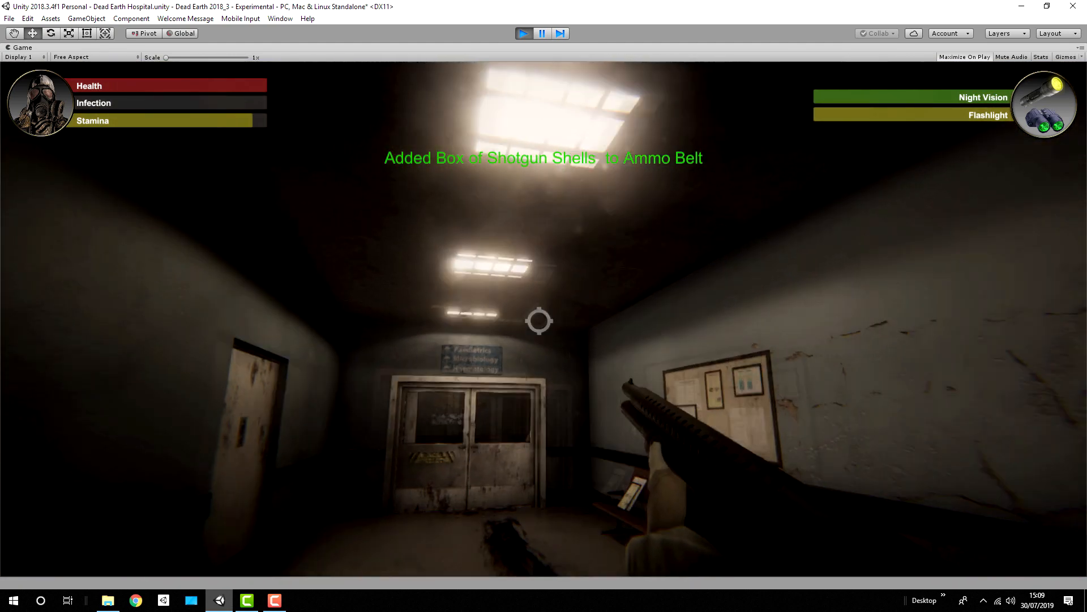
pyautogui.press('r')
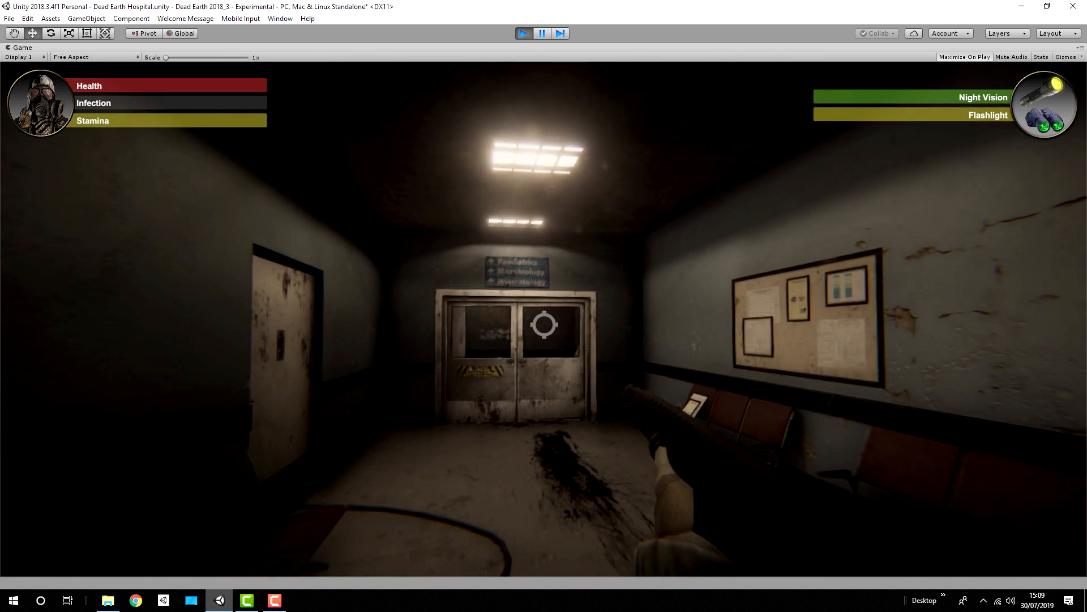
pyautogui.click(544, 323)
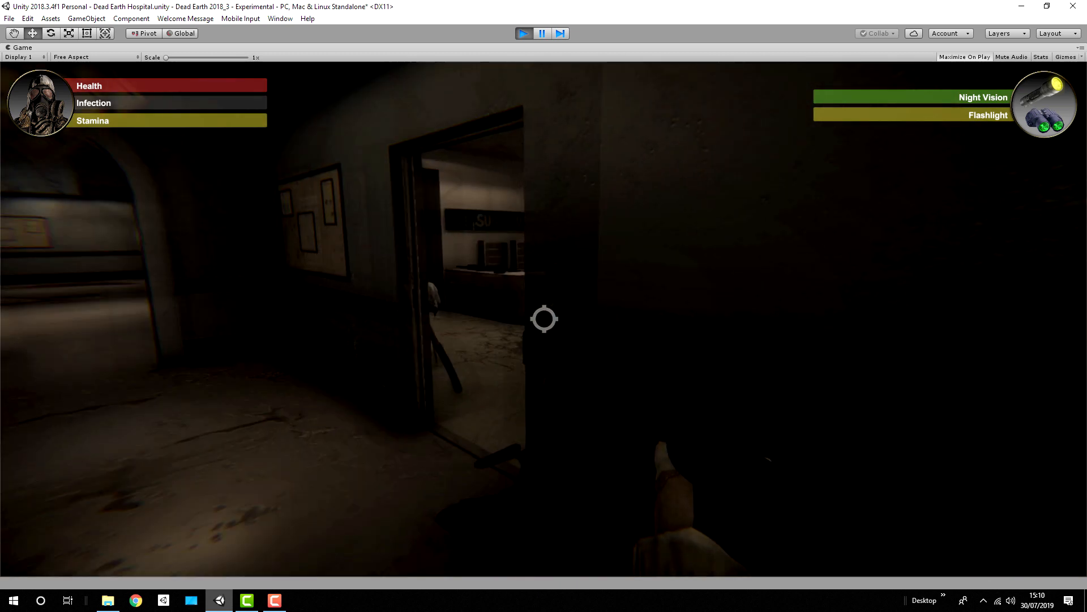
# Step: Return to the weapons counter and collect the Assault Rifle Magazines
pyautogui.press('w')
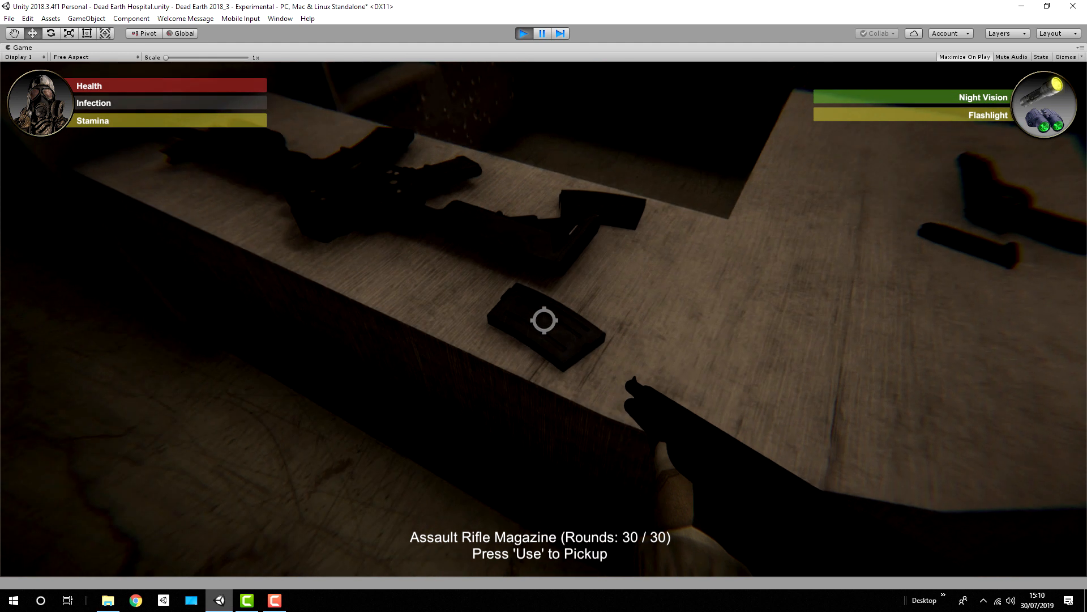
pyautogui.press('e')
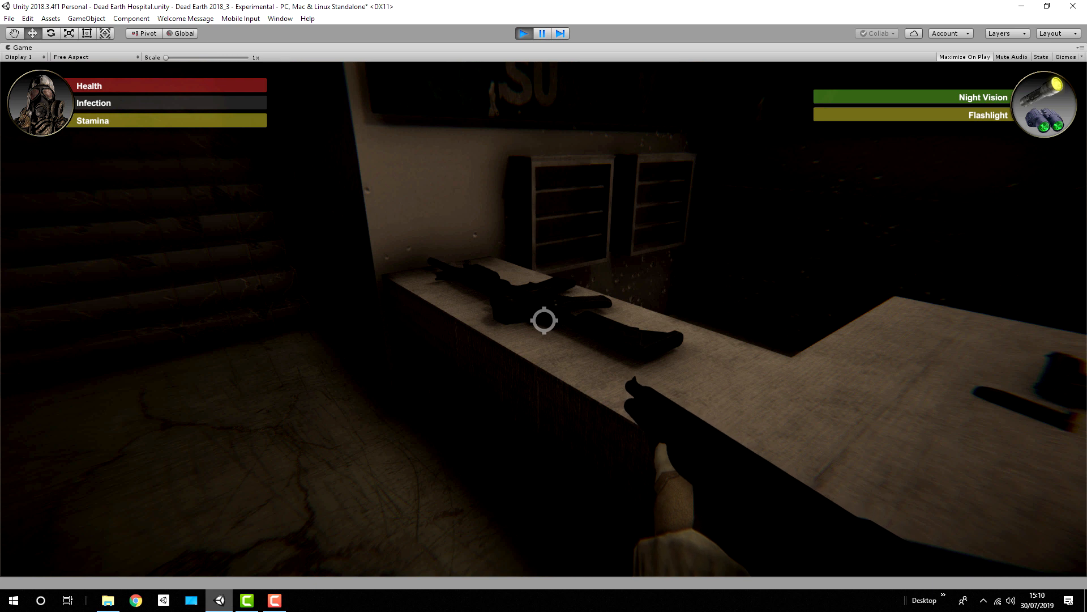
pyautogui.press('e')
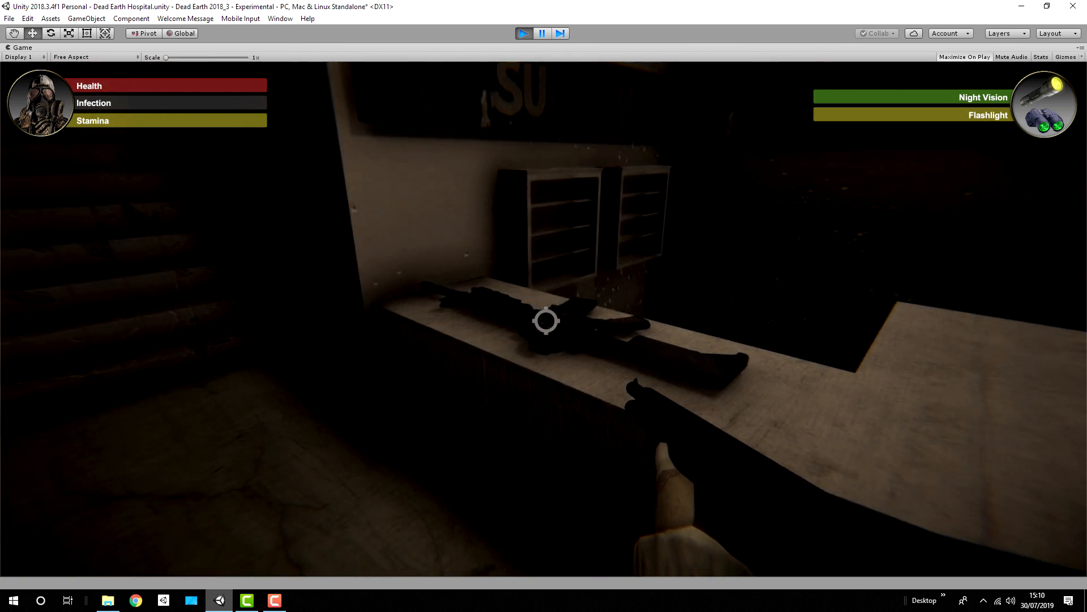
# Step: Switch to the pistol with the flashlight on and swap the shotgun for the Assault Rifle on the counter
pyautogui.press('1')
pyautogui.press('f')
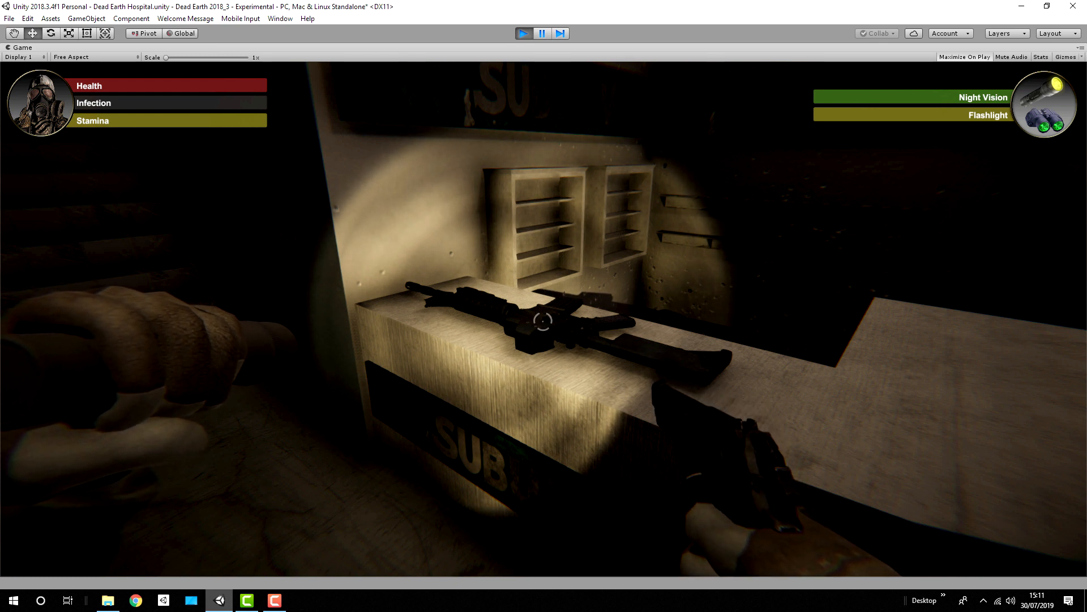
pyautogui.press('w')
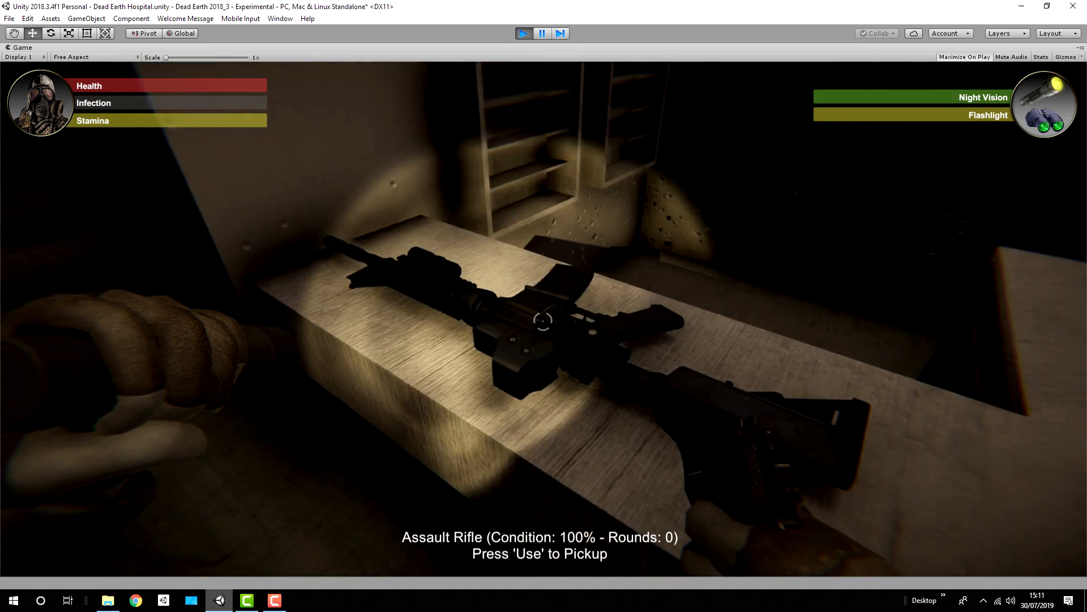
pyautogui.press('e')
pyautogui.press('s')
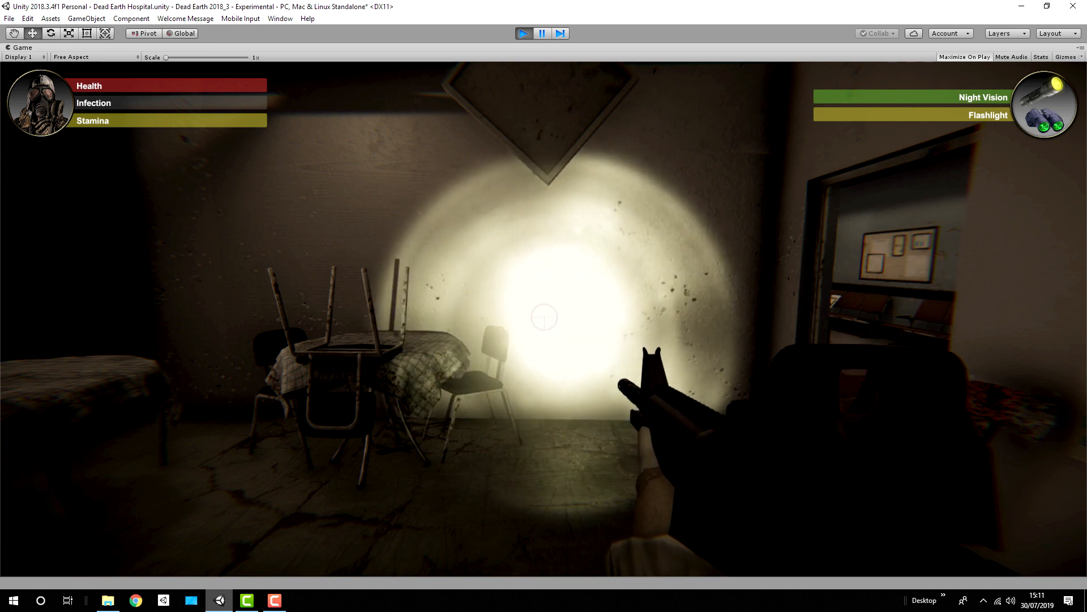
# Step: Run along the corridor with the assault rifle, reload it and fire through the archway
pyautogui.hotkey('shift', 'w')
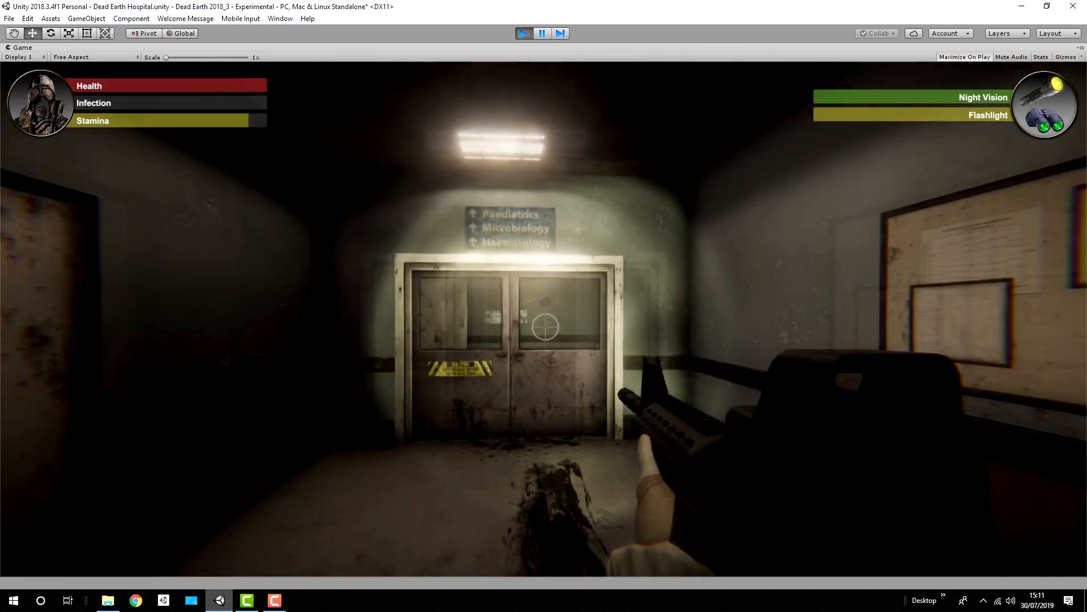
pyautogui.hotkey('shift', 'w')
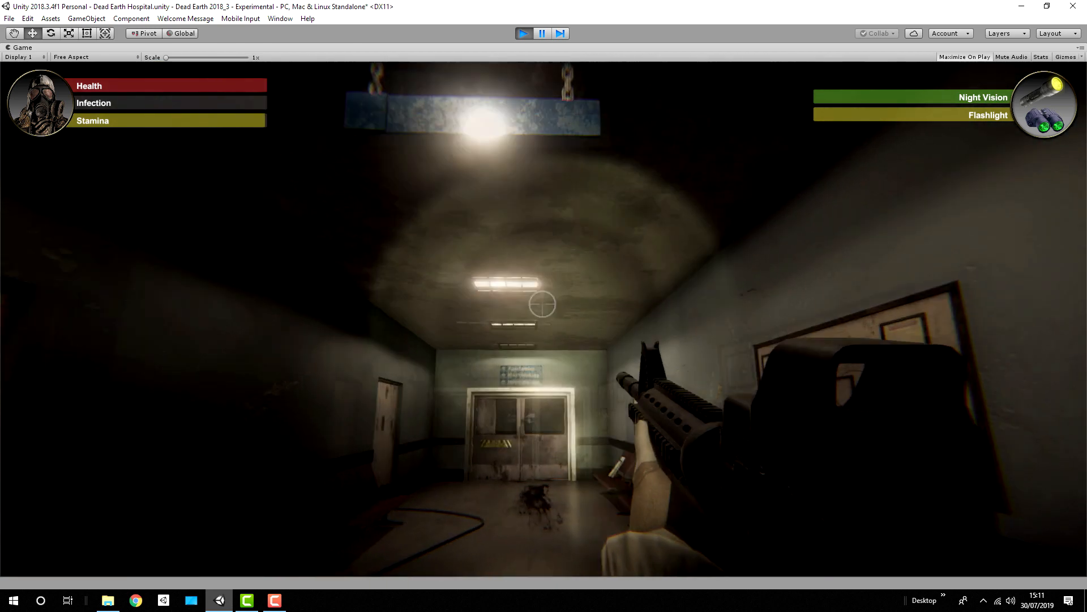
pyautogui.press('r')
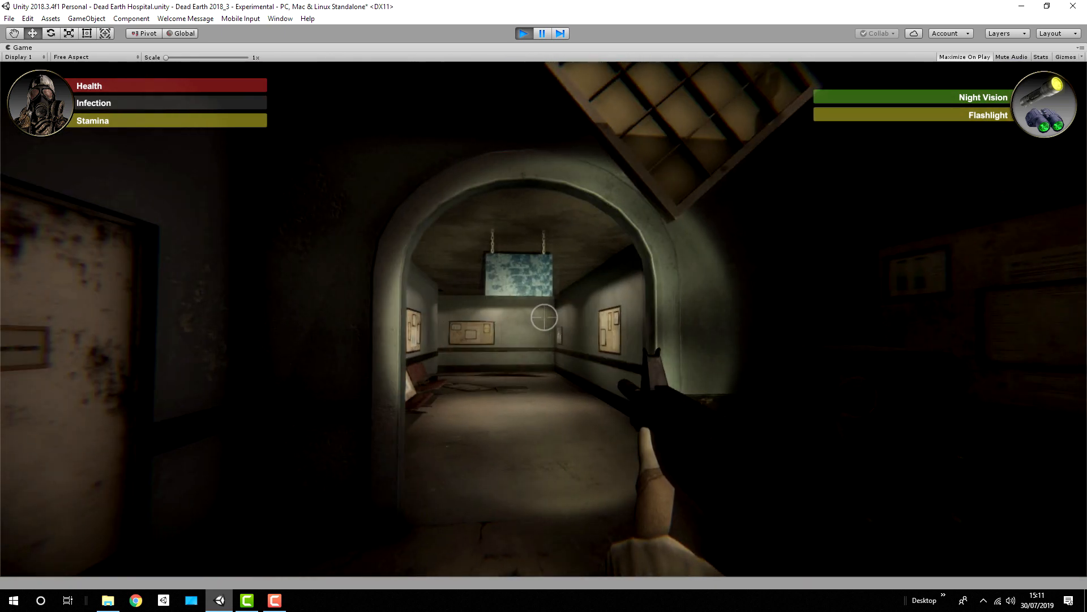
pyautogui.click(544, 318)
pyautogui.click(538, 334)
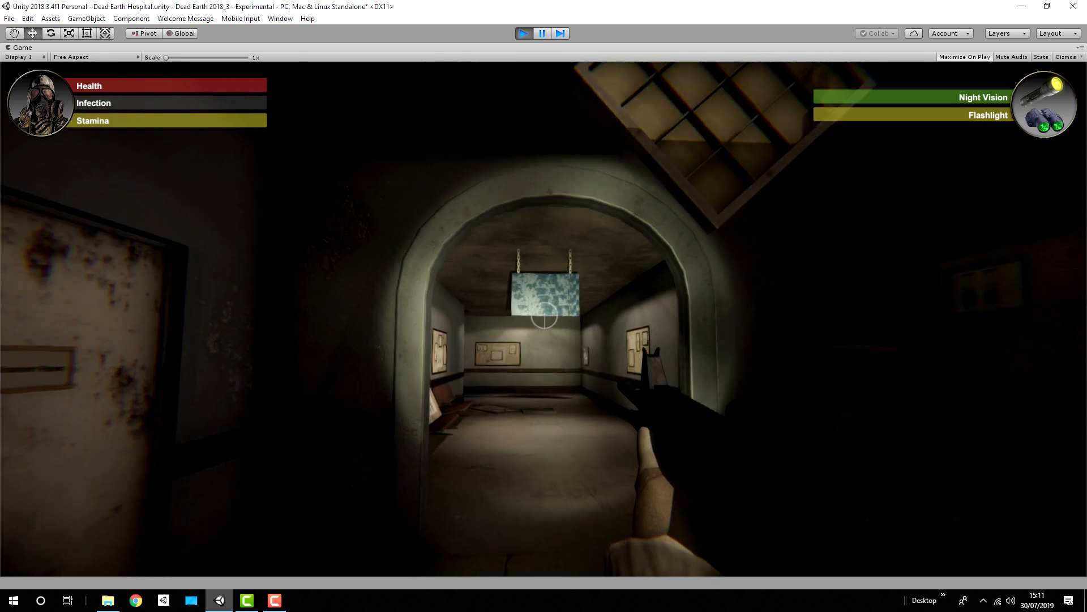
# Step: Advance down the corridor while aiming through the assault rifle's sight, and return to the hip-held view
pyautogui.press('w')
pyautogui.rightClick(544, 320)
pyautogui.press('w')
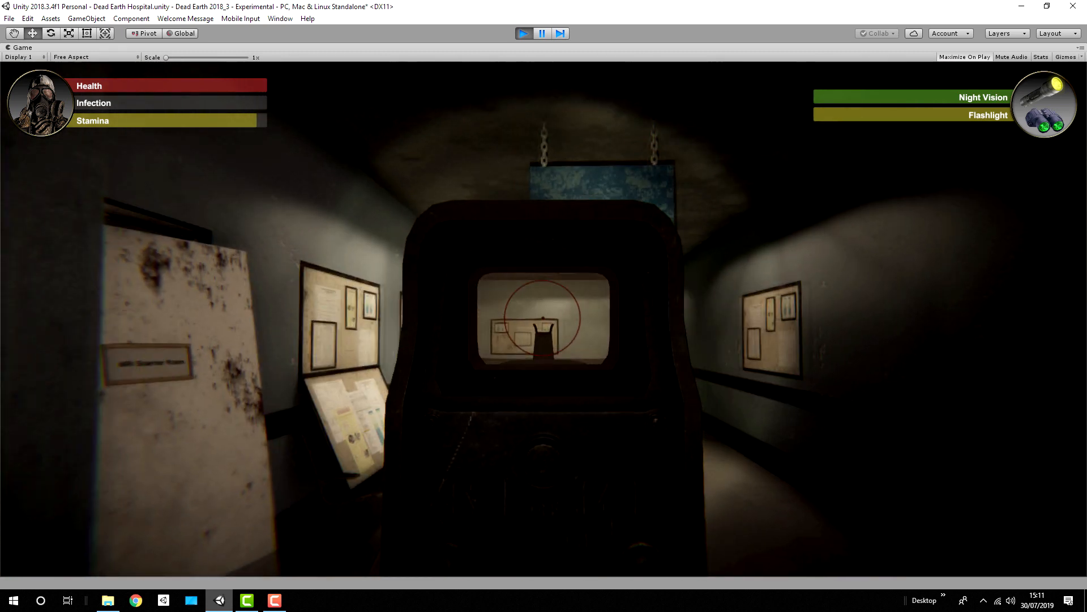
pyautogui.press('w')
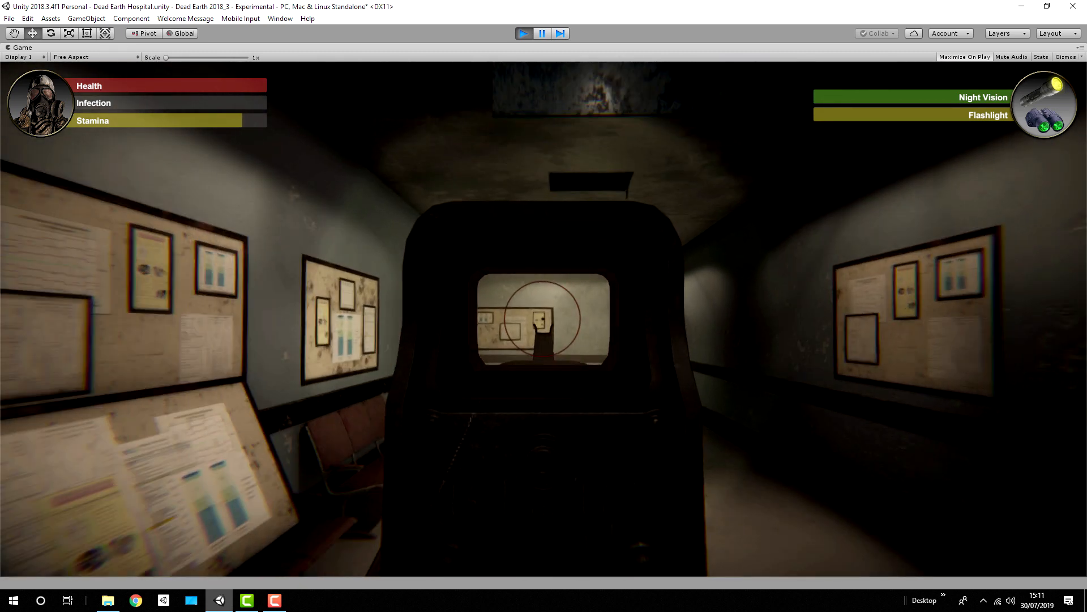
pyautogui.rightClick(544, 320)
pyautogui.press('w')
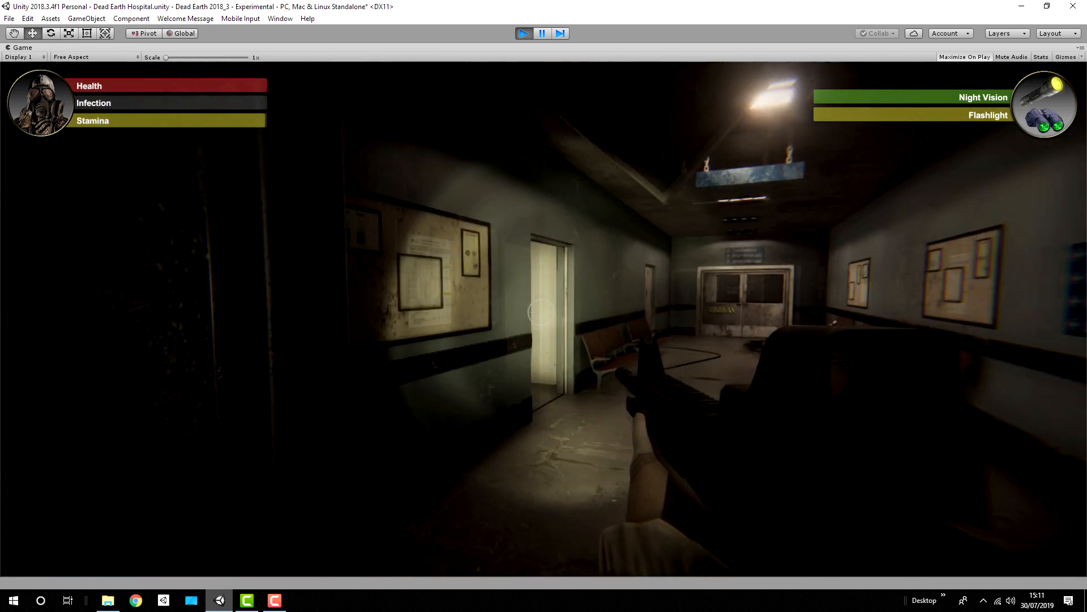
# Step: Approach the shotgun lying on the floor beside the counter and try to pick it up
pyautogui.press('Escape')
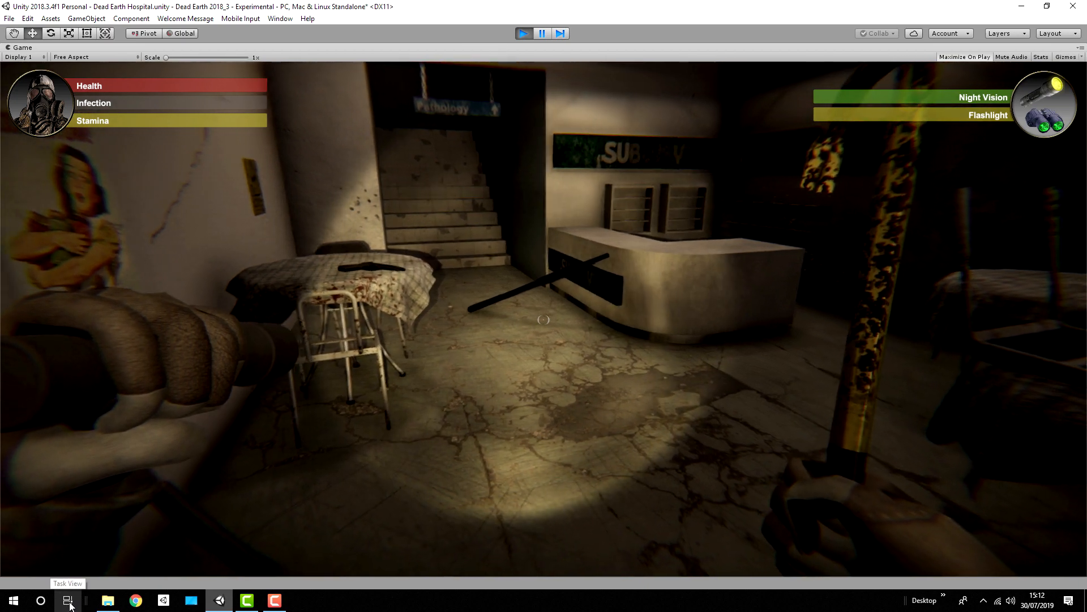
pyautogui.press('w')
pyautogui.press('w')
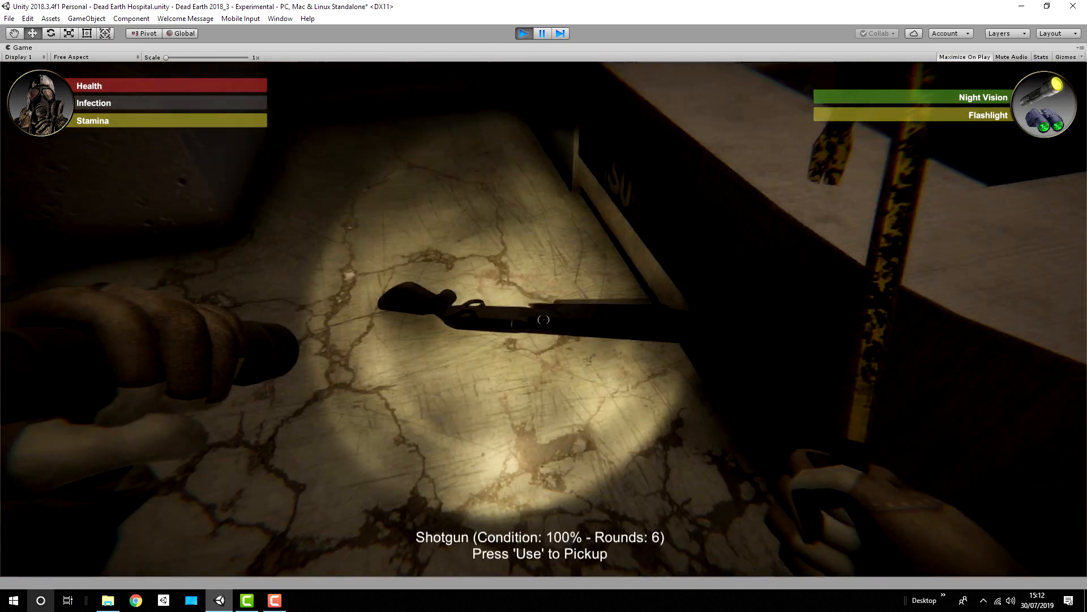
pyautogui.press('e')
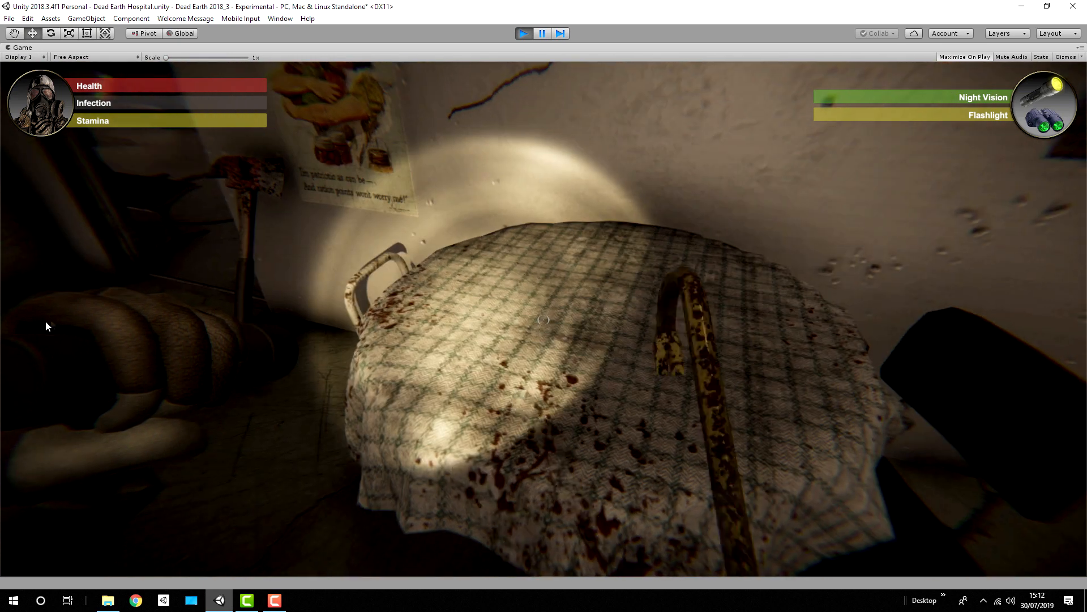
# Step: Switch from the Berreta 9mm to the assault rifle with the flashlight on and walk down the corridor towards the double doors
pyautogui.press('w')
pyautogui.press('f')
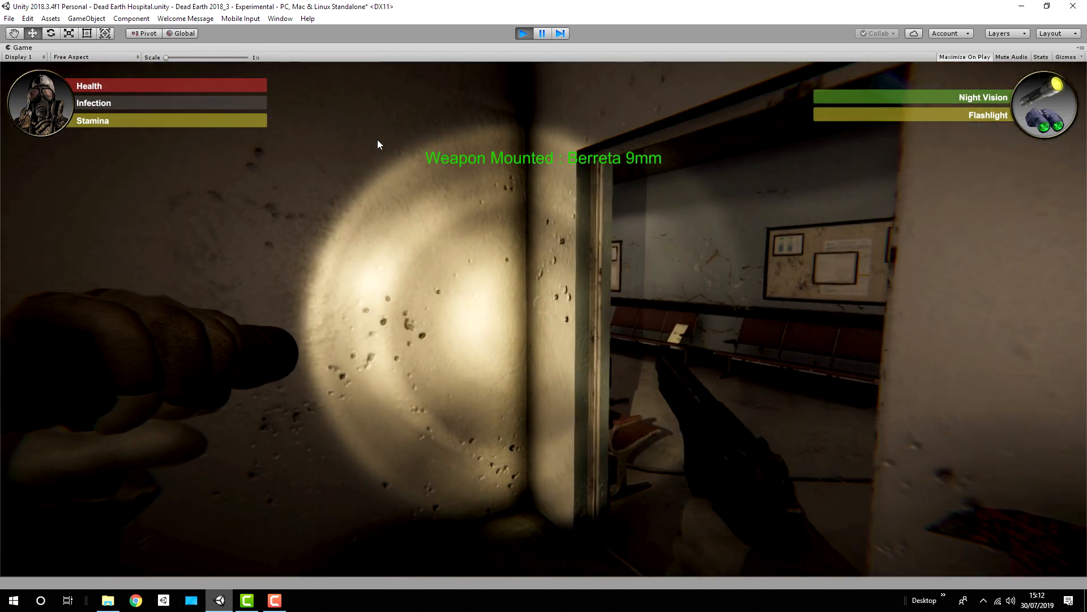
pyautogui.press('f')
pyautogui.press('w')
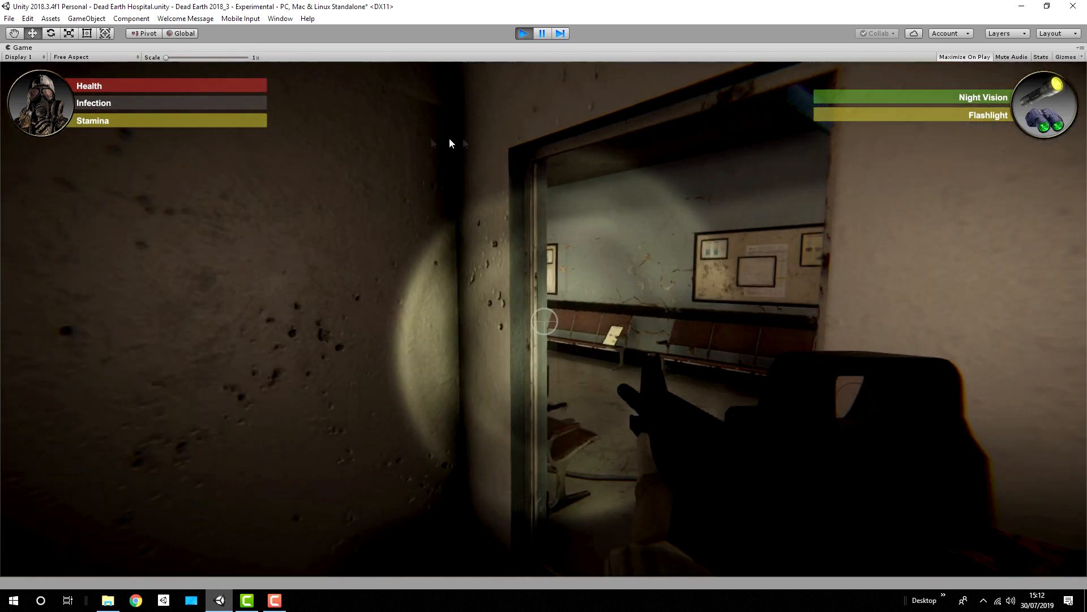
pyautogui.press('w')
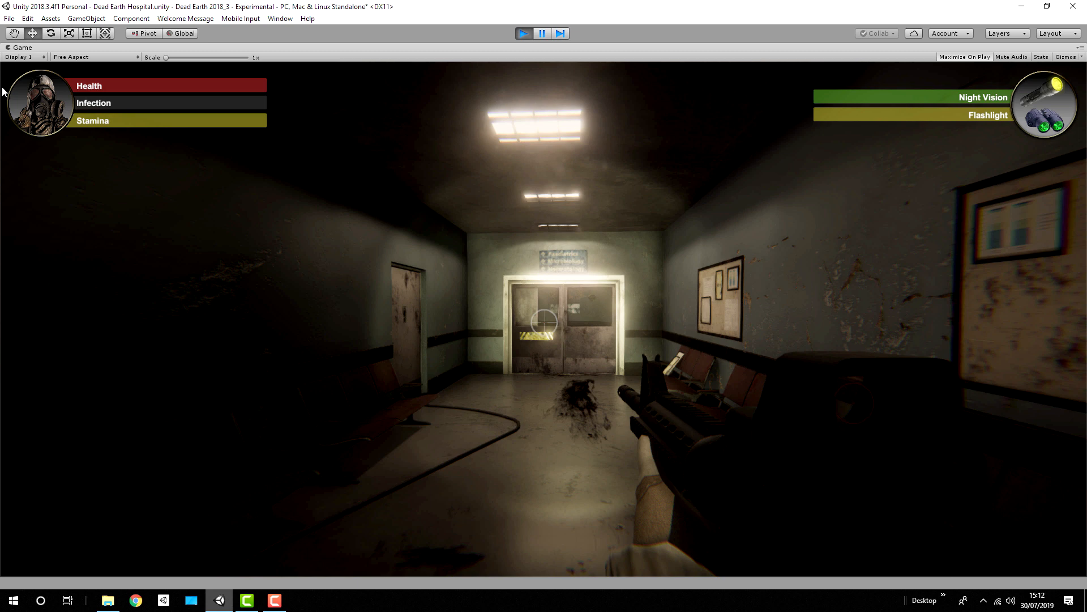
pyautogui.press('w')
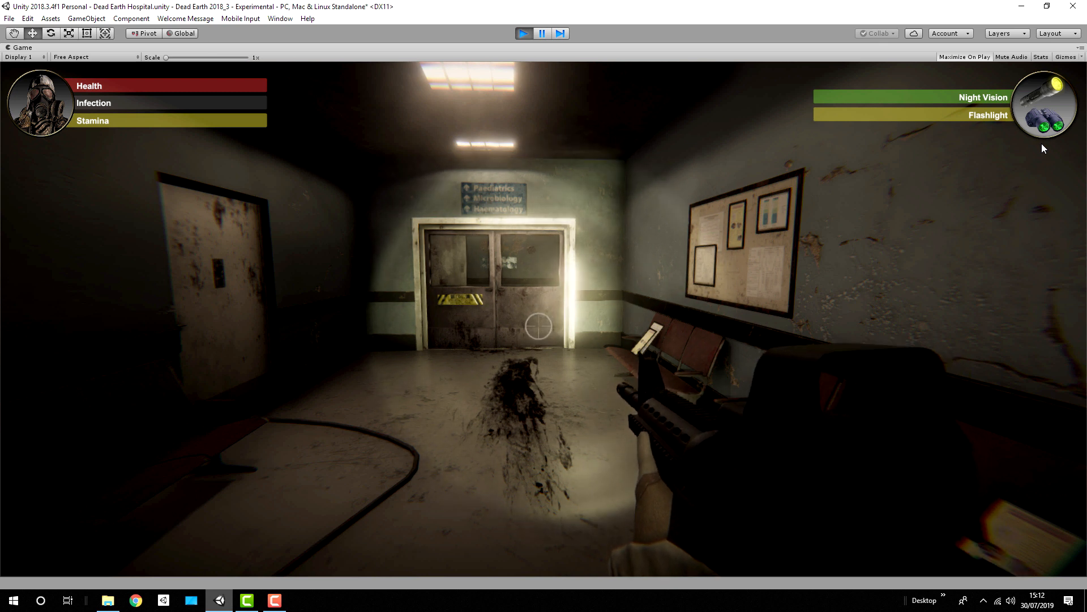
# Step: Walk around the corridor with the assault rifle and flashlight, passing the notice boards and double doors, up to the restroom door
pyautogui.press('w')
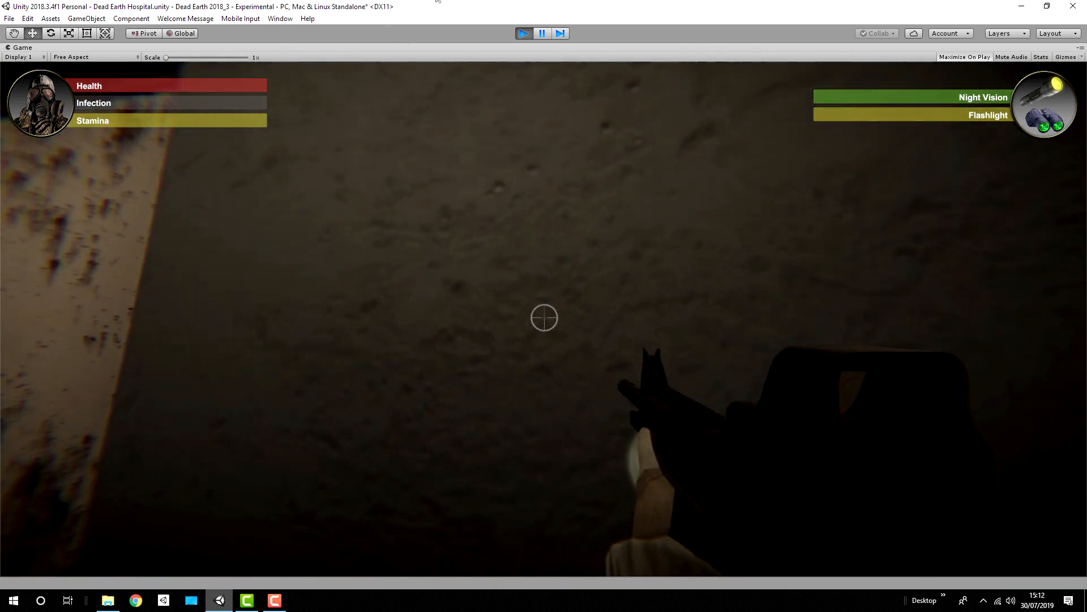
pyautogui.press('w')
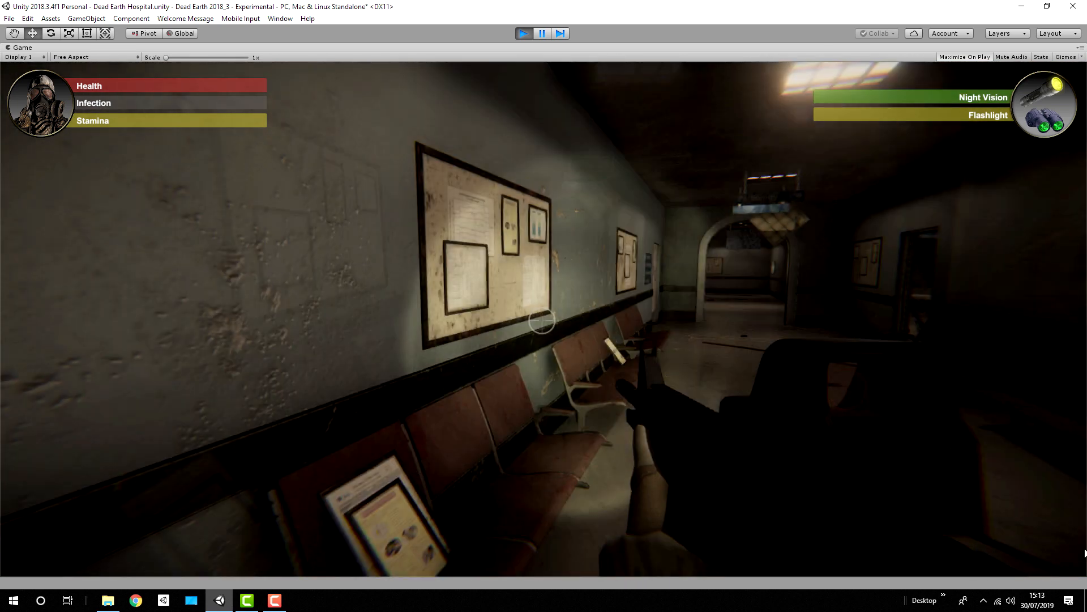
pyautogui.press('w')
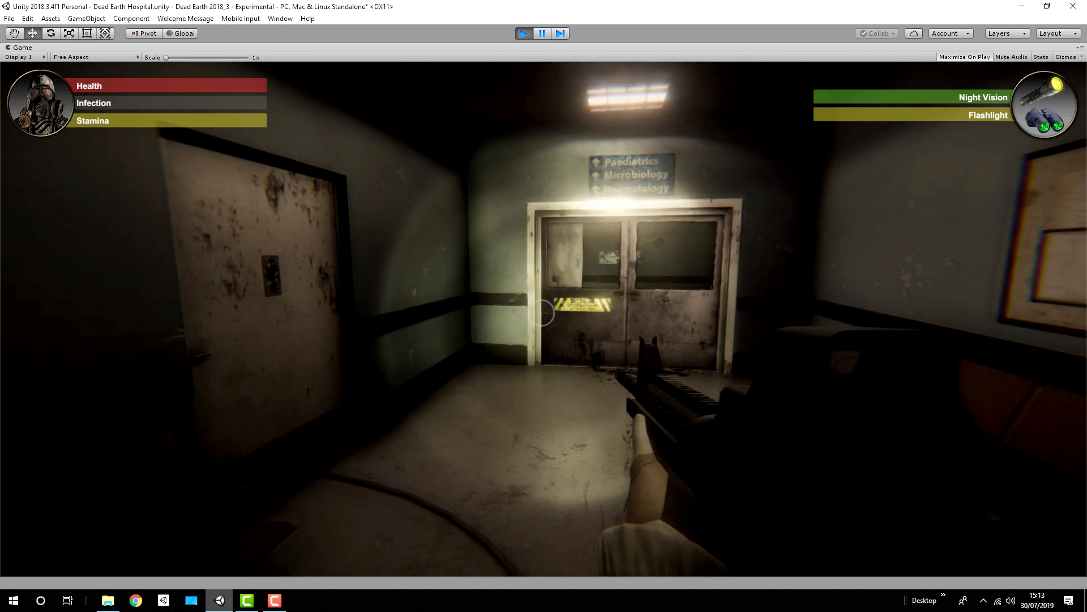
pyautogui.press('w')
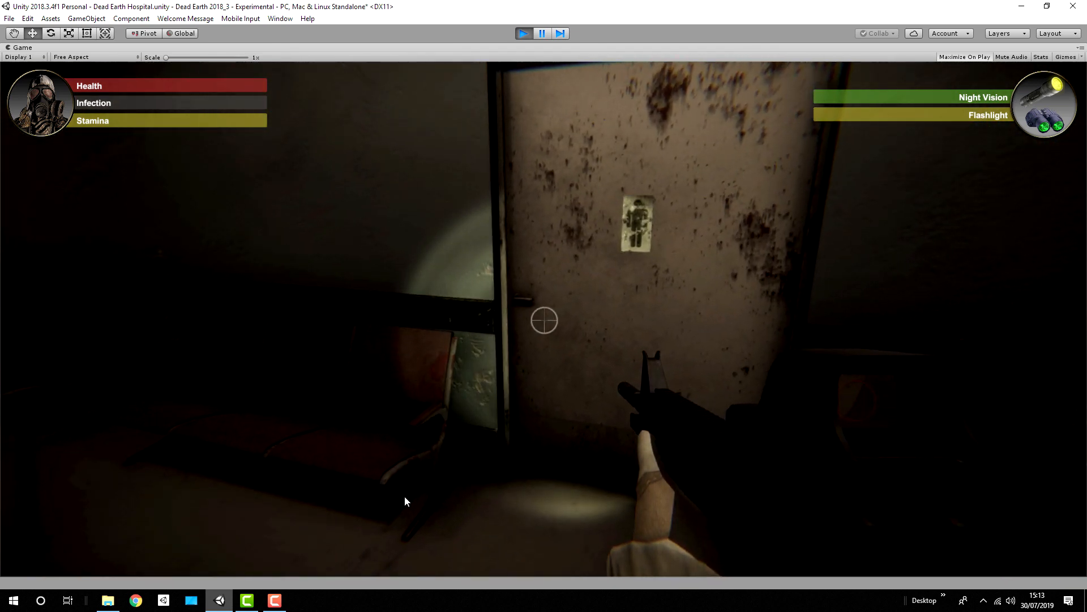
pyautogui.press('w')
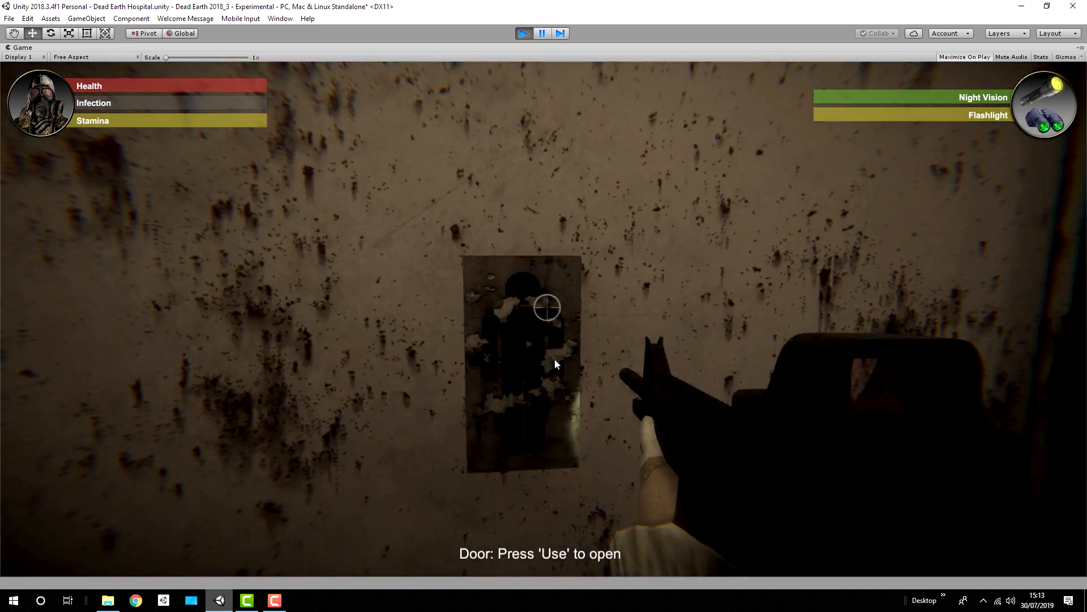
# Step: Run from the restroom door past the open doorway and along the waiting chairs, and exit play mode
pyautogui.hotkey('shift', 'w')
pyautogui.press('w')
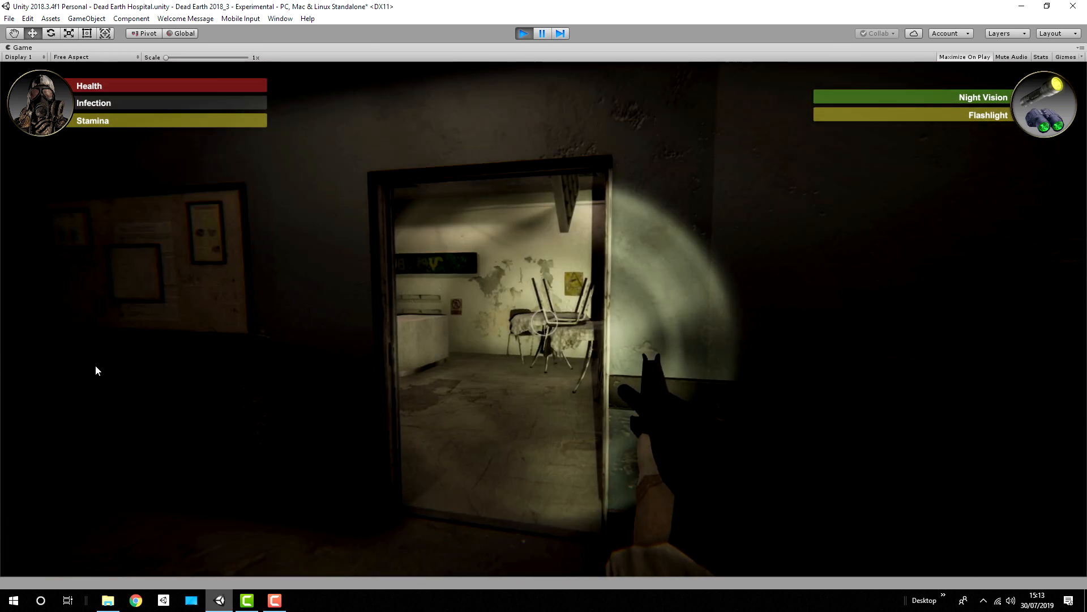
pyautogui.hotkey('shift', 'w')
pyautogui.press('w')
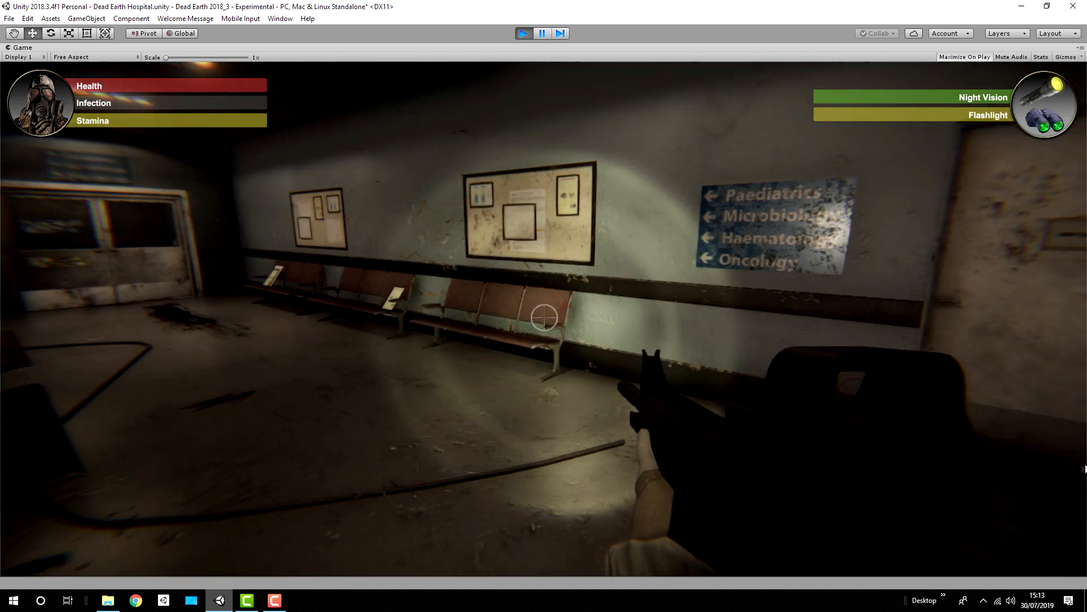
pyautogui.press('w')
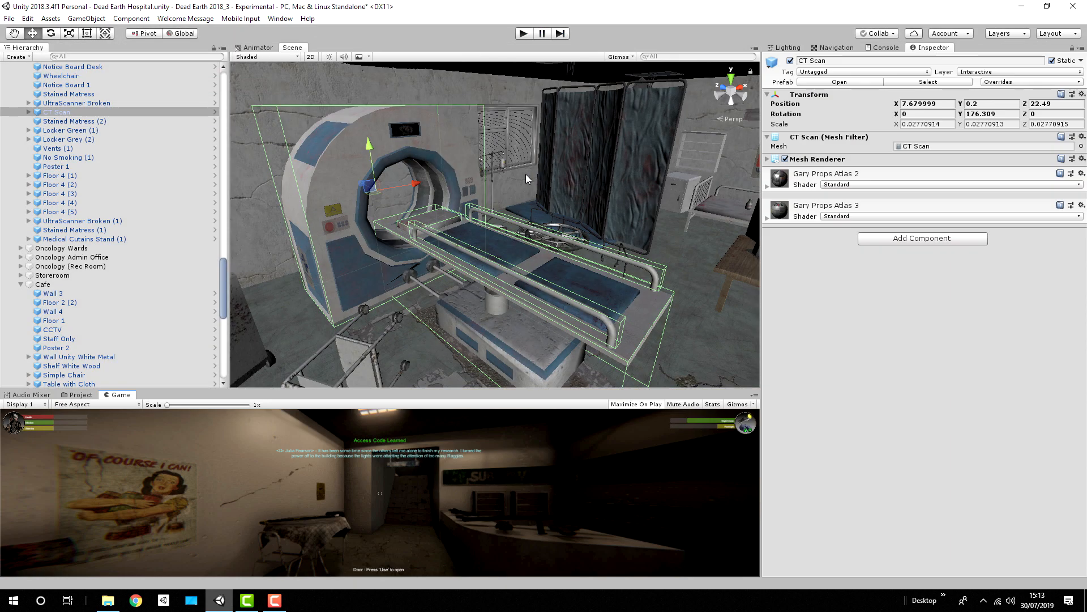
# Step: Enlarge the project browser and select the FPS Arms model in Dead Earth > Models > FPS Arms System
pyautogui.moveTo(513, 391); pyautogui.dragTo(554, 197)
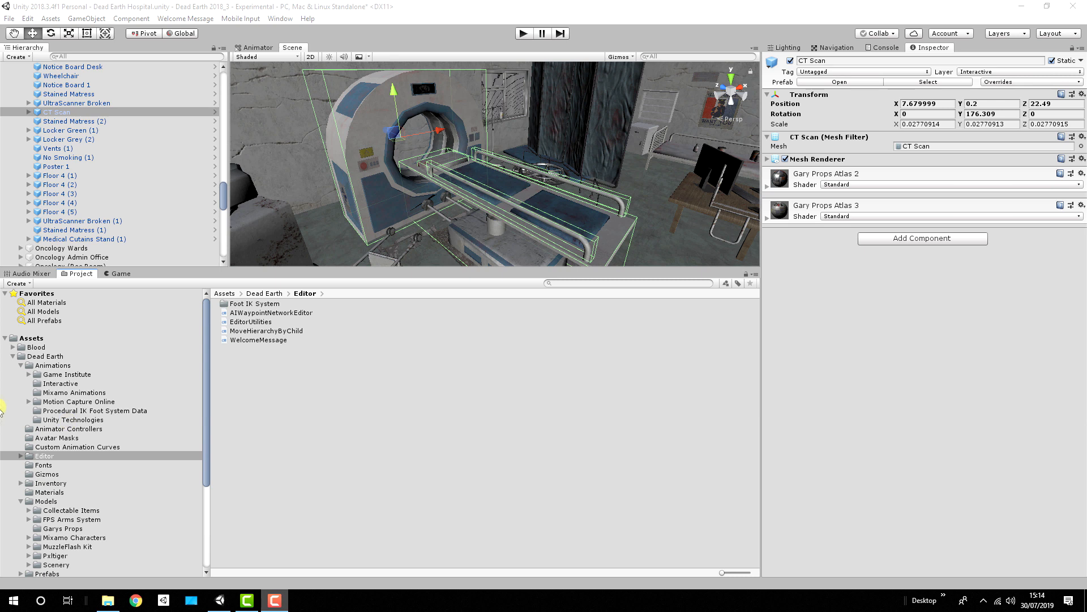
pyautogui.click(39, 357)
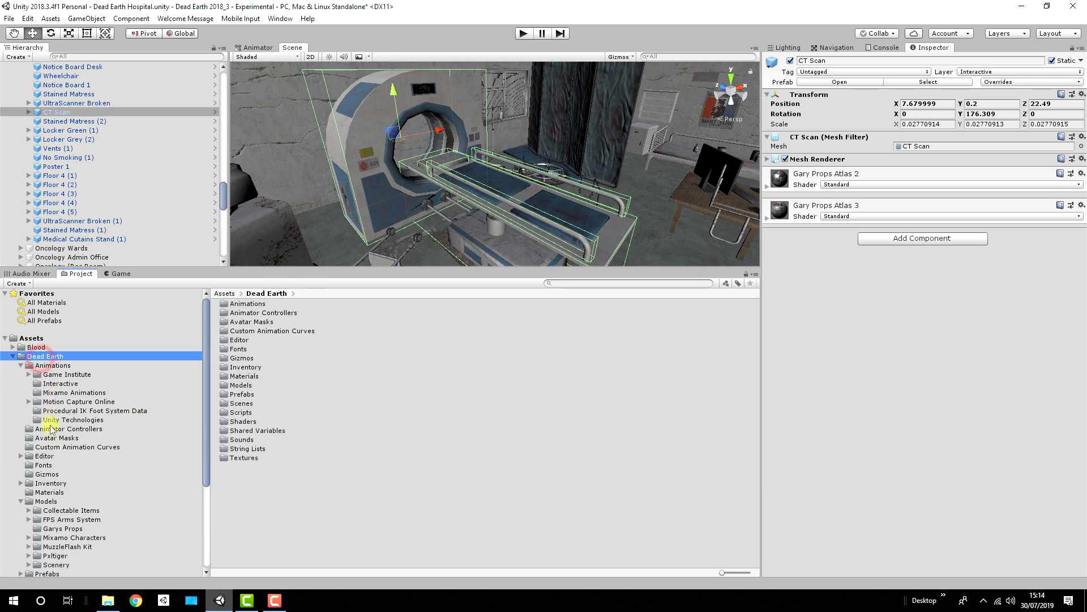
pyautogui.click(54, 502)
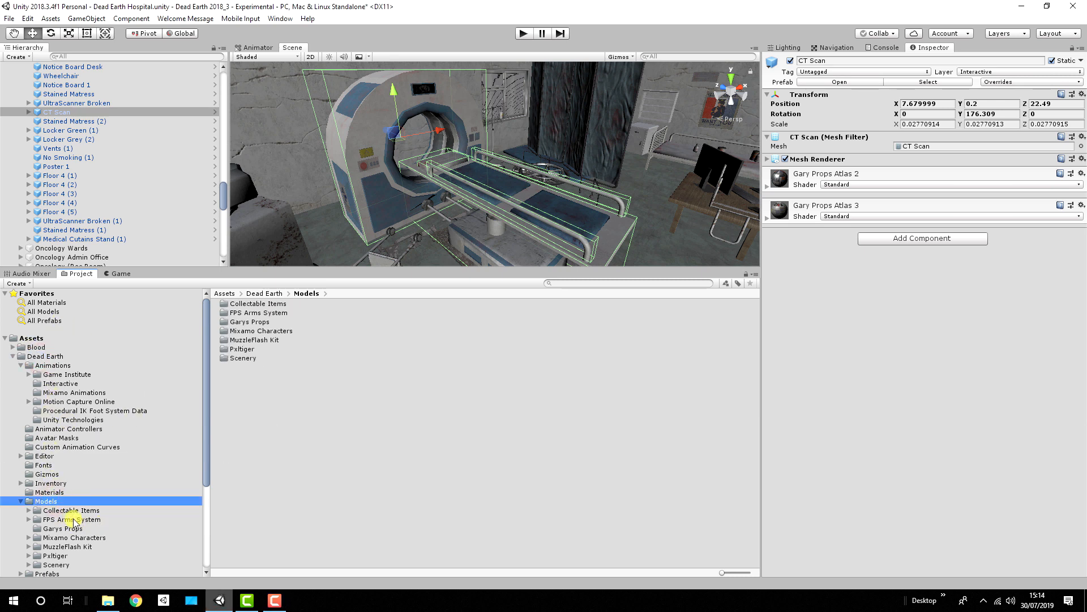
pyautogui.click(74, 519)
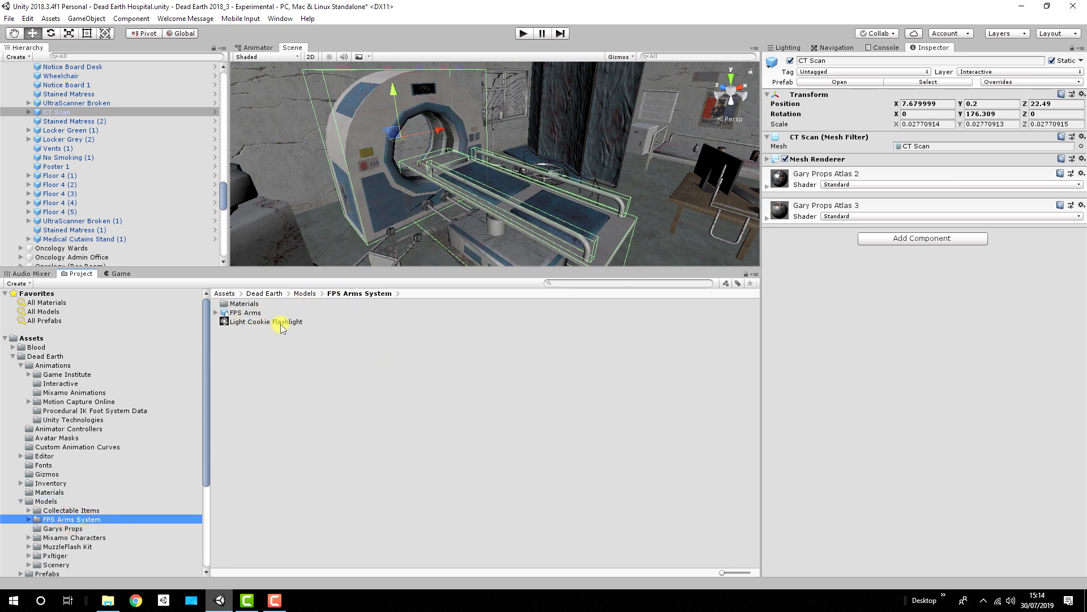
pyautogui.click(247, 314)
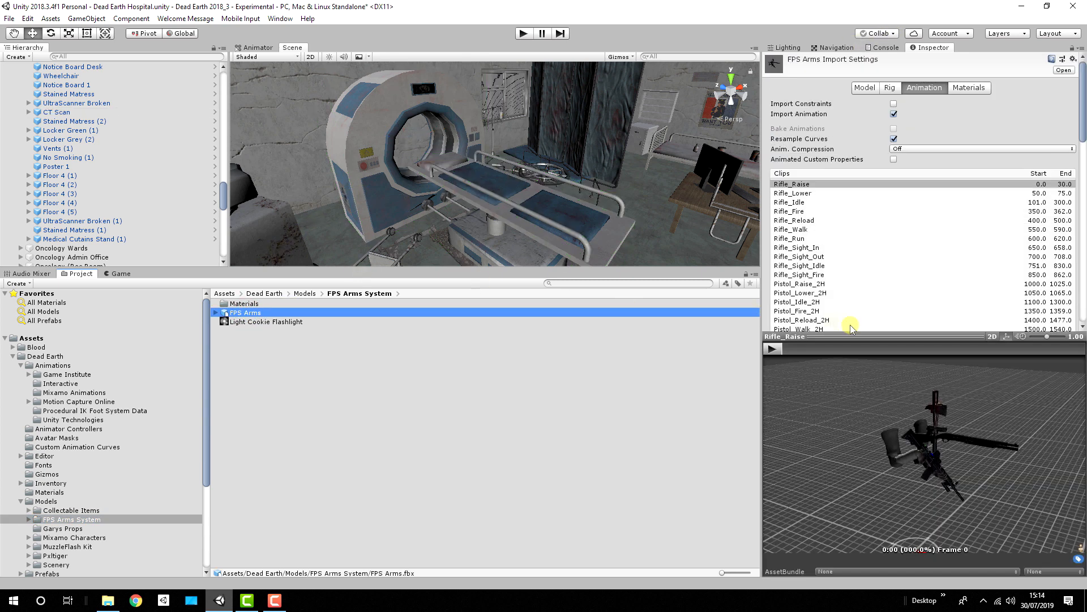
# Step: Examine the FPS Arms animation clip list and its model preview, resizing the preview area
pyautogui.moveTo(1083, 105); pyautogui.dragTo(1082, 313)
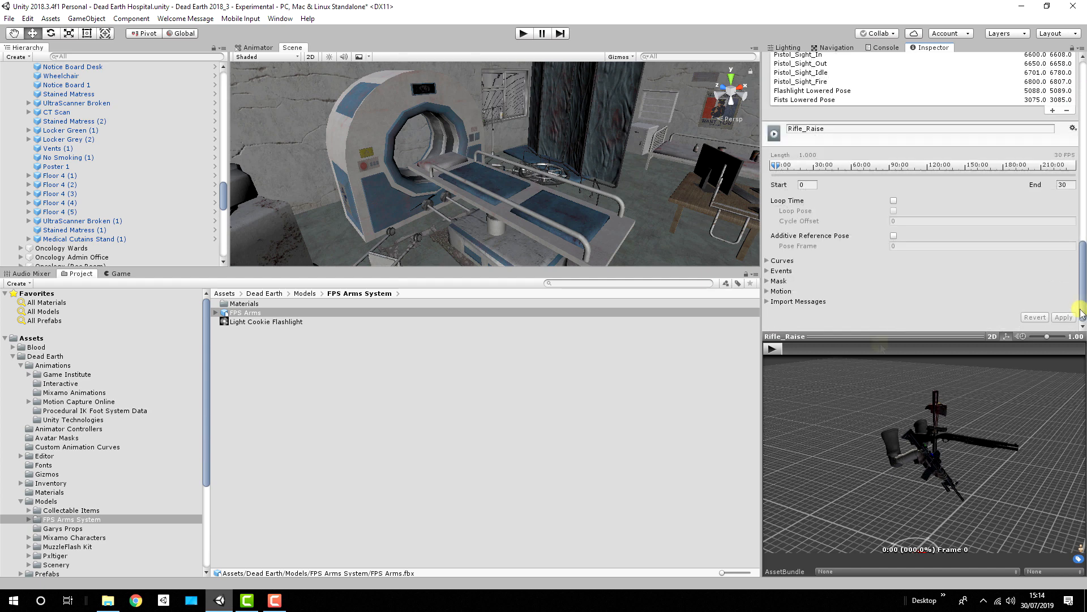
pyautogui.moveTo(890, 336); pyautogui.dragTo(925, 122)
pyautogui.moveTo(993, 355); pyautogui.dragTo(928, 339)
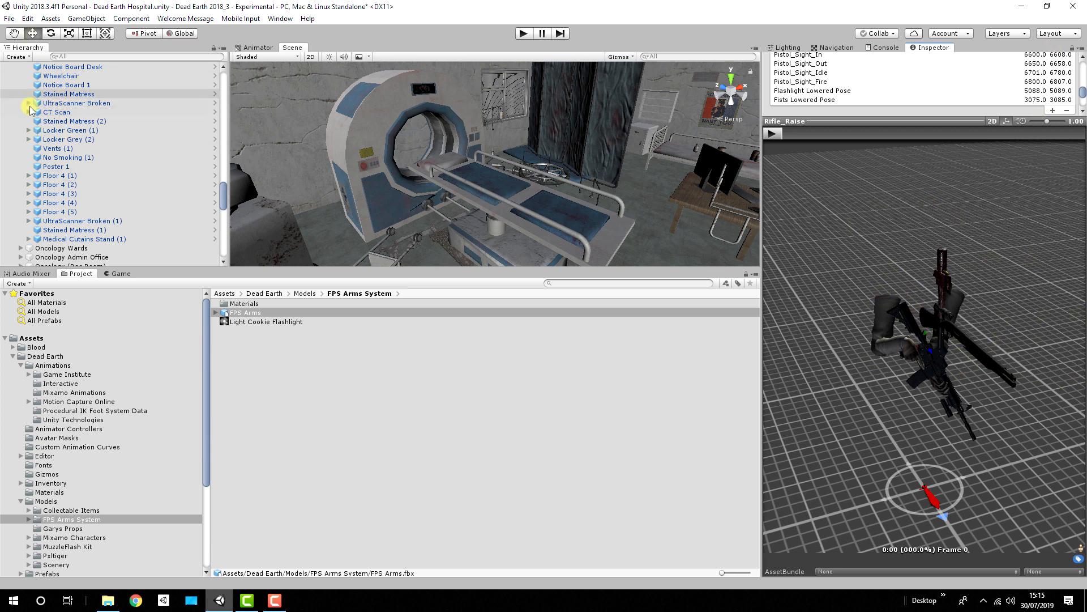
pyautogui.moveTo(839, 118); pyautogui.dragTo(881, 401)
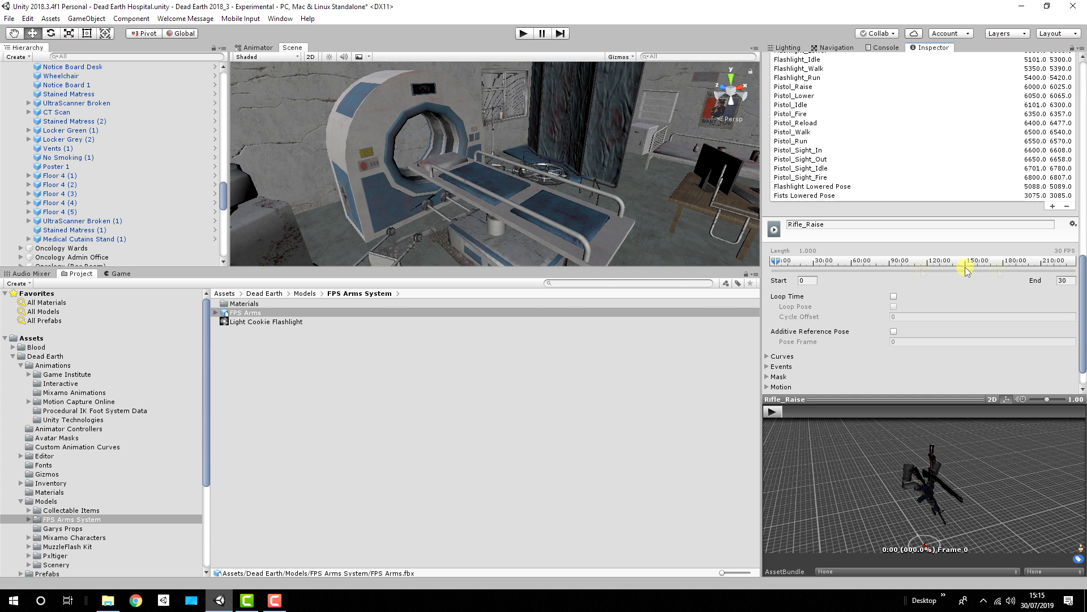
pyautogui.scroll(15, 881, 276)
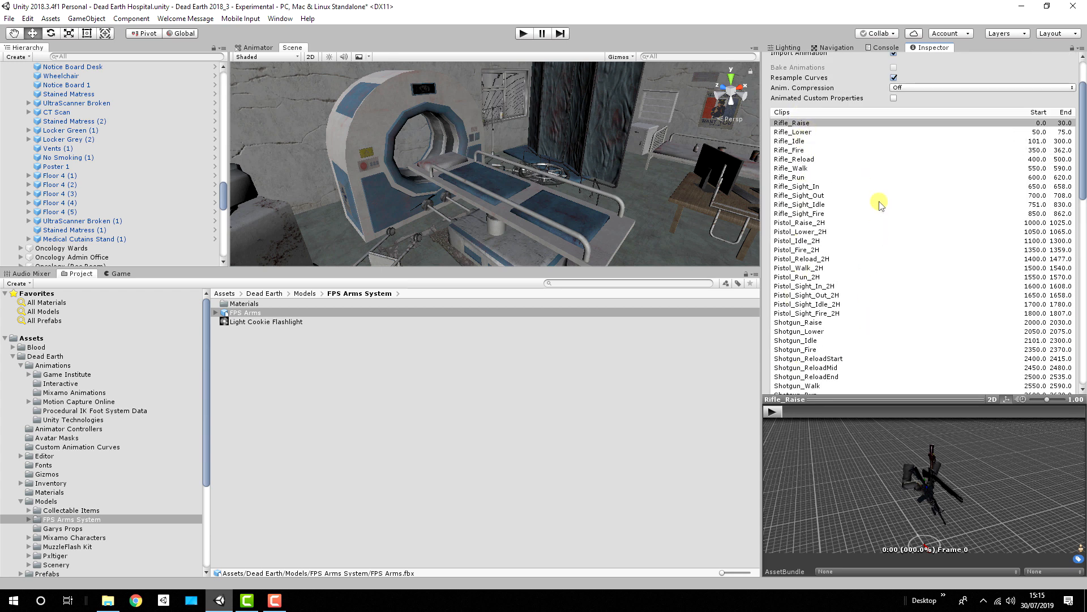
pyautogui.scroll(-15, 880, 205)
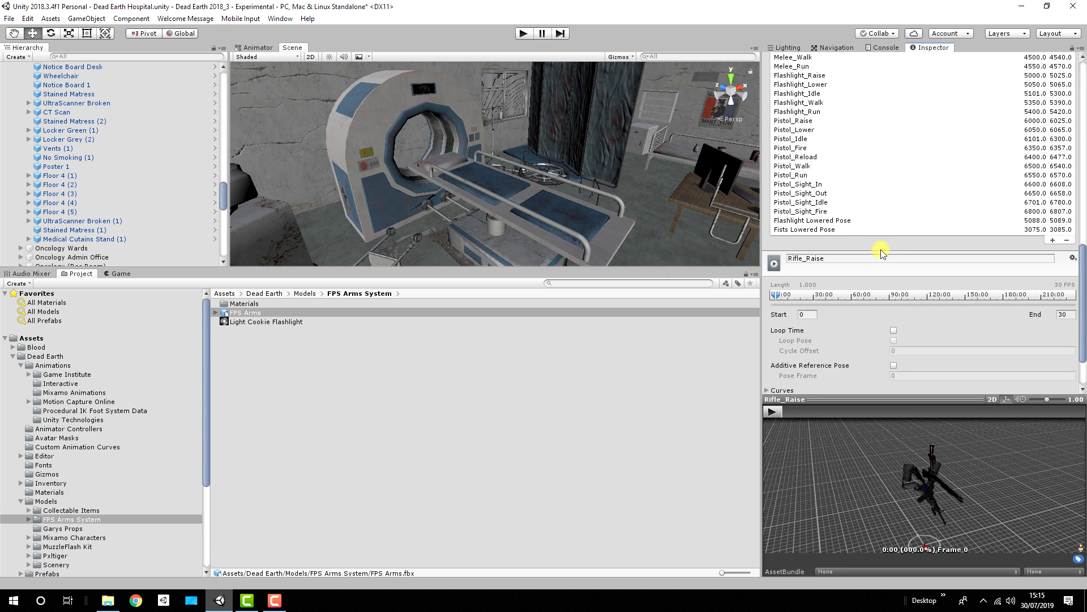
pyautogui.scroll(12, 887, 228)
pyautogui.scroll(-3, 905, 206)
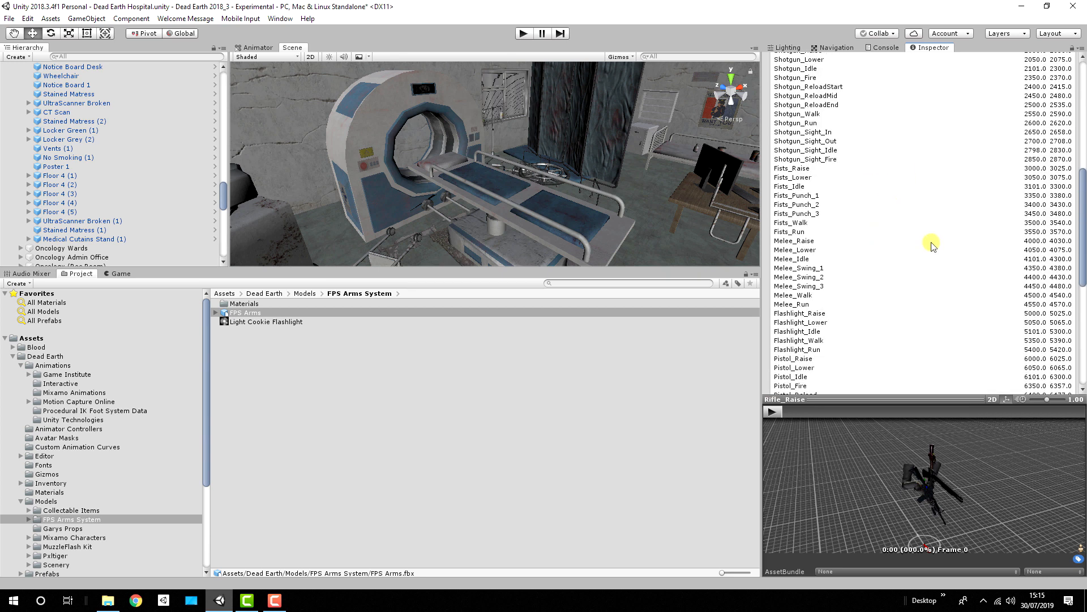
# Step: Select the Flashlight_Raise clip and expand its curves to inspect Left Hand Occupied and Command Stream
pyautogui.click(815, 314)
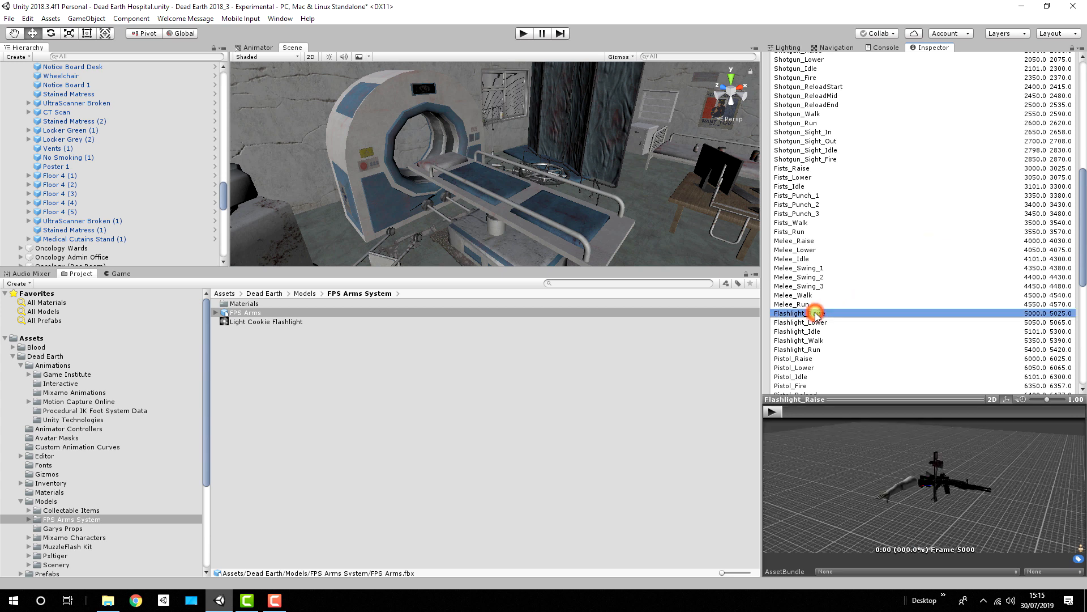
pyautogui.moveTo(1083, 184); pyautogui.dragTo(1083, 357)
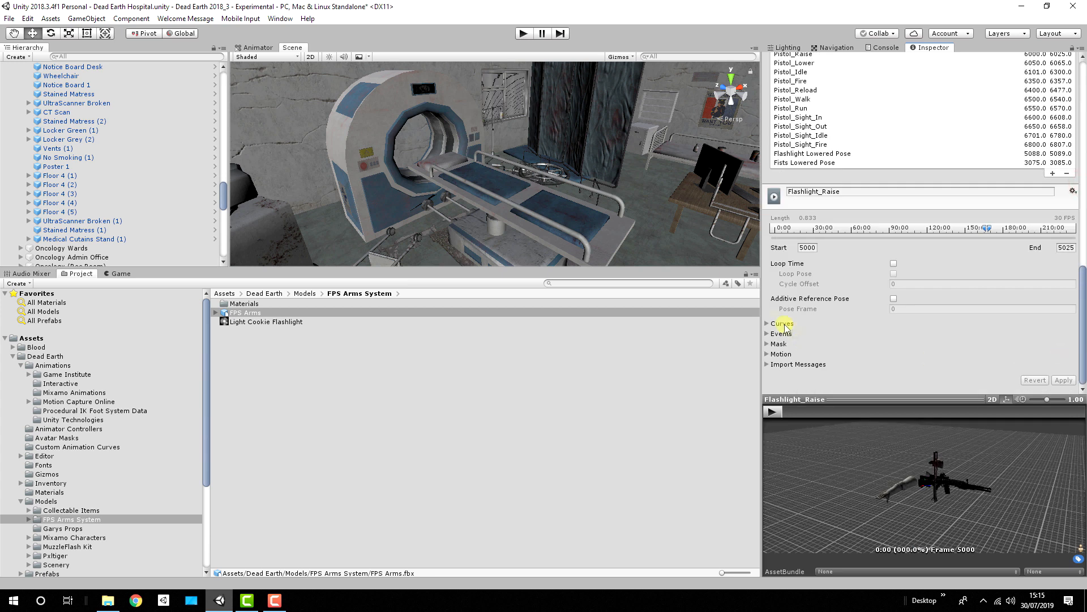
pyautogui.click(768, 323)
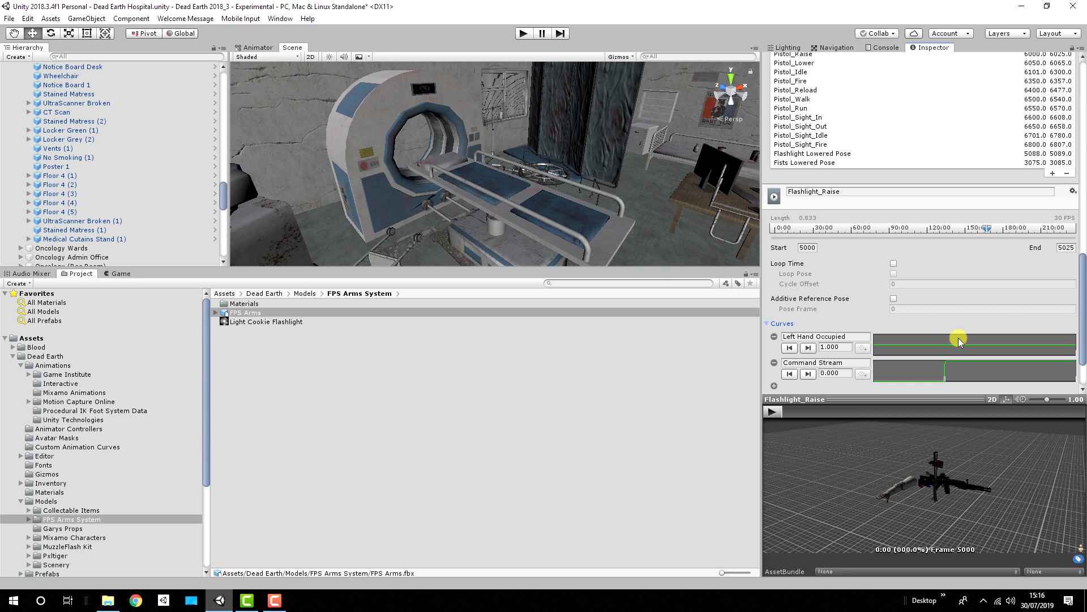
pyautogui.click(827, 346)
# Step: Enlarge the hierarchy area, expand FPS Controller Rig, and collapse Arms_Rig under FPS Arms
pyautogui.scroll(3, 901, 177)
pyautogui.scroll(15, 901, 177)
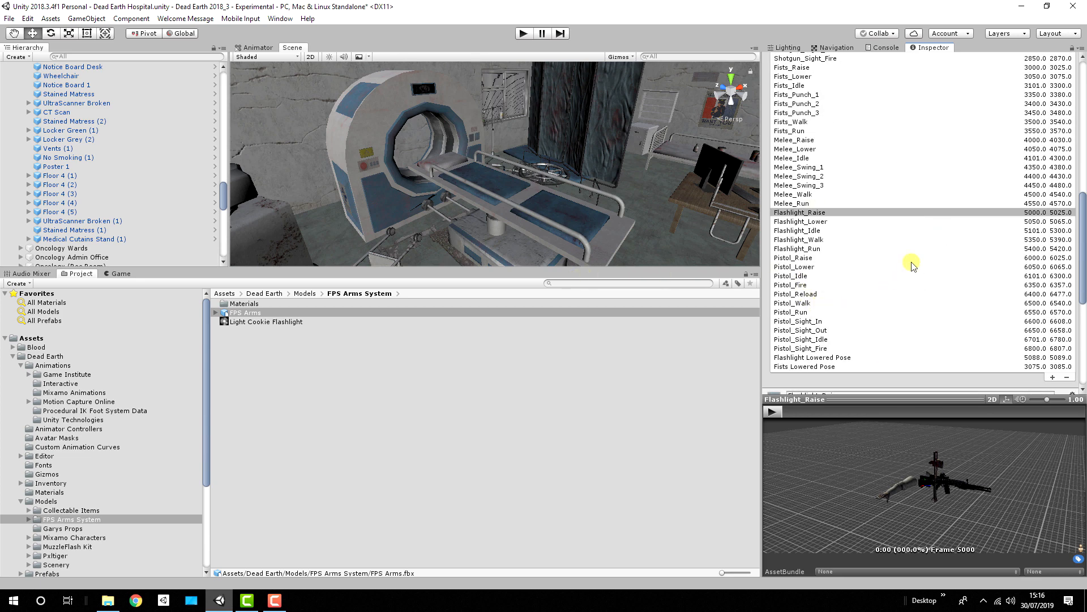
pyautogui.scroll(20, 910, 260)
pyautogui.moveTo(142, 268); pyautogui.dragTo(136, 398)
pyautogui.scroll(10, 134, 173)
pyautogui.scroll(20, 134, 173)
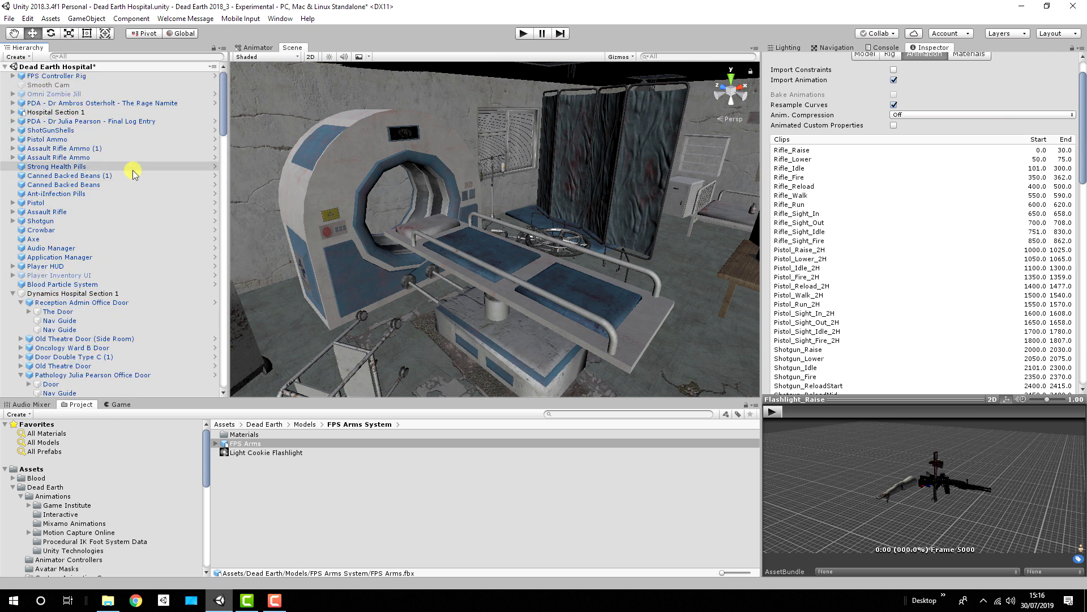
pyautogui.click(12, 75)
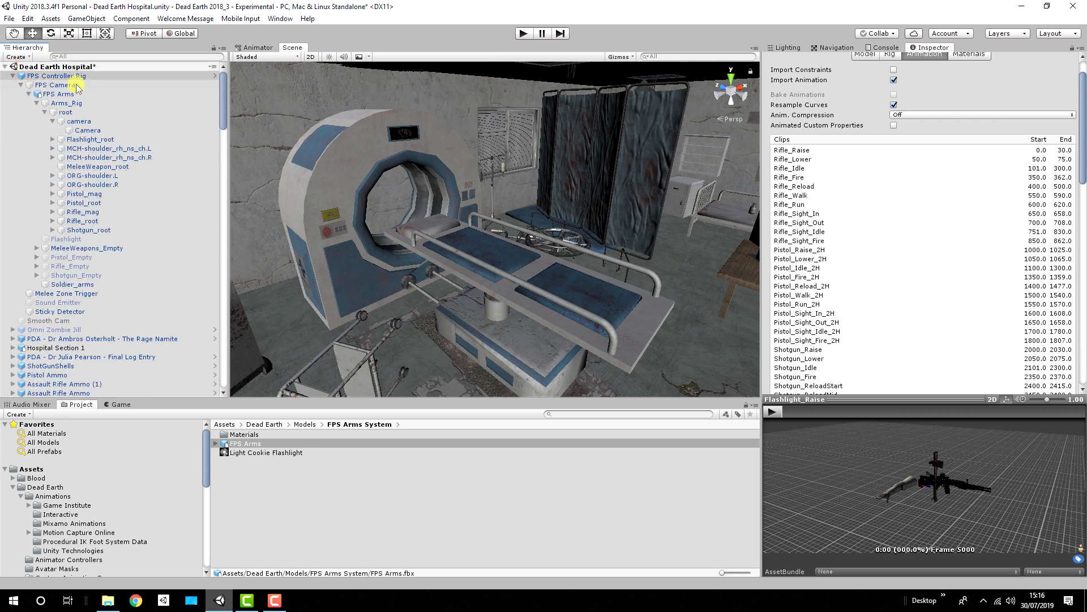
pyautogui.click(36, 103)
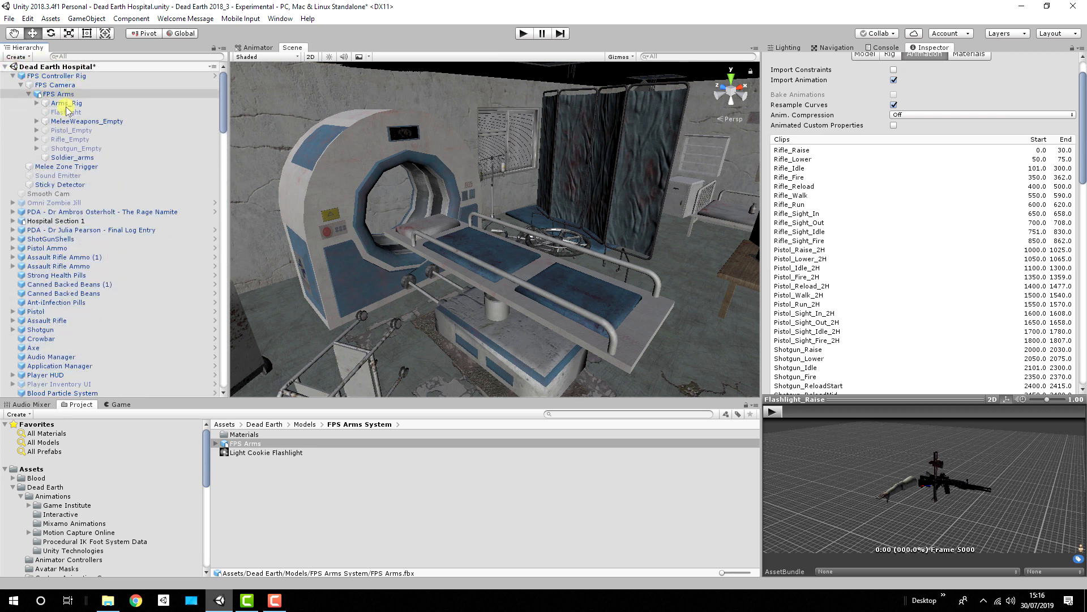
# Step: Go through the children of FPS Arms, from Flashlight to Soldier_arms, and check the layer assigned to MeleeWeapons_Empty
pyautogui.click(65, 112)
pyautogui.click(67, 122)
pyautogui.click(69, 131)
pyautogui.click(68, 140)
pyautogui.click(68, 148)
pyautogui.click(69, 159)
pyautogui.click(74, 122)
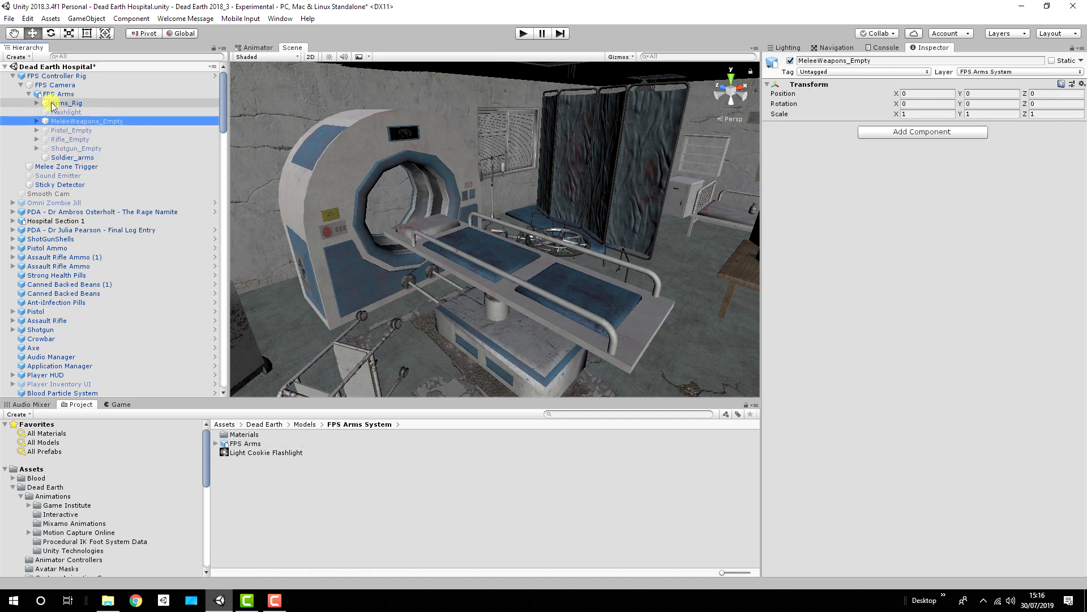
# Step: Select FPS Camera and examine its available layers and the FPS Arms System entry in its culling mask
pyautogui.click(59, 85)
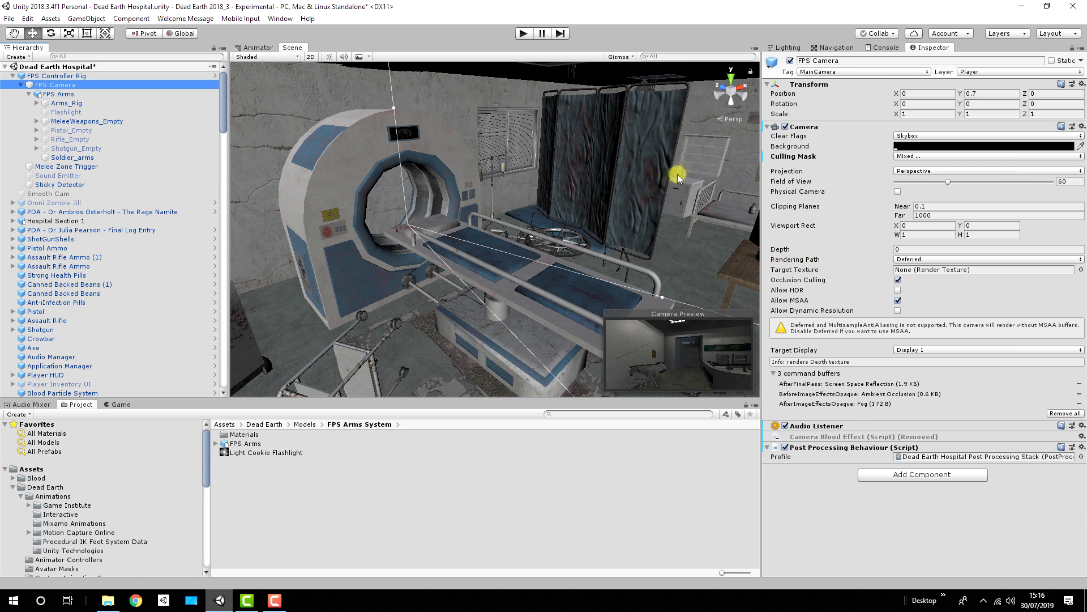
pyautogui.click(978, 72)
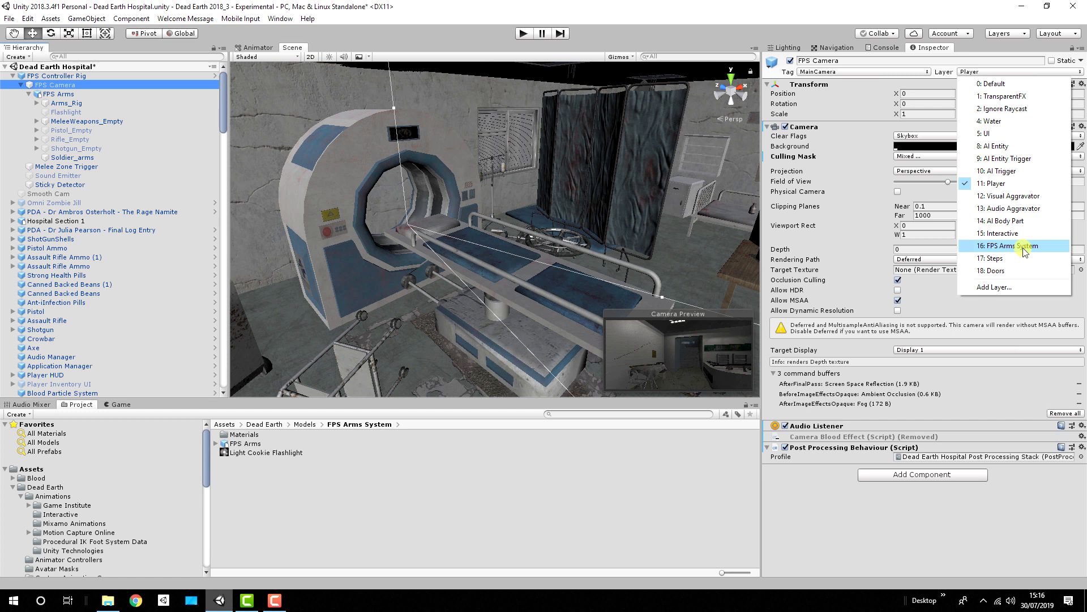
pyautogui.click(686, 15)
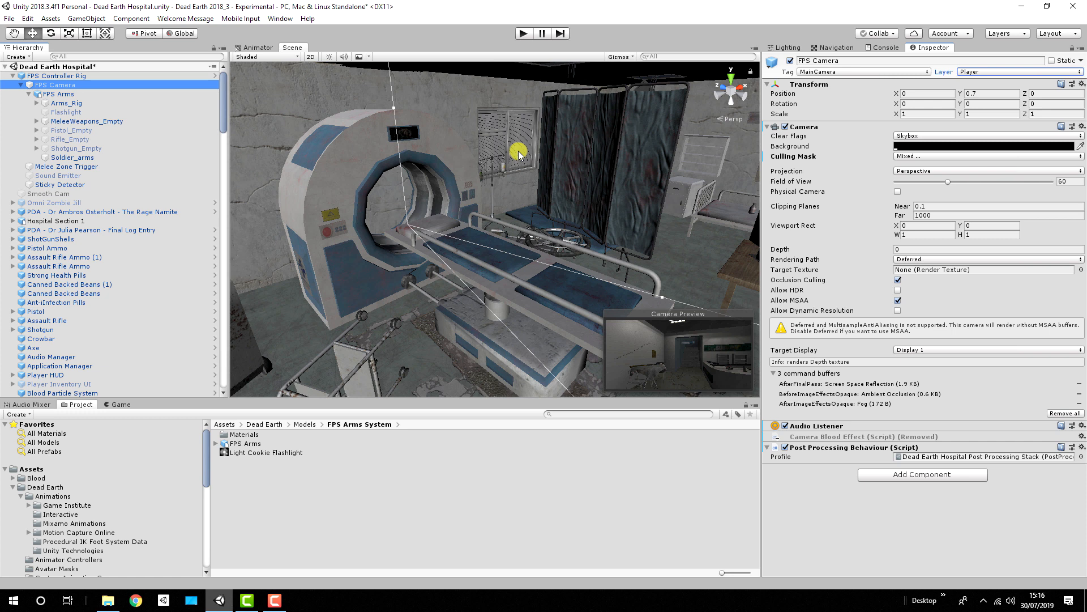
pyautogui.click(918, 157)
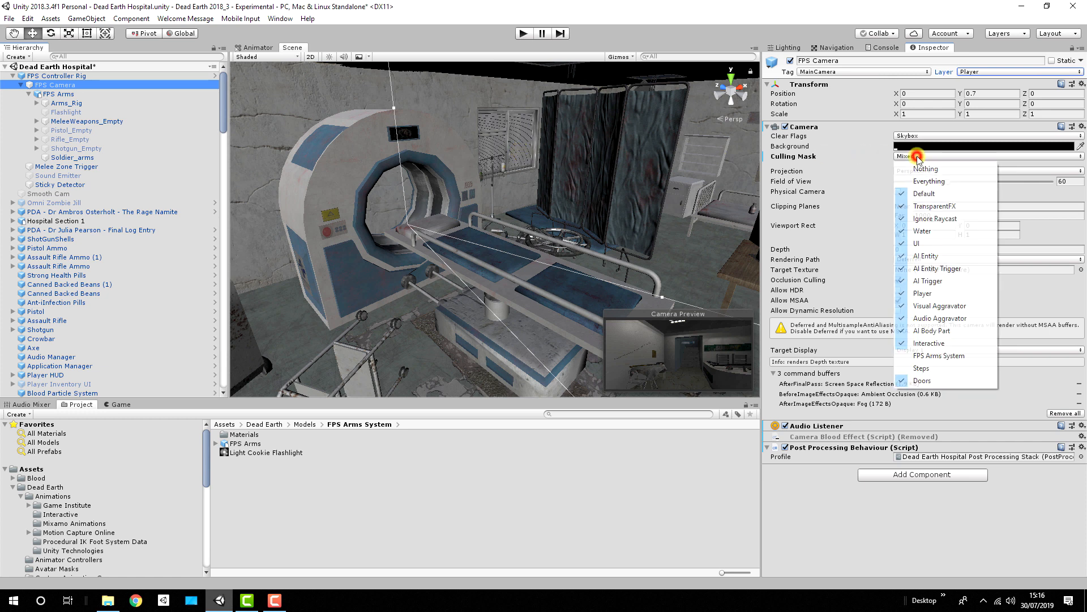
pyautogui.click(932, 355)
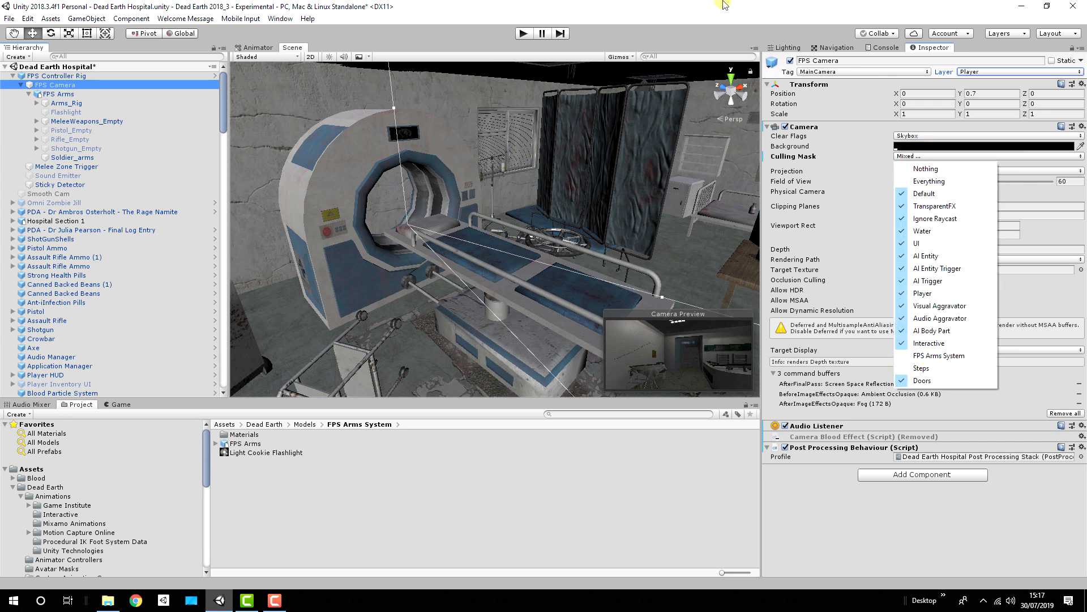
# Step: Expand Arms_Rig and select the Camera under the camera bone to examine its culling mask and depth
pyautogui.click(37, 103)
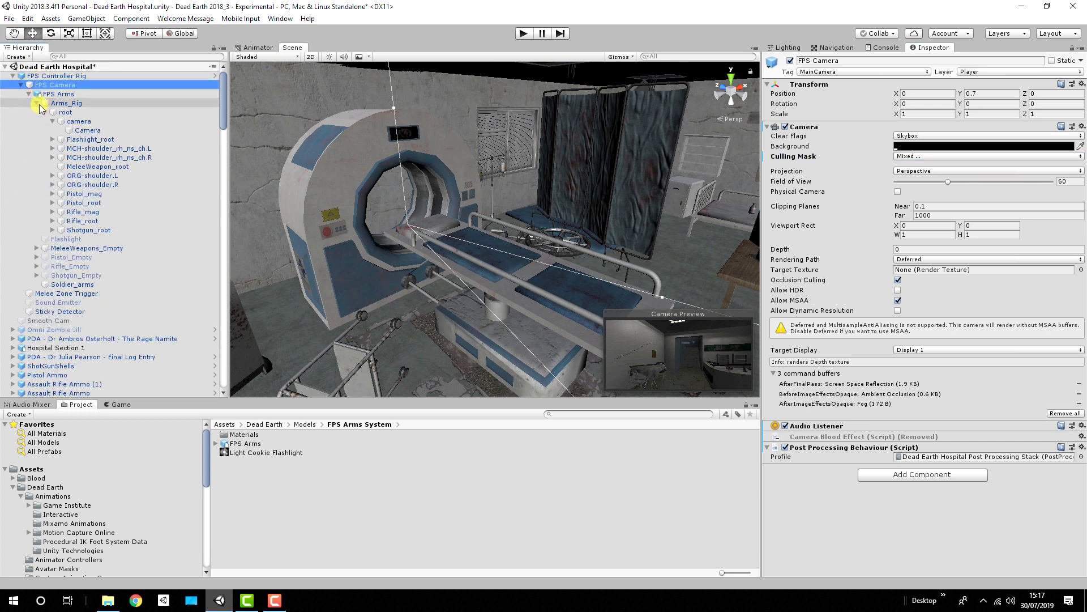
pyautogui.click(79, 121)
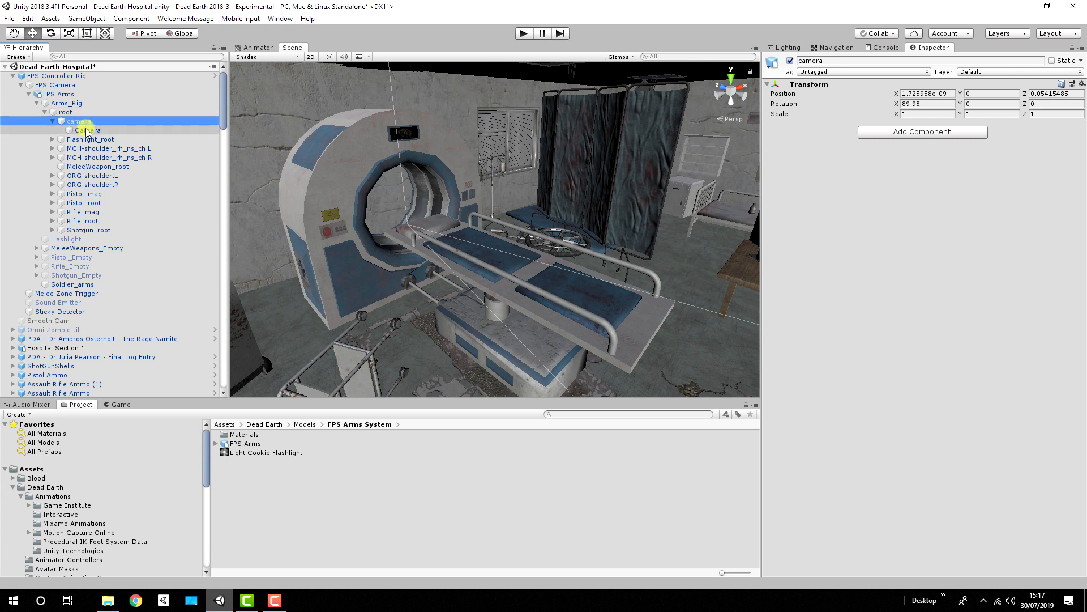
pyautogui.click(87, 131)
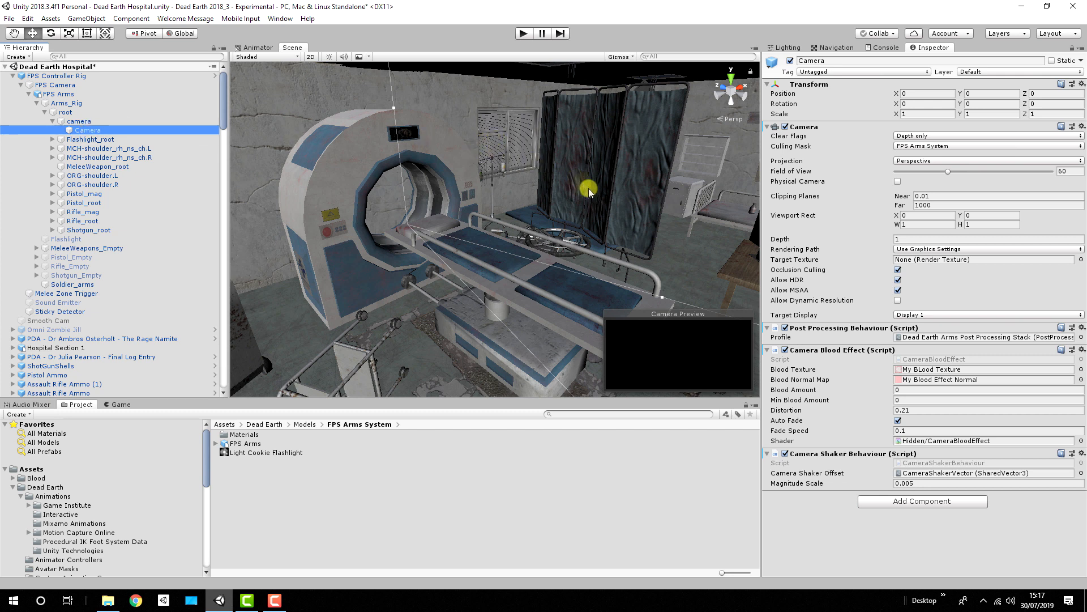
pyautogui.click(938, 146)
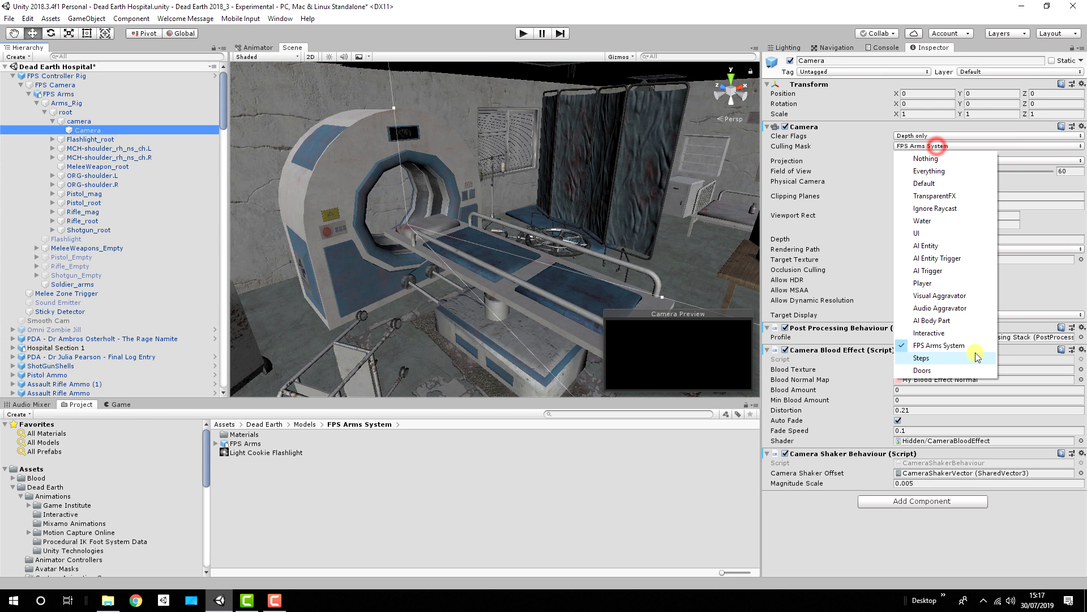
pyautogui.click(913, 52)
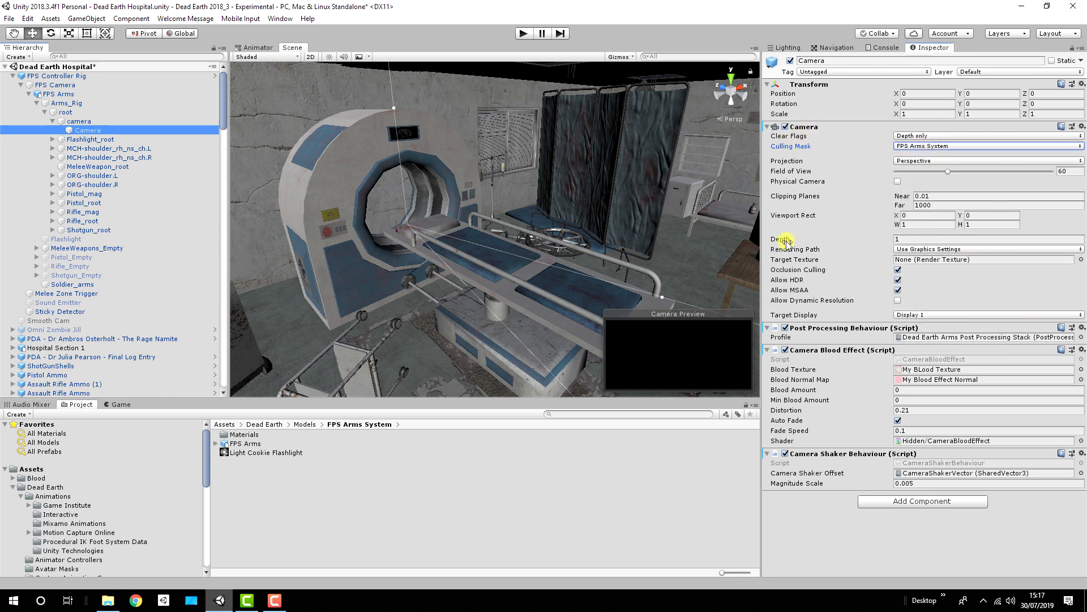
pyautogui.click(916, 238)
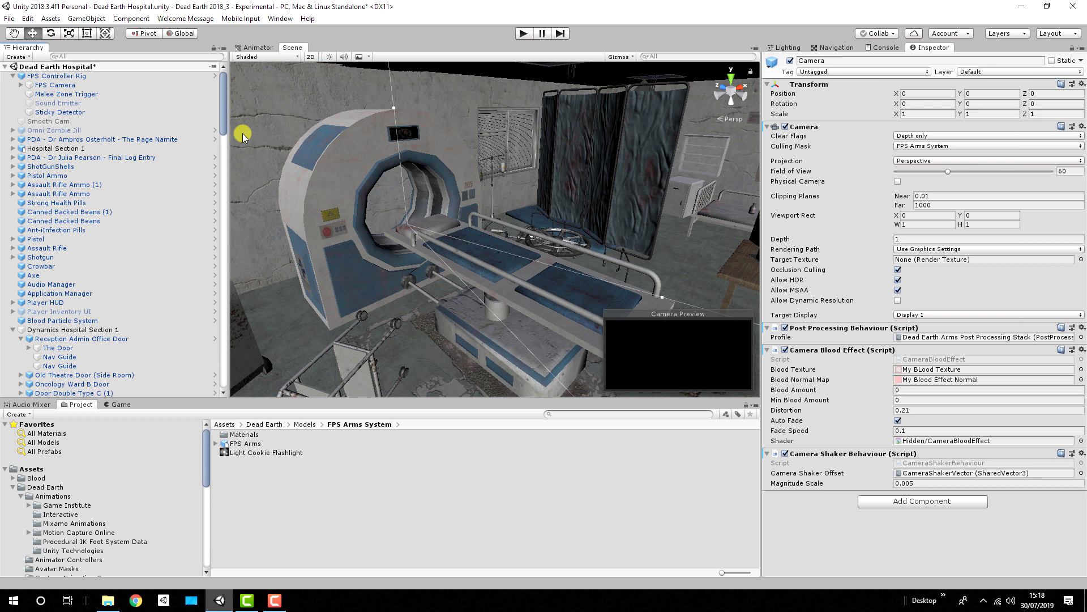
# Step: Show the Animator graph and select the FPS Arms controller in Dead Earth's Animator Controllers folder
pyautogui.click(256, 47)
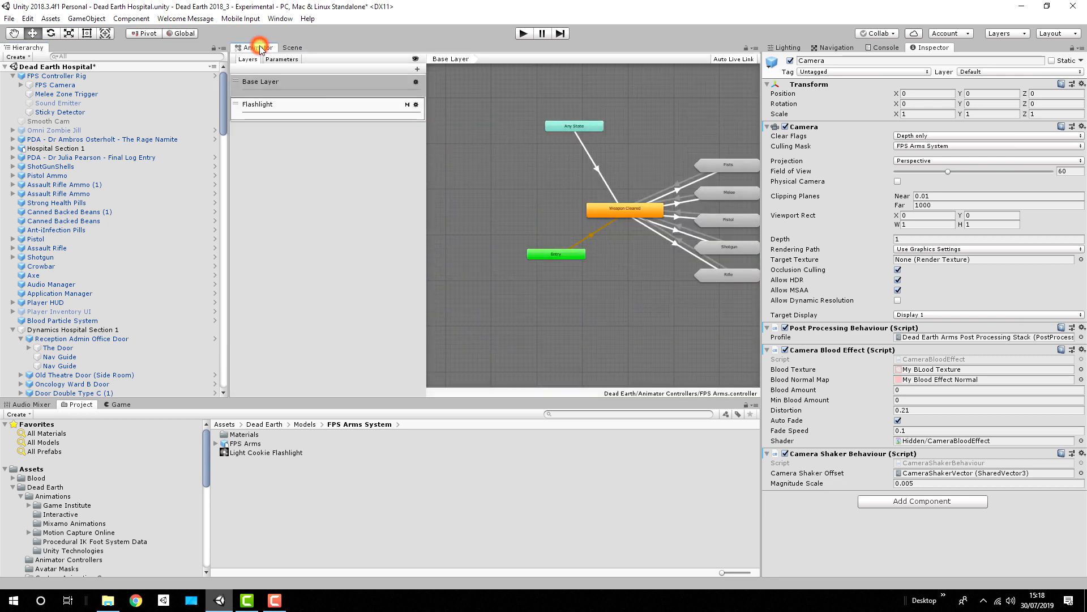
pyautogui.press('a')
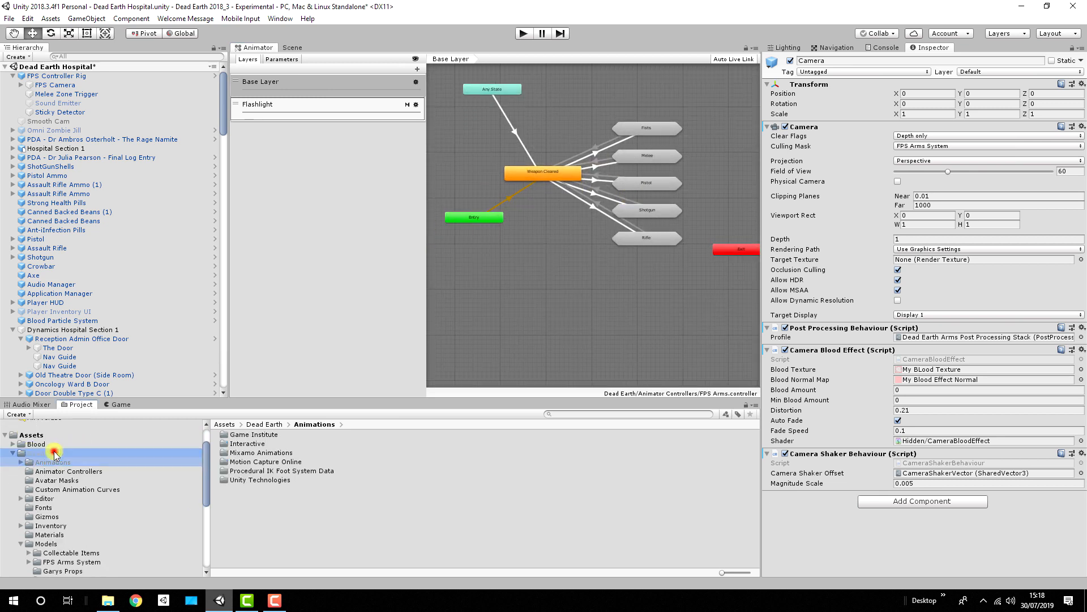
pyautogui.click(83, 453)
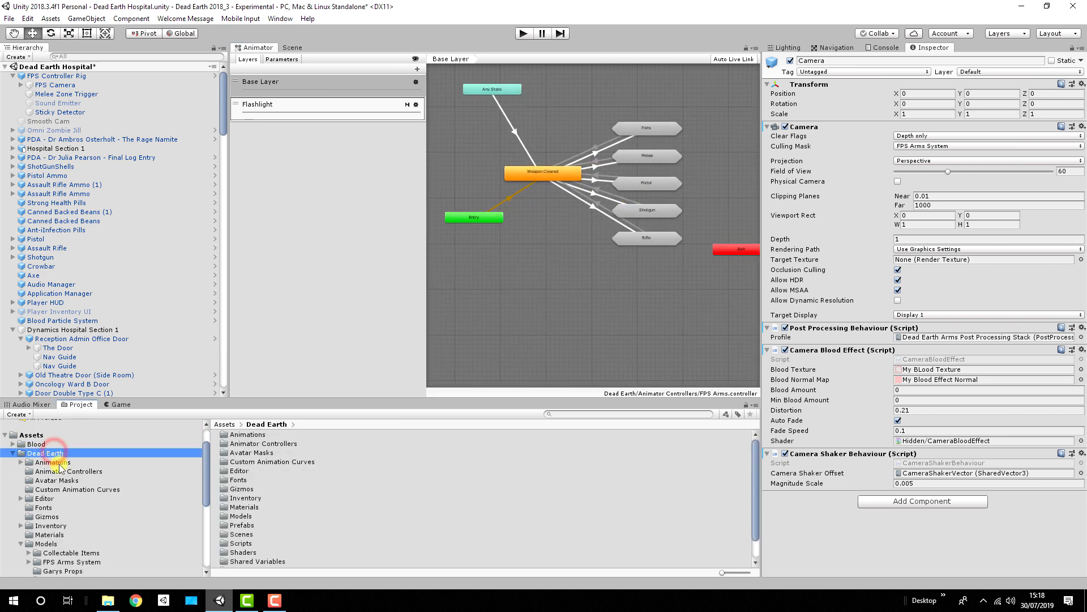
pyautogui.click(80, 473)
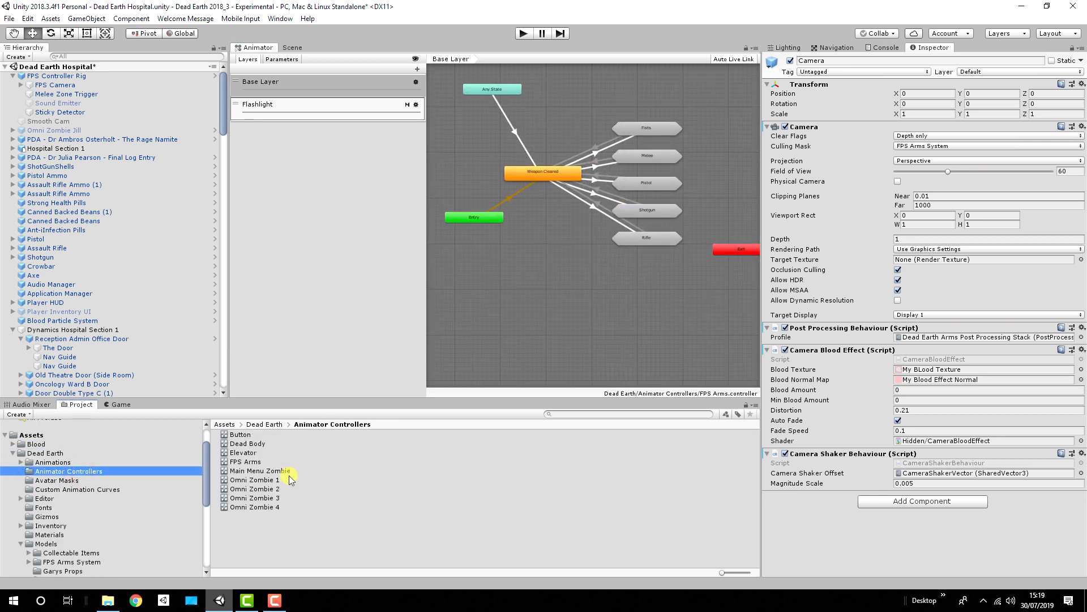
pyautogui.click(250, 462)
# Step: Examine the Base Layer's weapon sub-state machines, from Fists through Melee, Pistol and Shotgun to Rifle
pyautogui.moveTo(583, 124); pyautogui.dragTo(605, 148, button='middle')
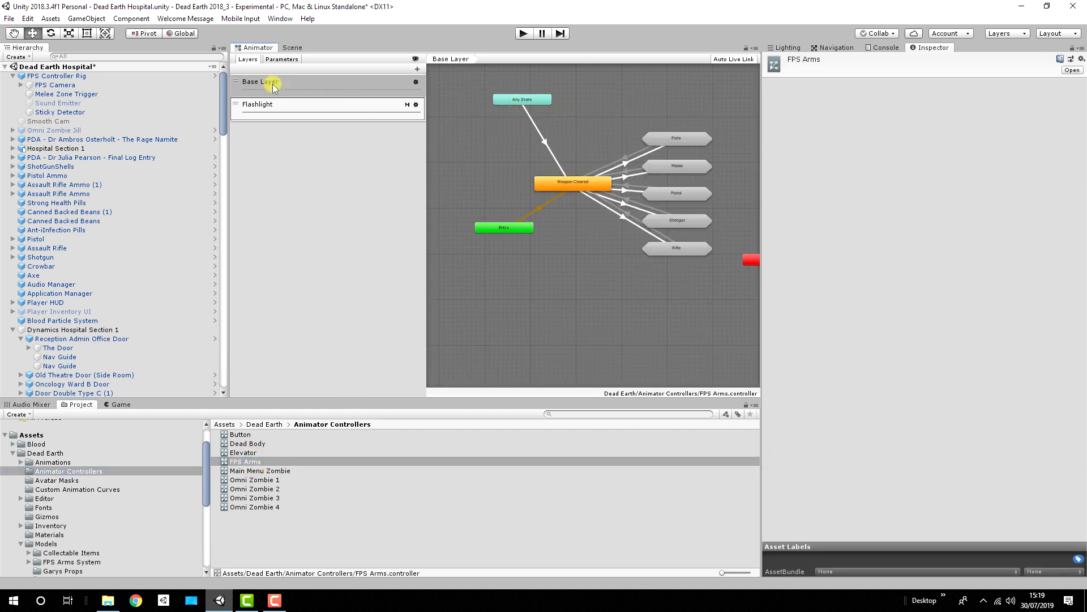
pyautogui.click(598, 145)
pyautogui.moveTo(598, 145); pyautogui.dragTo(567, 144, button='middle')
pyautogui.click(657, 138)
pyautogui.click(653, 173)
pyautogui.click(655, 194)
pyautogui.click(656, 224)
pyautogui.click(658, 256)
# Step: Display the Flashlight layer and inspect the transition conditions from Empty State to Flashlight Lowered At Beginning
pyautogui.click(305, 112)
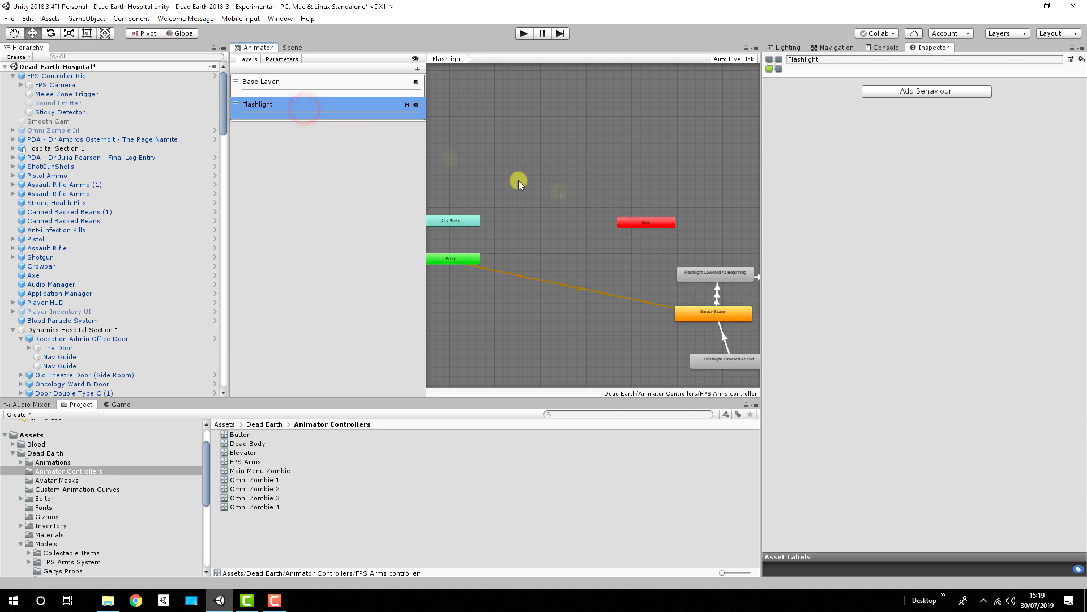
pyautogui.moveTo(517, 180); pyautogui.dragTo(549, 87, button='middle')
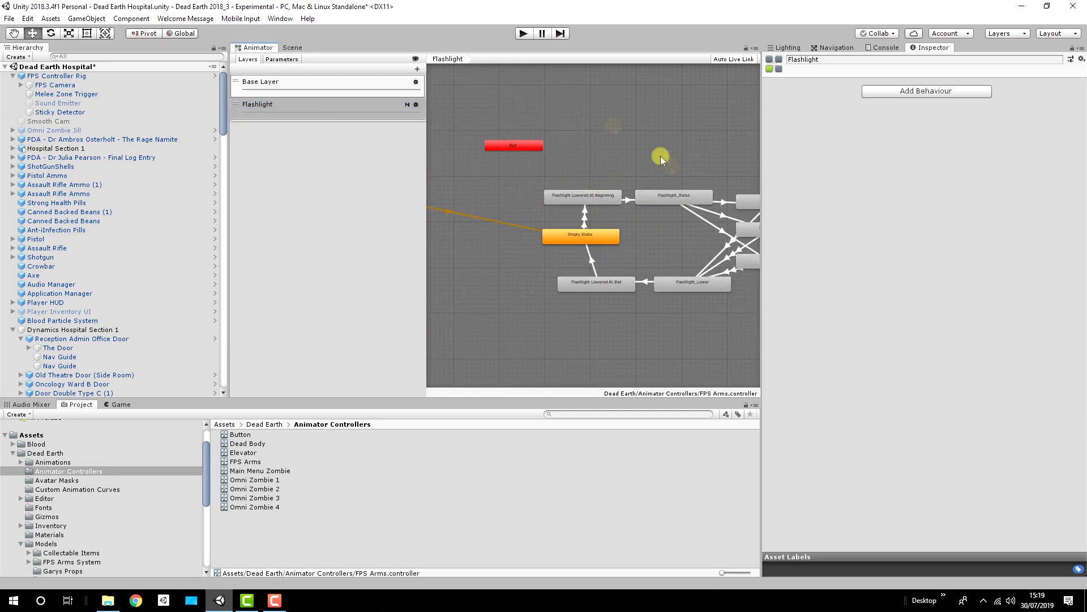
pyautogui.moveTo(581, 154); pyautogui.dragTo(531, 122, button='middle')
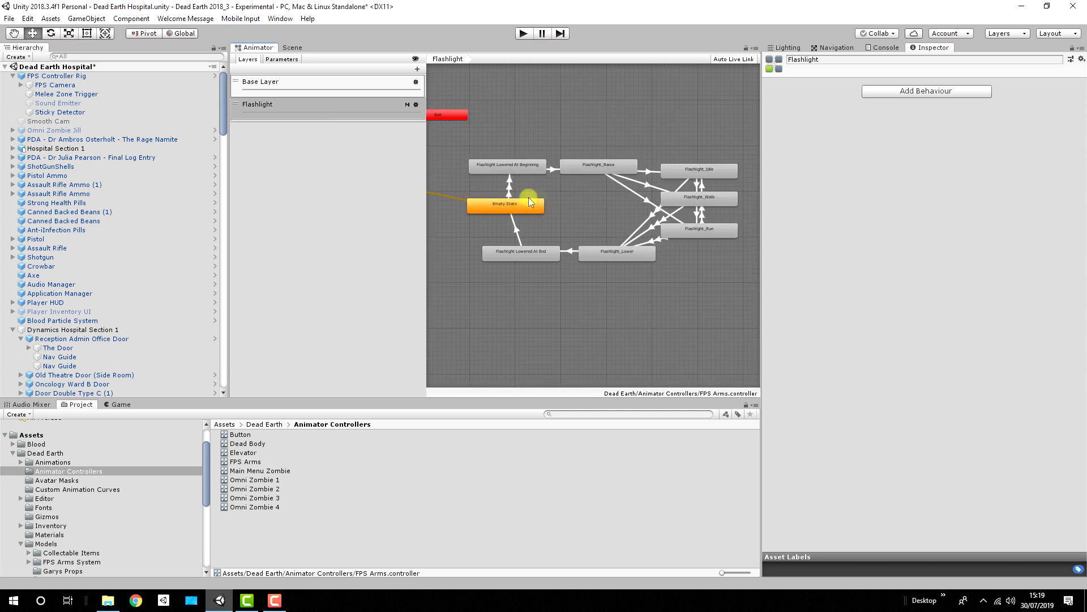
pyautogui.click(509, 180)
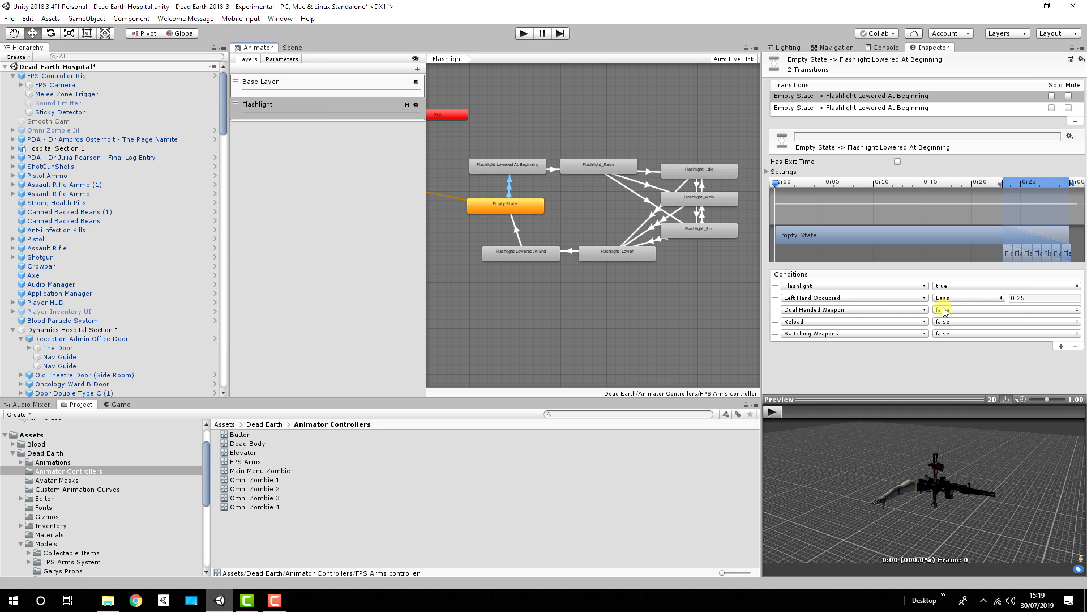
# Step: Return to the Base Layer with a wider graph area and inspect the Weapon Cleared state and its transition to Shotgun
pyautogui.click(363, 83)
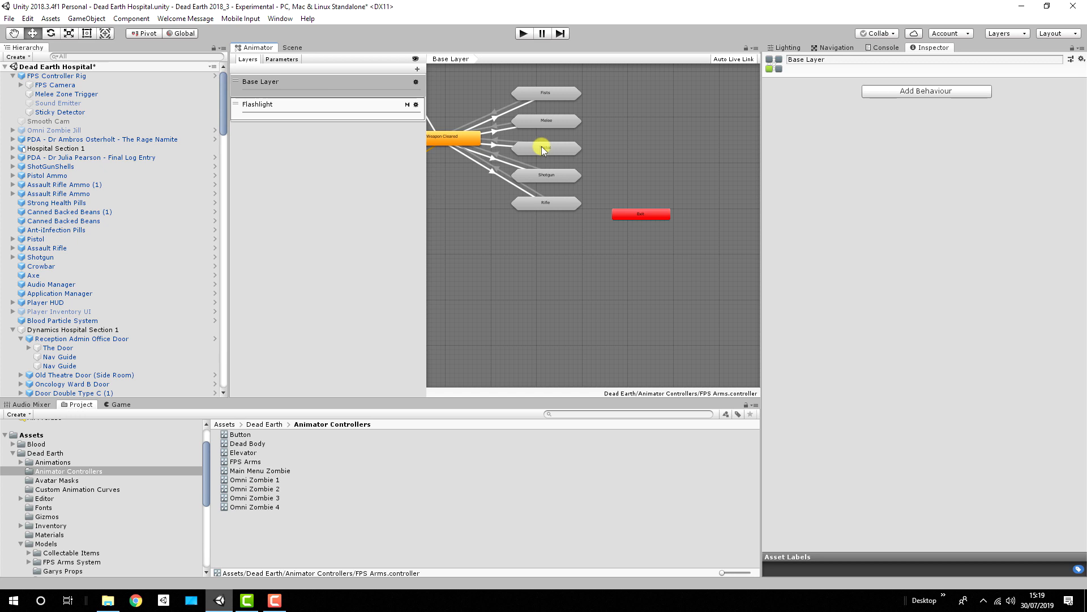
pyautogui.moveTo(541, 146); pyautogui.dragTo(661, 224, button='middle')
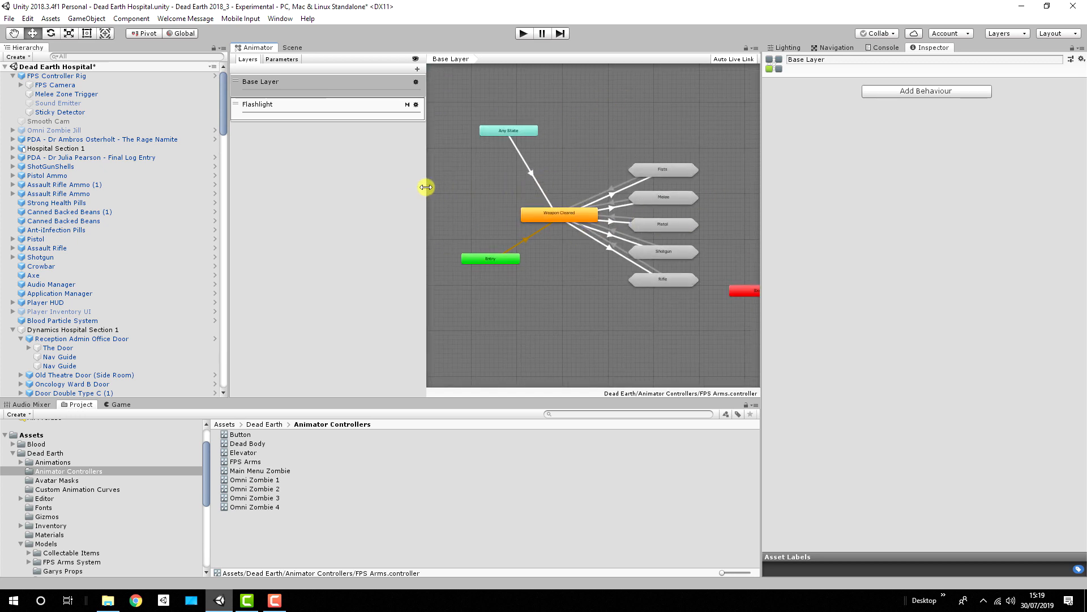
pyautogui.moveTo(425, 185); pyautogui.dragTo(259, 187)
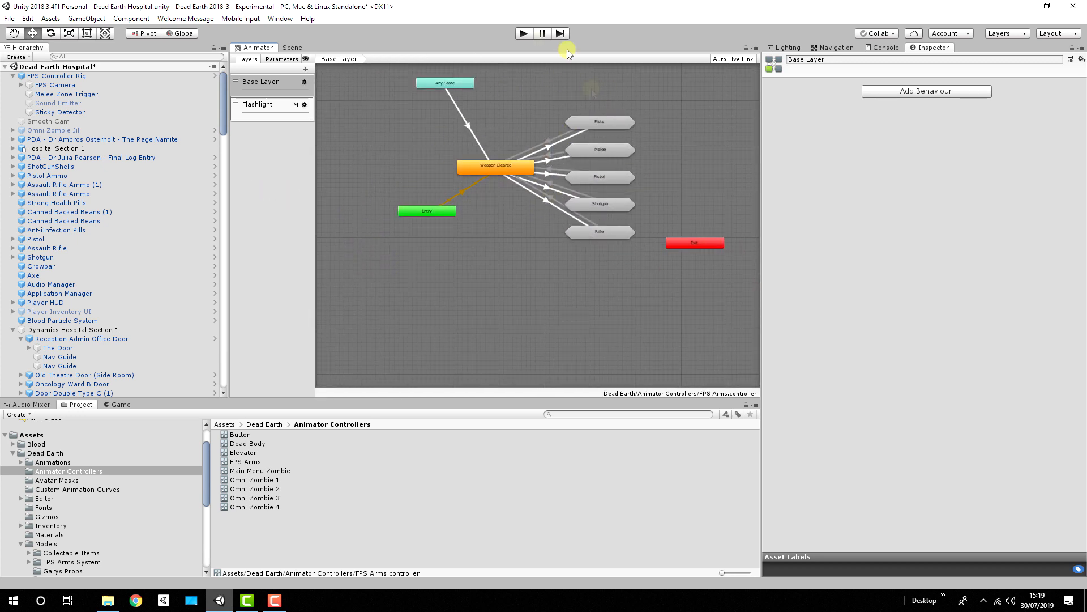
pyautogui.click(490, 168)
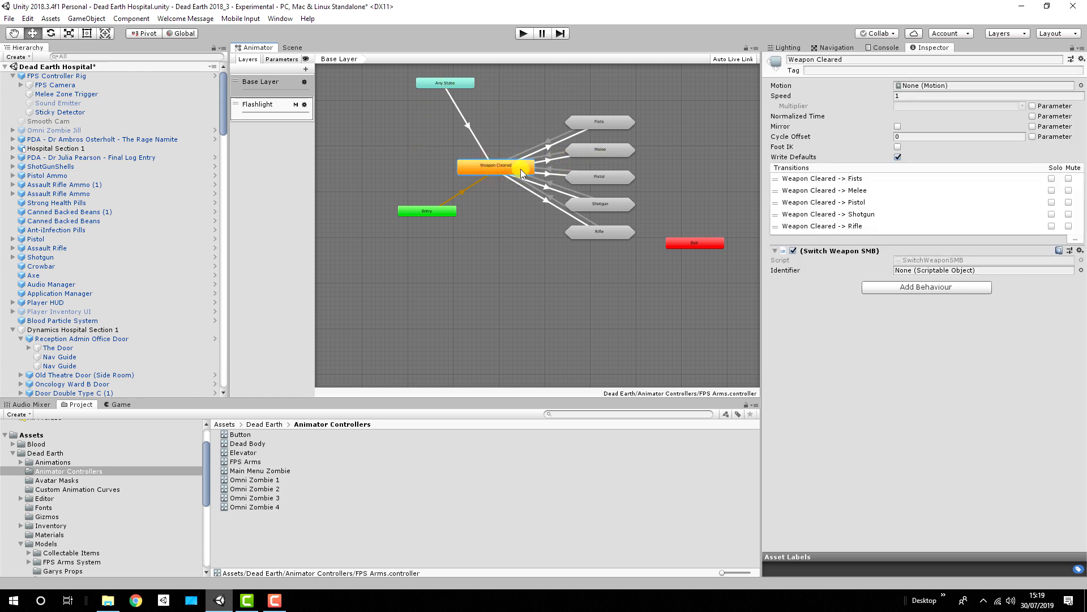
pyautogui.click(605, 205)
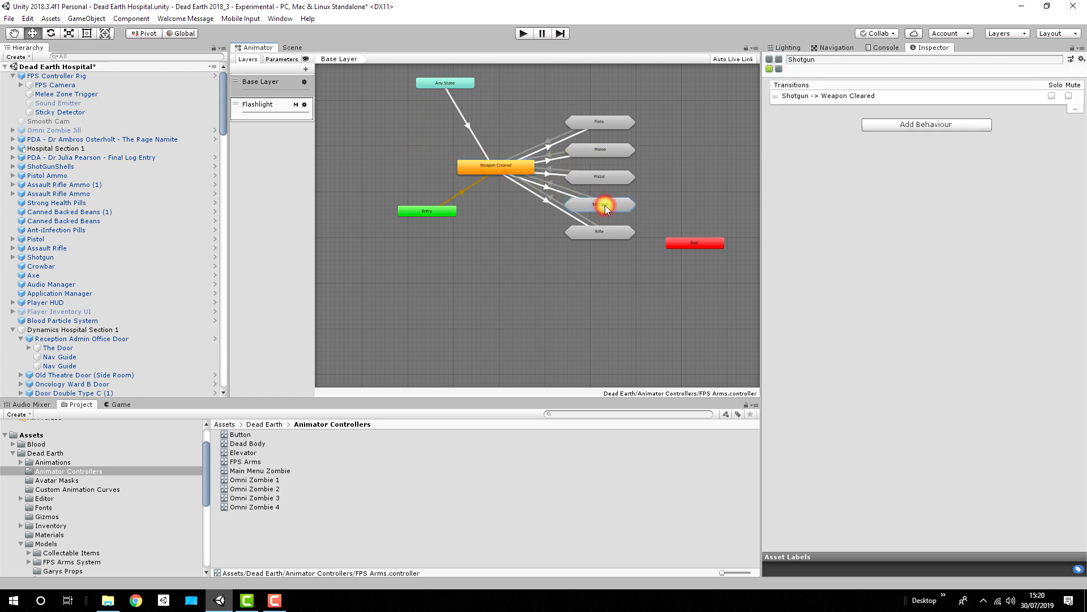
pyautogui.click(551, 190)
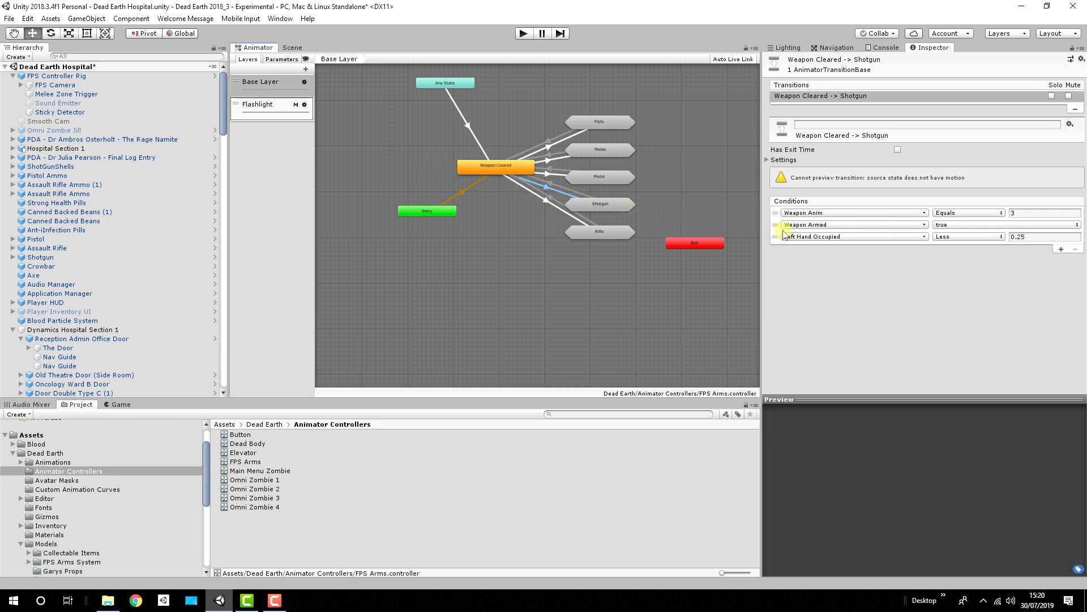
# Step: Select the Fists, Melee, Pistol and Shotgun sub-state machines in turn, and look inside Shotgun before returning to the Base Layer
pyautogui.click(608, 122)
pyautogui.click(607, 151)
pyautogui.click(604, 175)
pyautogui.click(603, 203)
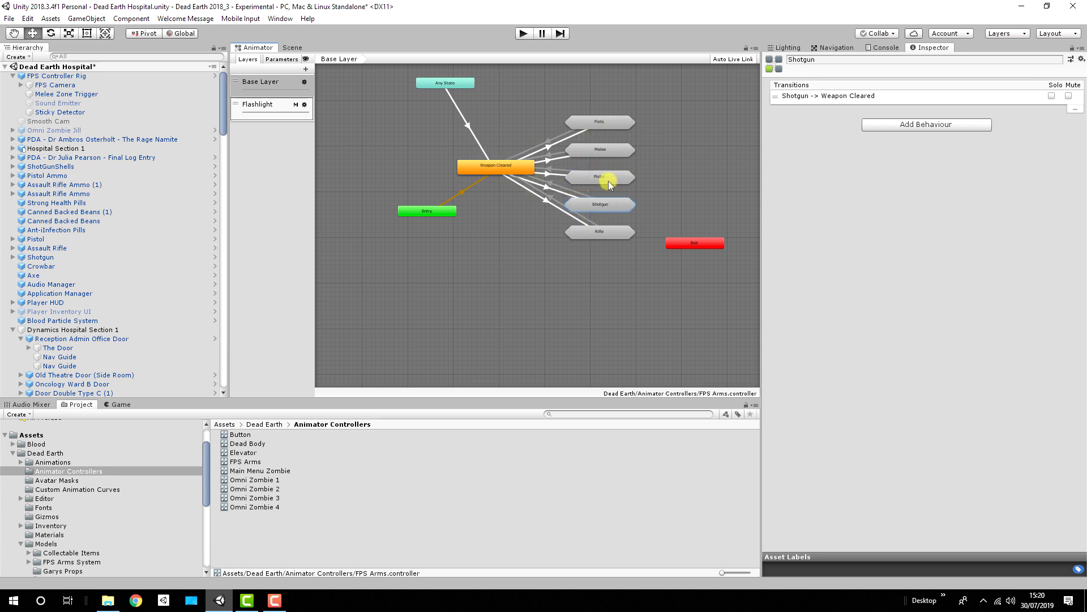
pyautogui.doubleClick(603, 204)
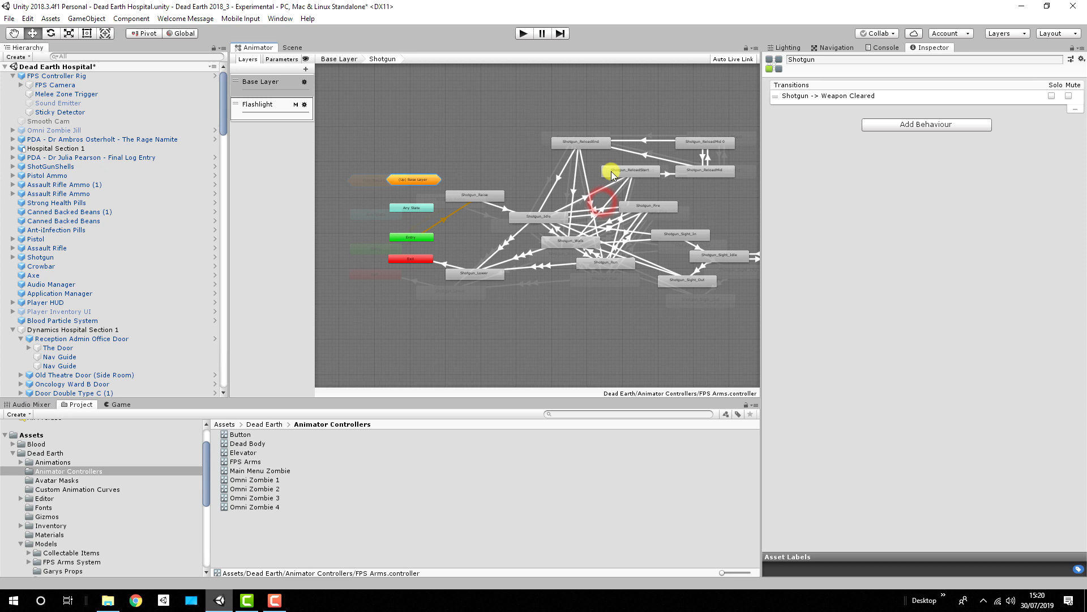
pyautogui.click(346, 57)
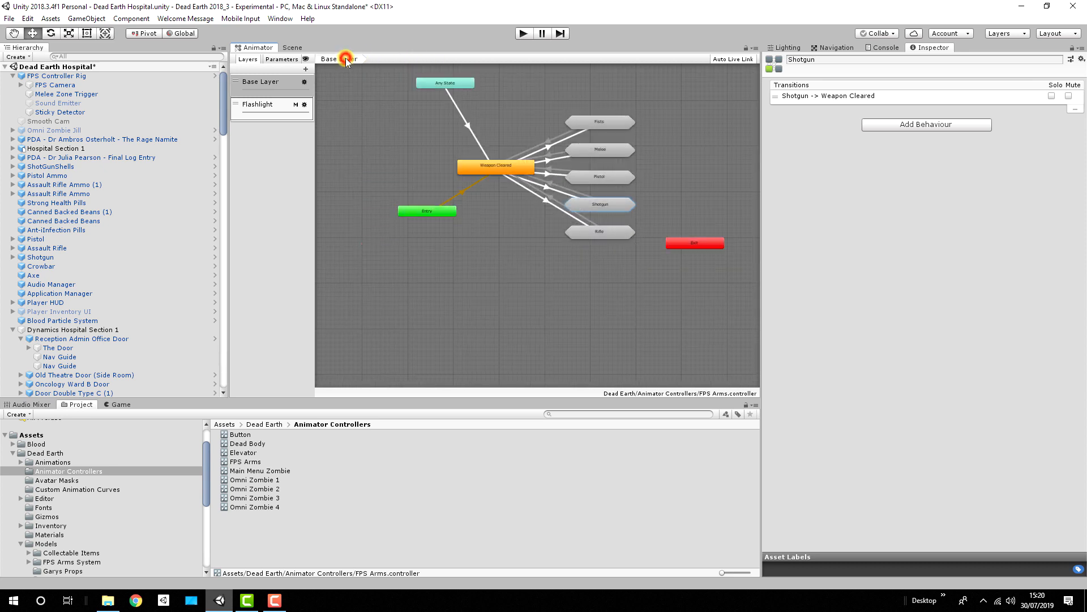
# Step: Look inside the Fists, Melee, Pistol and Rifle sub-state machines, return to the Base Layer, and collapse FPS Controller Rig
pyautogui.doubleClick(599, 119)
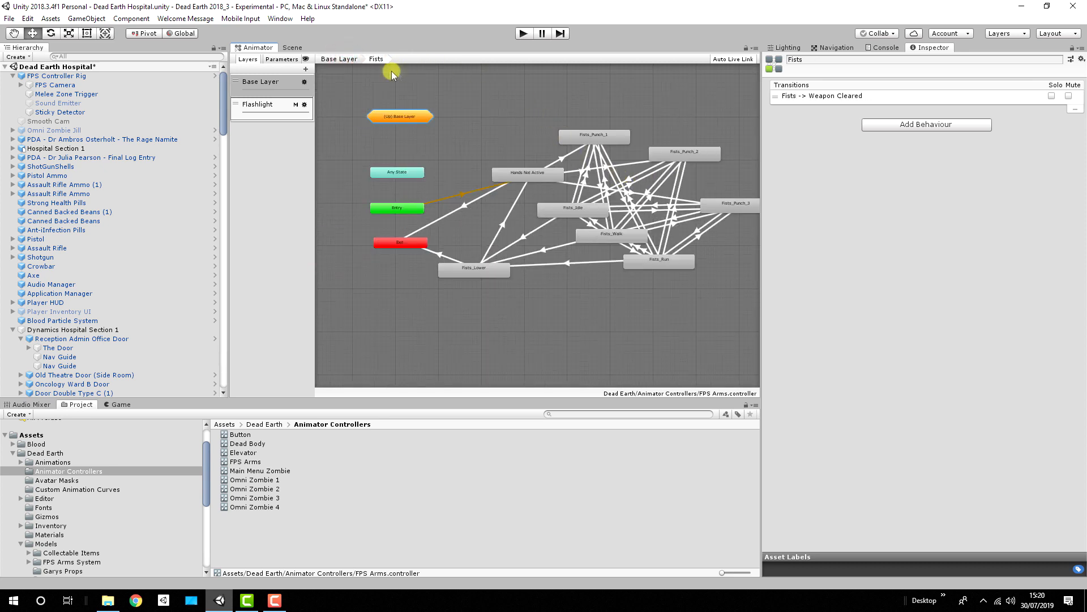
pyautogui.click(342, 59)
pyautogui.doubleClick(612, 151)
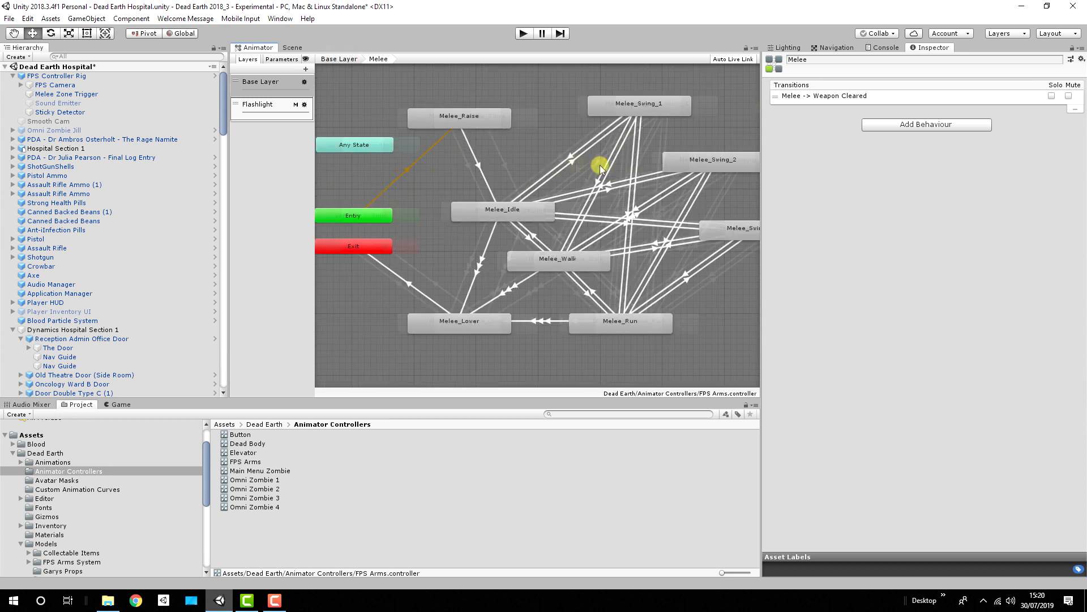
pyautogui.click(342, 59)
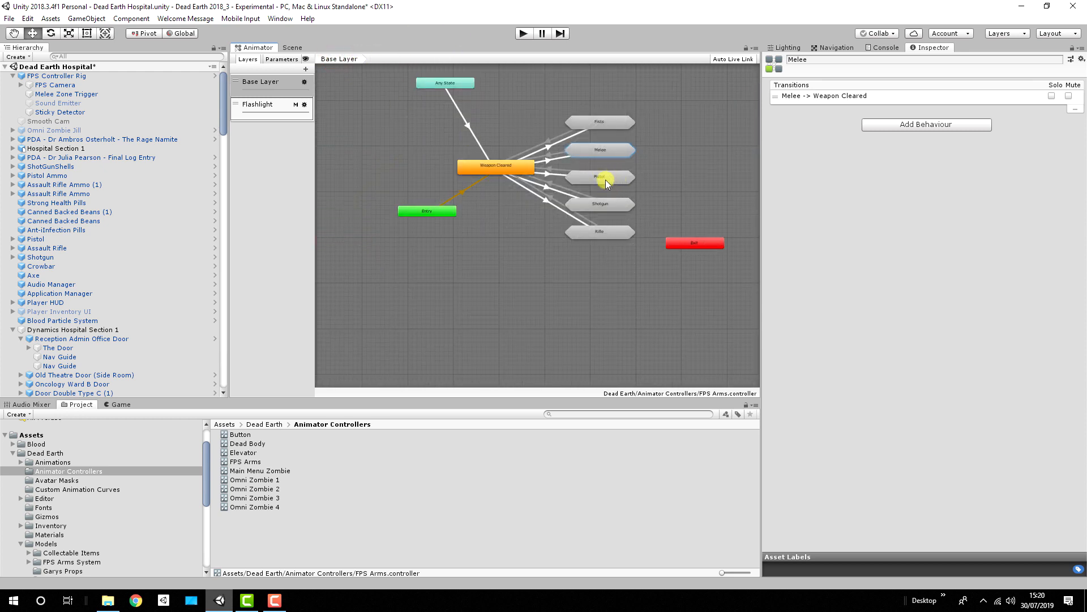
pyautogui.doubleClick(606, 179)
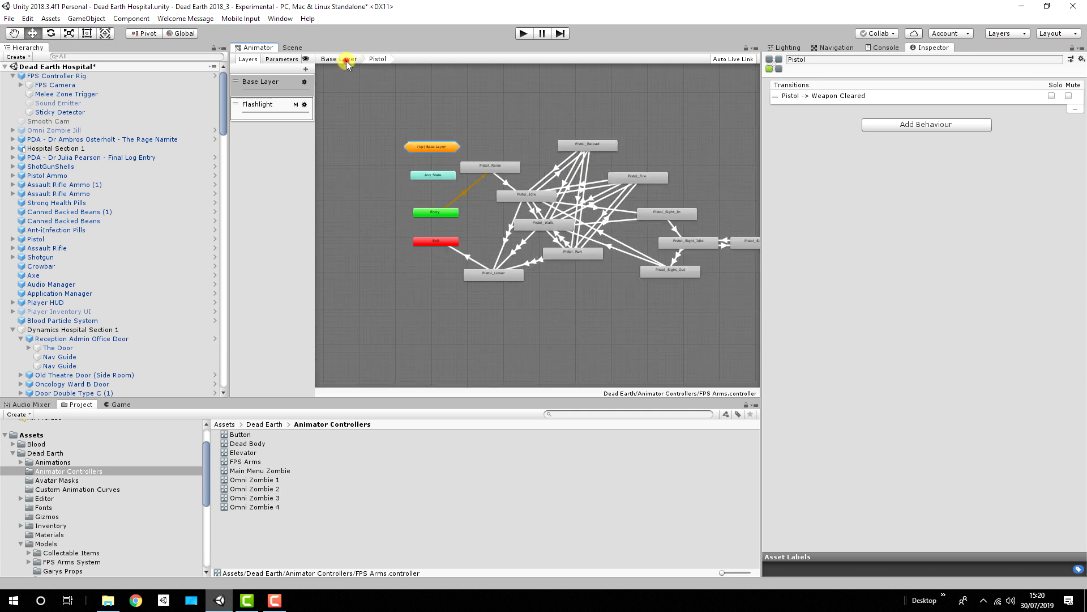
pyautogui.click(345, 60)
pyautogui.doubleClick(645, 209)
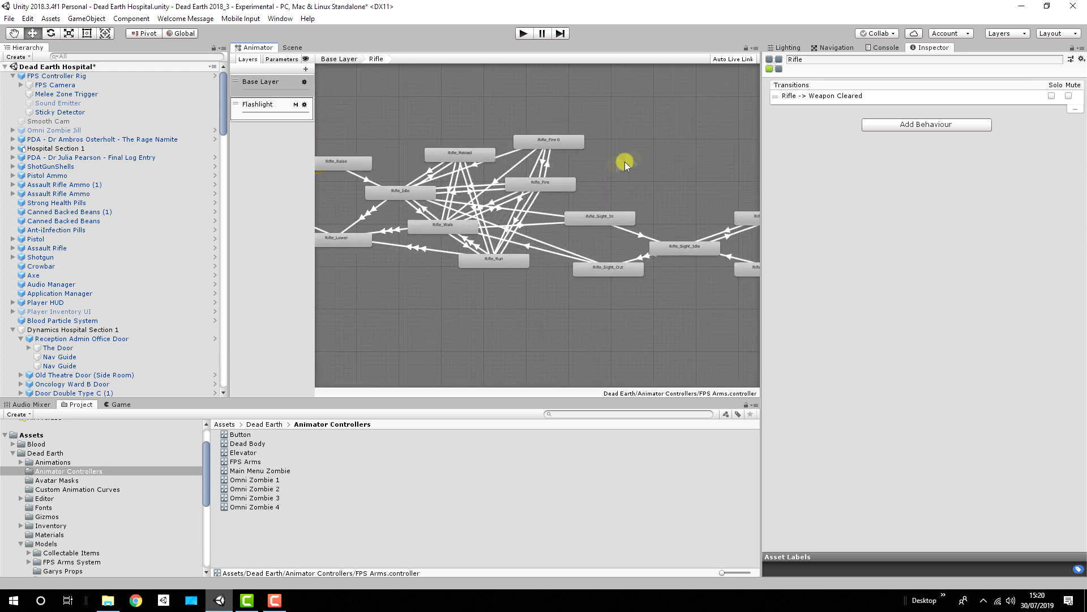
pyautogui.click(342, 59)
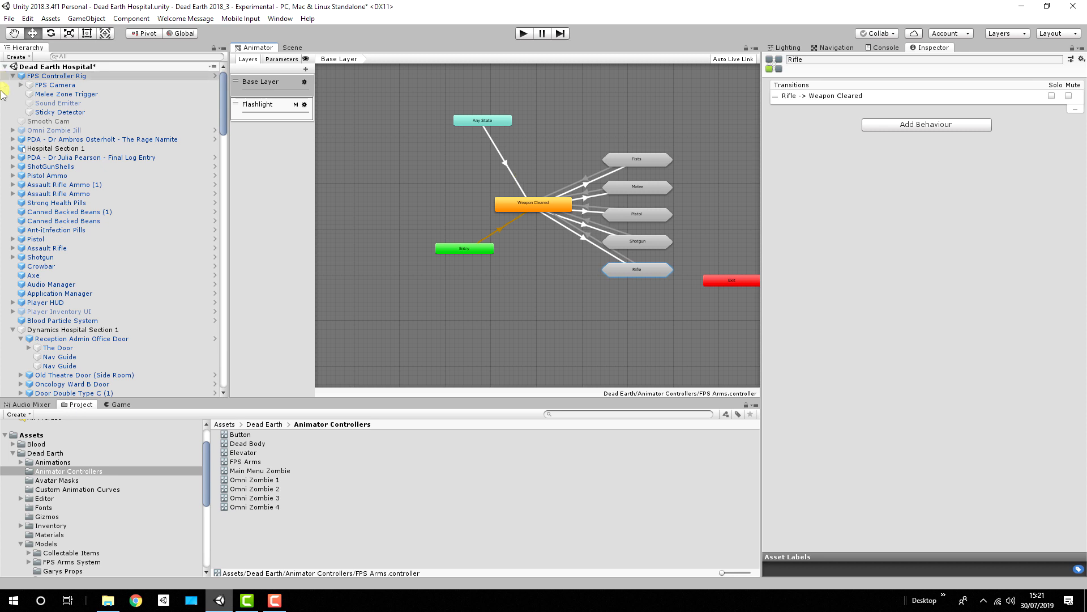
pyautogui.click(13, 75)
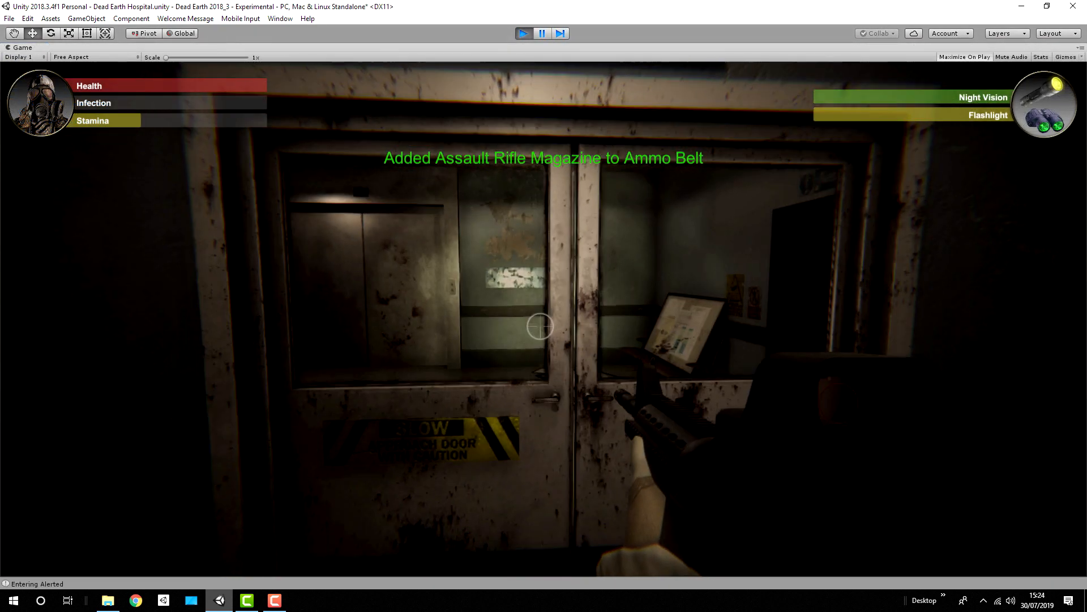
# Step: Play-test the assault rifle by opening the double doors, advancing along the corridor, and aiming through the sight at the zombie
pyautogui.press('w')
pyautogui.press('e')
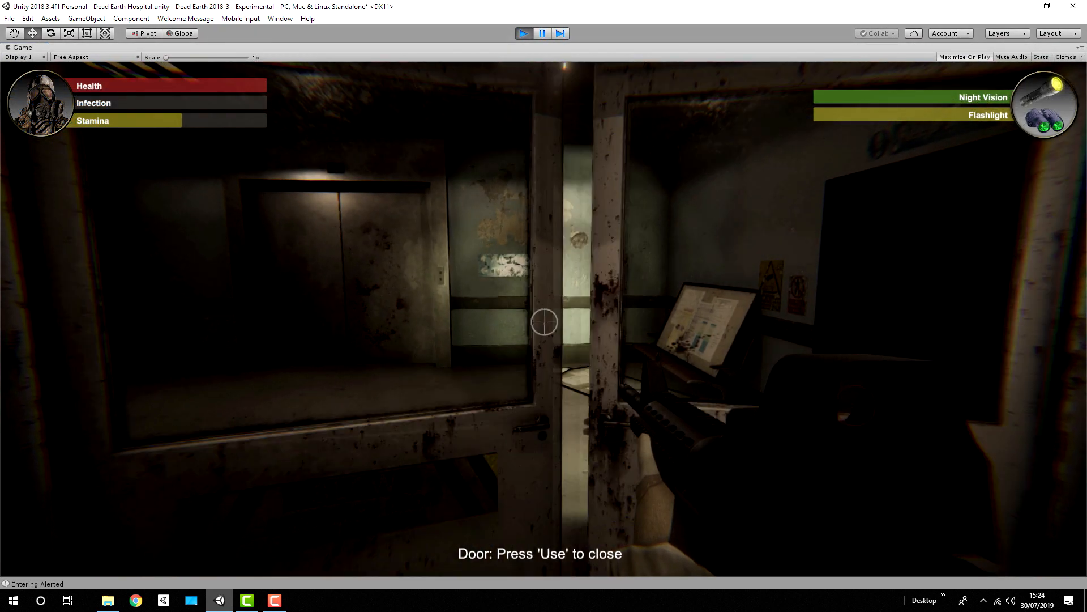
pyautogui.hotkey('shift', 'w')
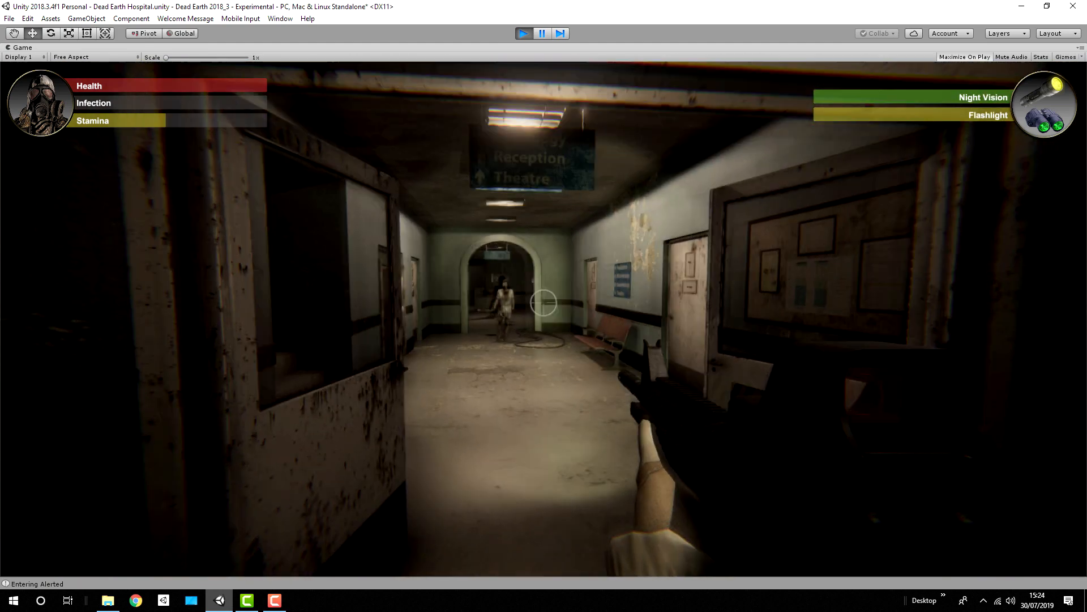
pyautogui.press('w')
pyautogui.rightClick(544, 303)
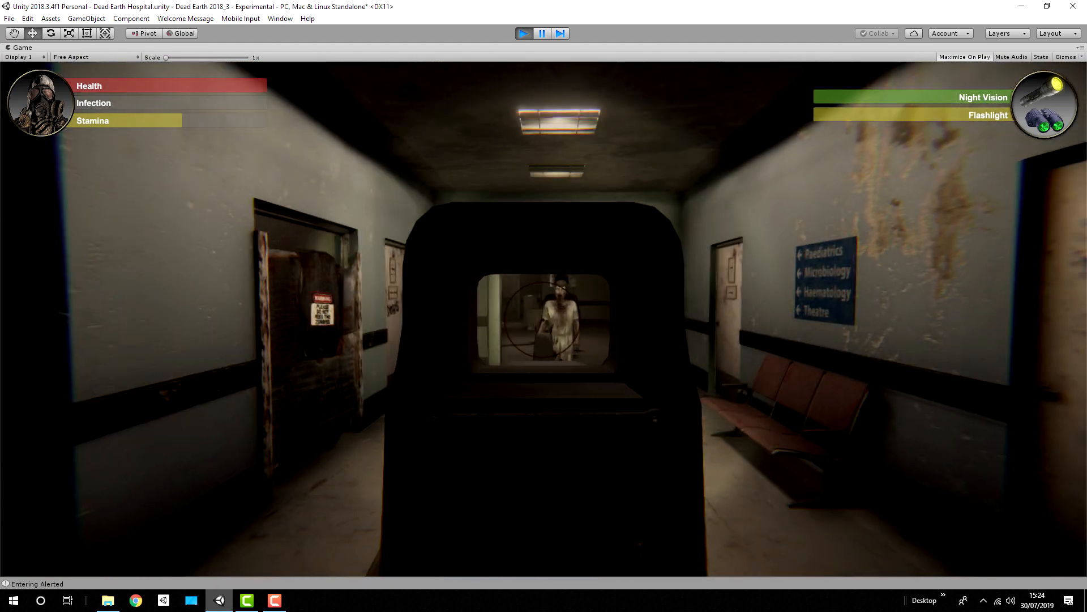
pyautogui.rightClick(543, 319)
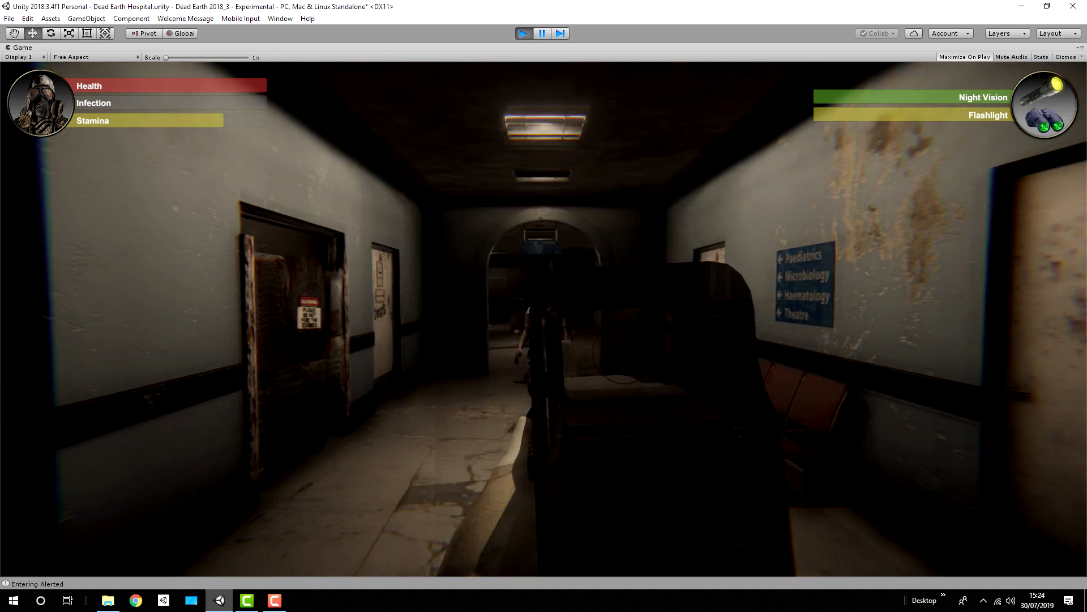
# Step: Retreat from the zombie through the open double doors and reload the assault rifle
pyautogui.hotkey('shift', 's')
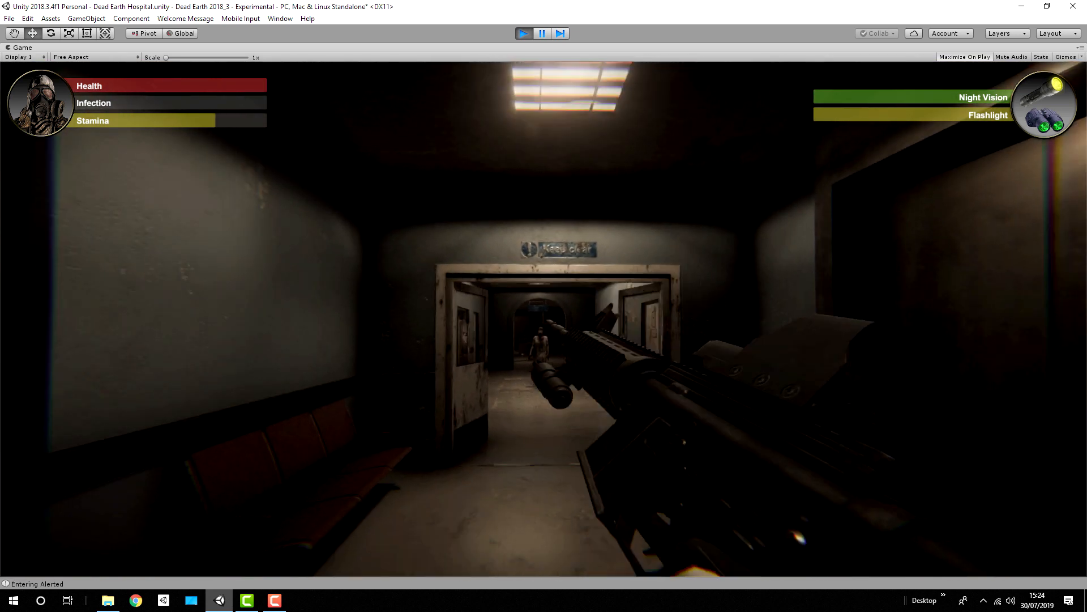
pyautogui.press('r')
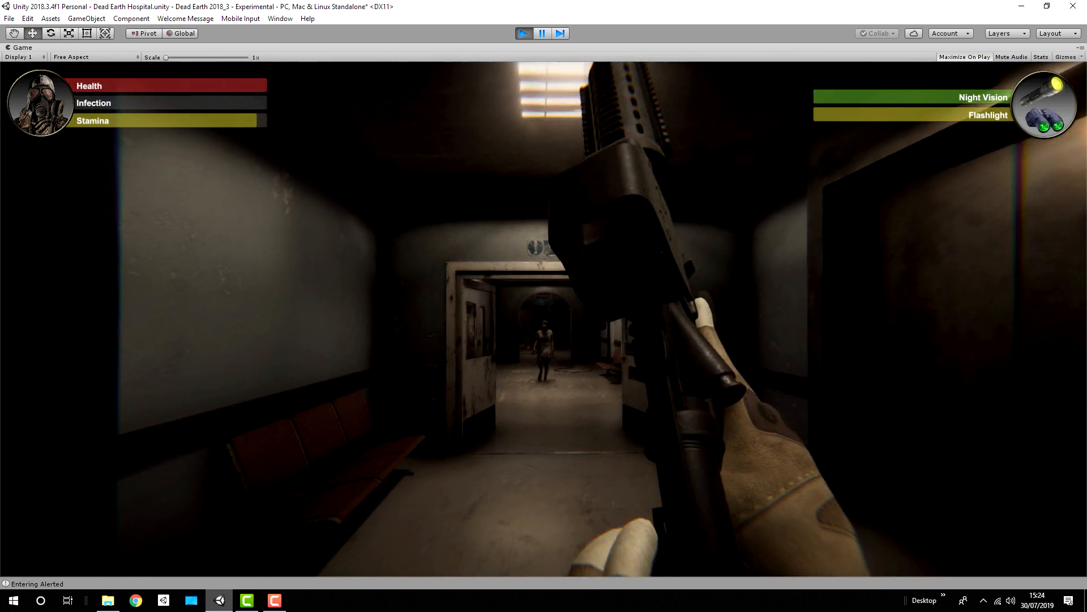
pyautogui.press('w')
# Step: Aim through the assault rifle's sight from the double doors and shoot the zombie in the corridor
pyautogui.rightClick(543, 319)
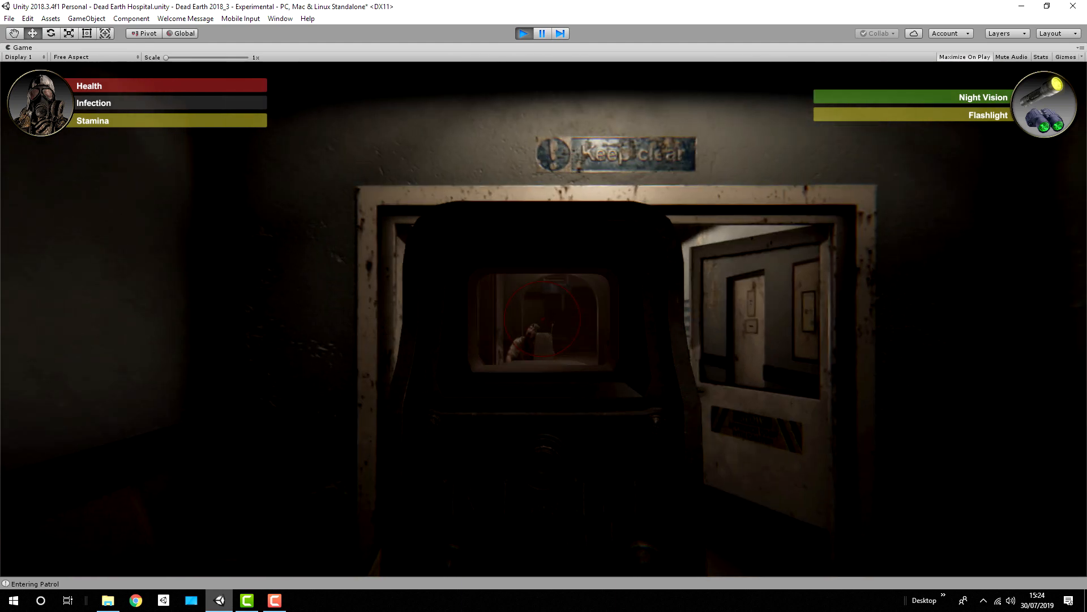
pyautogui.rightClick(544, 319)
pyautogui.press('w')
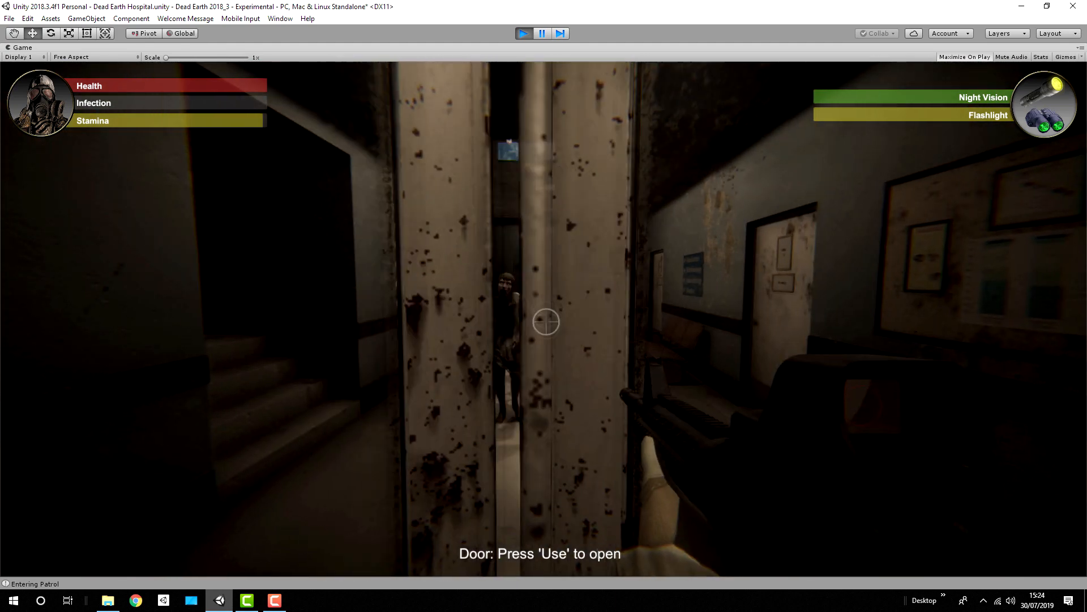
pyautogui.press('s')
pyautogui.rightClick(543, 319)
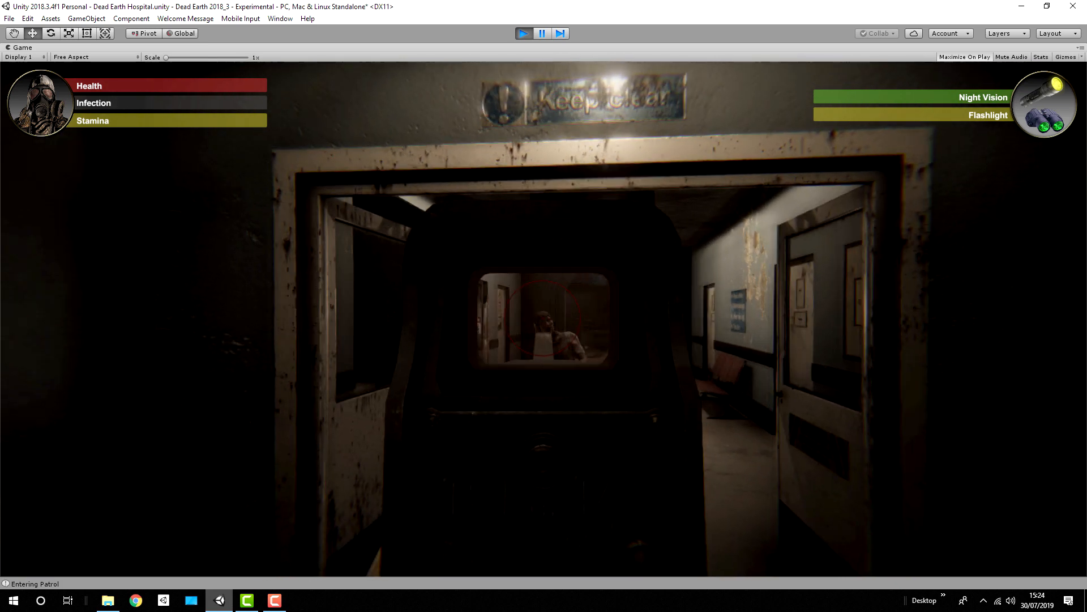
pyautogui.click(544, 318)
pyautogui.rightClick(544, 319)
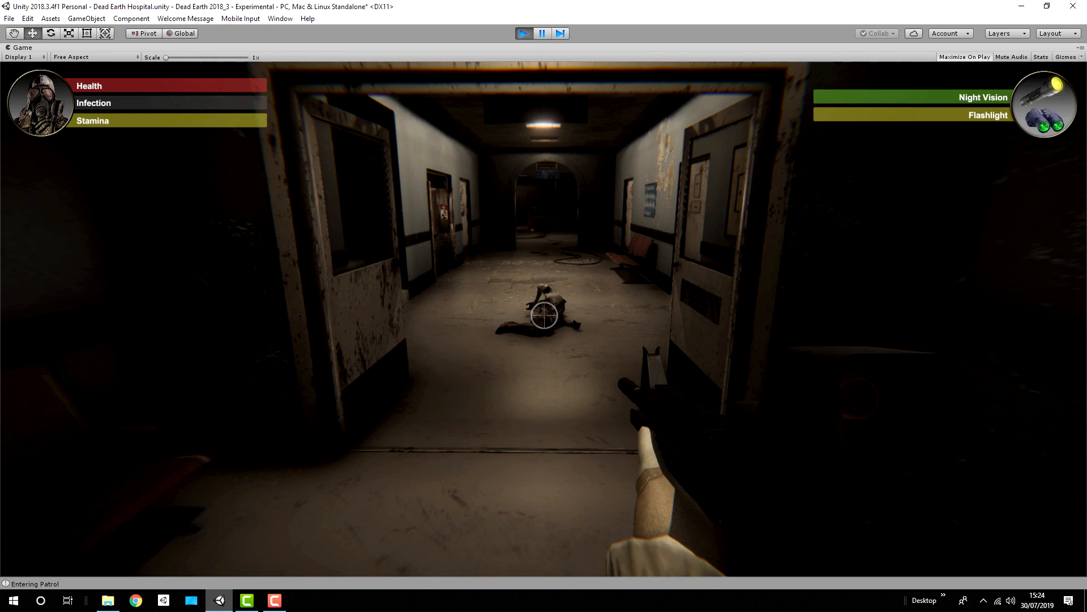
# Step: Sprint through the double doors and along the corridor to the zombie in the reception area
pyautogui.hotkey('shift', 'w')
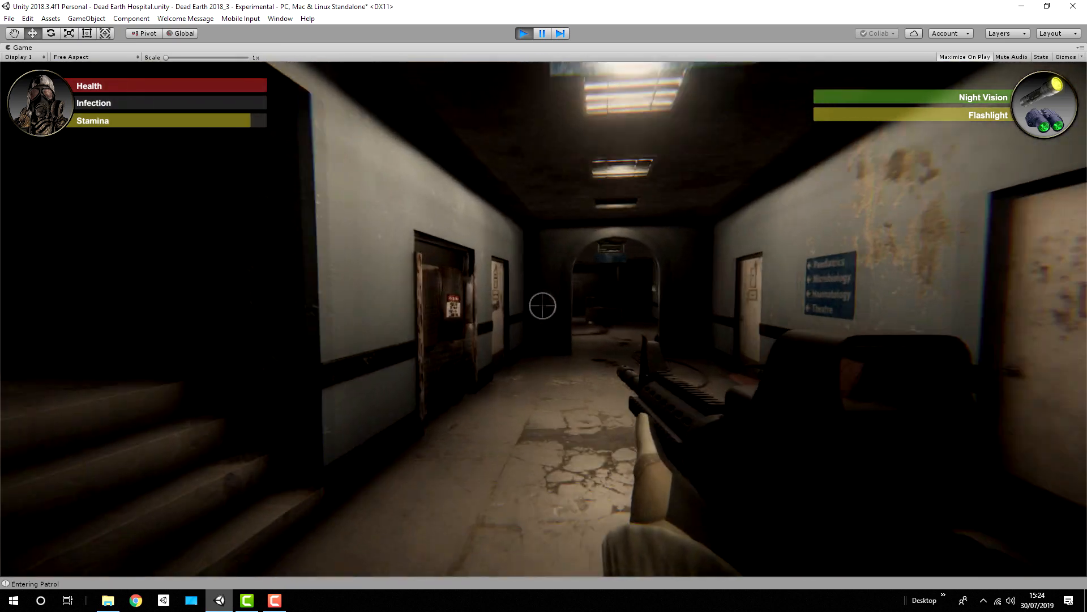
pyautogui.hotkey('shift', 'w')
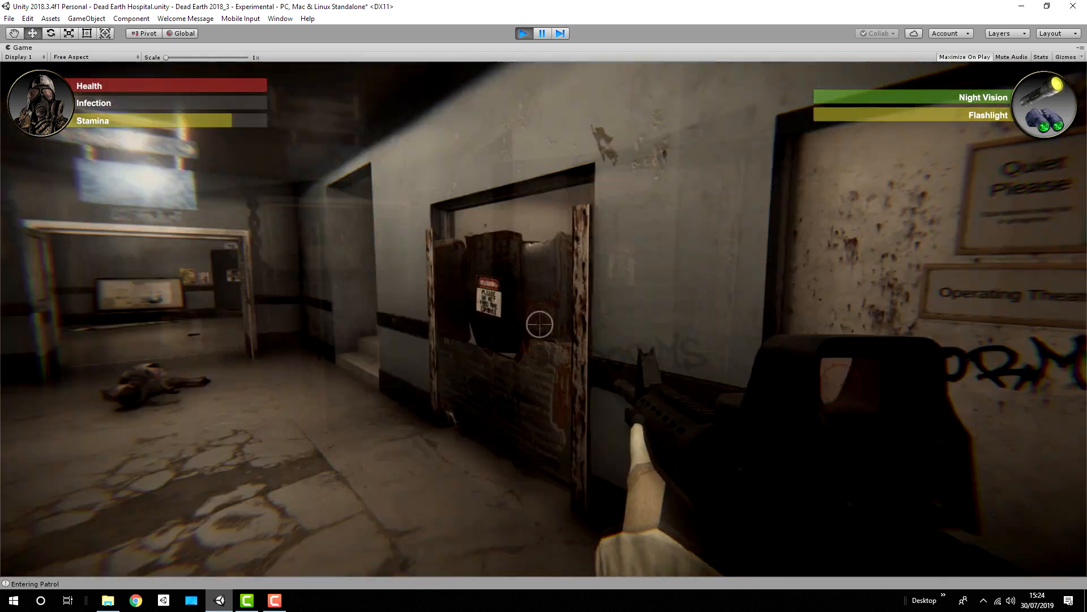
pyautogui.press('w')
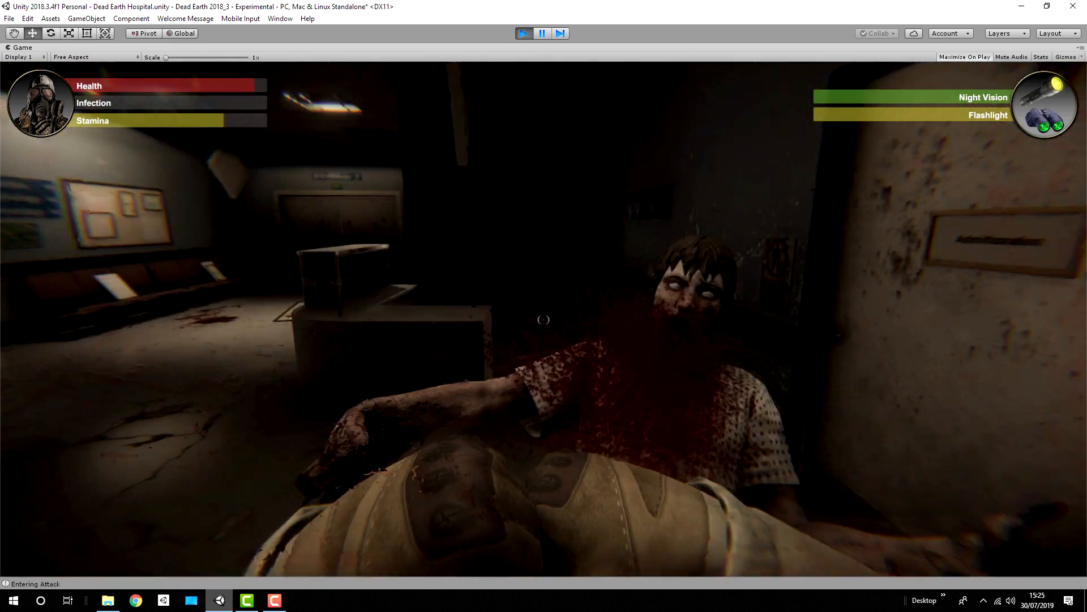
# Step: Fight the zombie beside the Administration door with bare fists
pyautogui.press('s')
pyautogui.press('w')
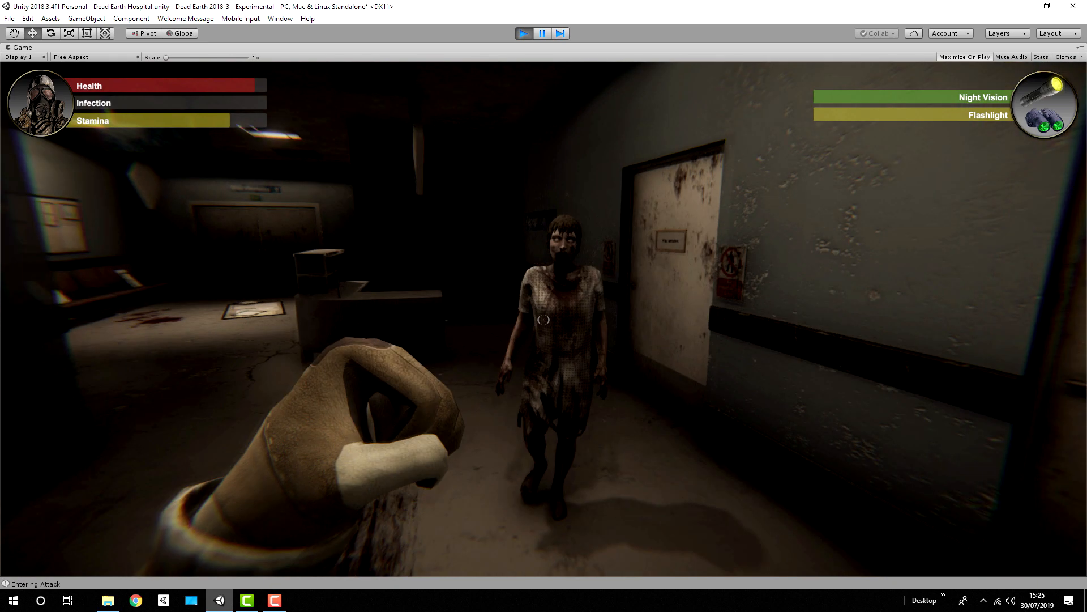
pyautogui.press('w')
pyautogui.click(544, 320)
pyautogui.press('w')
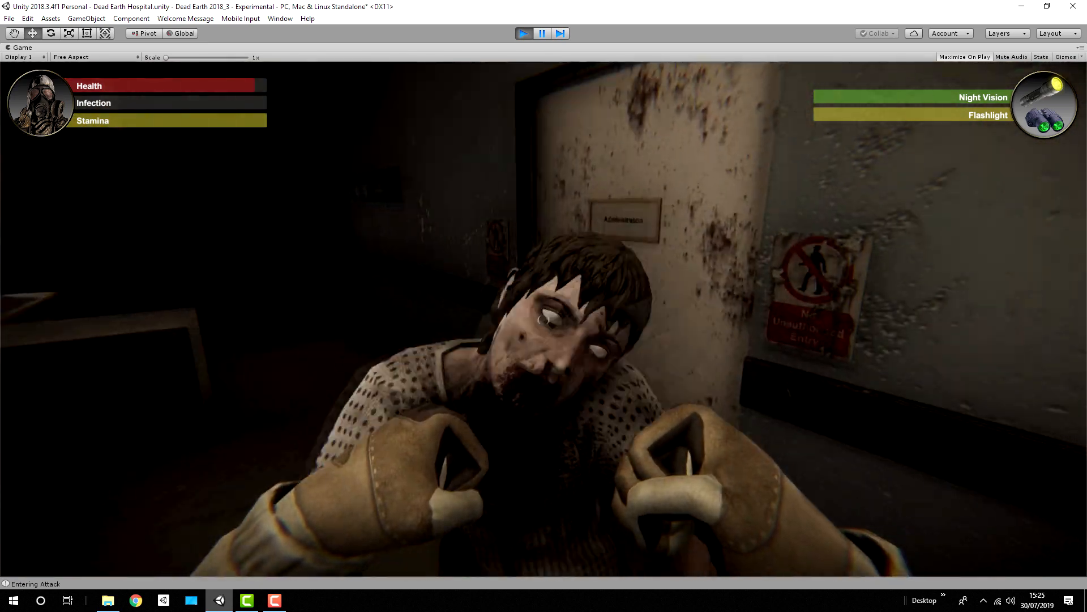
pyautogui.click(543, 320)
pyautogui.click(543, 320)
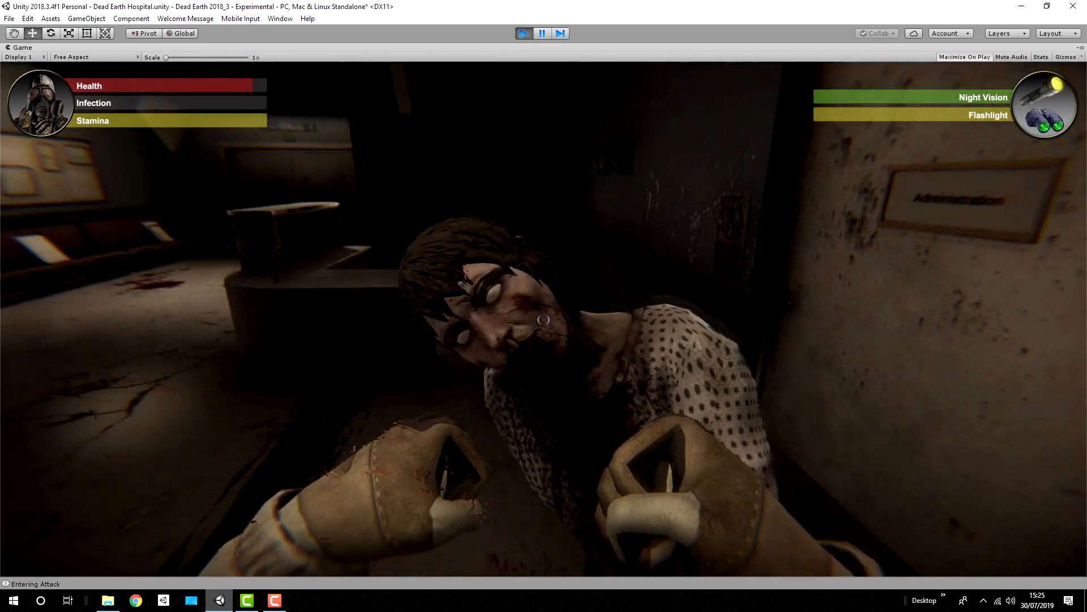
# Step: Back away from the zombie, end the play test, and save the Dead Earth Hospital scene
pyautogui.press('s')
pyautogui.hotkey('ctrl', 'p')
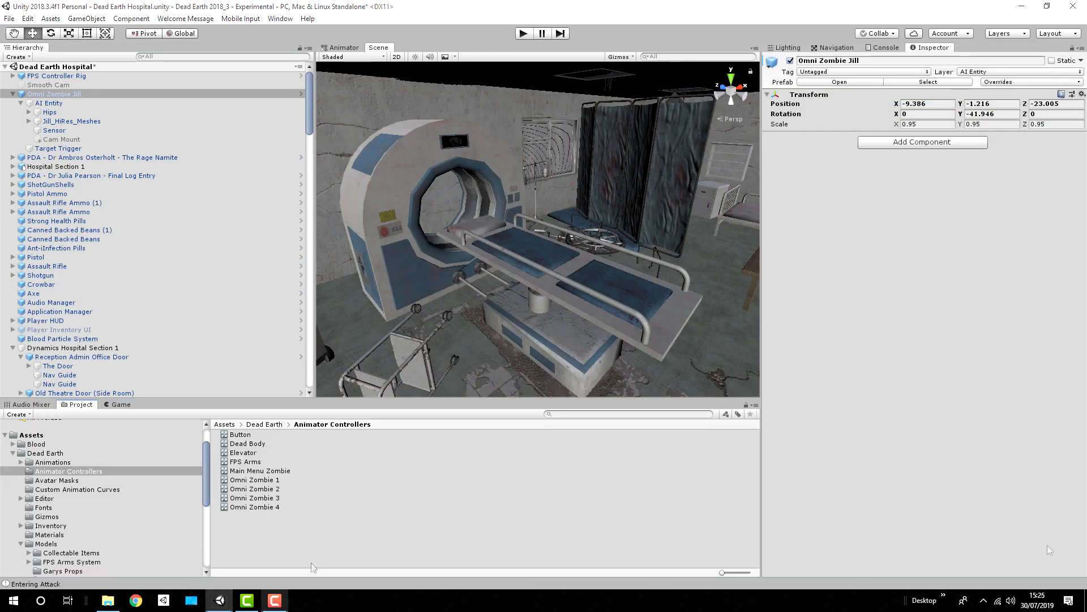
pyautogui.hotkey('ctrl', 's')
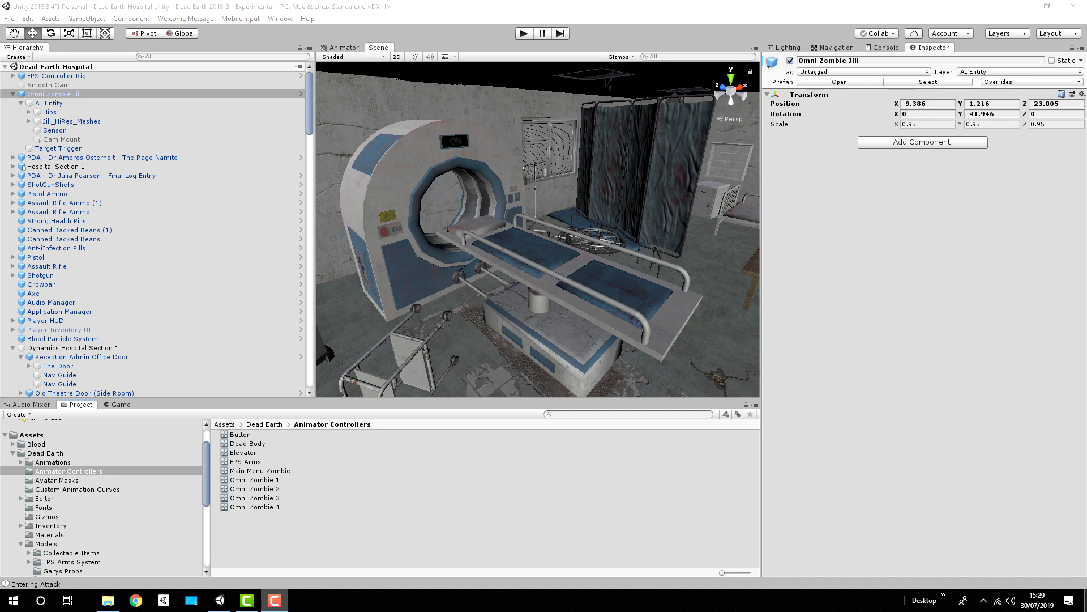
# Step: Examine the Reception Admin Office Door's Interactive Door settings and Ai Door Type options, and The Door's Nav Mesh Obstacle
pyautogui.moveTo(611, 184); pyautogui.dragTo(914, 163, button='right')
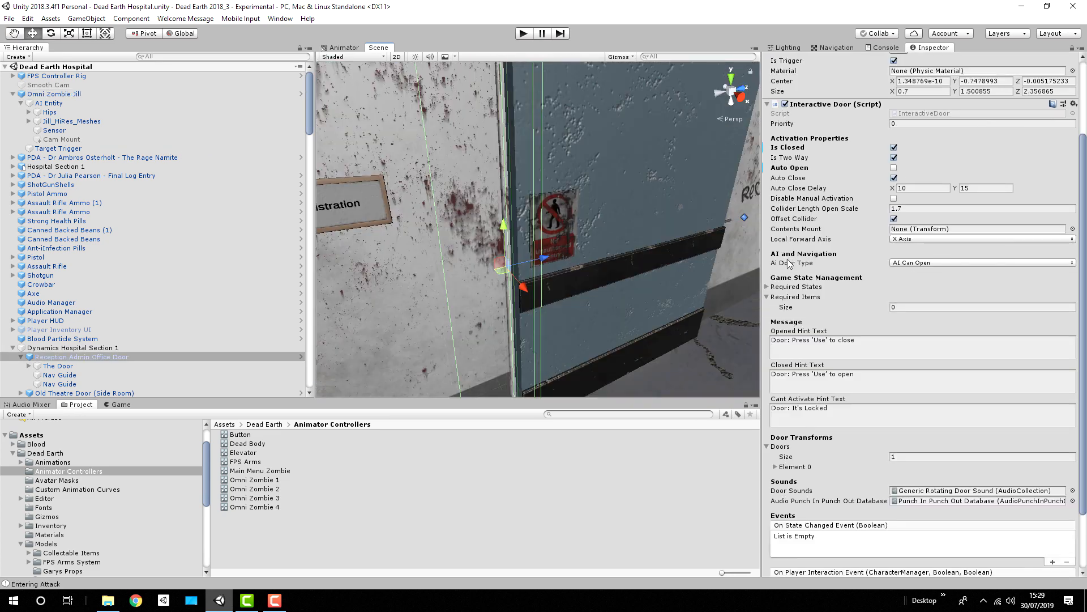
pyautogui.moveTo(652, 251); pyautogui.dragTo(460, 236, button='right')
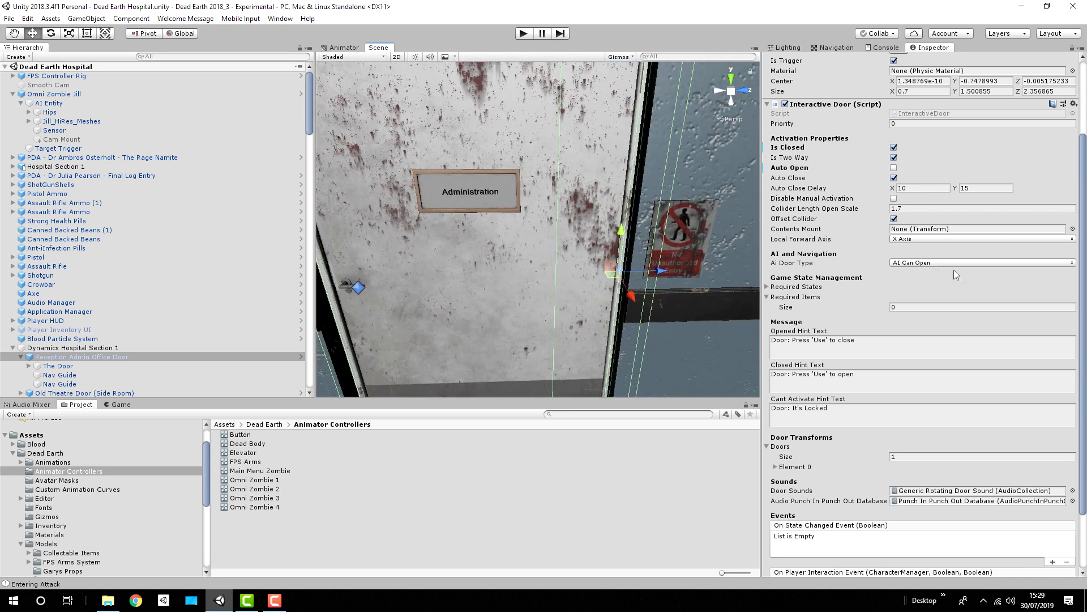
pyautogui.click(927, 263)
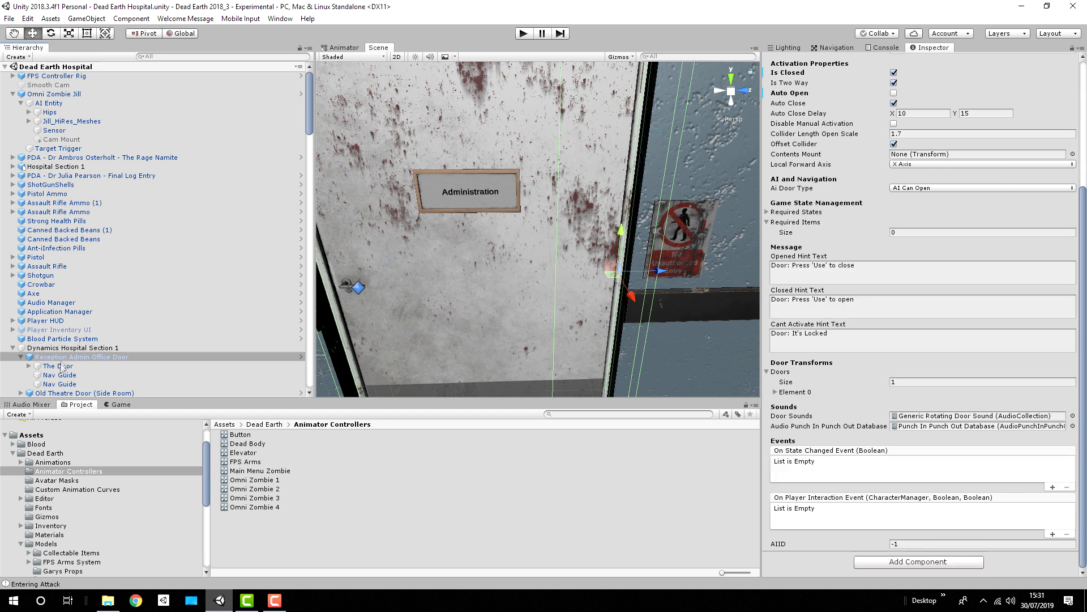
pyautogui.click(58, 366)
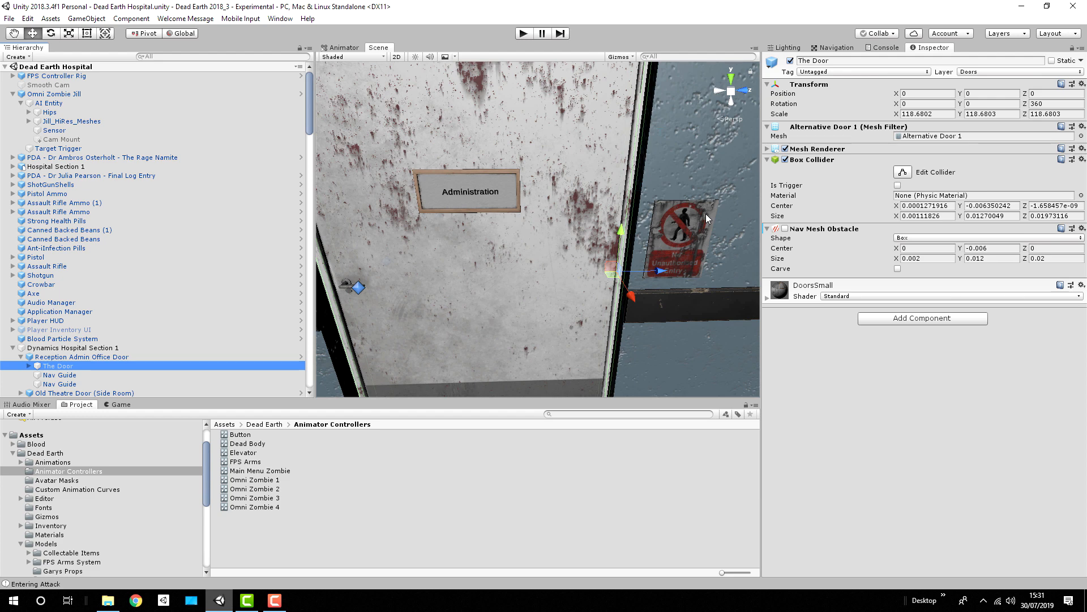
# Step: Select Omni Zombie Jill's AI Entity in the reception area and examine its IK Door Processor settings
pyautogui.moveTo(443, 226); pyautogui.dragTo(6, 211, button='right')
pyautogui.click(53, 103)
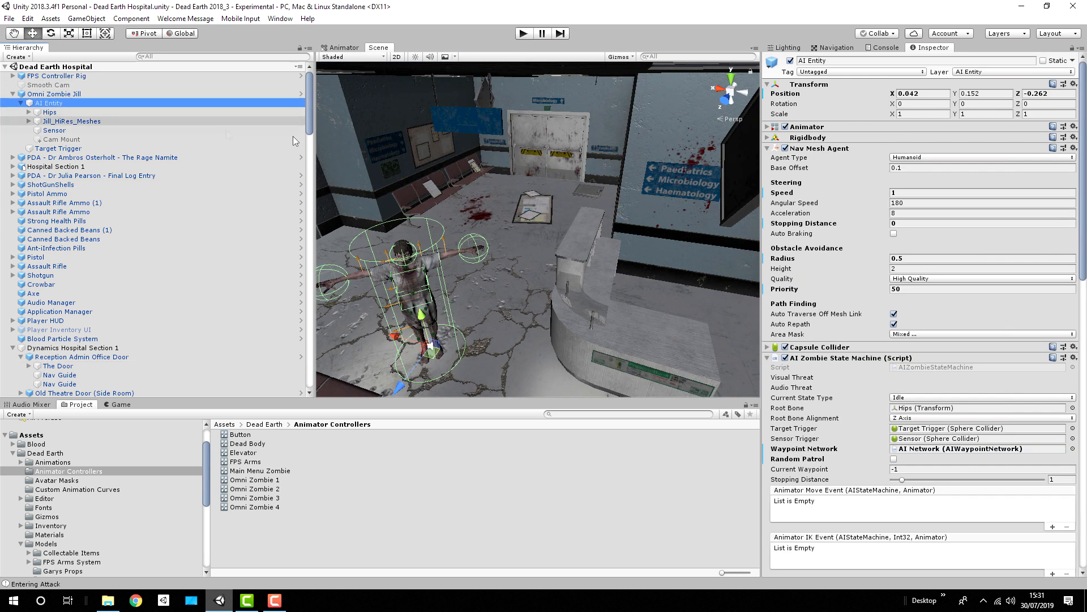
pyautogui.scroll(-15, 906, 283)
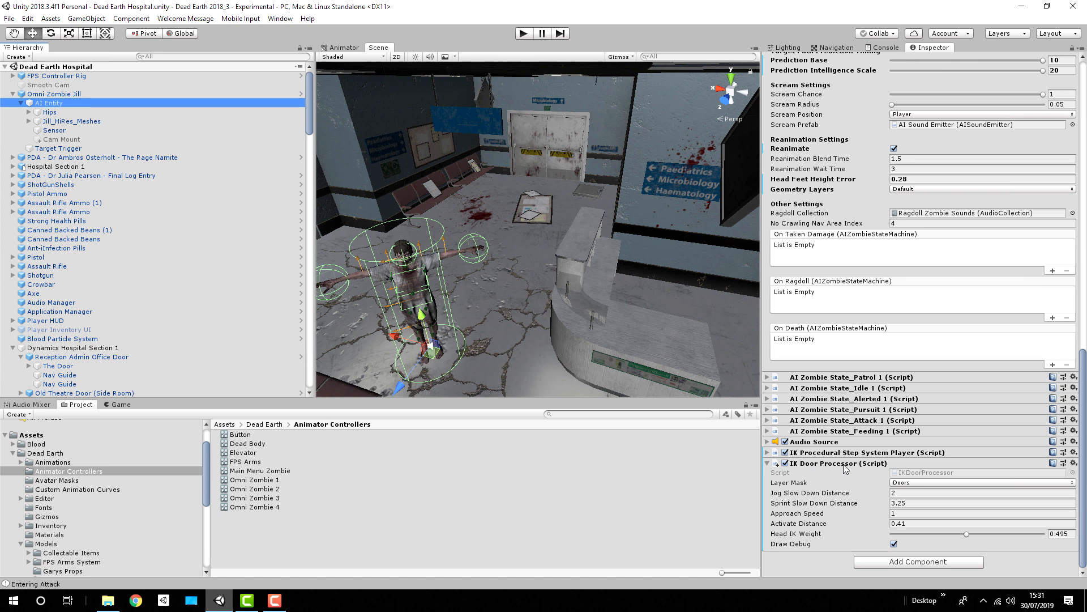
pyautogui.press('s')
pyautogui.moveTo(598, 258); pyautogui.dragTo(557, 317, button='right')
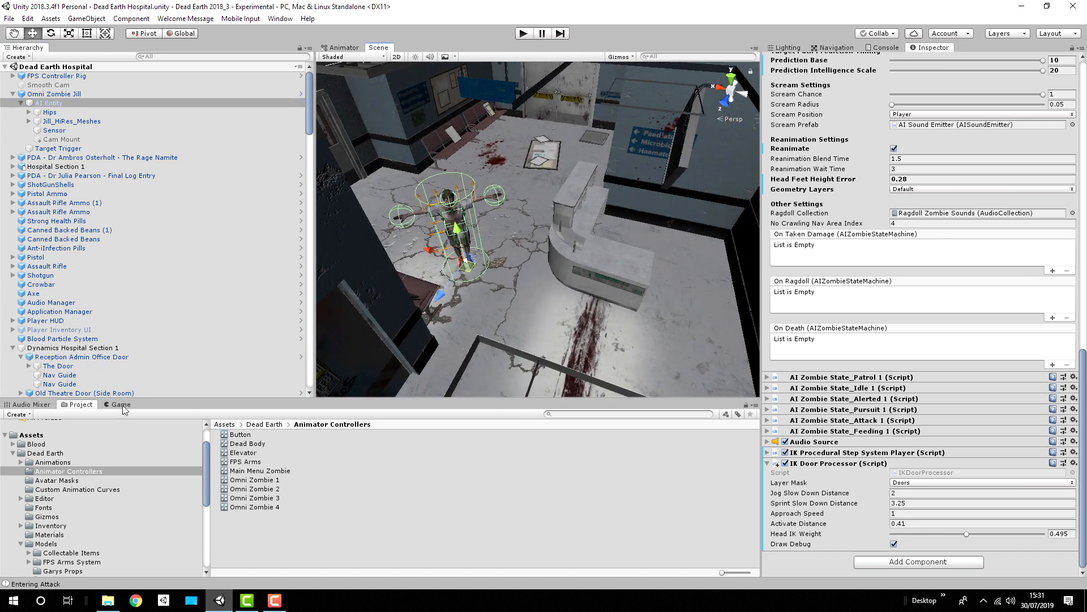
# Step: Run the scene with the Game view shown, watch the patrolling zombie use the Administration door, and stop the test
pyautogui.click(122, 405)
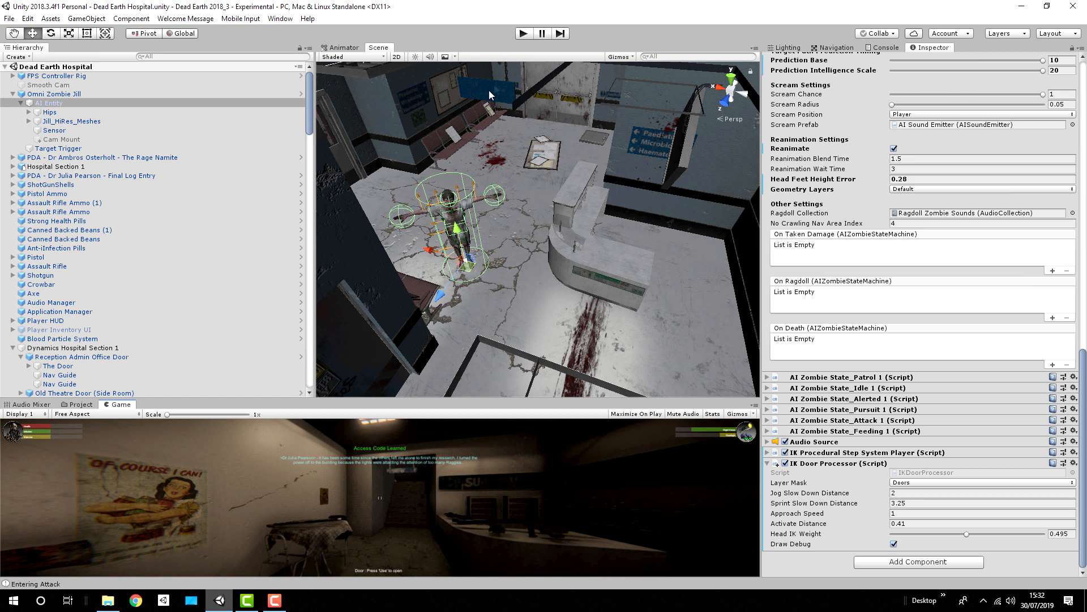
pyautogui.click(524, 34)
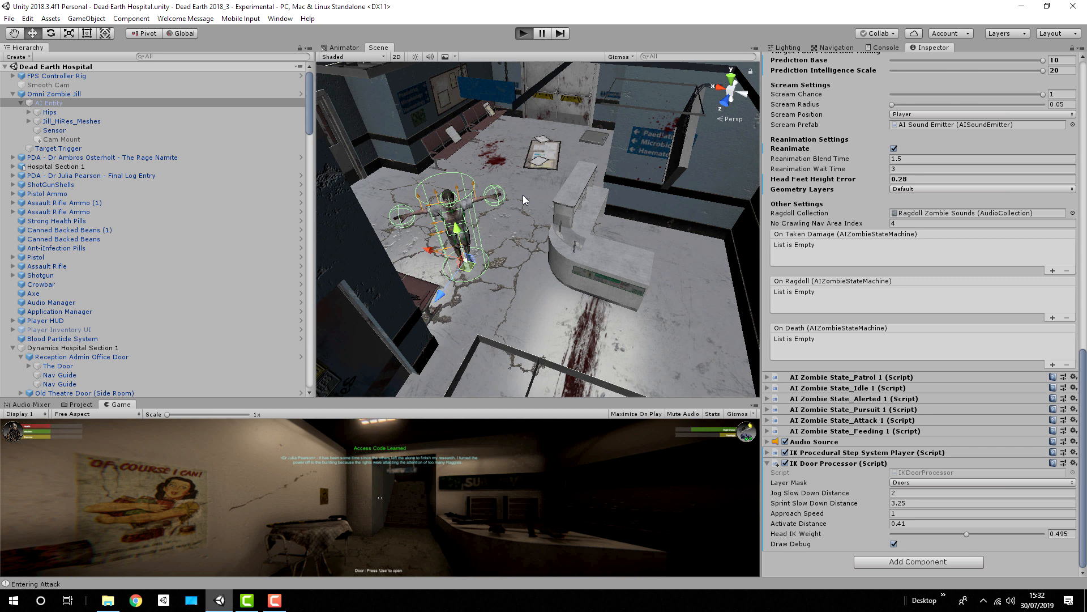
pyautogui.press('w')
pyautogui.moveTo(529, 243); pyautogui.dragTo(11, 242, button='right')
pyautogui.moveTo(1074, 241); pyautogui.dragTo(508, 212, button='right')
pyautogui.press('s')
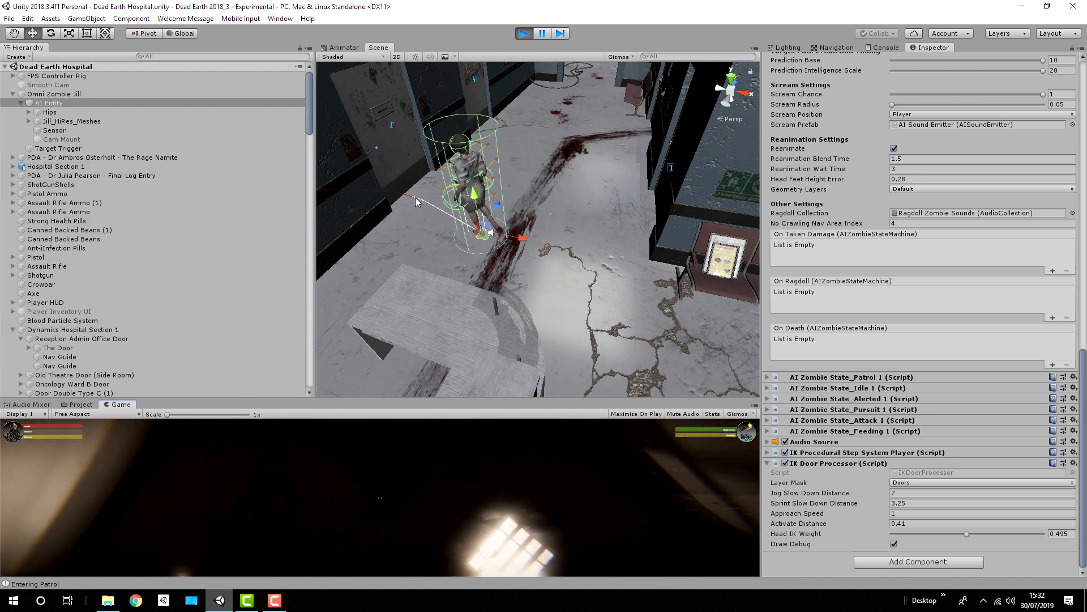
pyautogui.moveTo(492, 220); pyautogui.dragTo(295, 221, button='right')
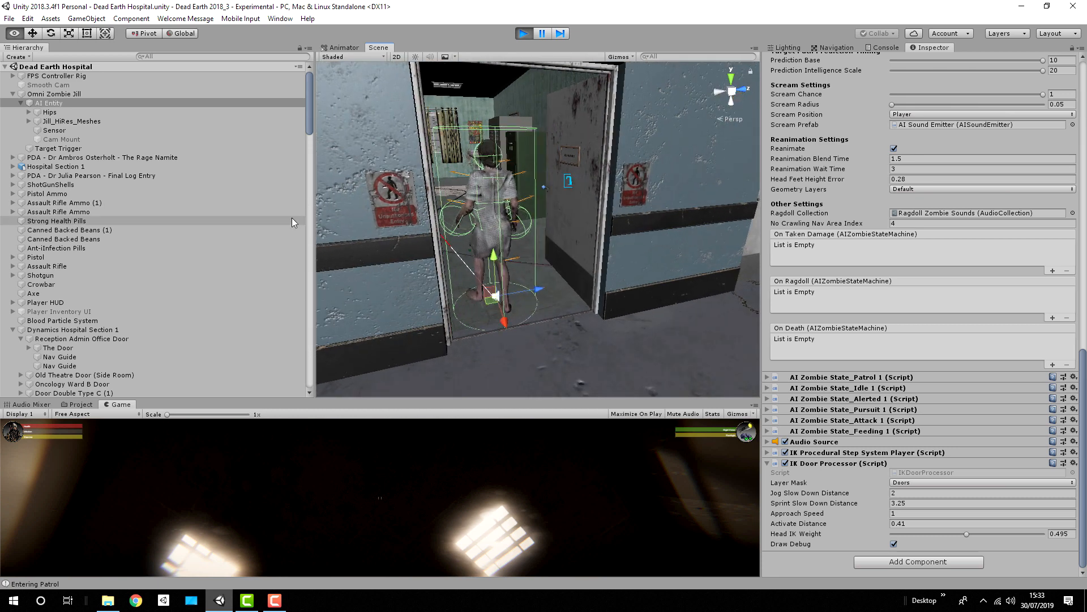
pyautogui.click(524, 34)
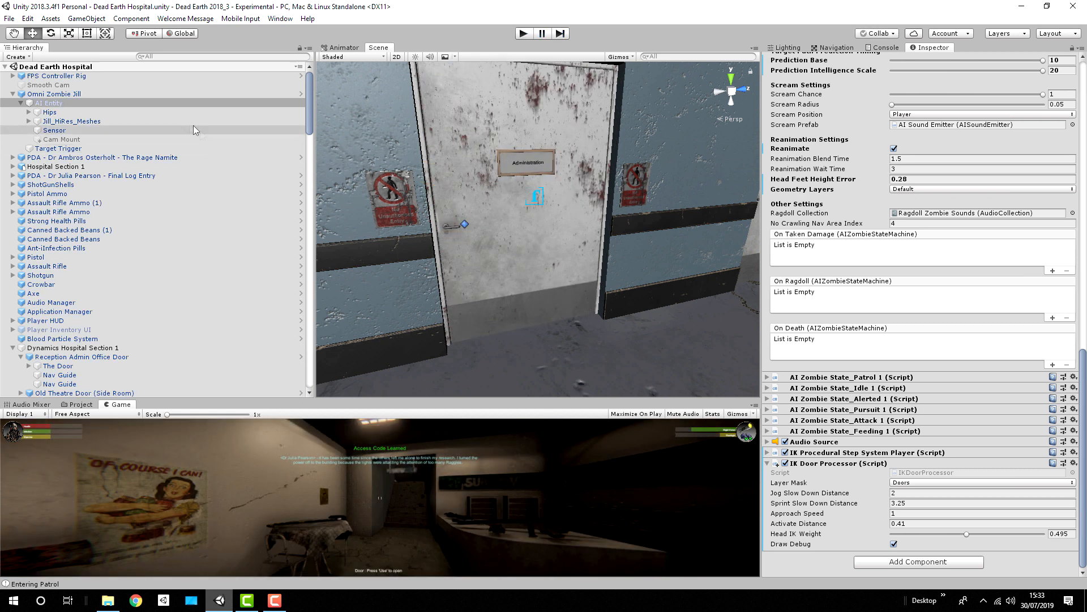
# Step: Set the Speed of AI Entity's AI Zombie State_Patrol 1 script to 2
pyautogui.doubleClick(63, 104)
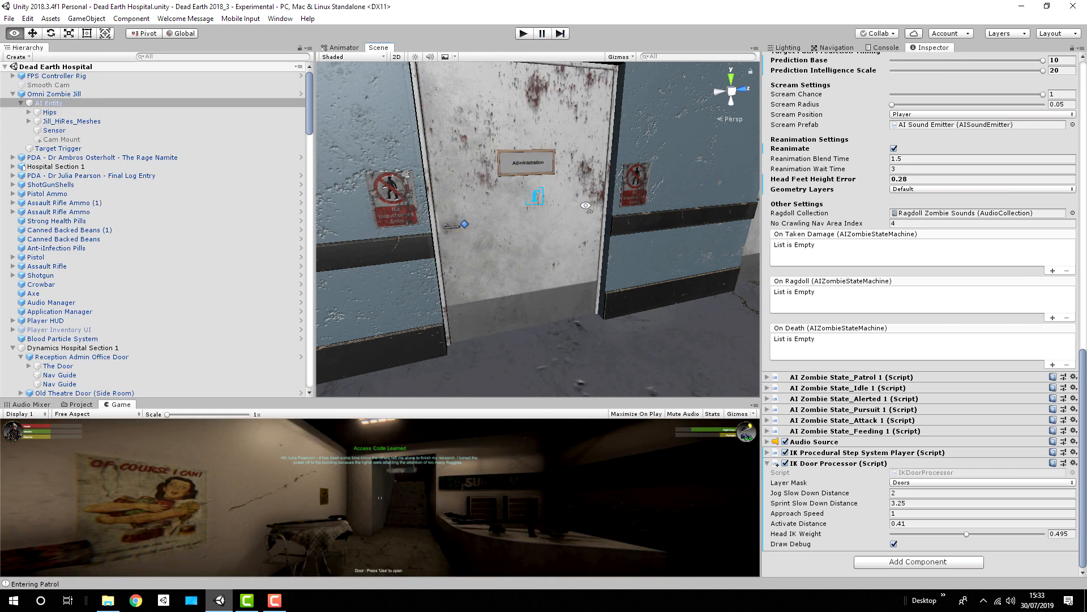
pyautogui.moveTo(520, 255); pyautogui.dragTo(642, 301, button='right')
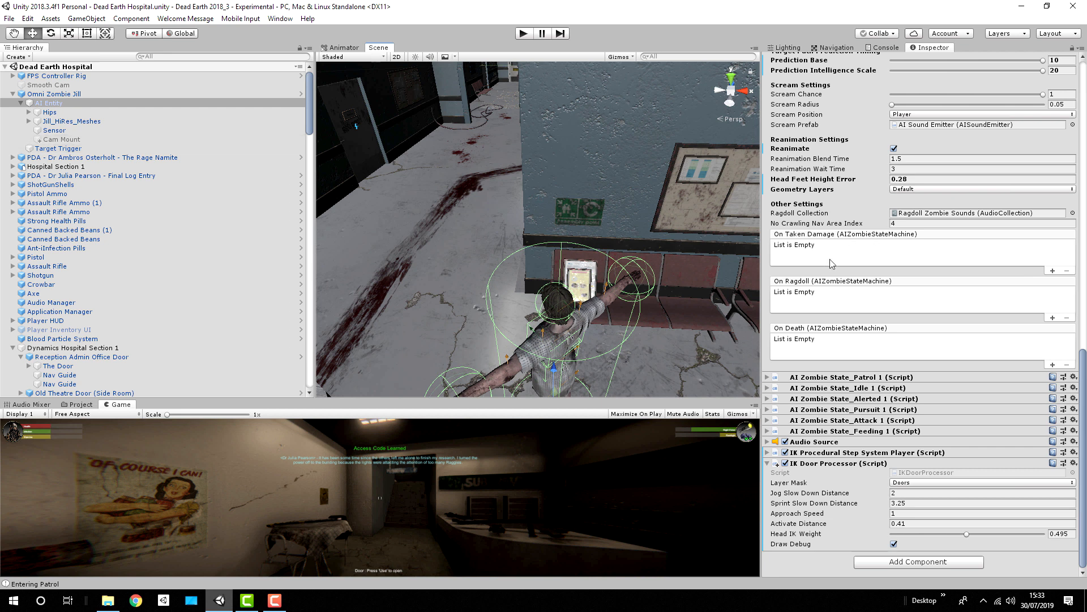
pyautogui.scroll(5, 832, 263)
pyautogui.scroll(-3, 832, 263)
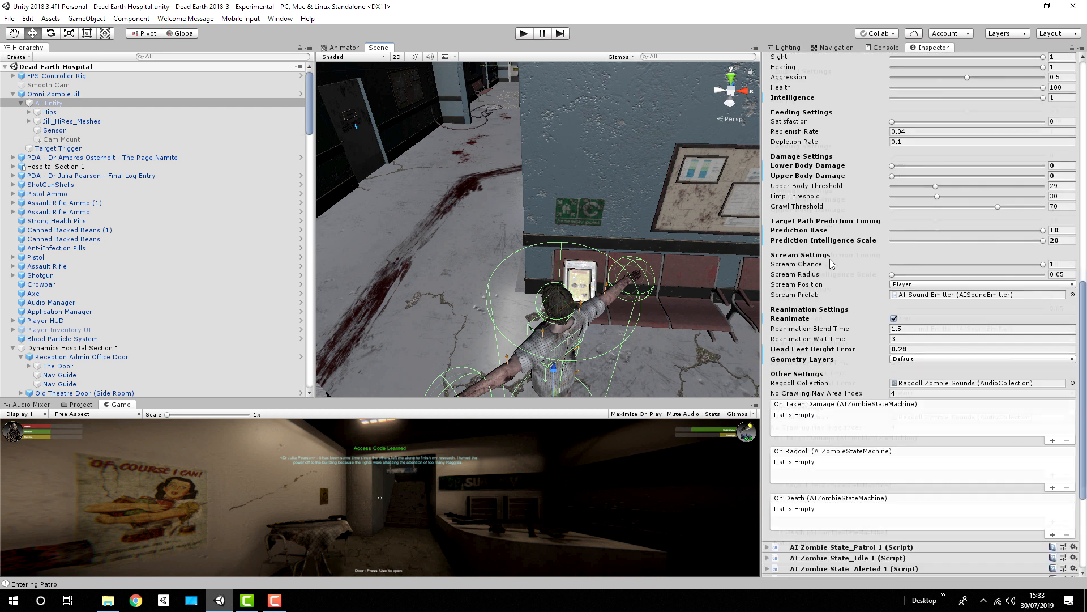
pyautogui.scroll(-1, 830, 261)
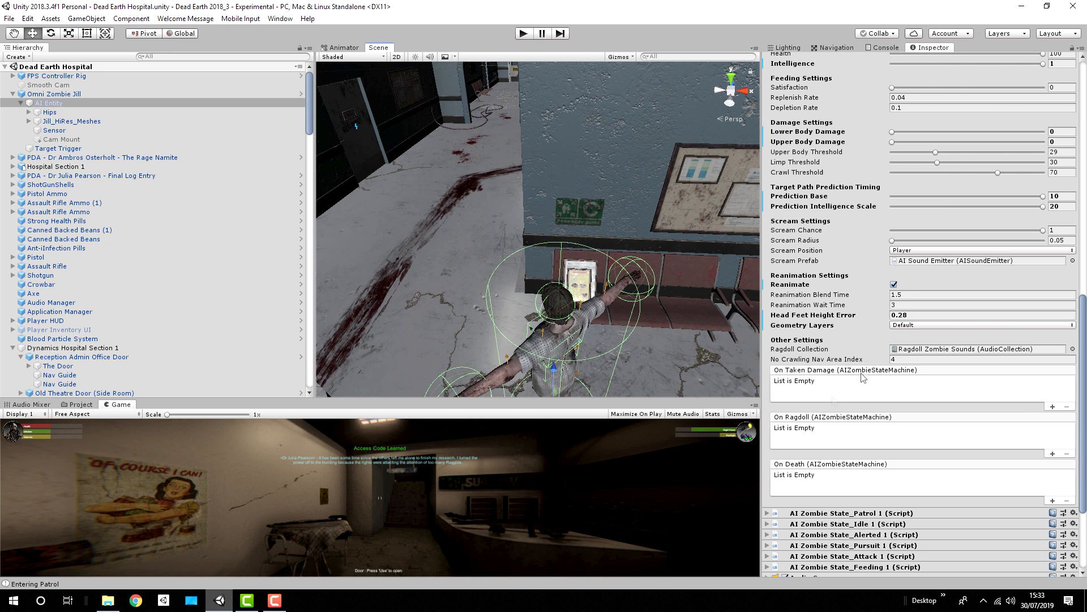
pyautogui.scroll(-4, 862, 378)
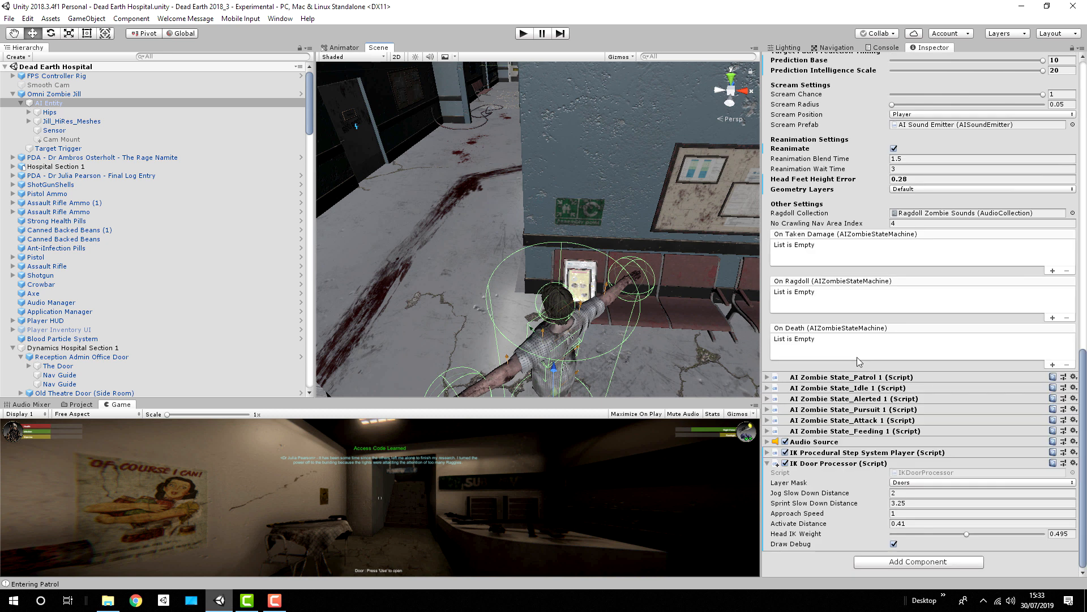
pyautogui.click(767, 377)
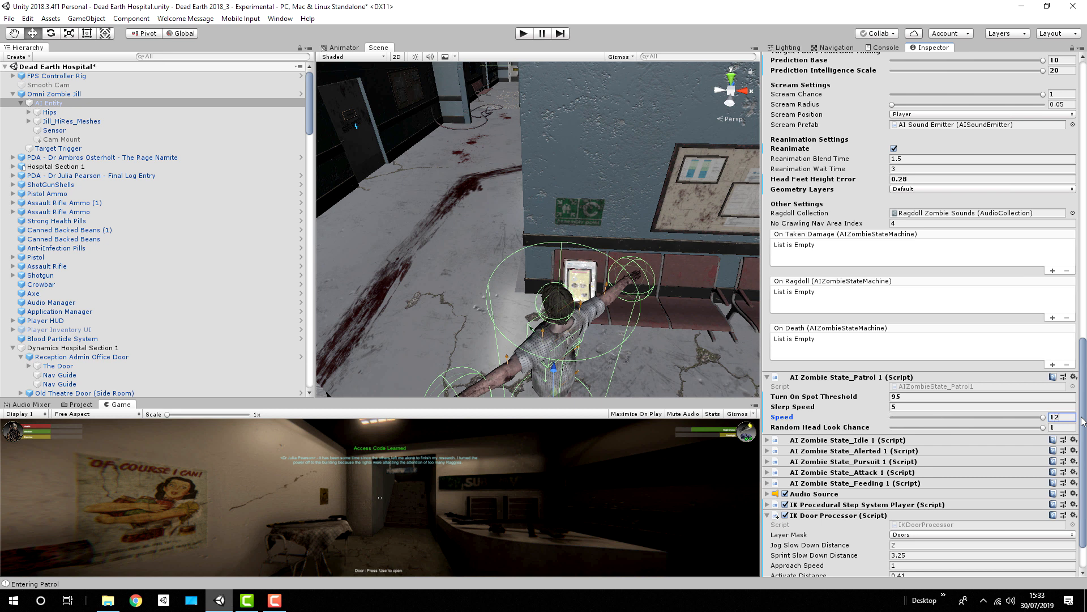
# Step: Play-test the patrolling zombie going through the Administration door, pausing at the doorway to display the NavMesh inside the office
pyautogui.moveTo(650, 170); pyautogui.dragTo(541, 179, button='right')
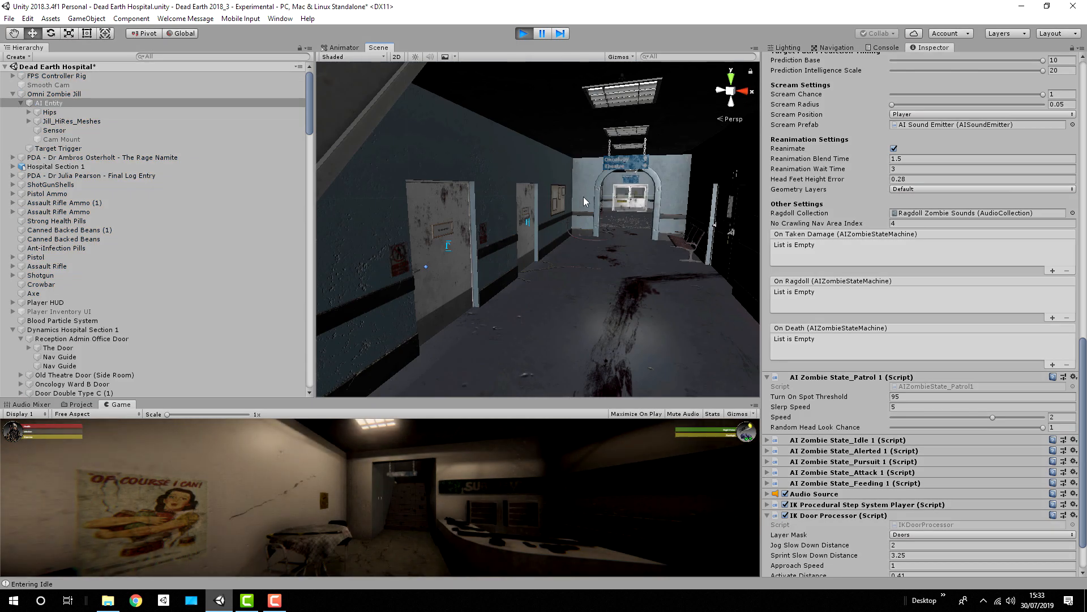
pyautogui.moveTo(584, 197); pyautogui.dragTo(538, 182, button='right')
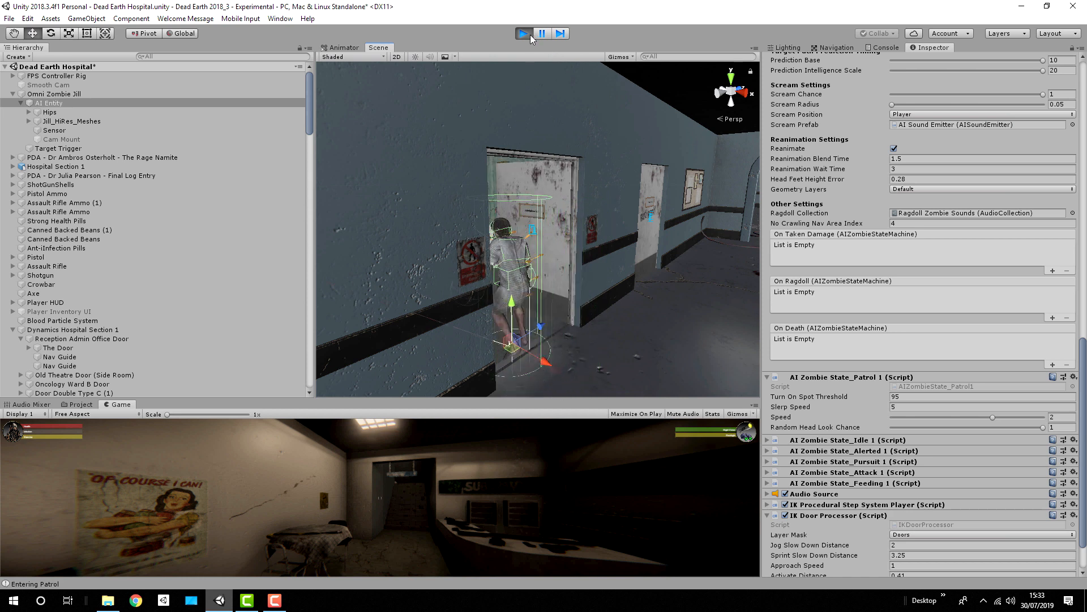
pyautogui.press('w')
pyautogui.moveTo(537, 153)
pyautogui.mouseDown(button='right')
pyautogui.moveTo(376, 117)
pyautogui.moveTo(391, 148)
pyautogui.moveTo(514, 159)
pyautogui.moveTo(564, 143)
pyautogui.moveTo(652, 145)
pyautogui.moveTo(202, 146)
pyautogui.moveTo(137, 176)
pyautogui.moveTo(154, 179)
pyautogui.mouseUp(button='right')
pyautogui.press('a')
pyautogui.press('w')
pyautogui.press('s')
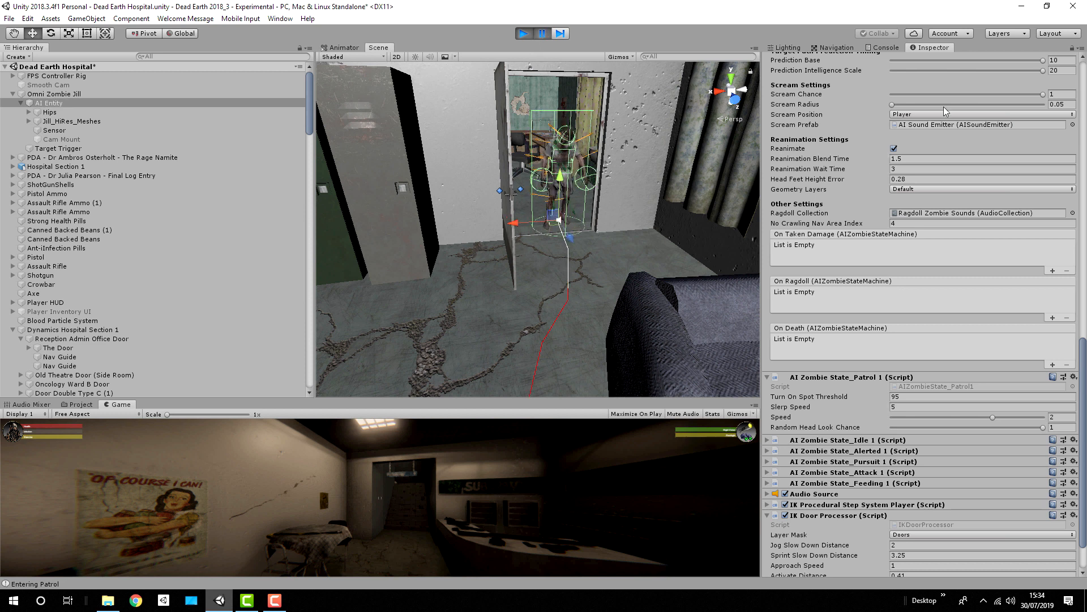
pyautogui.click(836, 48)
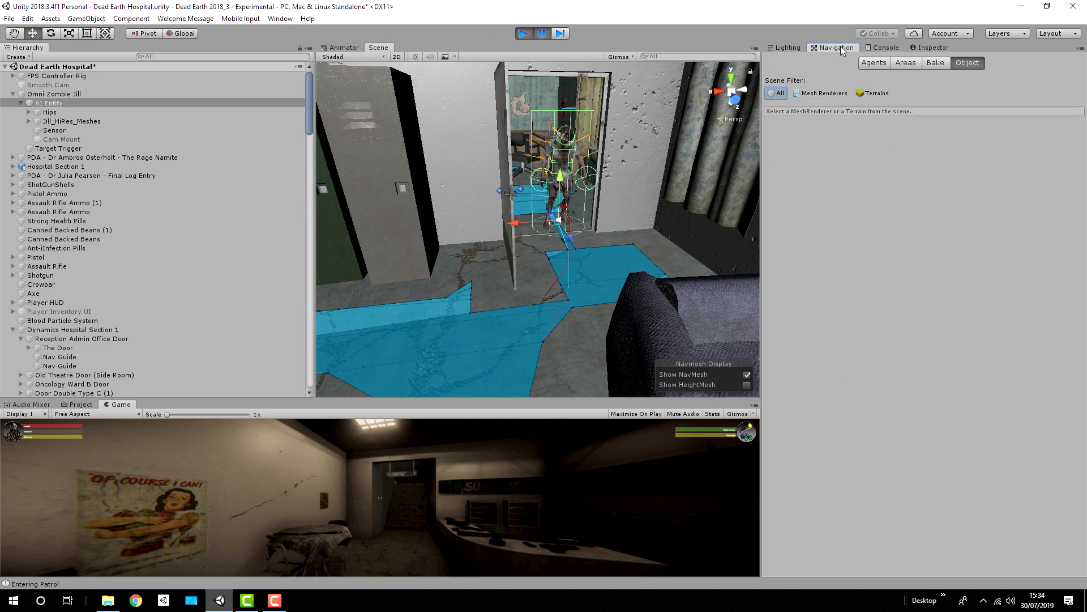
# Step: Examine the NavMesh around the zombie in the Administration doorway and resume the paused play test
pyautogui.moveTo(633, 138); pyautogui.dragTo(584, 146, button='right')
pyautogui.moveTo(634, 187); pyautogui.dragTo(552, 166, button='right')
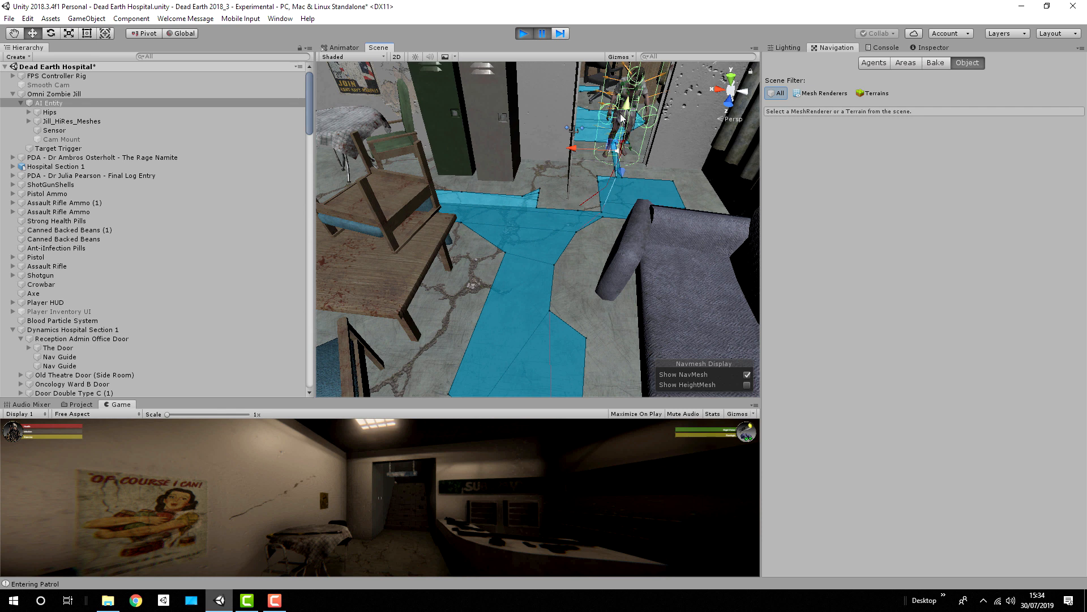
pyautogui.click(543, 34)
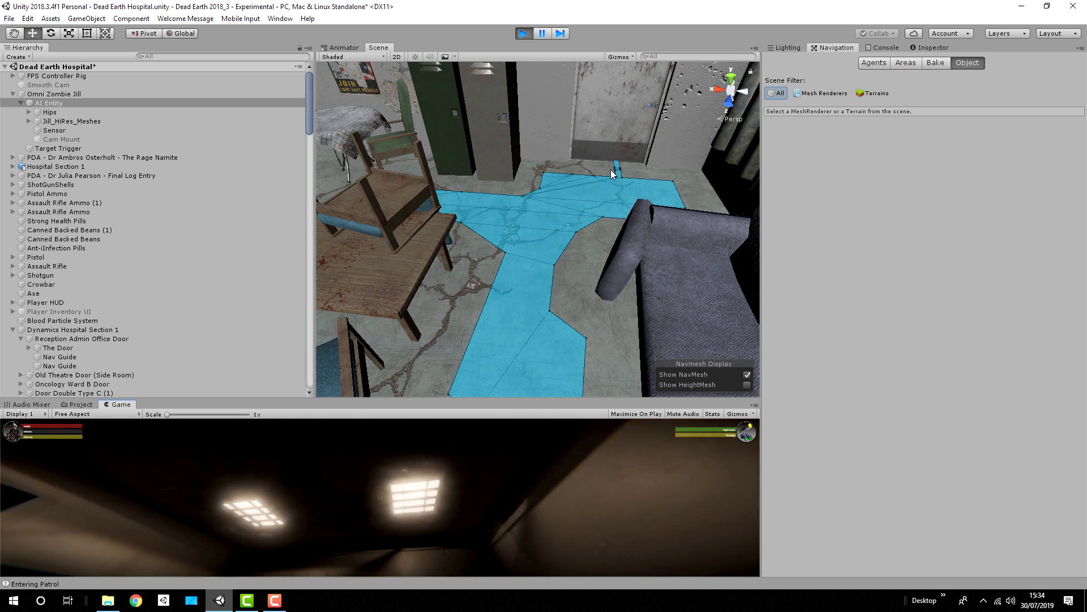
pyautogui.moveTo(579, 189); pyautogui.dragTo(213, 186, button='right')
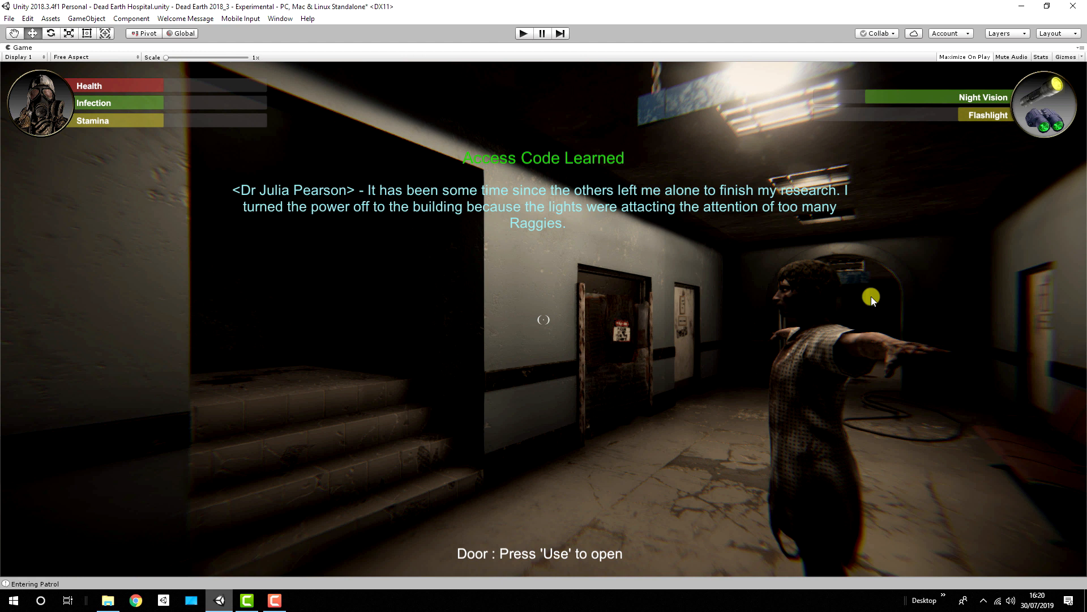
# Step: Restore the Game view from its maximized state and show the HeightMesh over the corridor staircase in the Scene view
pyautogui.click(1079, 49)
pyautogui.click(1053, 57)
pyautogui.moveTo(515, 209)
pyautogui.mouseDown(button='right')
pyautogui.moveTo(678, 216)
pyautogui.moveTo(843, 179)
pyautogui.moveTo(724, 199)
pyautogui.moveTo(559, 185)
pyautogui.moveTo(519, 207)
pyautogui.mouseUp(button='right')
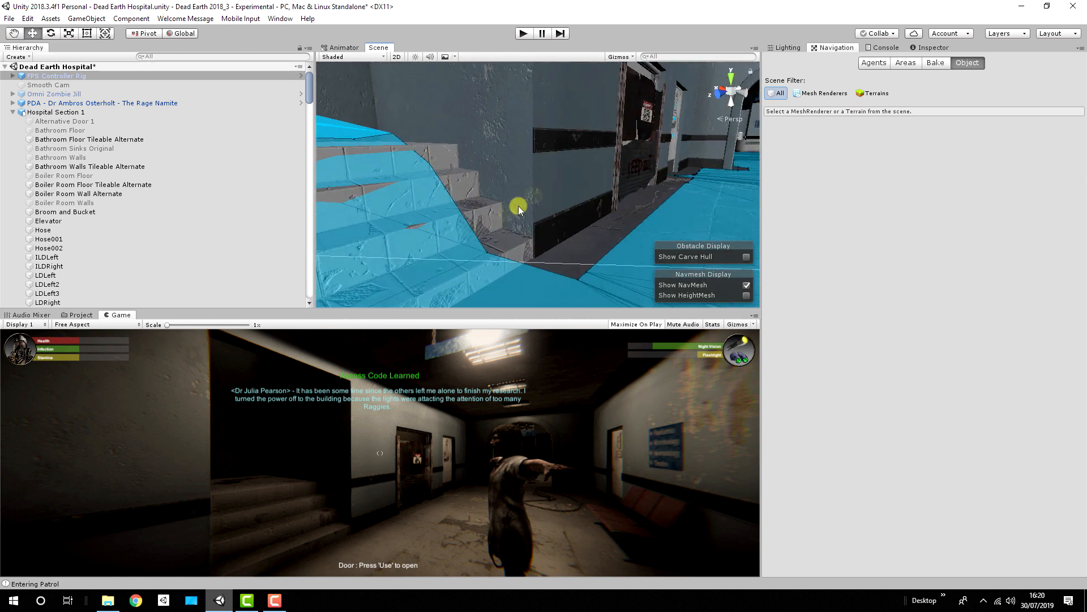
pyautogui.moveTo(335, 120); pyautogui.dragTo(901, 297, button='right')
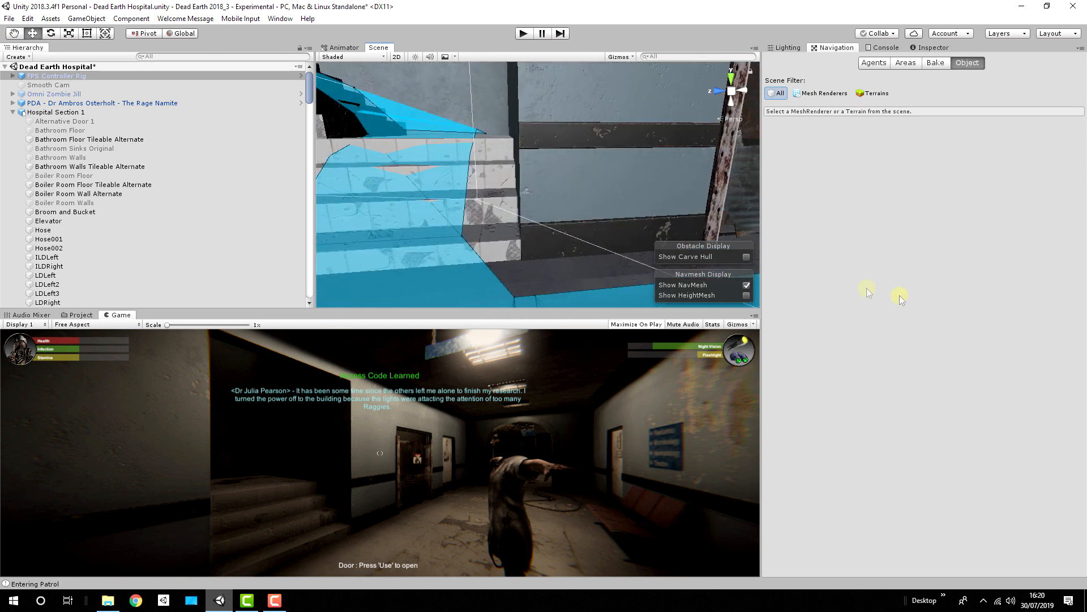
pyautogui.click(747, 297)
pyautogui.moveTo(560, 188); pyautogui.dragTo(477, 180, button='right')
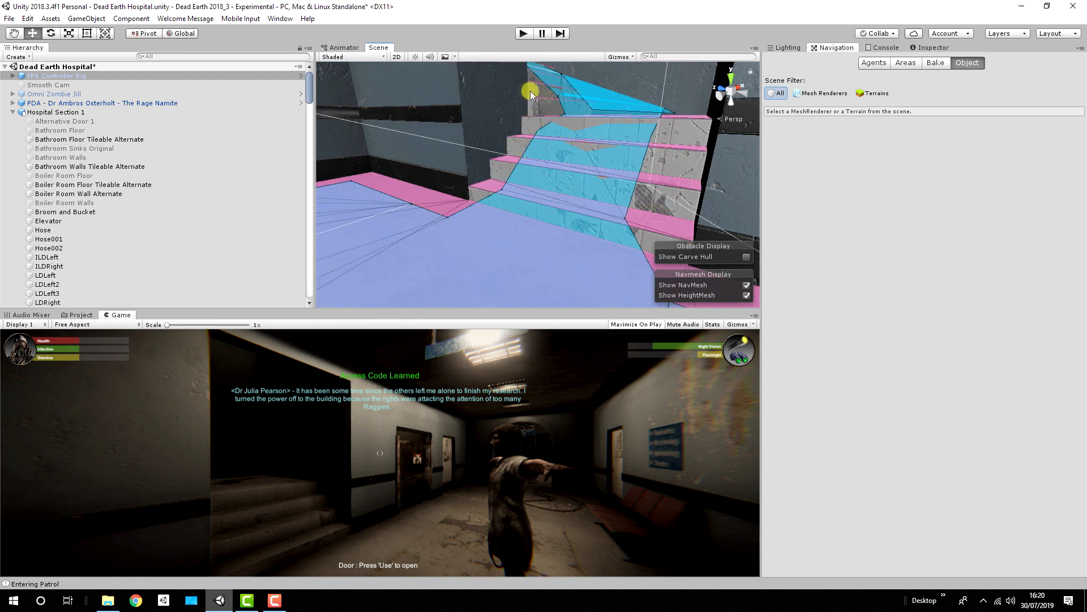
pyautogui.moveTo(602, 136); pyautogui.dragTo(806, 130, button='right')
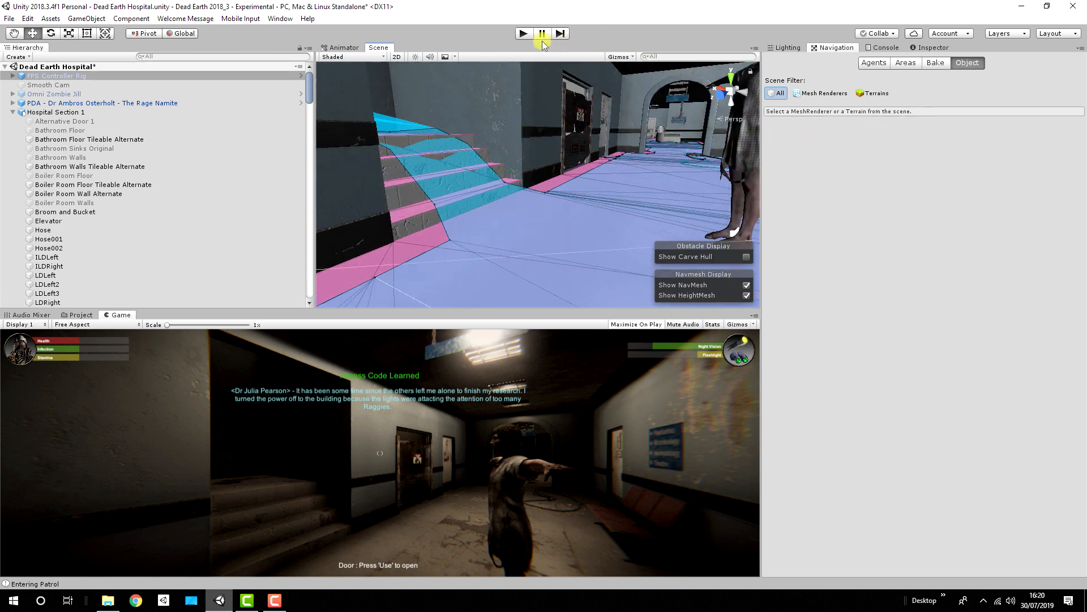
# Step: Run the scene, follow the patrolling zombie up the staircase towards Pathology, and stop the test
pyautogui.click(521, 34)
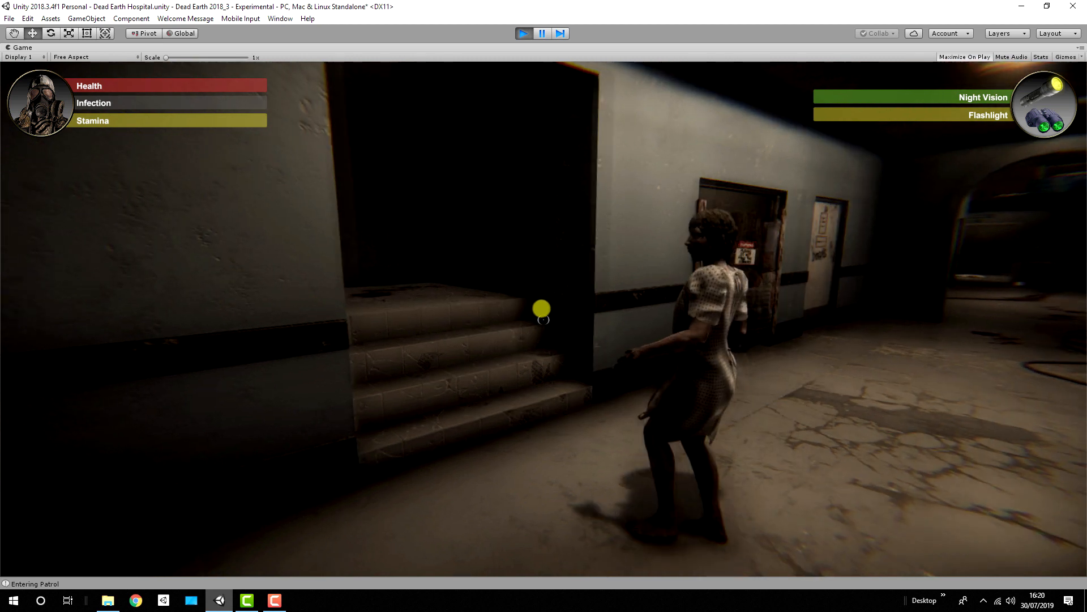
pyautogui.press('w')
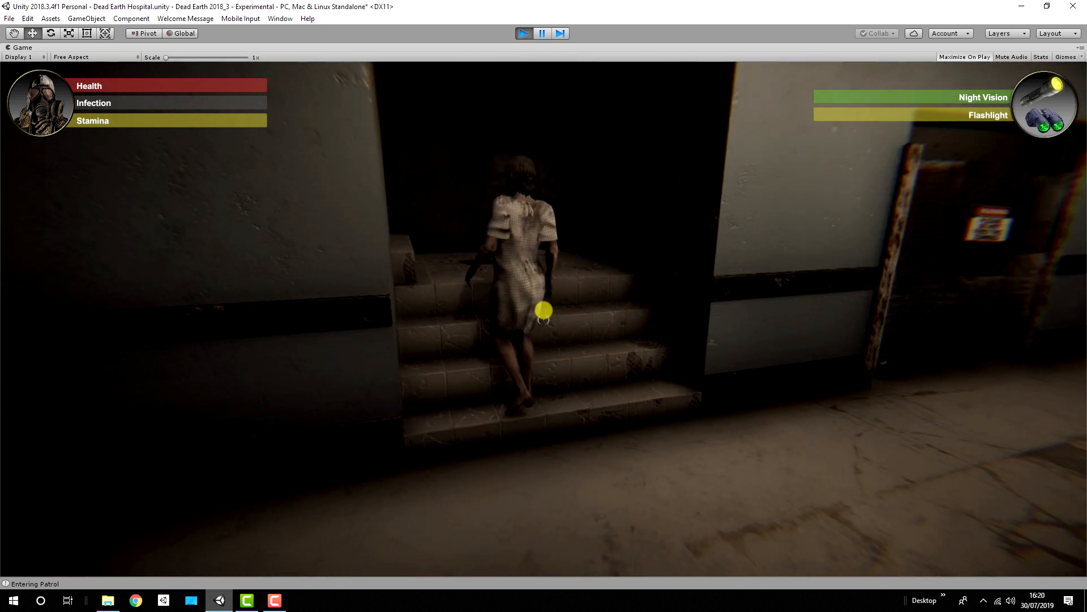
pyautogui.press('w')
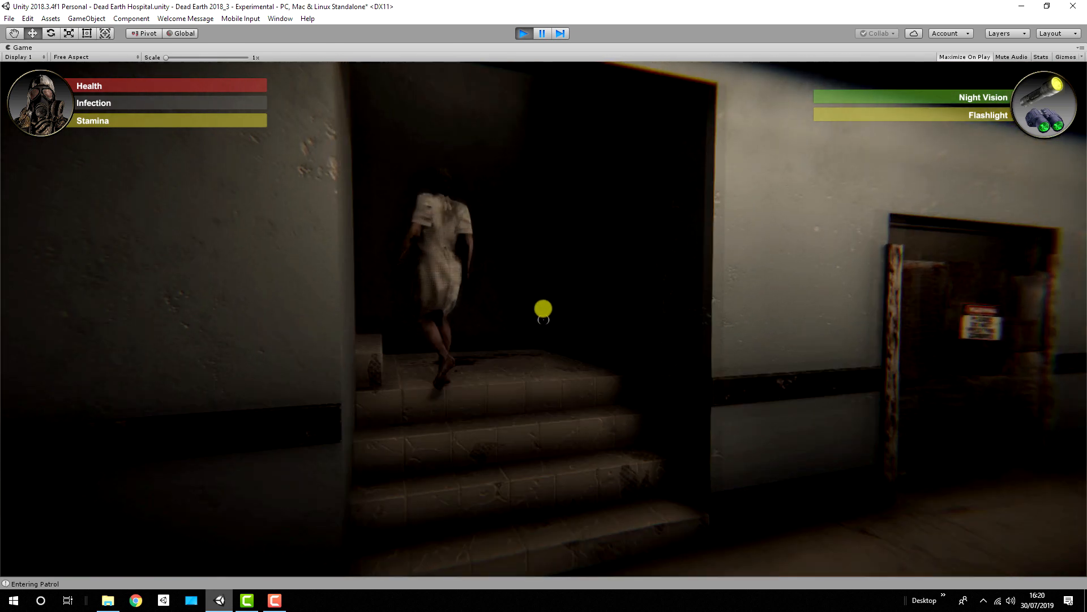
pyautogui.press('w')
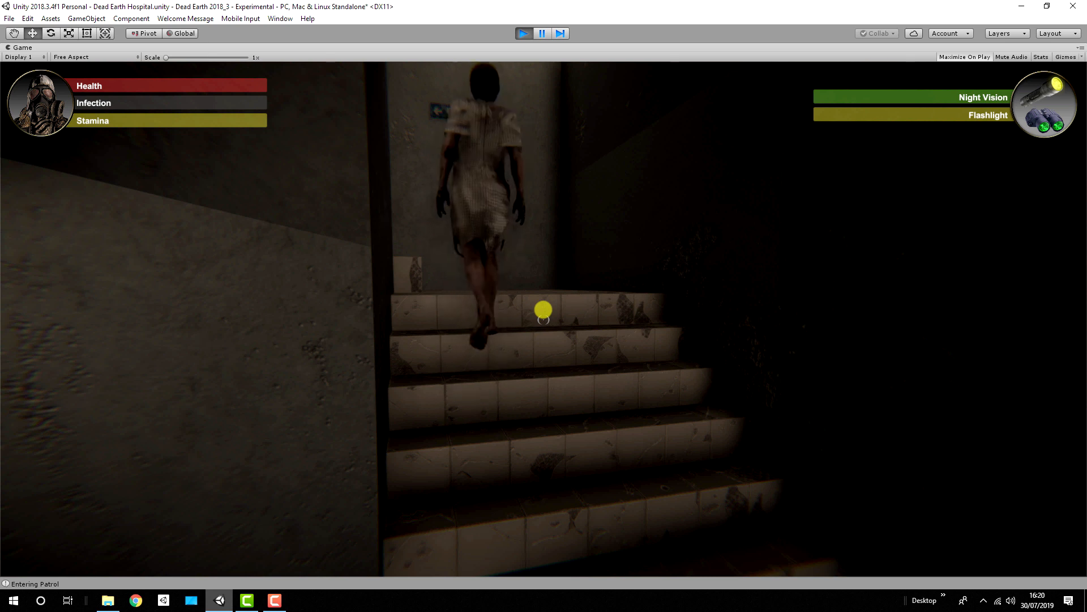
pyautogui.press('w')
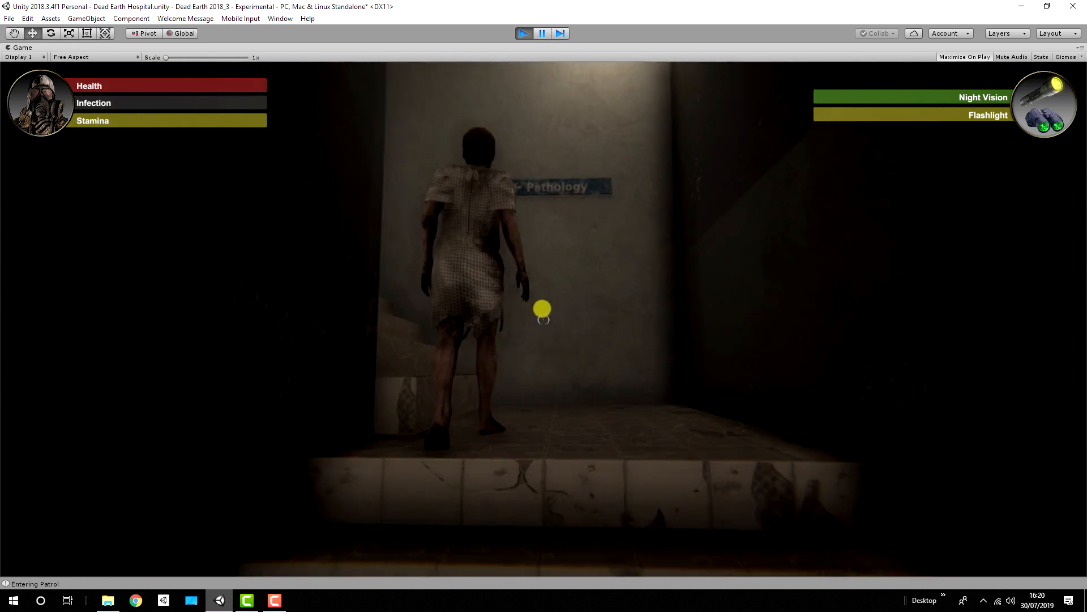
pyautogui.press('w')
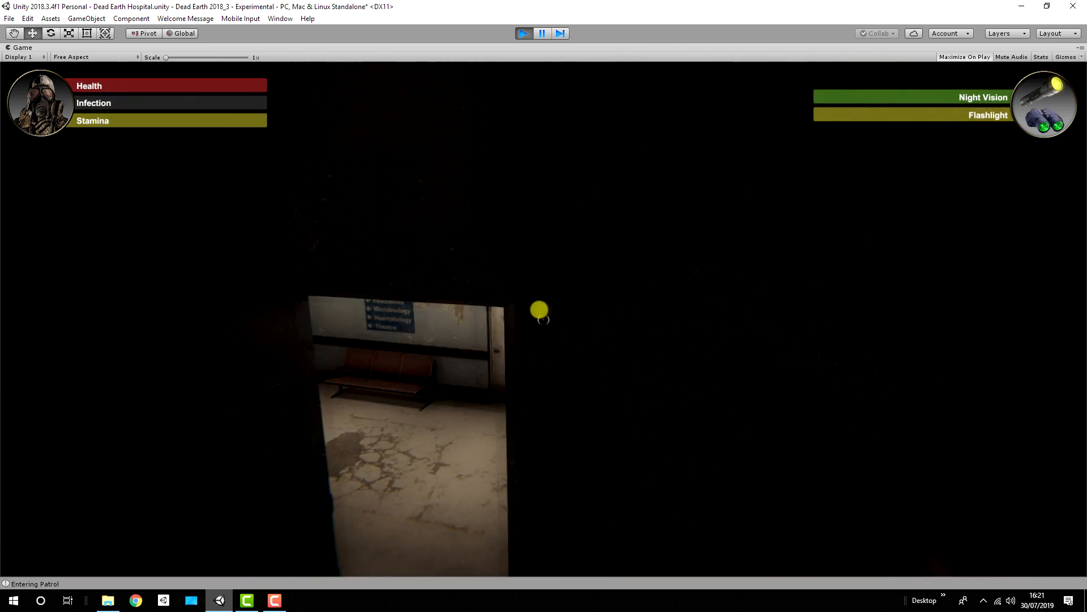
pyautogui.press('w')
pyautogui.press('s')
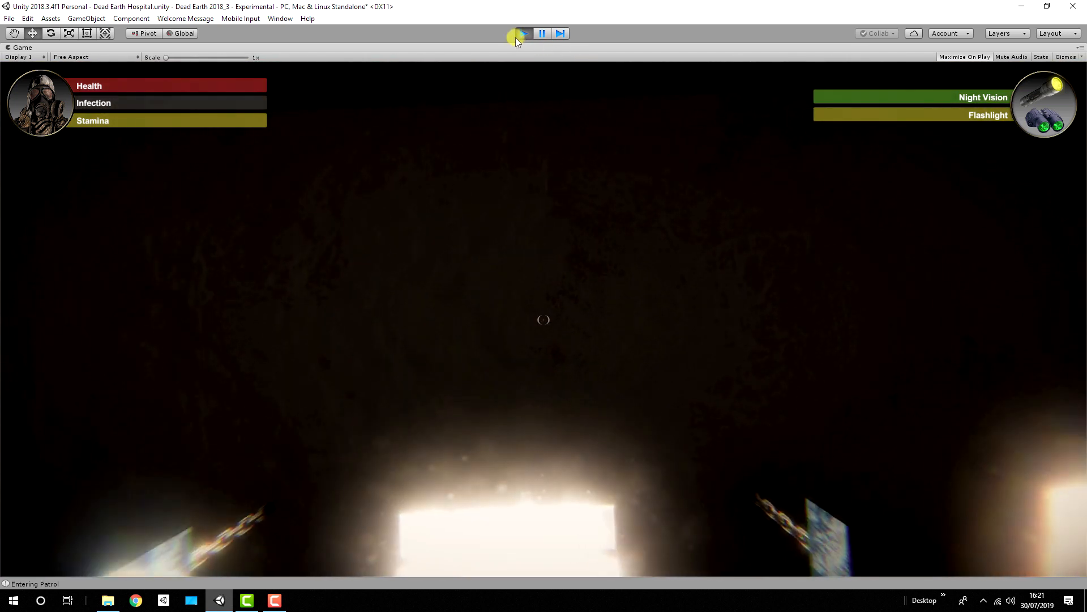
pyautogui.click(522, 33)
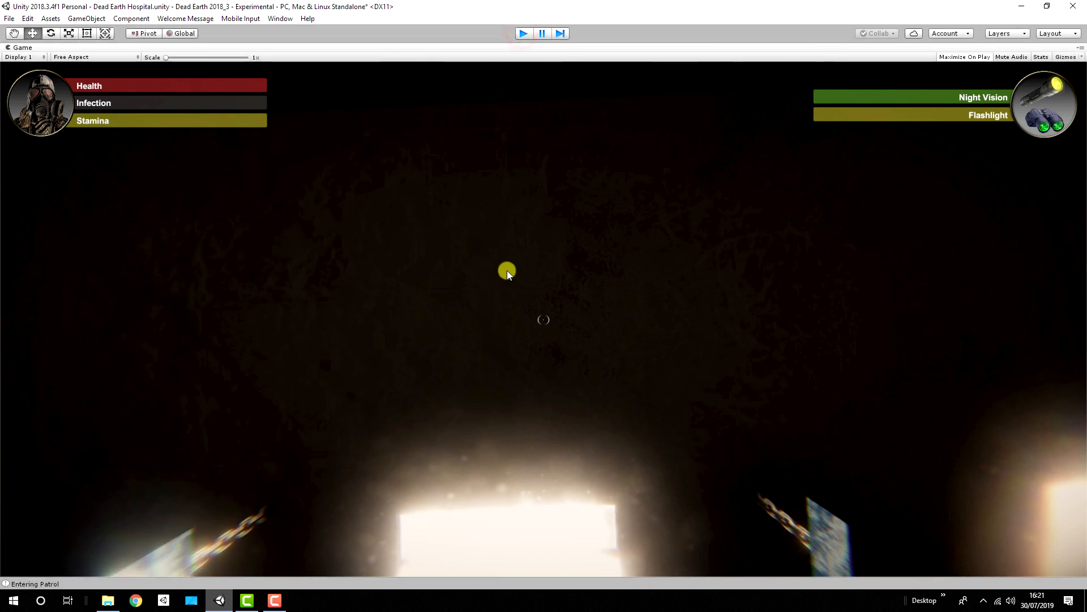
pyautogui.hotkey('ctrl', 'p')
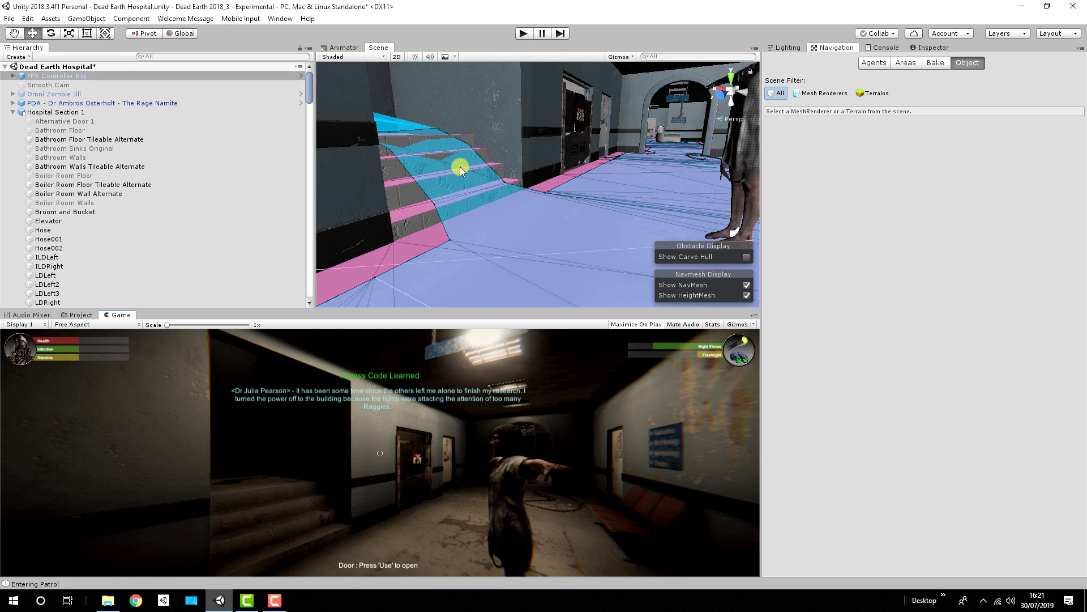
# Step: Find the MainStatic object by filtering the scene objects for "main" and turn off its Navigation Static option
pyautogui.click(165, 59)
pyautogui.write('main')
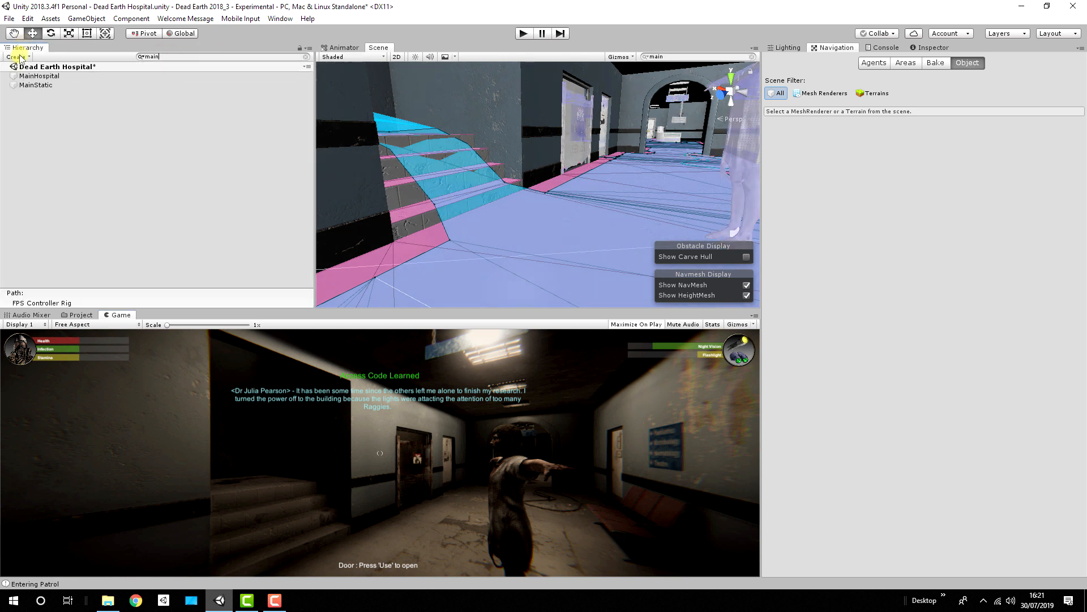
pyautogui.click(34, 85)
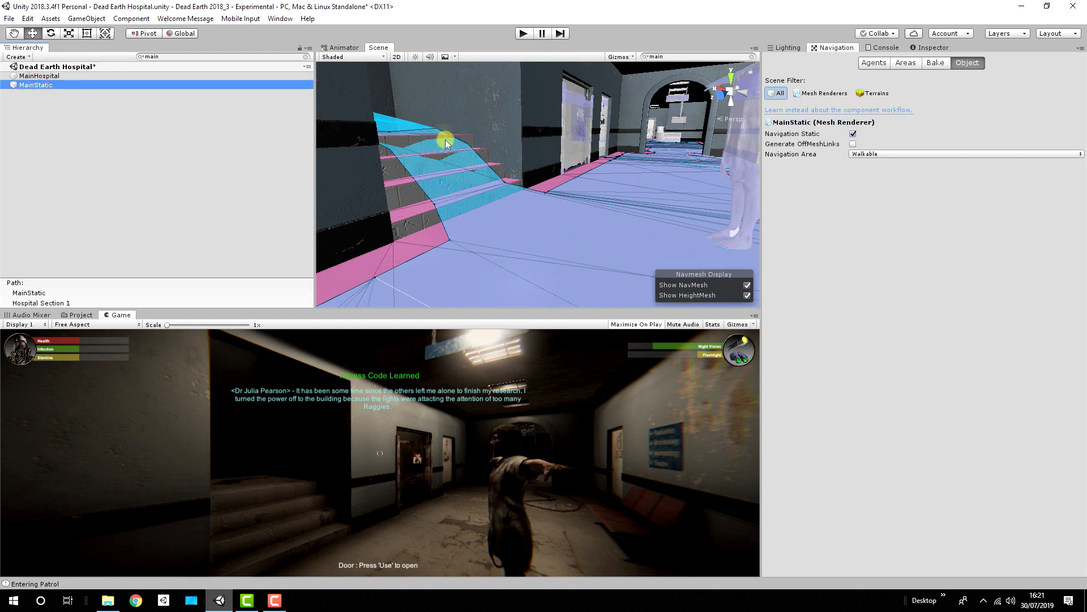
pyautogui.click(853, 134)
pyautogui.moveTo(553, 172)
pyautogui.mouseDown(button='right')
pyautogui.moveTo(551, 196)
pyautogui.moveTo(559, 192)
pyautogui.mouseUp(button='right')
# Step: Clear the object search and activate the NavMesh Colliders object
pyautogui.click(168, 57)
pyautogui.press('BackSpace')
pyautogui.press('BackSpace')
pyautogui.press('BackSpace')
pyautogui.press('BackSpace')
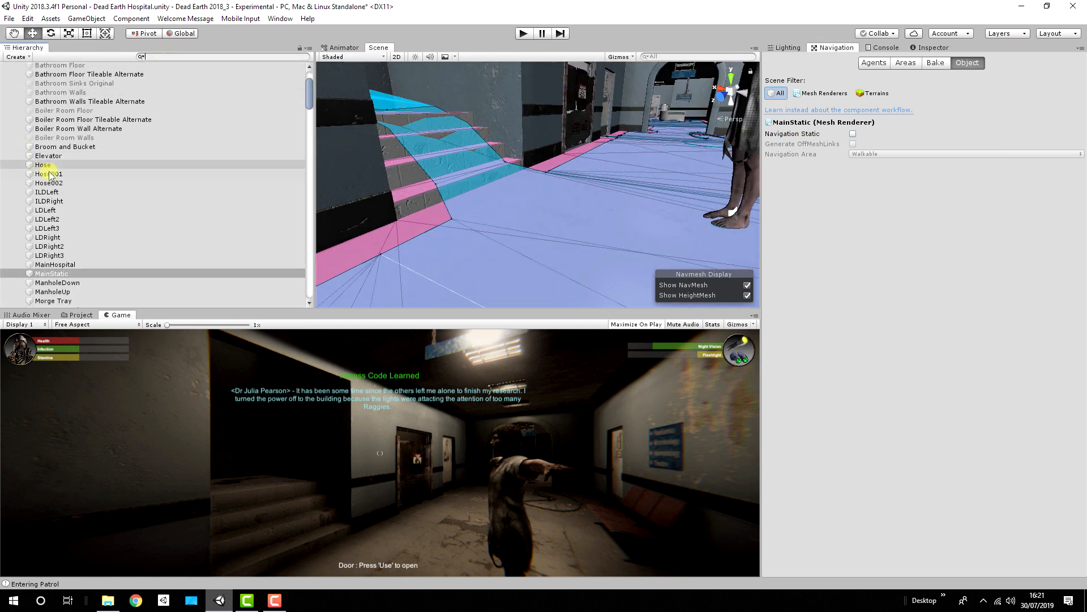
pyautogui.scroll(-20, 50, 174)
pyautogui.scroll(18, 51, 175)
pyautogui.click(71, 260)
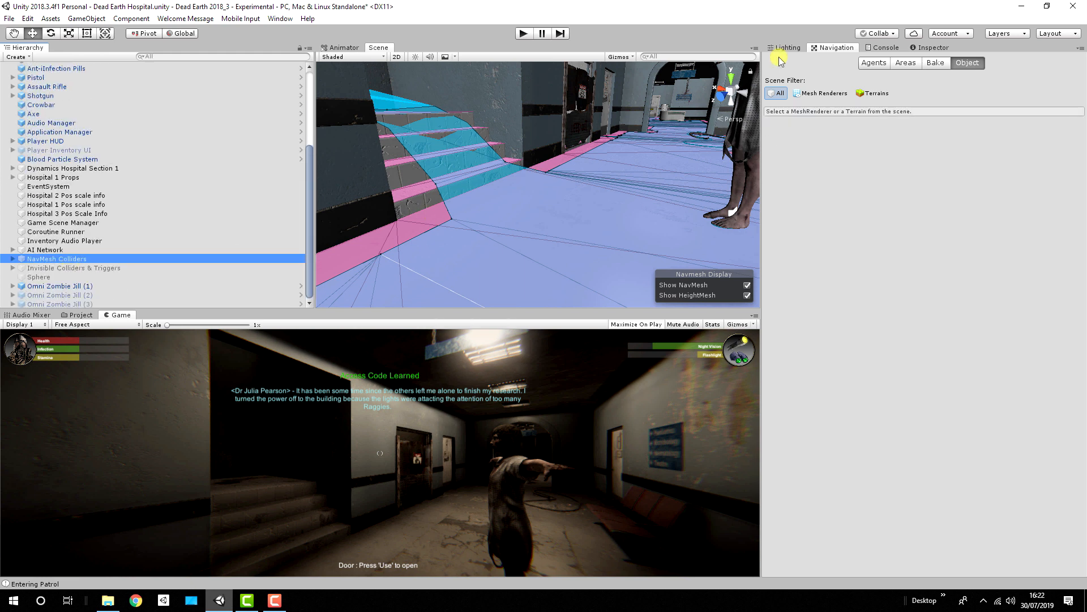
pyautogui.click(930, 48)
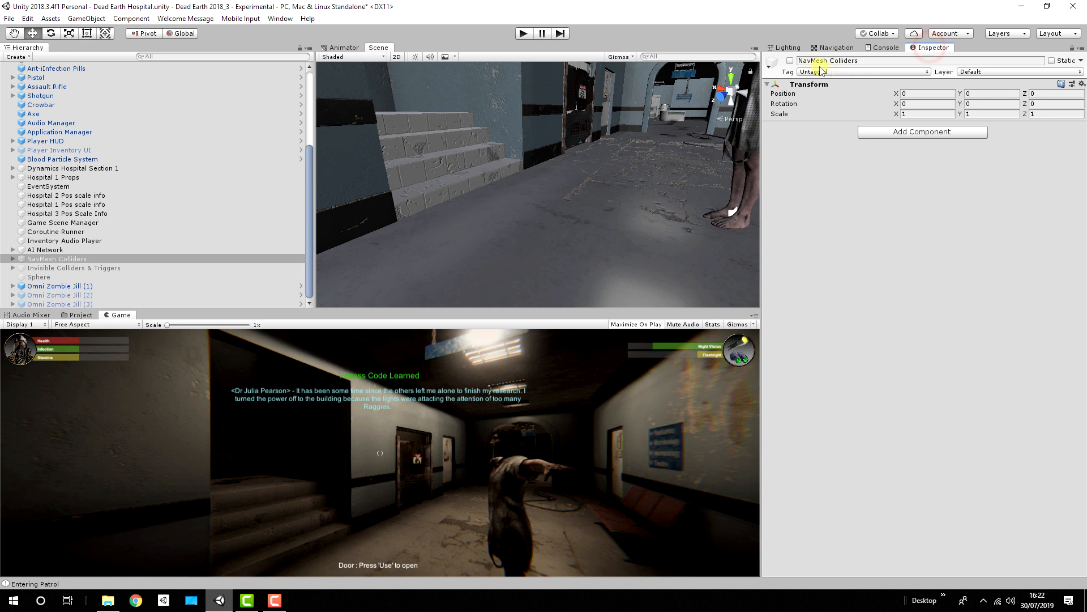
pyautogui.click(790, 61)
# Step: Select the MainStatic mesh through the staircase in the scene and deactivate it
pyautogui.moveTo(647, 120); pyautogui.dragTo(417, 156, button='right')
pyautogui.click(473, 215)
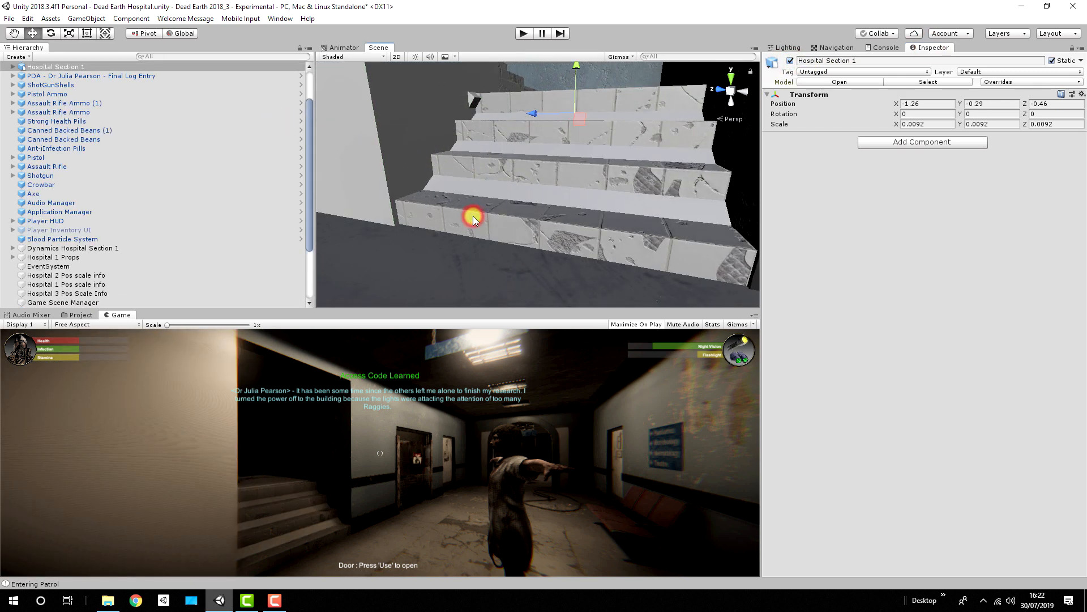
pyautogui.click(473, 216)
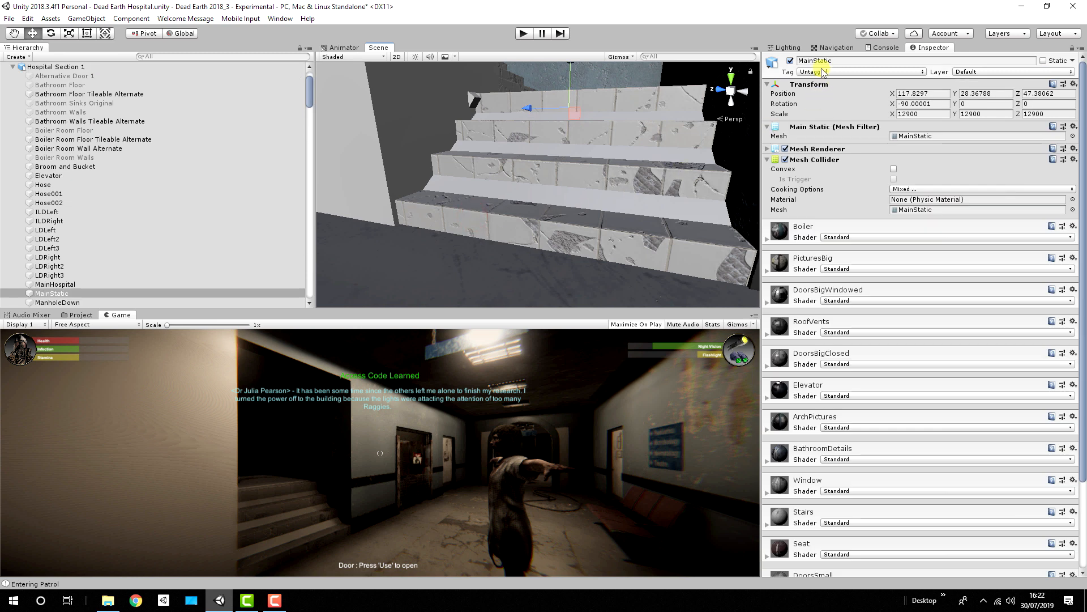
pyautogui.click(790, 60)
# Step: Look through the ramp cubes under Staircase 1 in NavMesh Colliders, ending with Ramp1 selected
pyautogui.moveTo(686, 116); pyautogui.dragTo(381, 162, button='right')
pyautogui.click(495, 189)
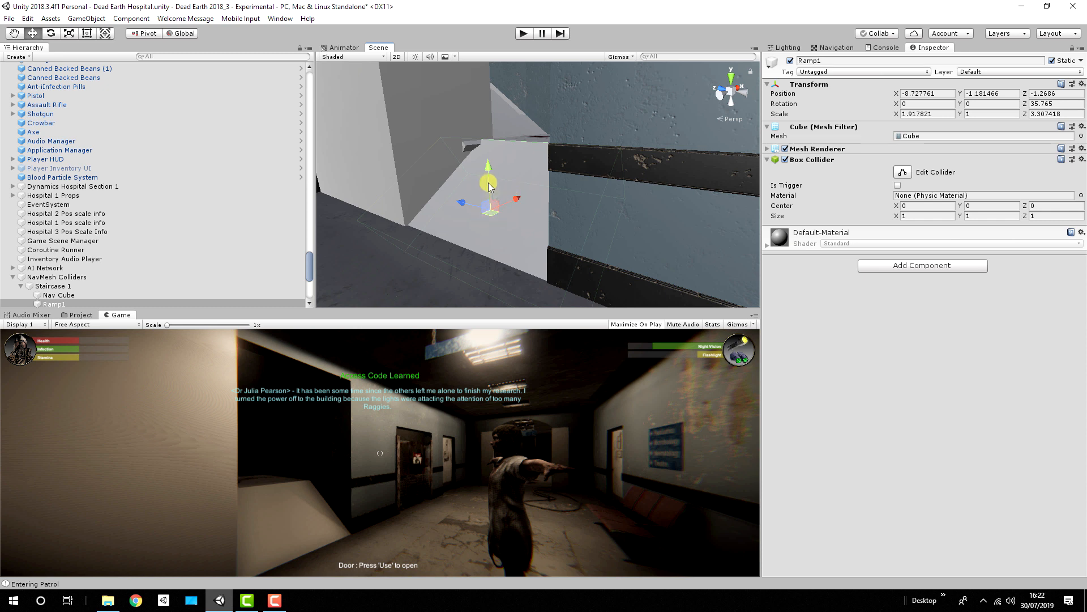
pyautogui.scroll(-3, 136, 266)
pyautogui.click(64, 253)
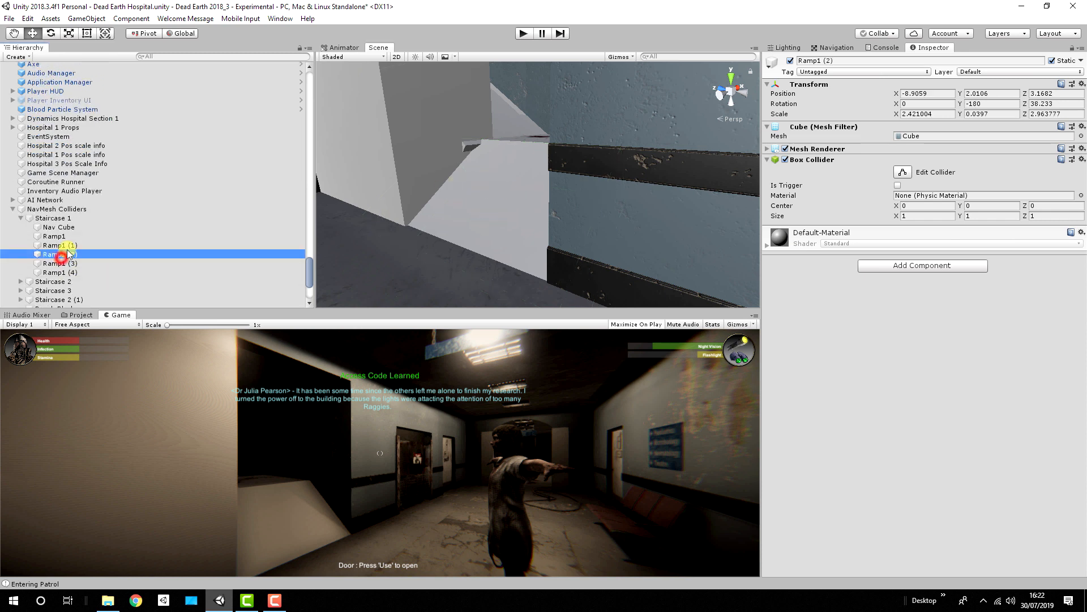
pyautogui.click(63, 238)
pyautogui.click(63, 246)
pyautogui.click(63, 262)
pyautogui.click(62, 238)
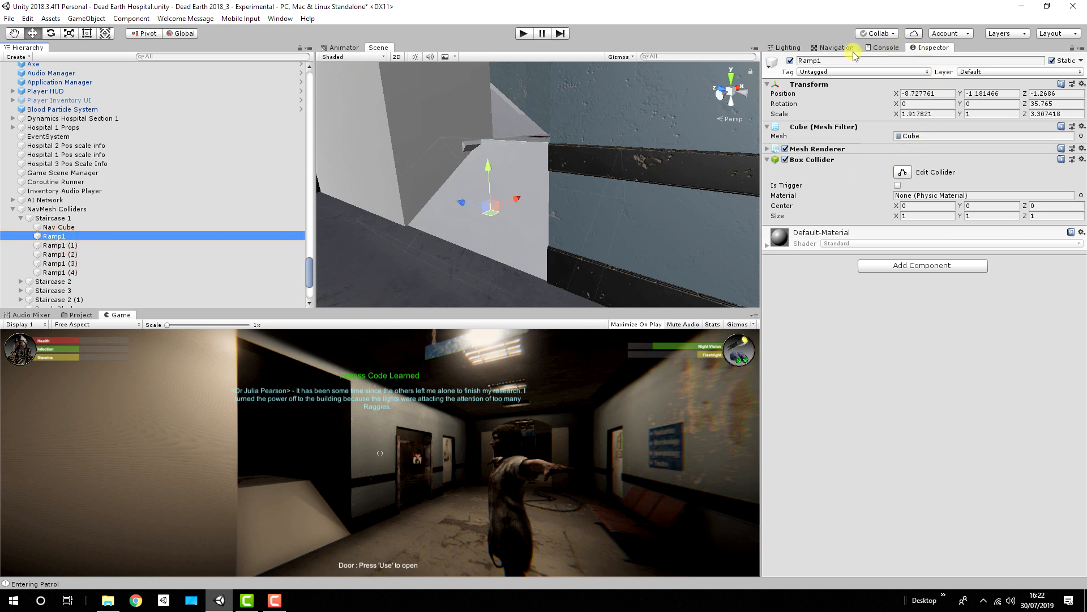
# Step: Set Ramp1's Navigation Area to No Crawling
pyautogui.click(844, 49)
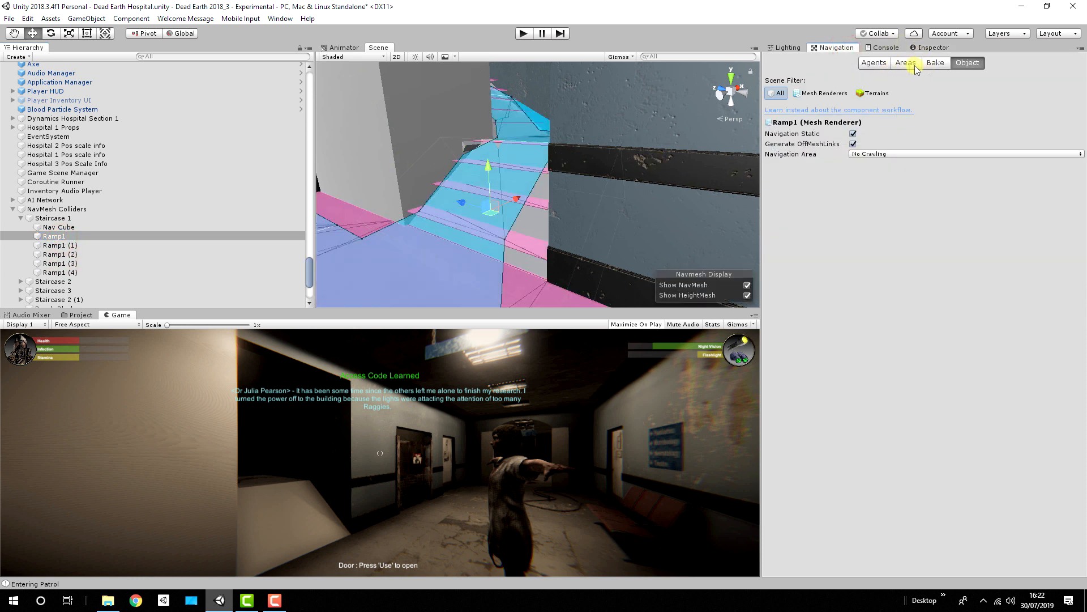
pyautogui.click(887, 153)
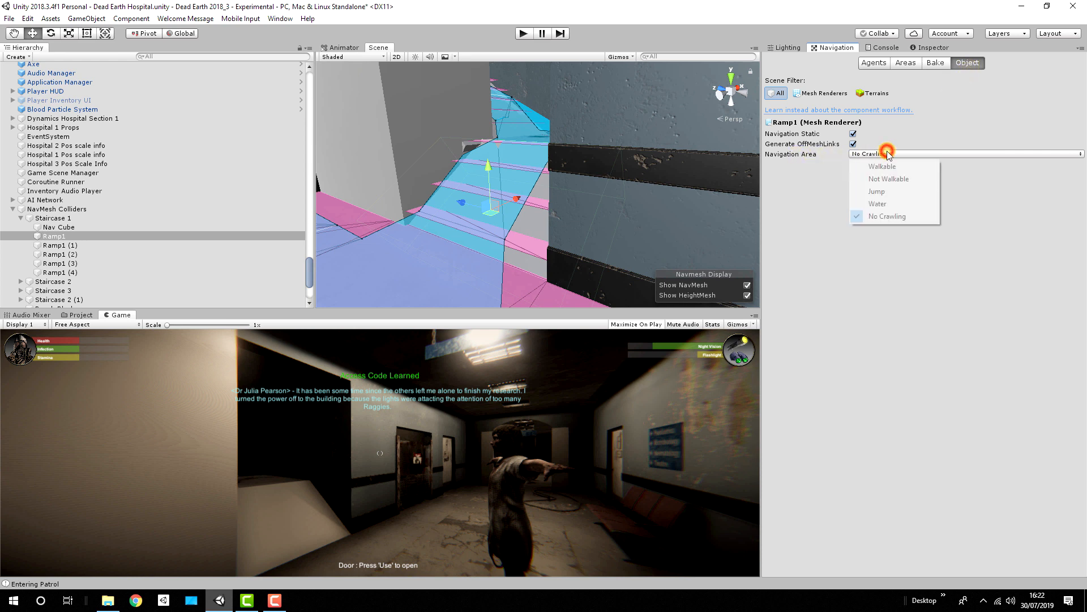
pyautogui.click(881, 216)
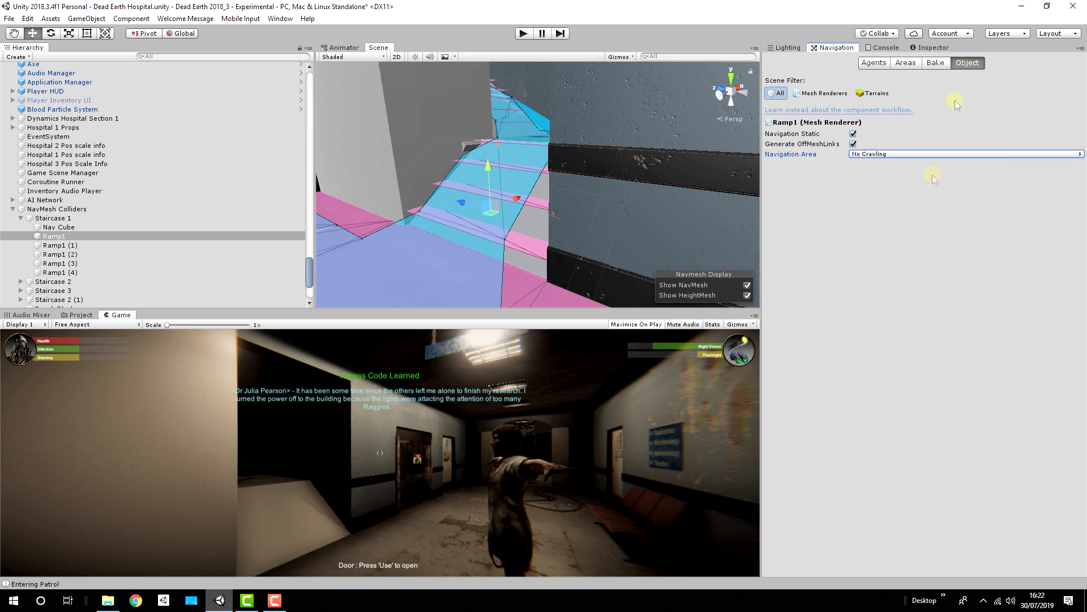
# Step: Bake the NavMesh with the current agent settings and inspect the result on the staircase ramp
pyautogui.click(938, 63)
pyautogui.click(1053, 264)
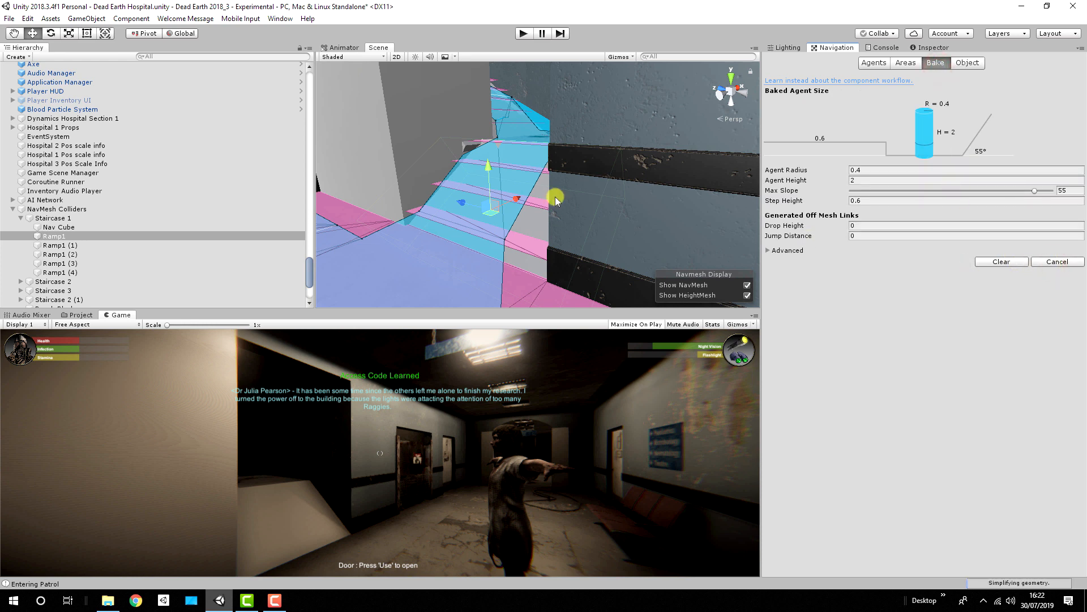
pyautogui.keyDown('alt'); pyautogui.moveTo(563, 186); pyautogui.dragTo(447, 192); pyautogui.keyUp('alt')
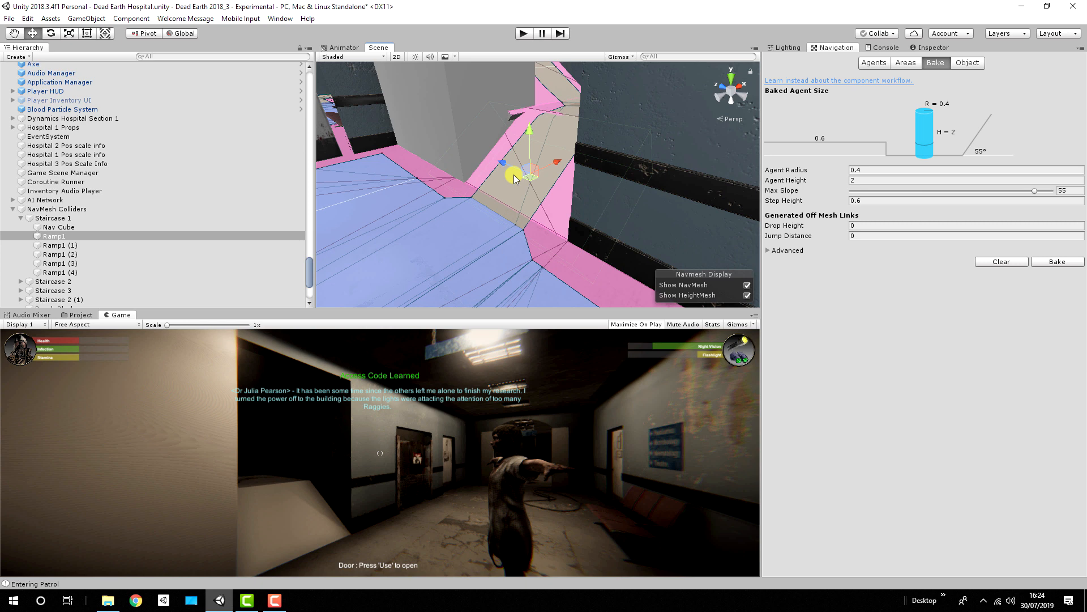
# Step: Play-test the scene by following the zombie up the staircase ramp to the upper corridor, and stop play mode
pyautogui.keyDown('alt'); pyautogui.moveTo(485, 113); pyautogui.dragTo(782, 76); pyautogui.keyUp('alt')
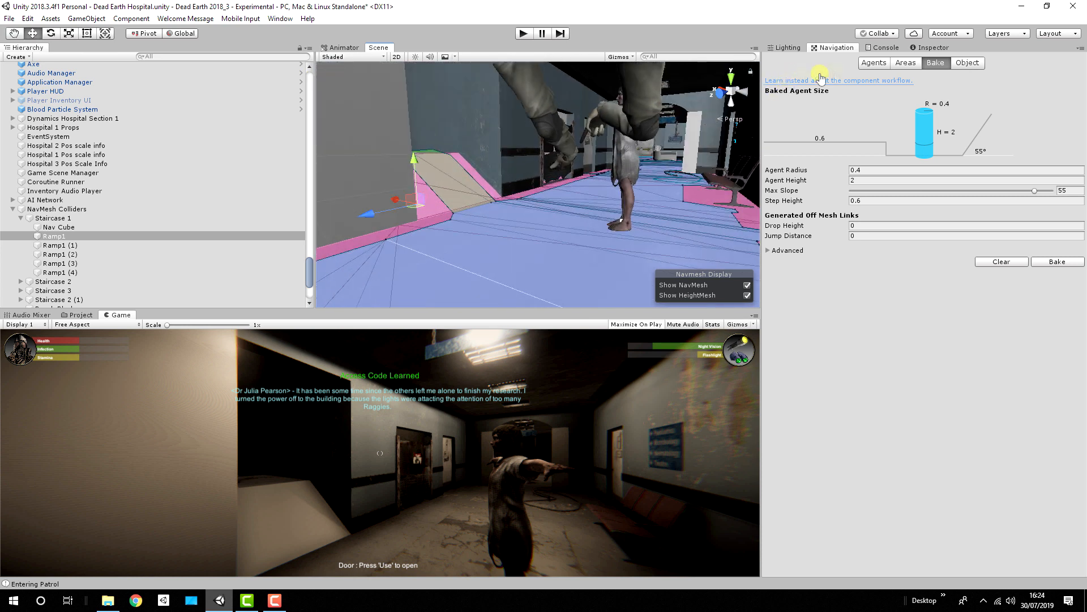
pyautogui.click(522, 33)
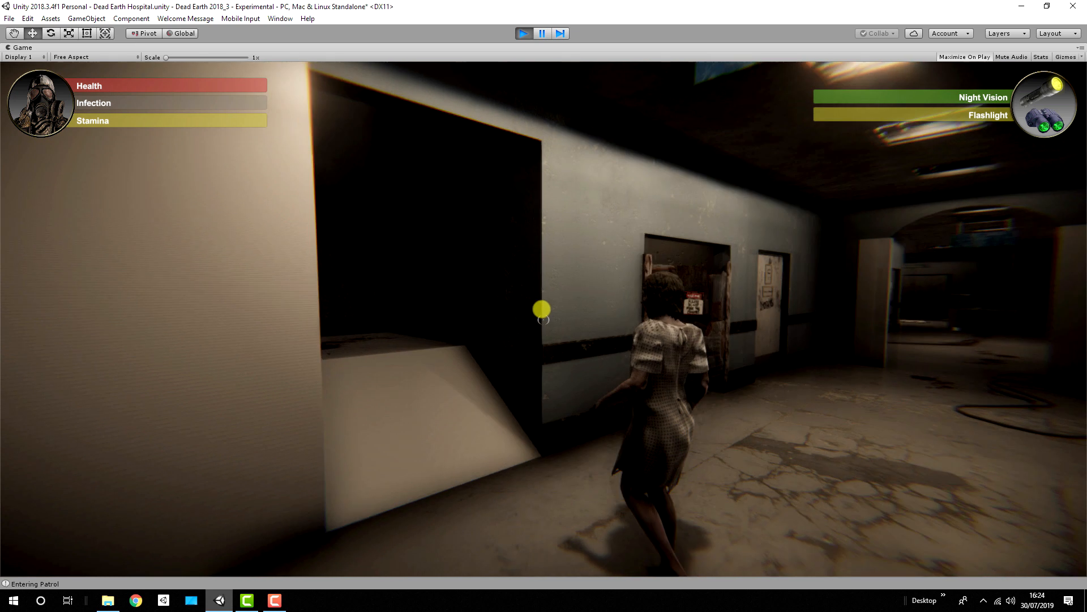
pyautogui.press('d')
pyautogui.press('w')
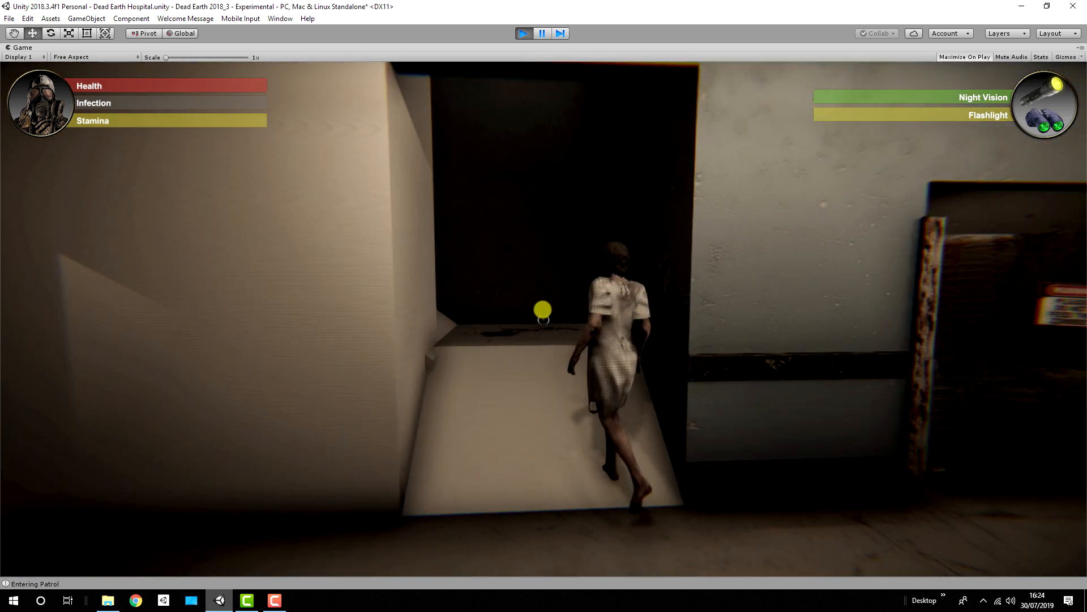
pyautogui.press('w')
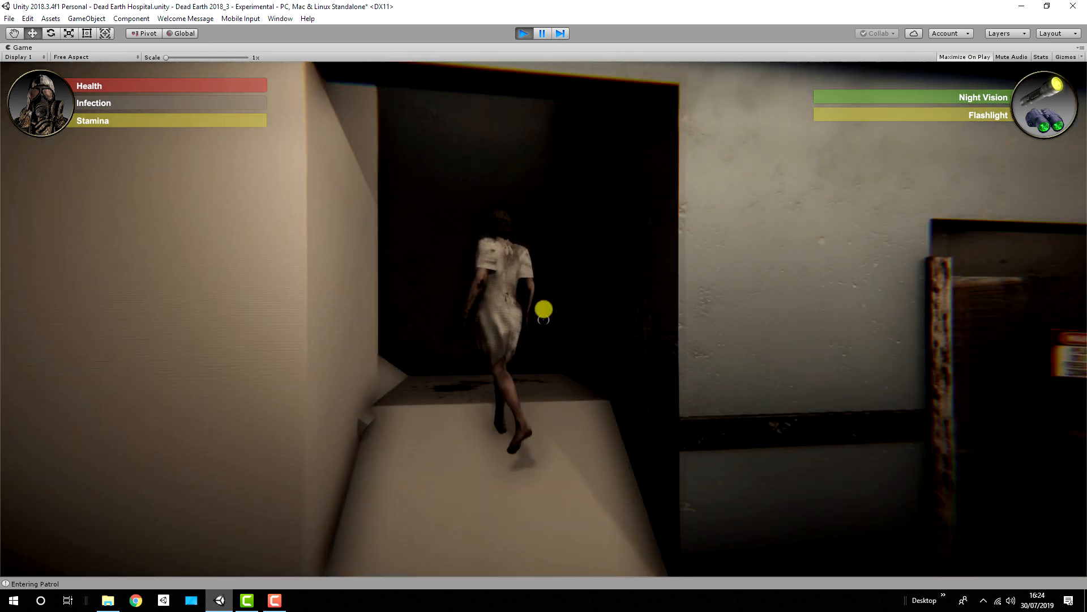
pyautogui.press('w')
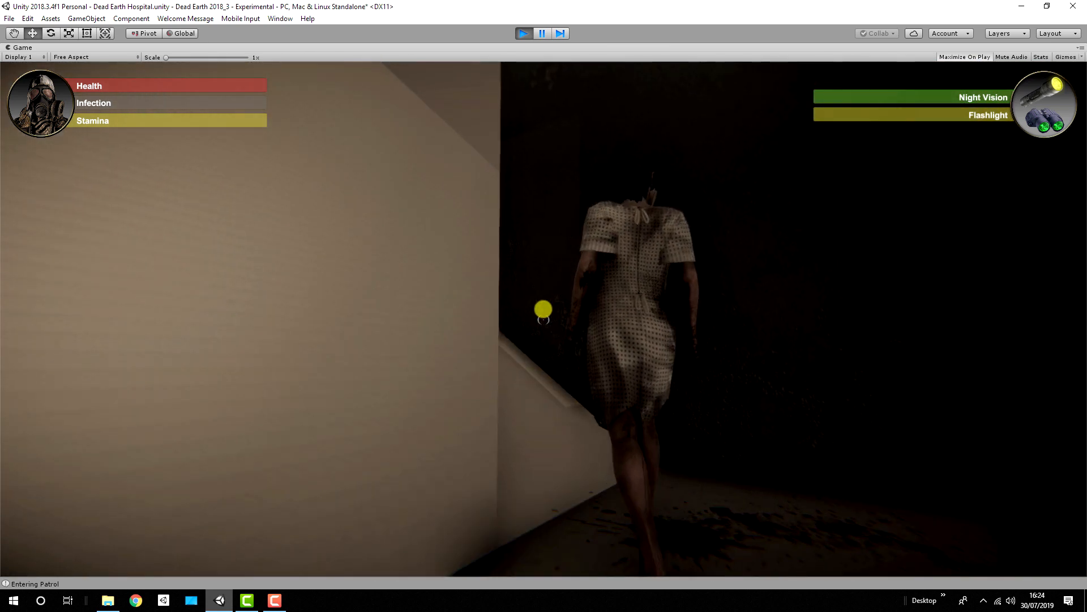
pyautogui.press('s')
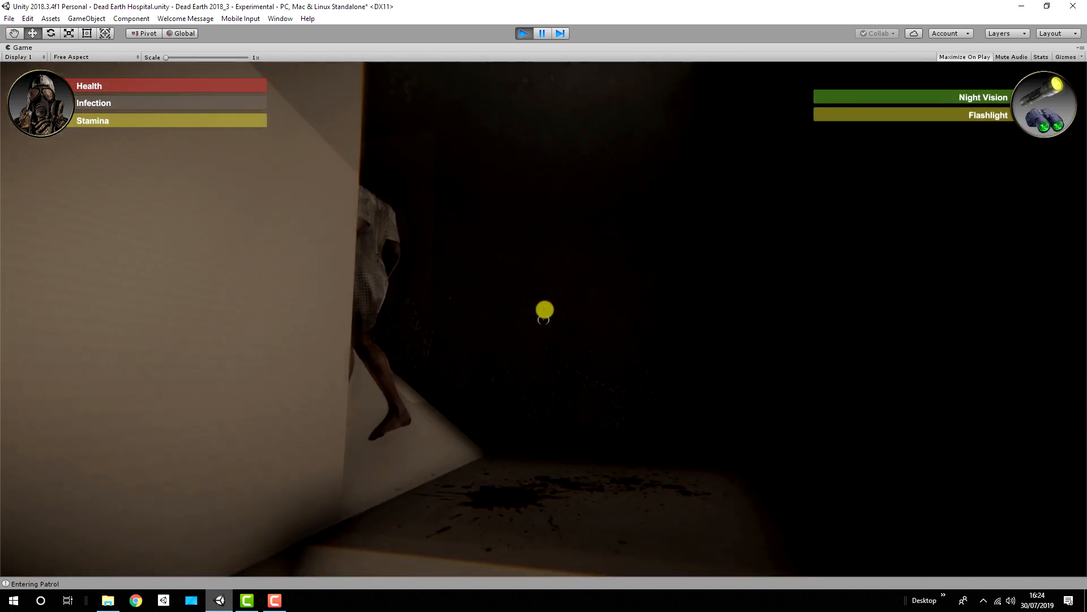
pyautogui.press('w')
pyautogui.hotkey('shift', 'w')
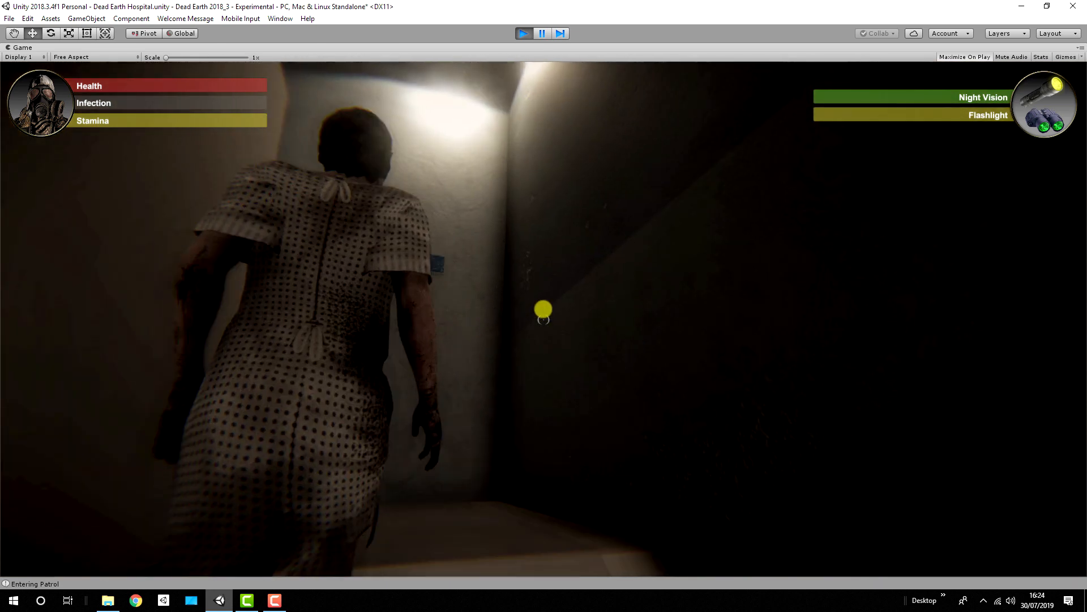
pyautogui.hotkey('shift', 'w')
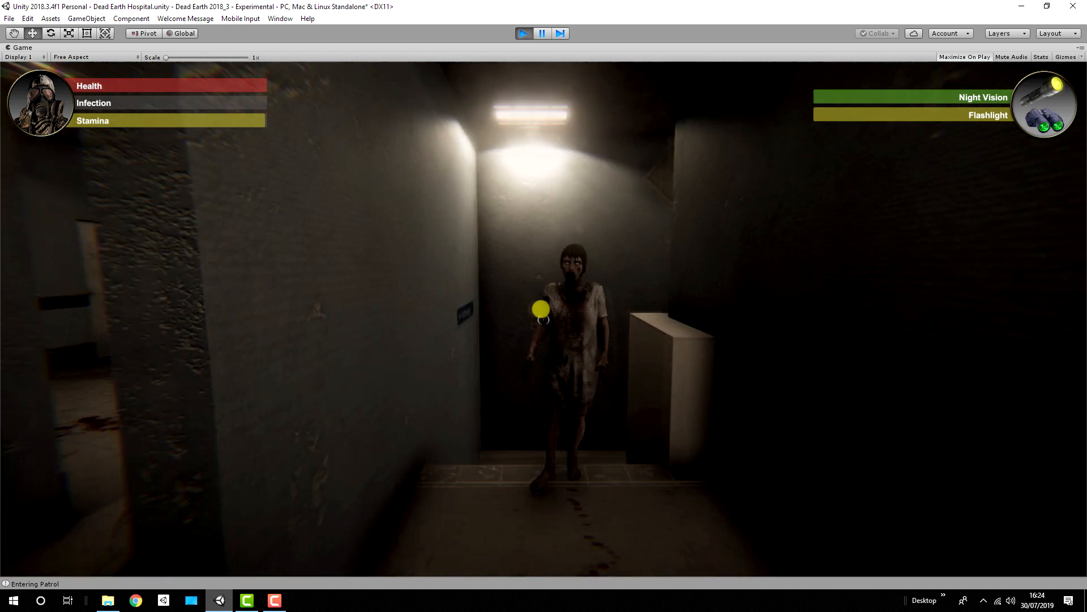
pyautogui.hotkey('shift', 'w')
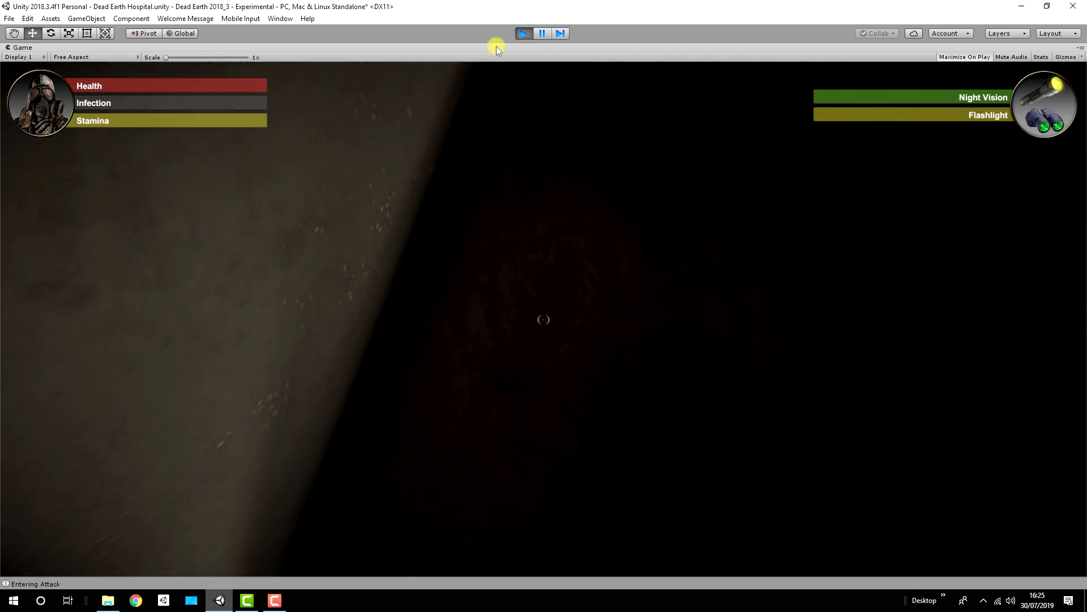
pyautogui.click(524, 33)
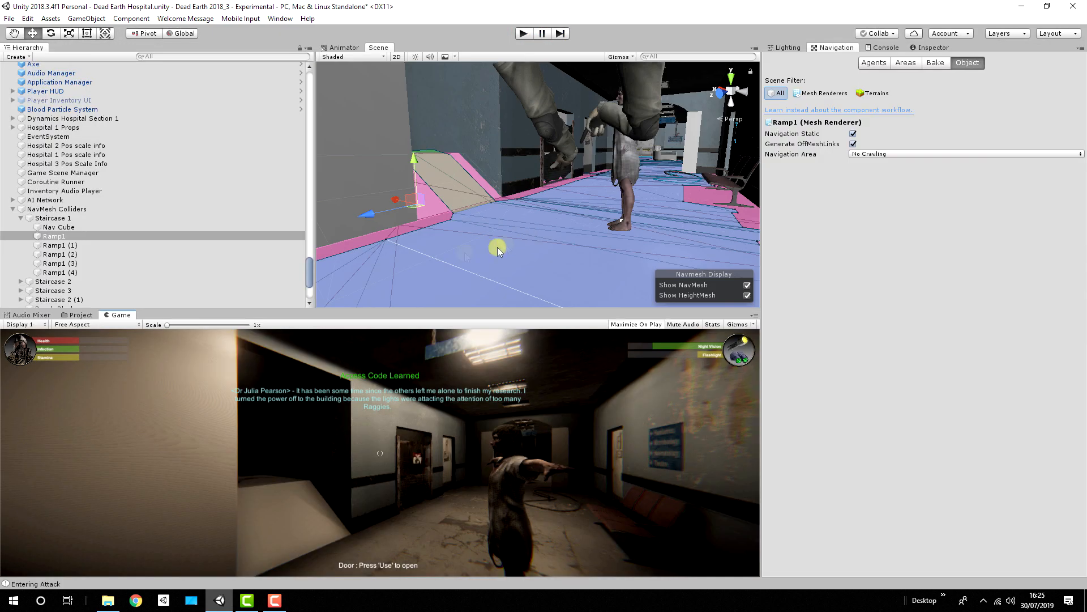
# Step: Deactivate the NavMesh Colliders parent object to hide all staircase ramps
pyautogui.click(67, 209)
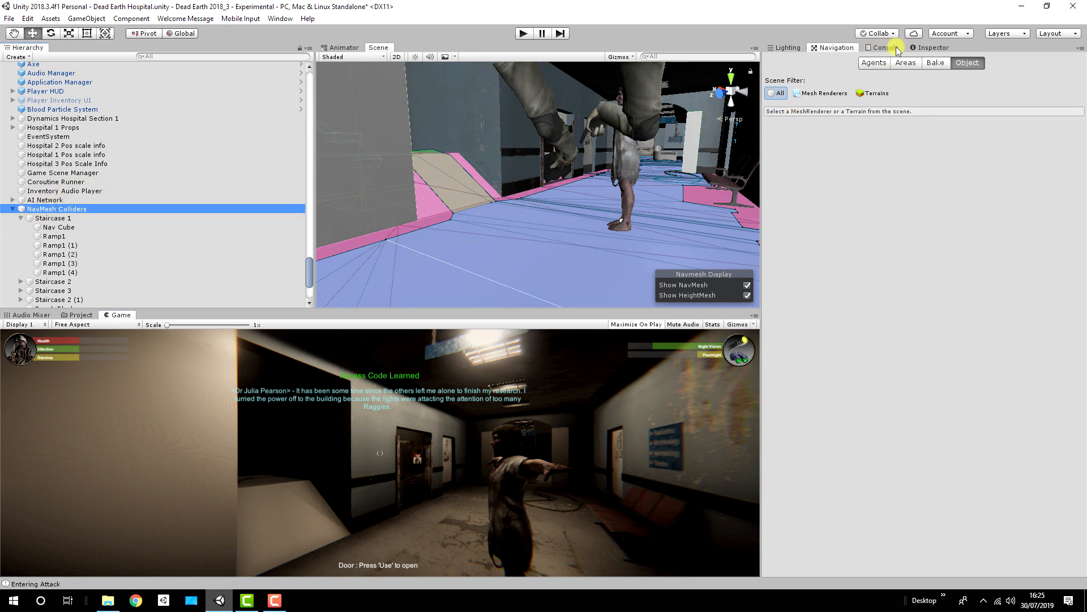
pyautogui.click(932, 48)
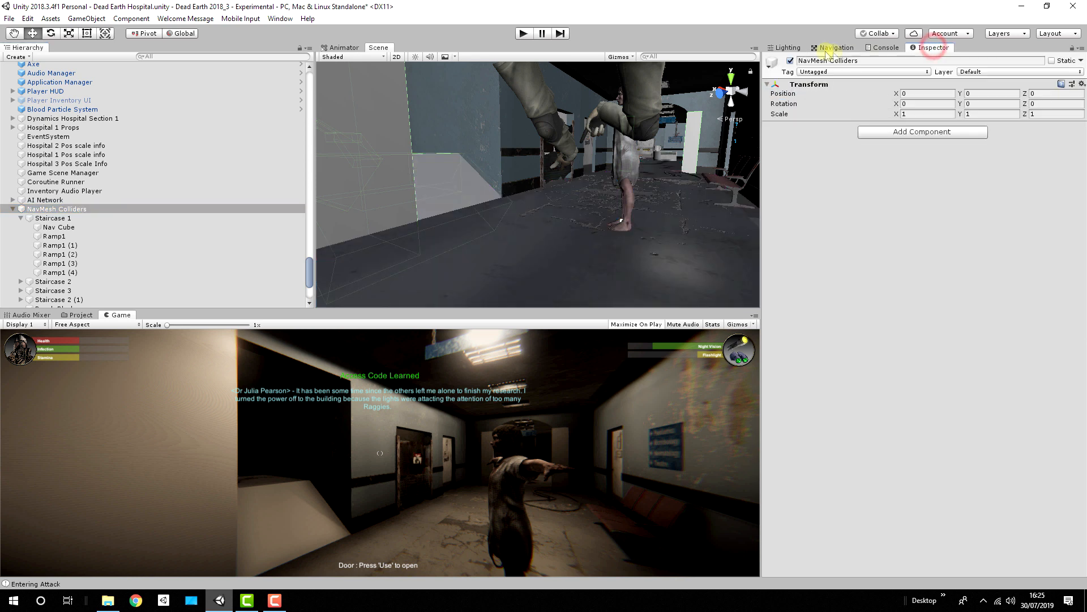
pyautogui.click(790, 60)
# Step: Find MainStatic by filtering the scene objects for "main", reactivate it and clear the filter
pyautogui.click(157, 56)
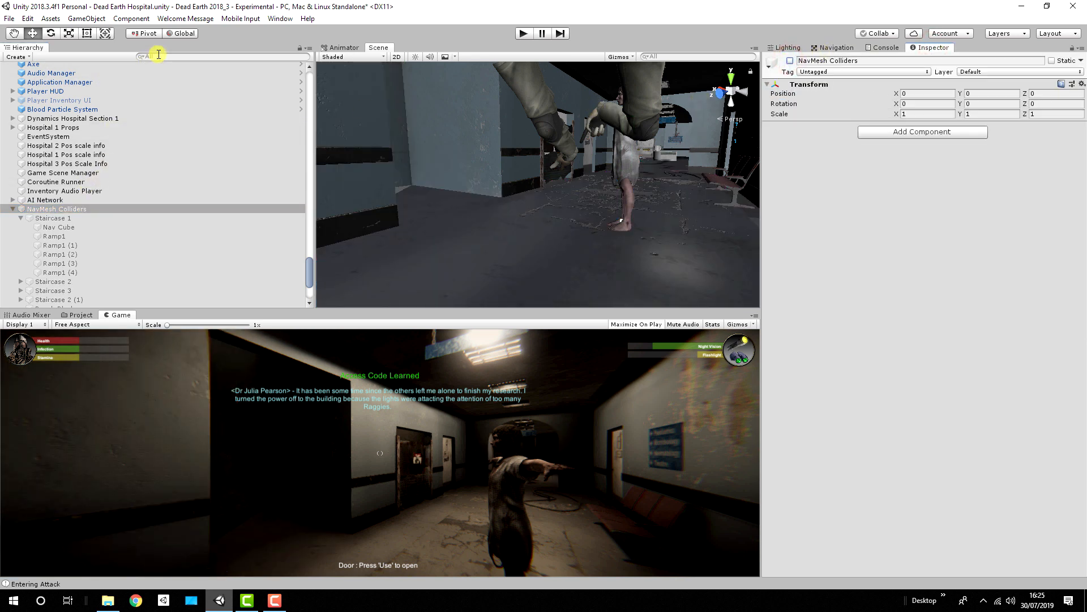
pyautogui.write('main')
pyautogui.click(35, 85)
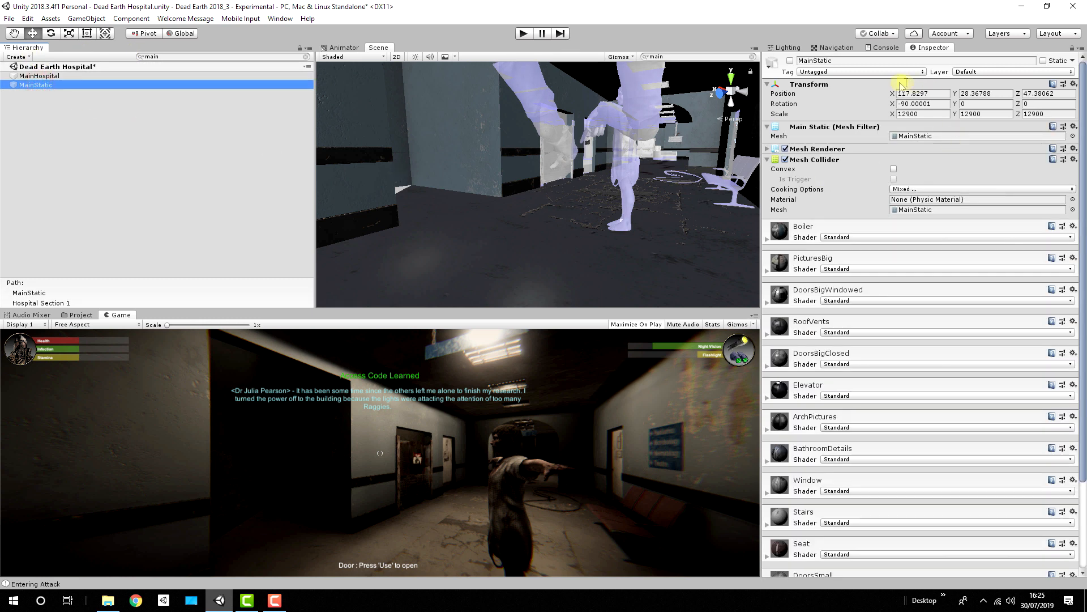
pyautogui.click(790, 61)
pyautogui.click(155, 58)
pyautogui.press('BackSpace')
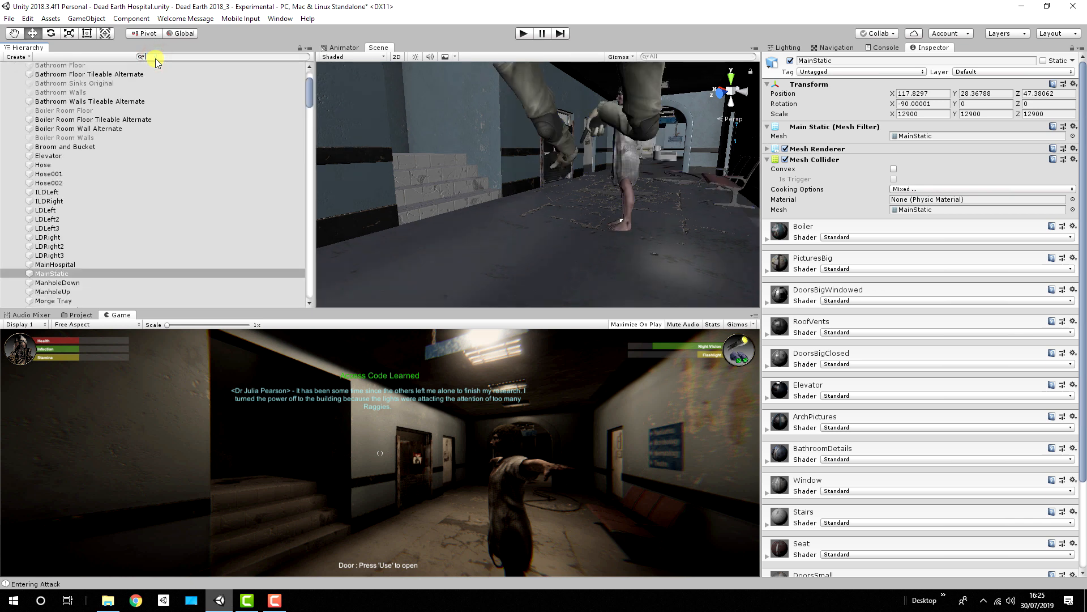
# Step: Run the game with the real staircase restored and follow the zombie up the steps
pyautogui.keyDown('alt'); pyautogui.moveTo(558, 205); pyautogui.dragTo(478, 161); pyautogui.keyUp('alt')
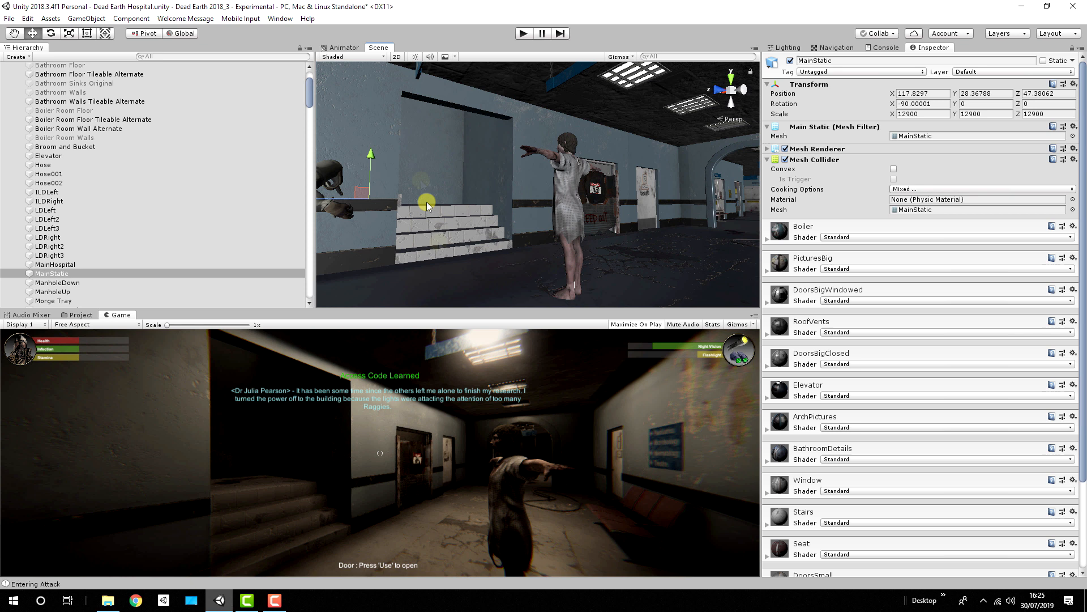
pyautogui.click(523, 33)
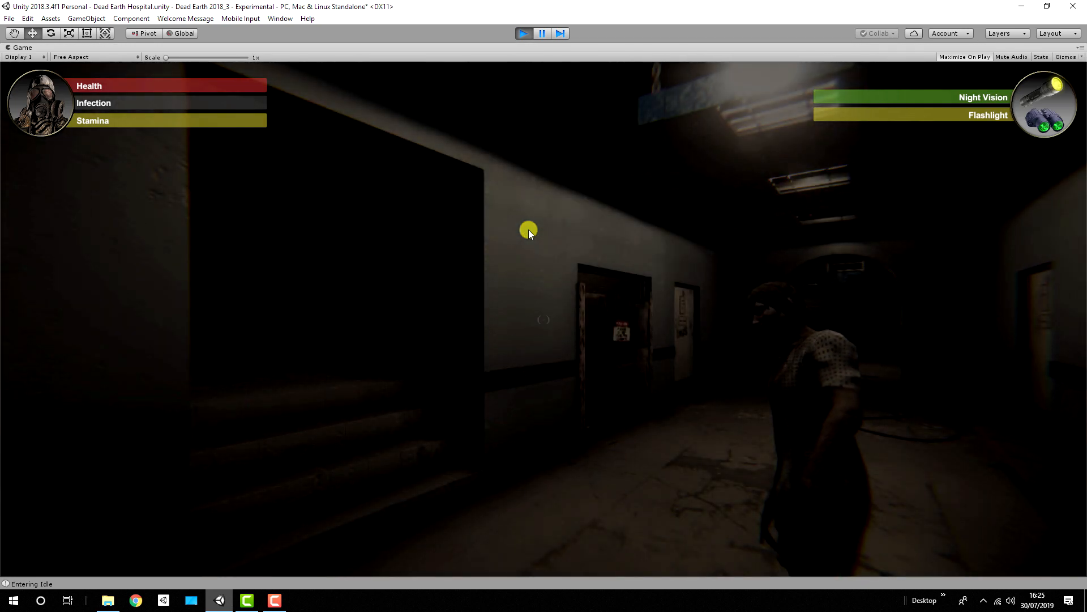
pyautogui.click(529, 229)
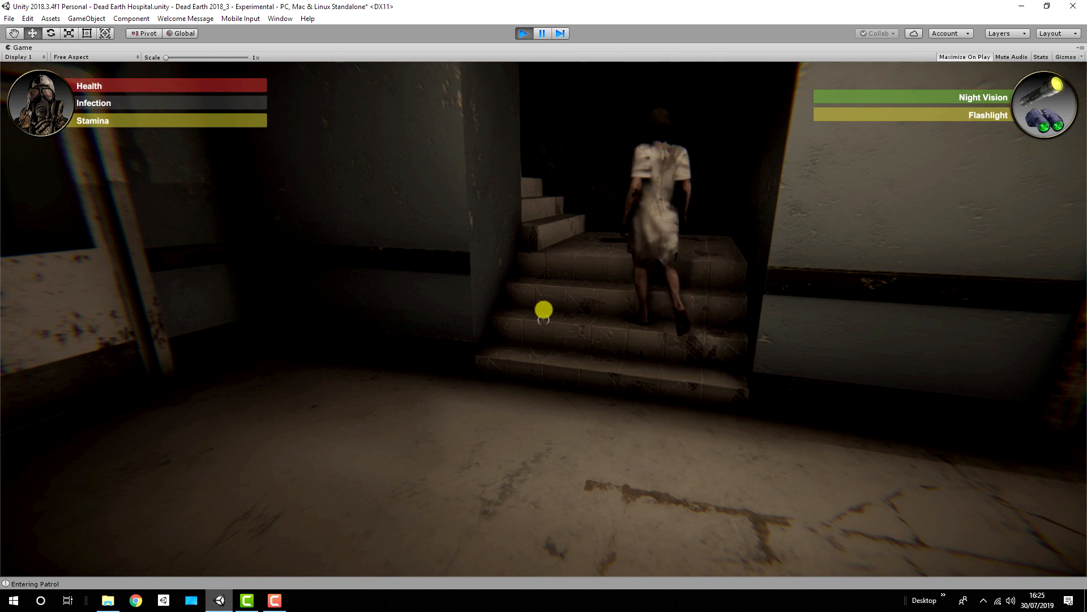
pyautogui.press('w')
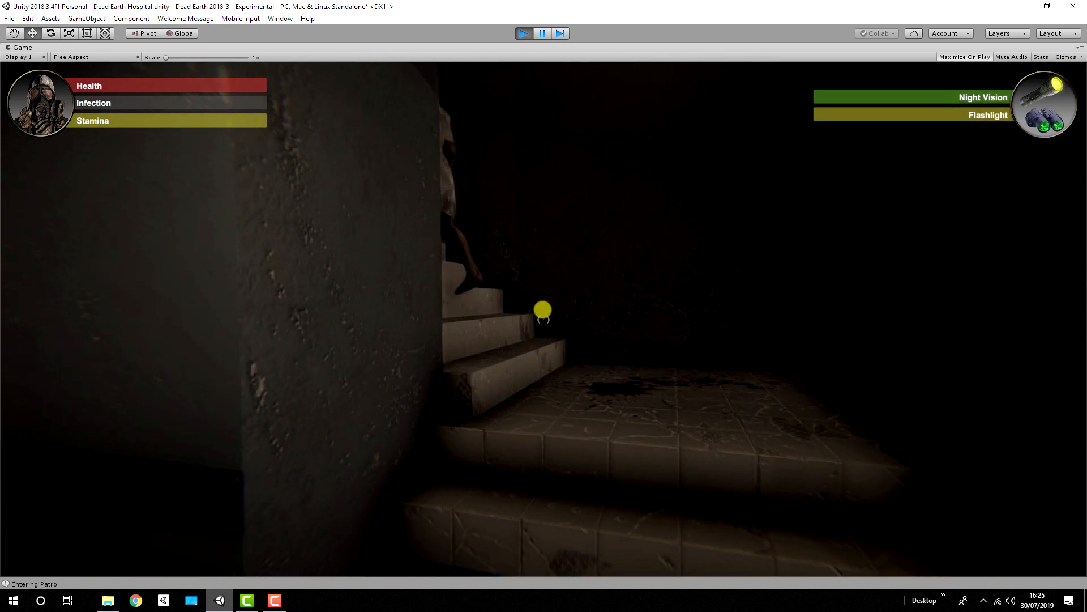
pyautogui.press('w')
pyautogui.press('w')
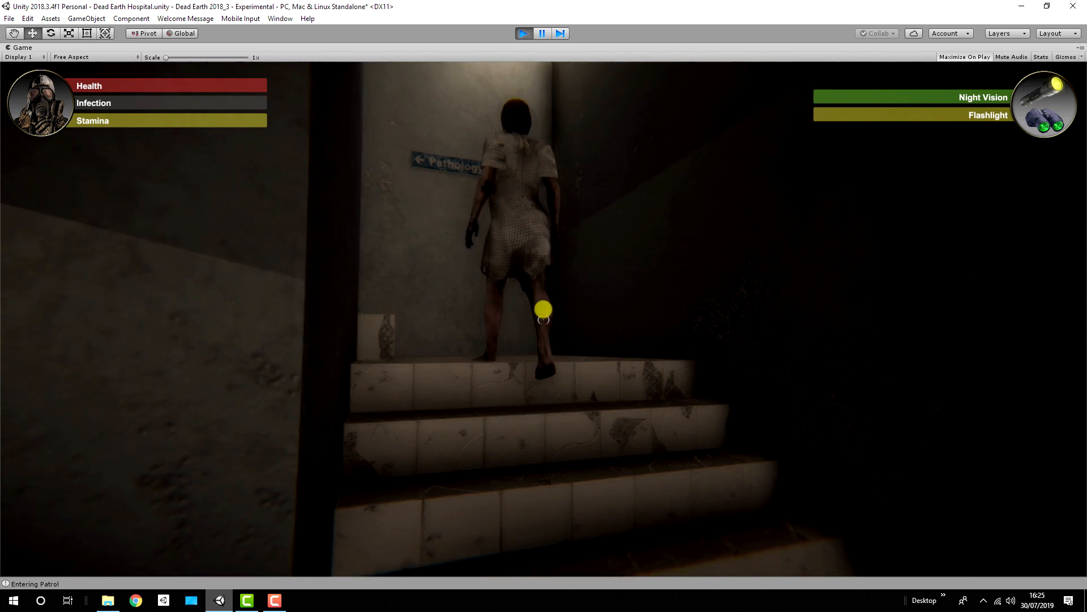
pyautogui.press('s')
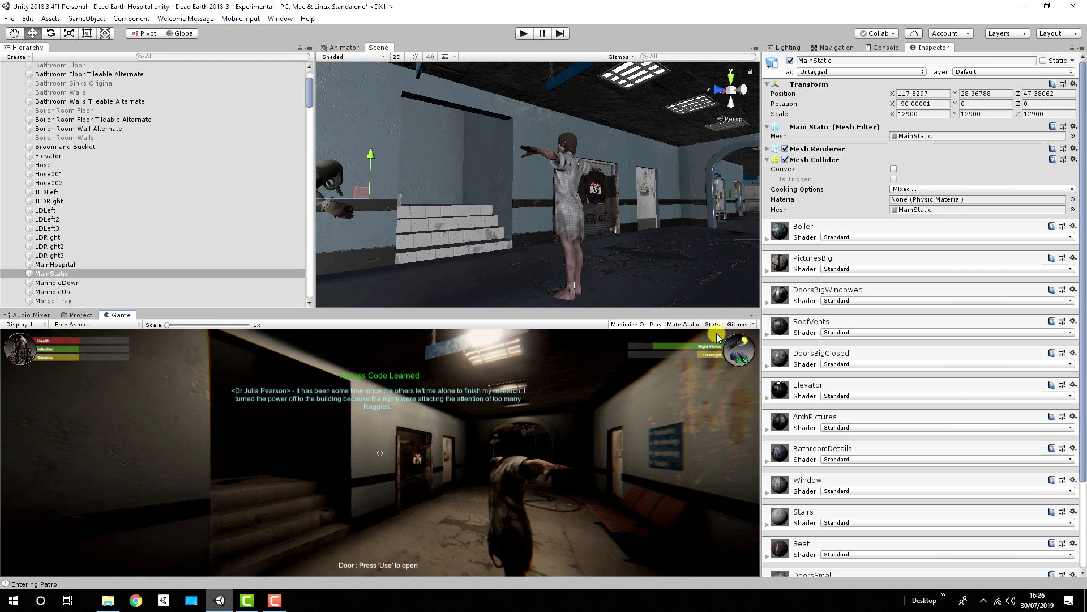
# Step: Examine the staircase steps up close in the scene, including the zombie walking on them in play mode
pyautogui.press('w')
pyautogui.moveTo(615, 196); pyautogui.dragTo(375, 267, button='right')
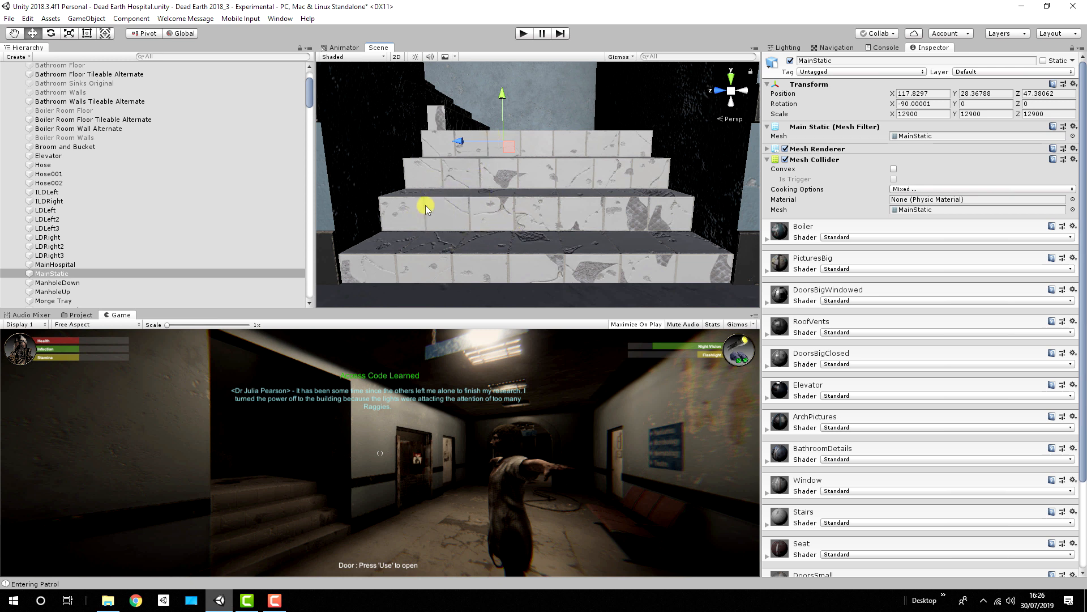
pyautogui.moveTo(517, 162)
pyautogui.mouseDown(button='right')
pyautogui.moveTo(223, 121)
pyautogui.moveTo(508, 176)
pyautogui.mouseUp(button='right')
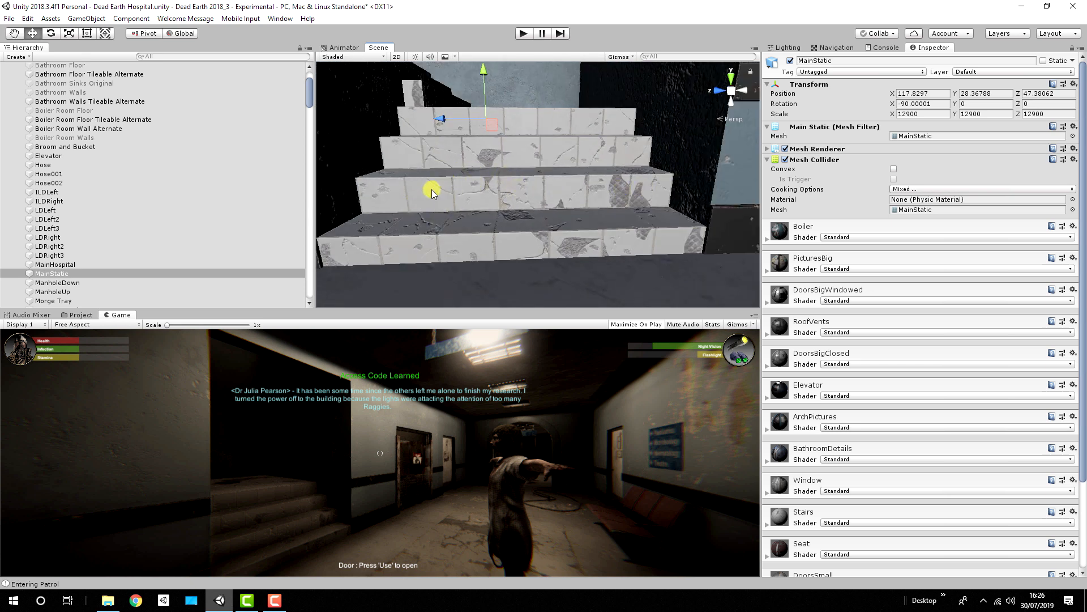
pyautogui.moveTo(468, 139); pyautogui.dragTo(571, 146, button='right')
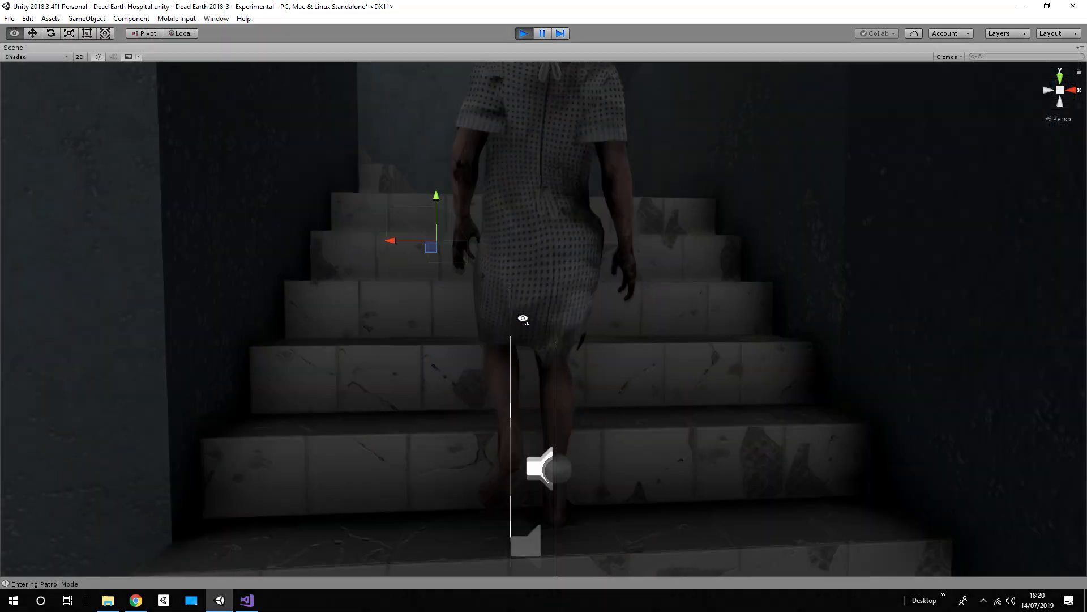
pyautogui.moveTo(521, 315); pyautogui.dragTo(792, 331, button='right')
pyautogui.press('w')
pyautogui.press('w')
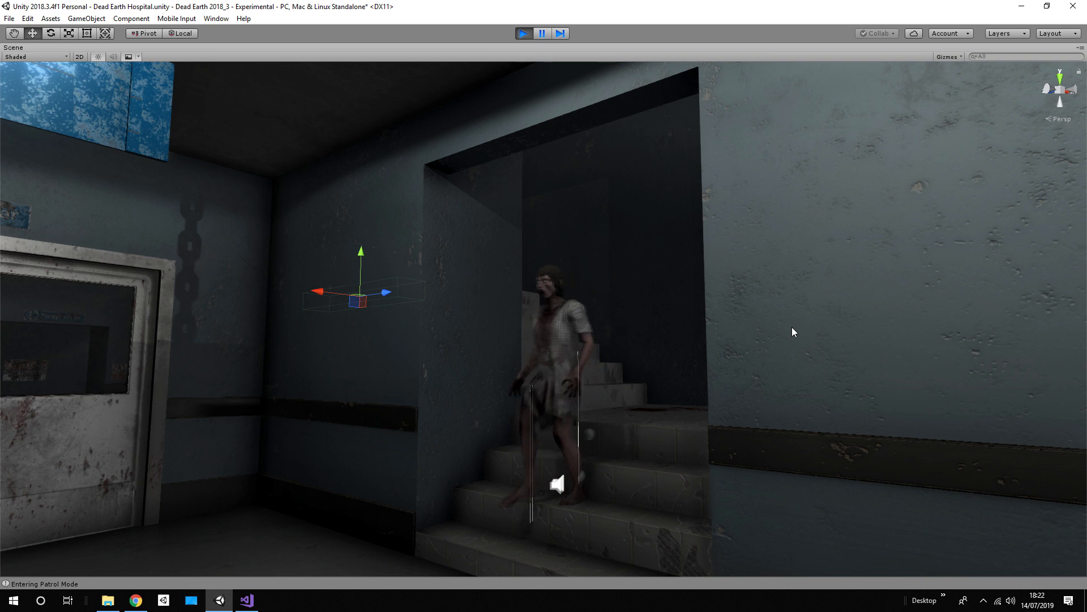
pyautogui.moveTo(692, 311); pyautogui.dragTo(665, 345, button='right')
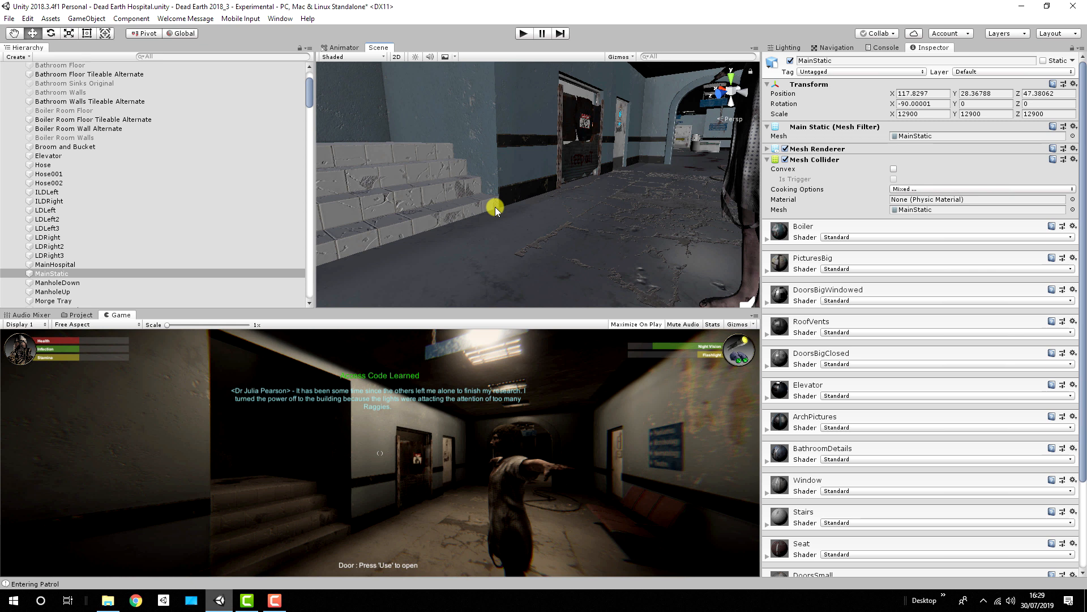
# Step: Open the Procedural IK Foot System Data folder under Dead Earth > Animations in the project assets
pyautogui.click(79, 315)
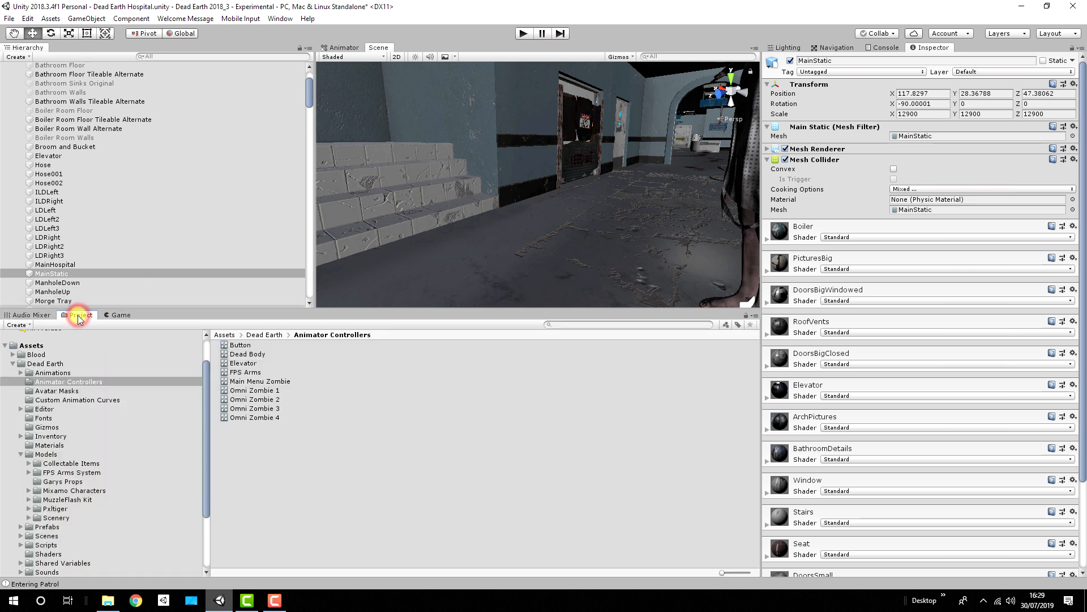
pyautogui.scroll(3, 134, 201)
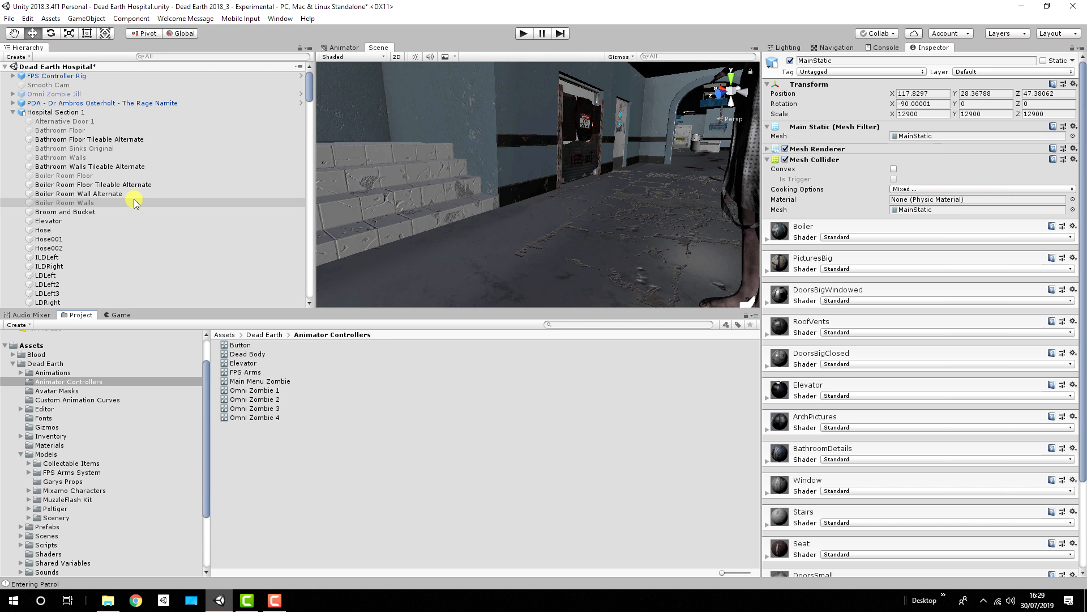
pyautogui.click(39, 363)
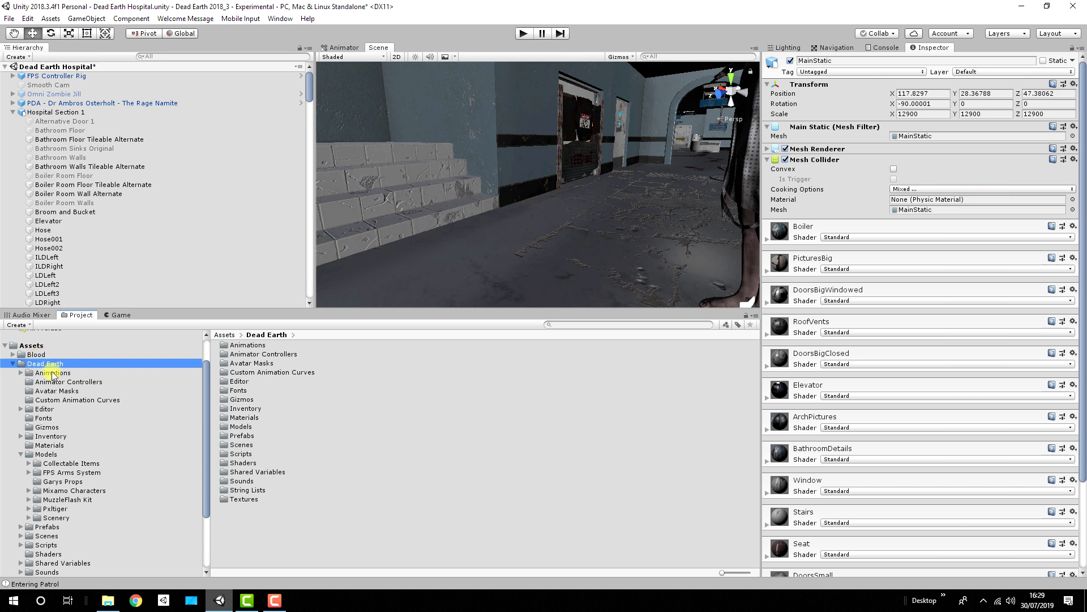
pyautogui.click(51, 371)
pyautogui.click(22, 372)
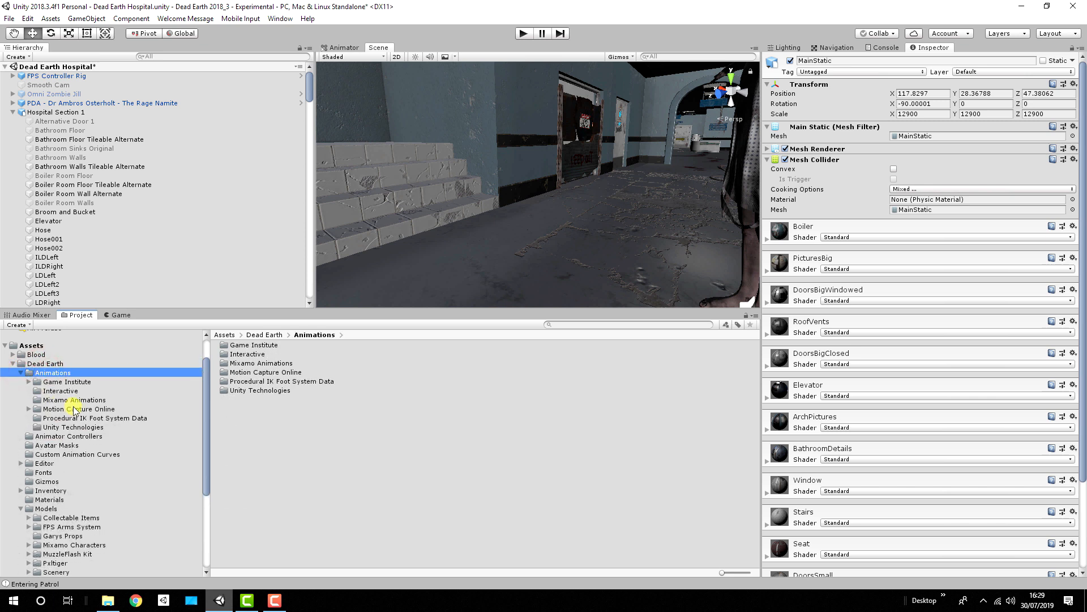
pyautogui.click(90, 420)
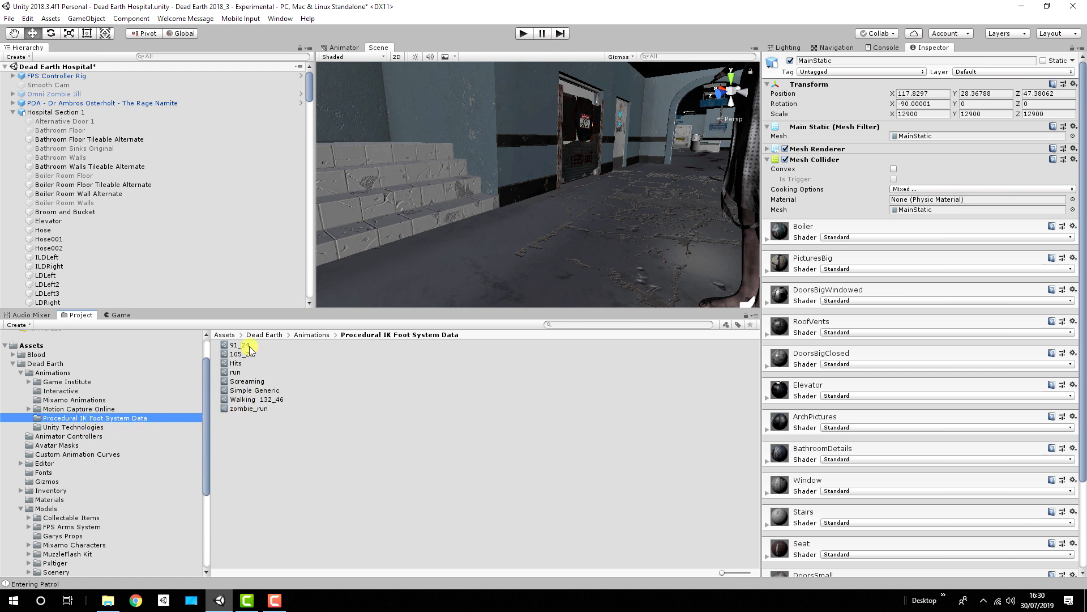
# Step: Review the Procedural IK Step System settings of the 91_24, 105_25 and Hits assets
pyautogui.click(243, 347)
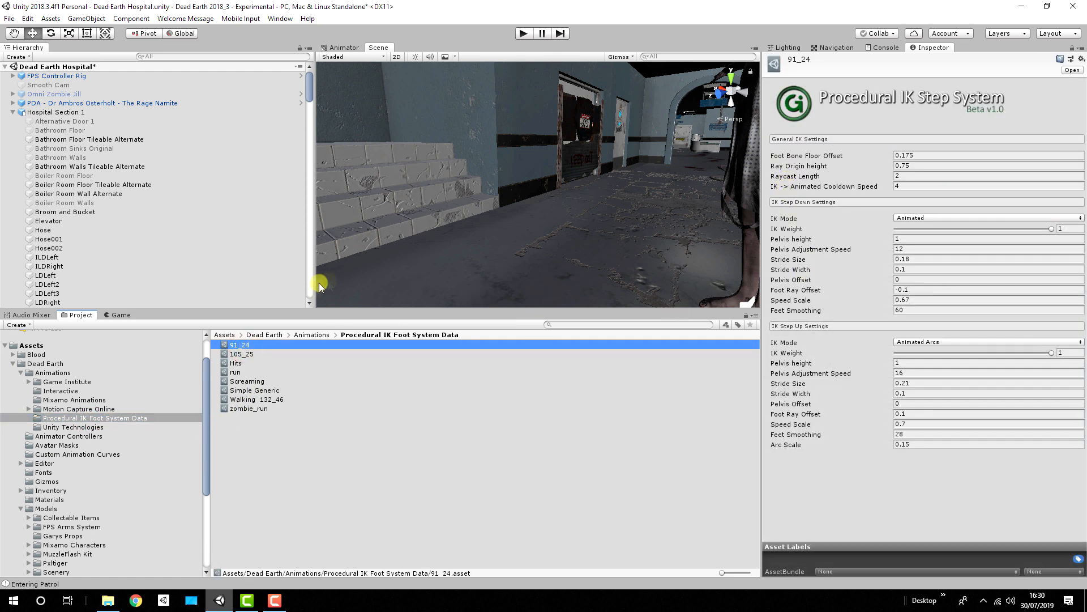
pyautogui.click(249, 355)
pyautogui.click(236, 363)
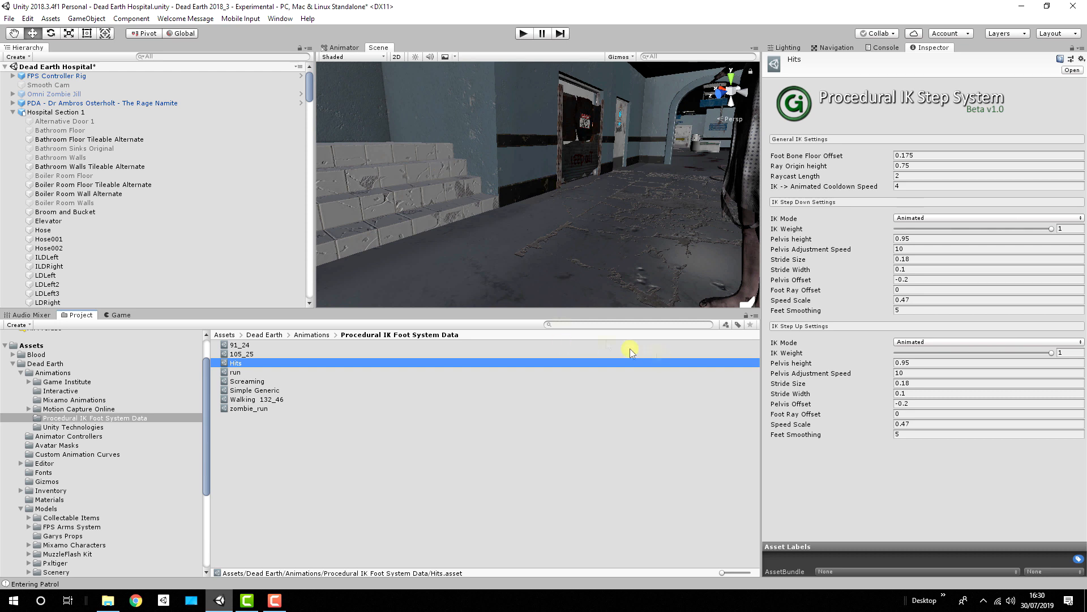
# Step: Inspect the Zombie Walk state in Omni Zombie Jill's animator and the settings of its Walking 132_46 step data
pyautogui.click(68, 94)
pyautogui.click(12, 94)
pyautogui.moveTo(632, 171); pyautogui.dragTo(515, 158, button='middle')
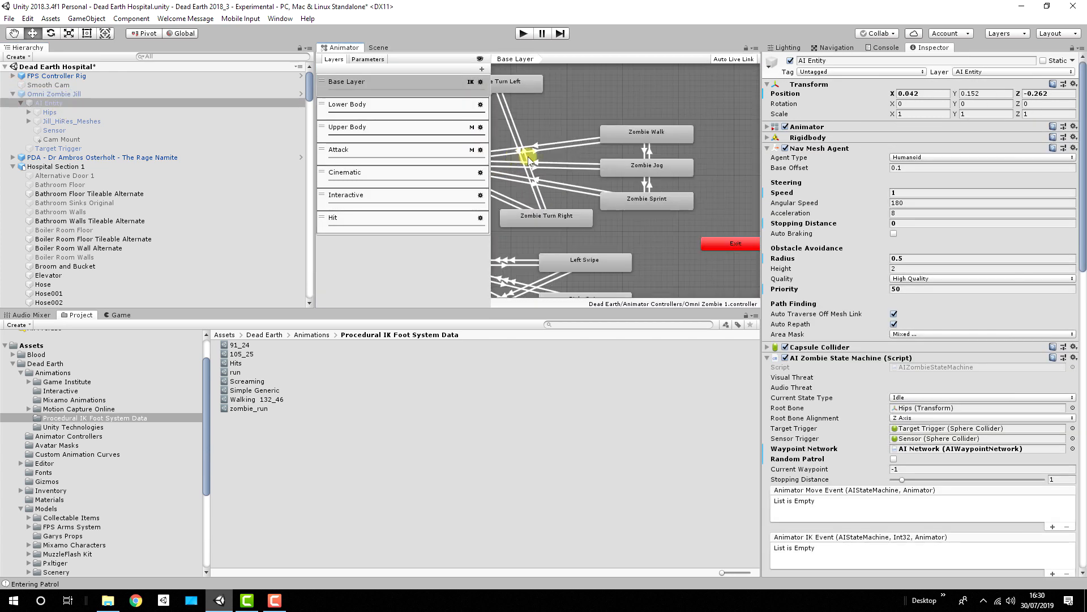
pyautogui.click(647, 130)
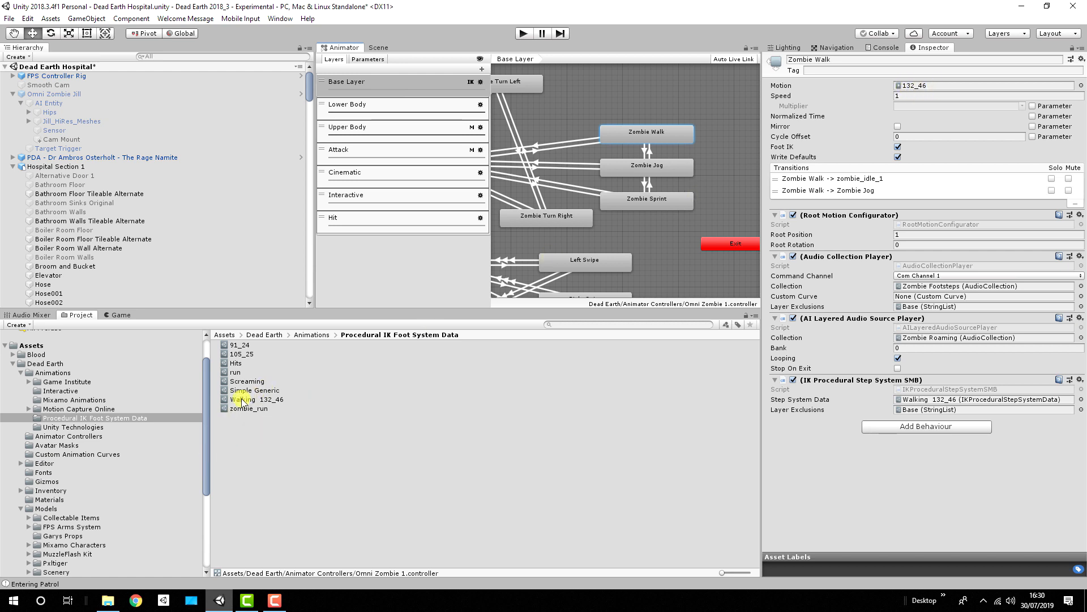
pyautogui.click(268, 399)
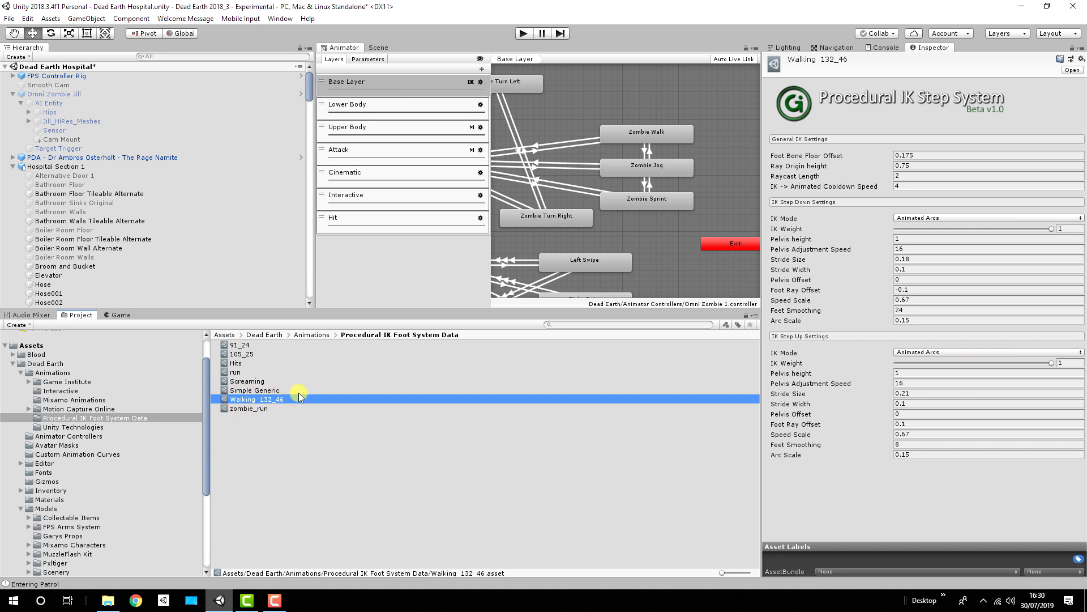
# Step: Inspect the Zombie Jog state and its zombie_run step data, including the IK Mode options for stepping down
pyautogui.click(647, 167)
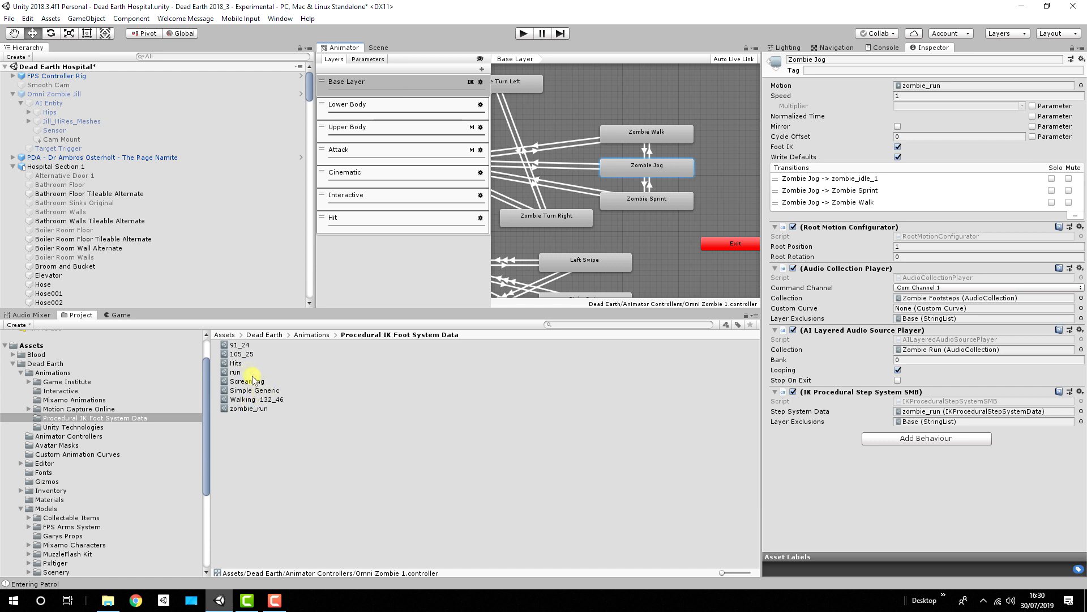
pyautogui.click(246, 409)
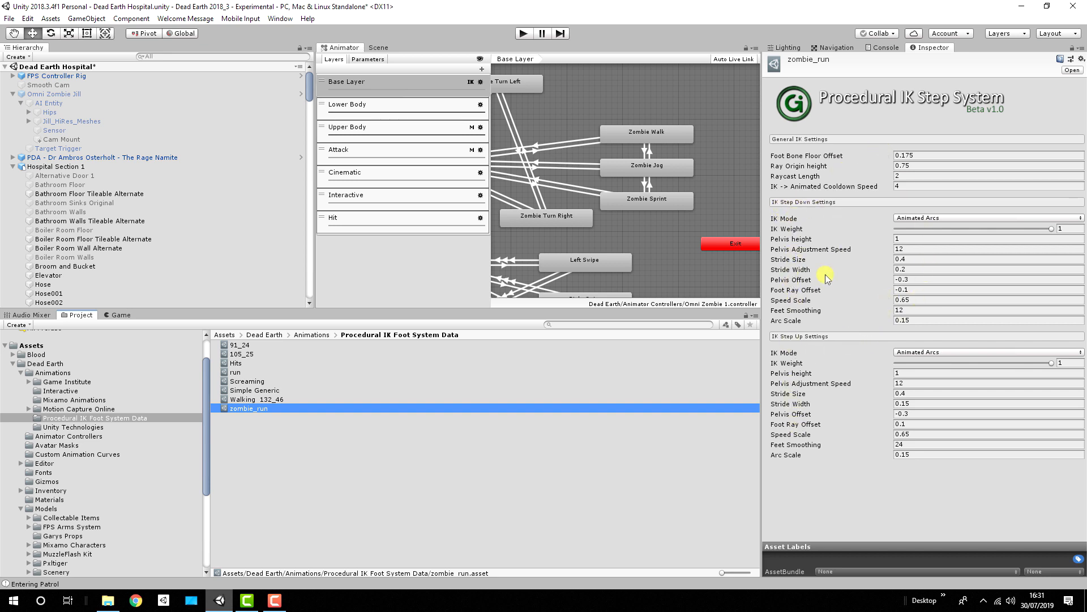
pyautogui.click(918, 219)
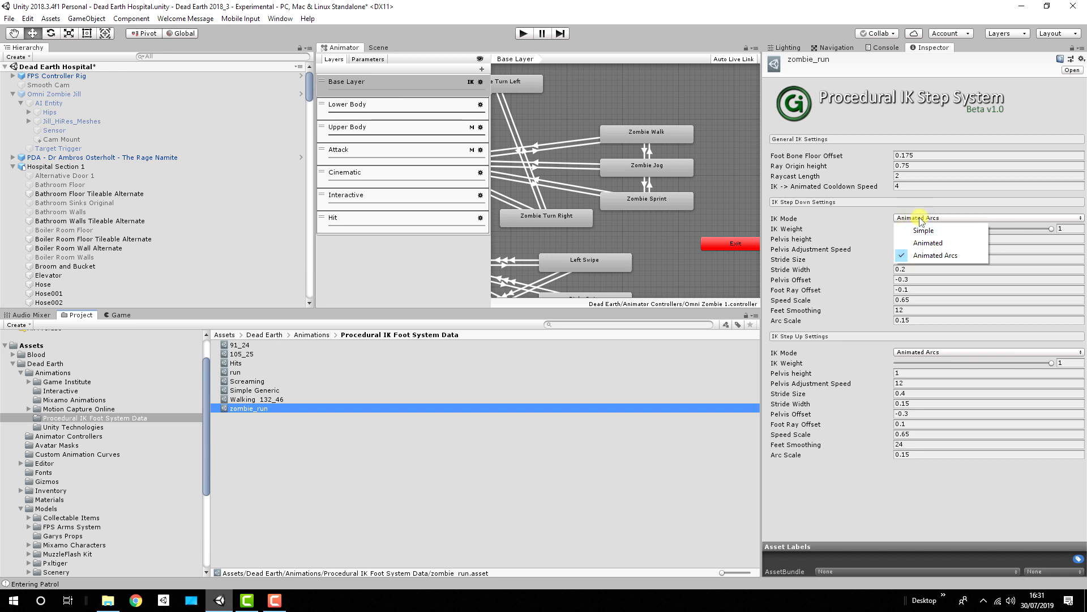
pyautogui.click(824, 218)
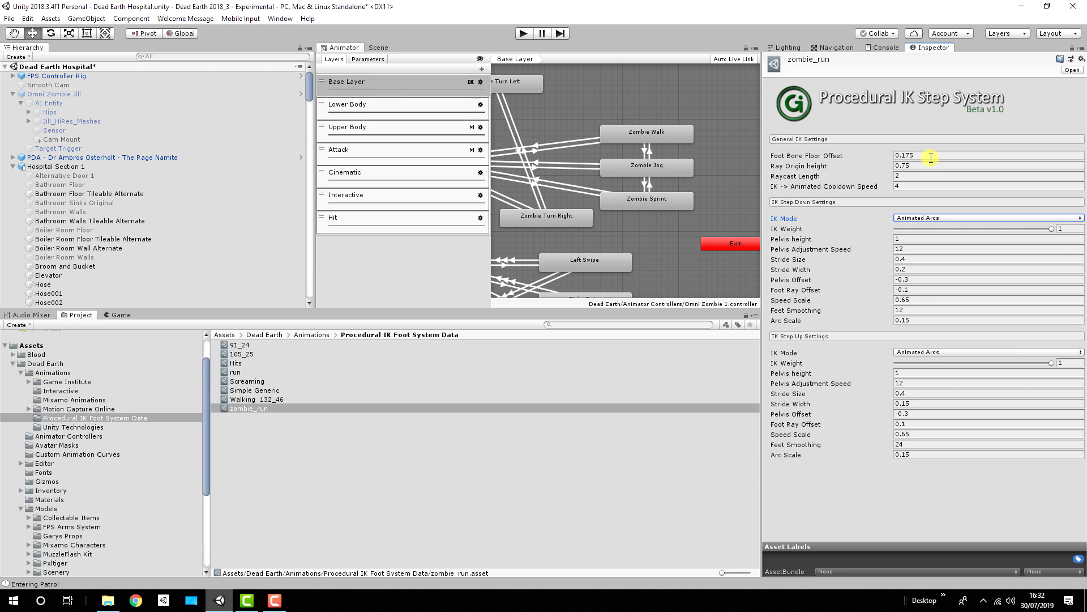
# Step: Review zombie_run's Foot Bone Floor Offset, Ray Origin height, step-up Stride Size and Stride Width, and step-down Speed Scale
pyautogui.moveTo(931, 158); pyautogui.dragTo(887, 156)
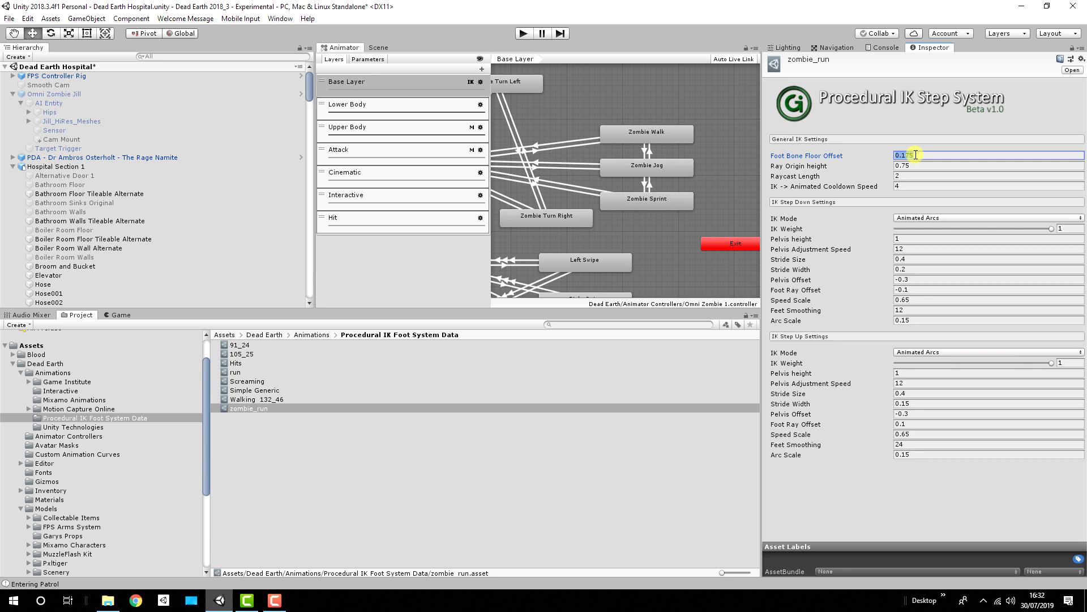
pyautogui.click(940, 166)
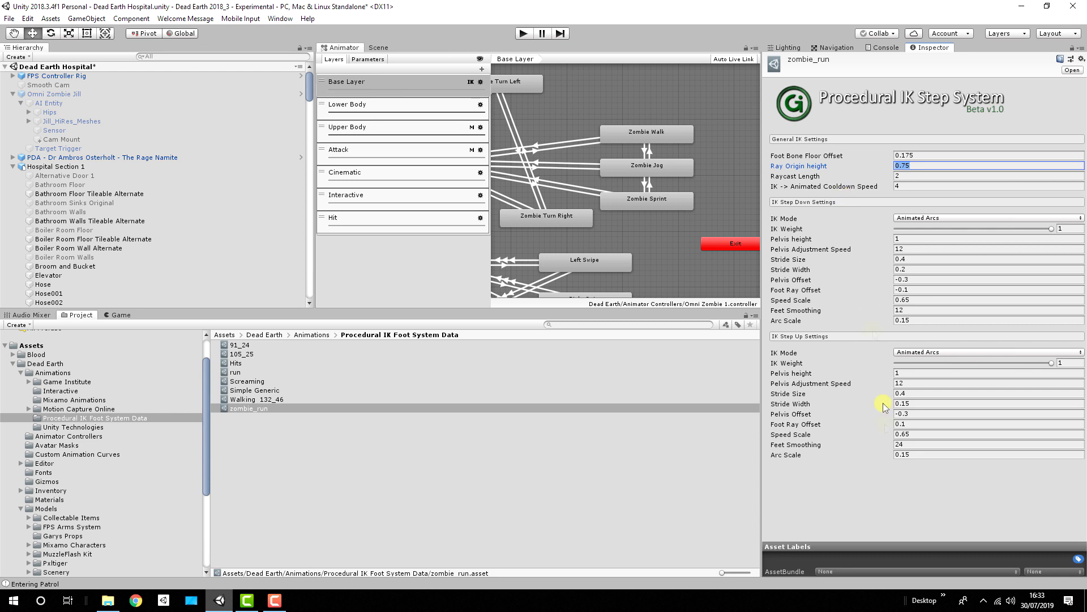
pyautogui.click(795, 393)
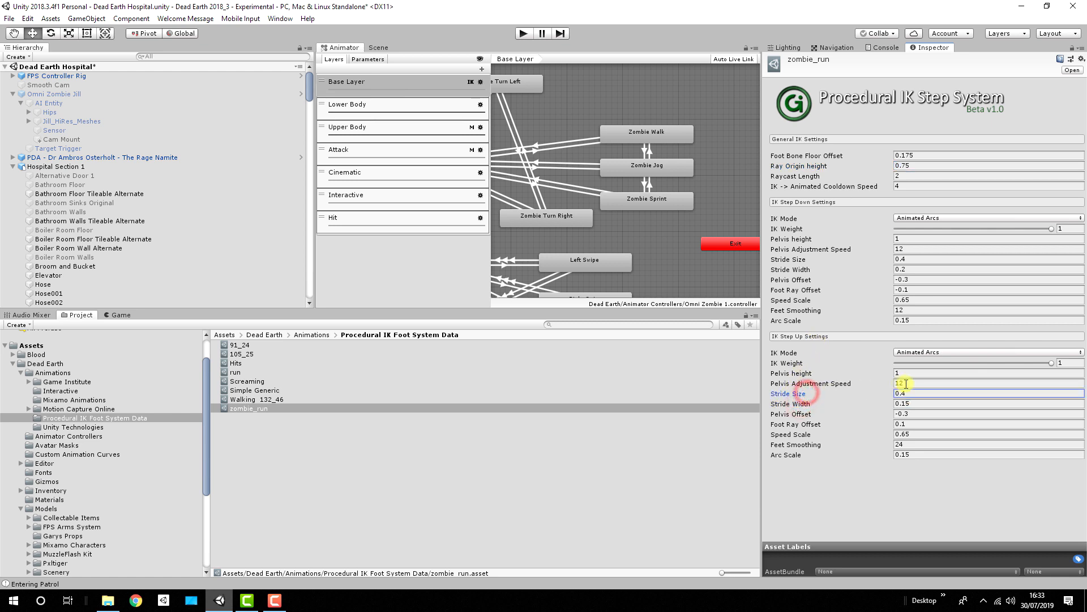
pyautogui.click(797, 404)
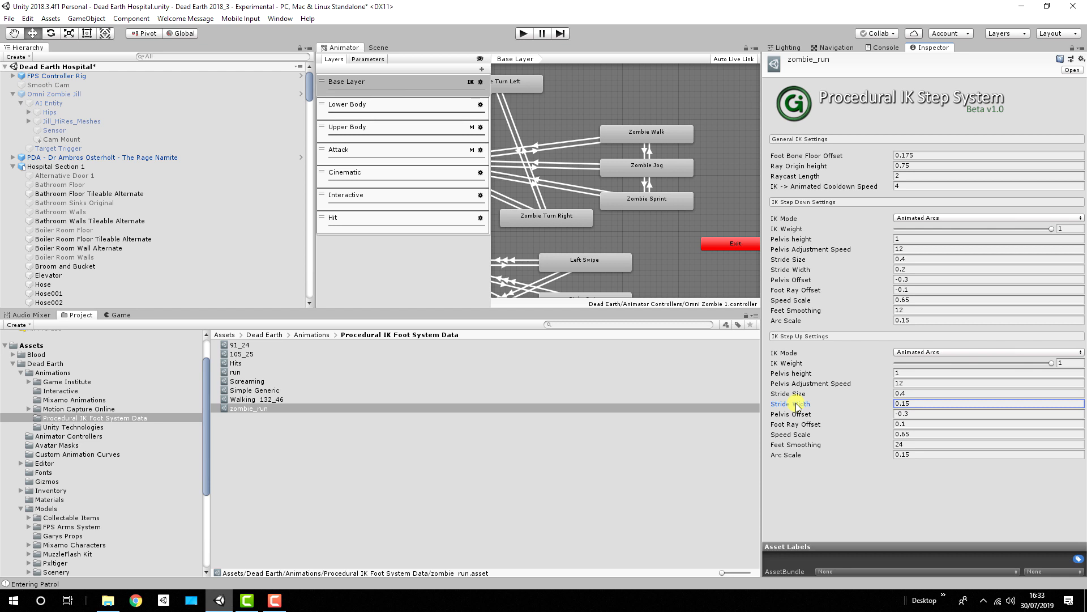
pyautogui.click(800, 301)
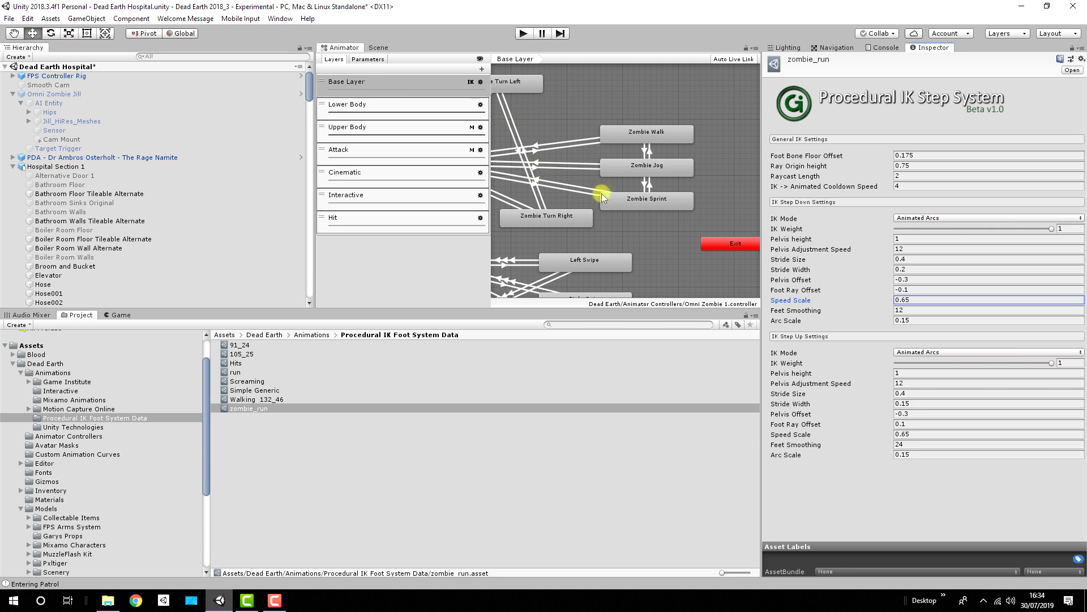
# Step: Open the Zombie Walk state's 132_46 animation clip and show its Curves section with the IKSS stride, planted and arc curves
pyautogui.click(655, 136)
pyautogui.doubleClick(655, 136)
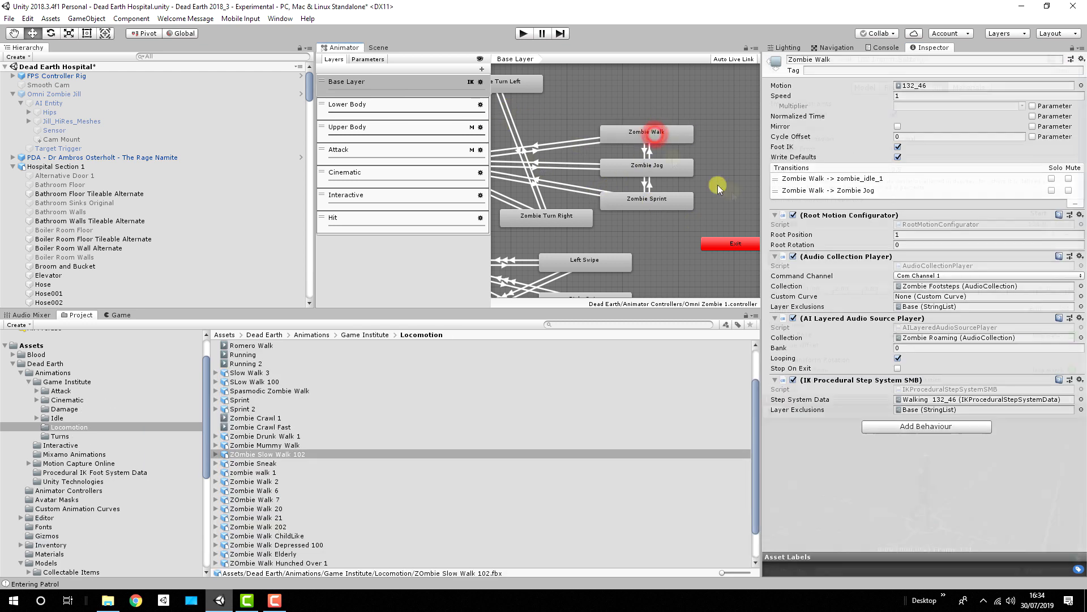
pyautogui.scroll(-5, 848, 260)
pyautogui.scroll(-3, 847, 261)
pyautogui.click(767, 324)
pyautogui.scroll(-6, 899, 281)
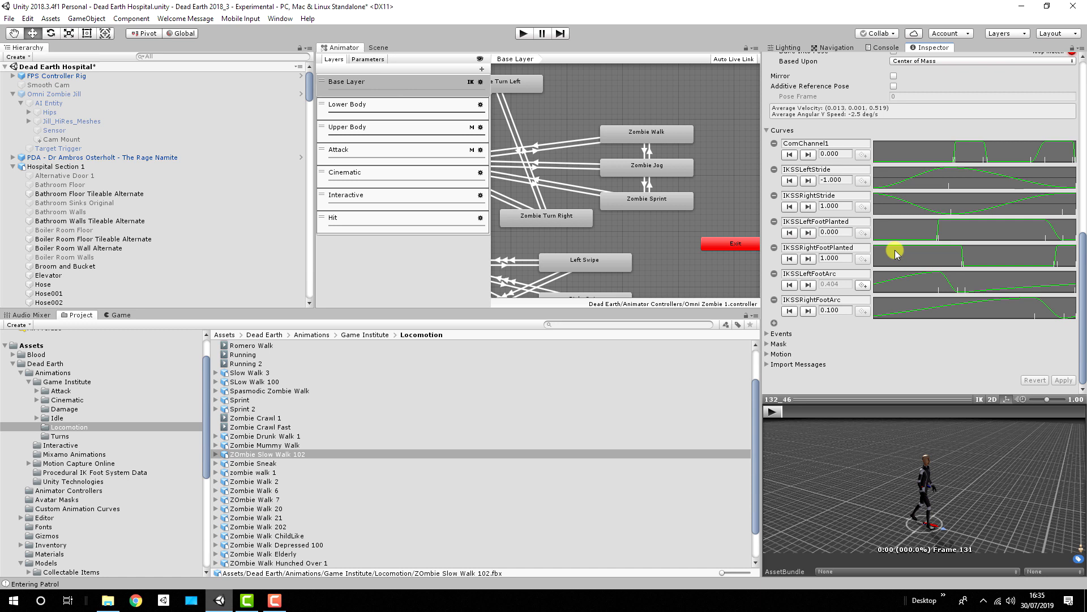
# Step: Scrub through the 132_46 clip preview to compare the walking poses with the foot curves
pyautogui.moveTo(784, 412)
pyautogui.mouseDown()
pyautogui.moveTo(877, 412)
pyautogui.moveTo(843, 413)
pyautogui.moveTo(892, 428)
pyautogui.moveTo(849, 430)
pyautogui.moveTo(876, 412)
pyautogui.moveTo(1062, 413)
pyautogui.moveTo(781, 412)
pyautogui.mouseUp()
pyautogui.moveTo(782, 413); pyautogui.dragTo(931, 418)
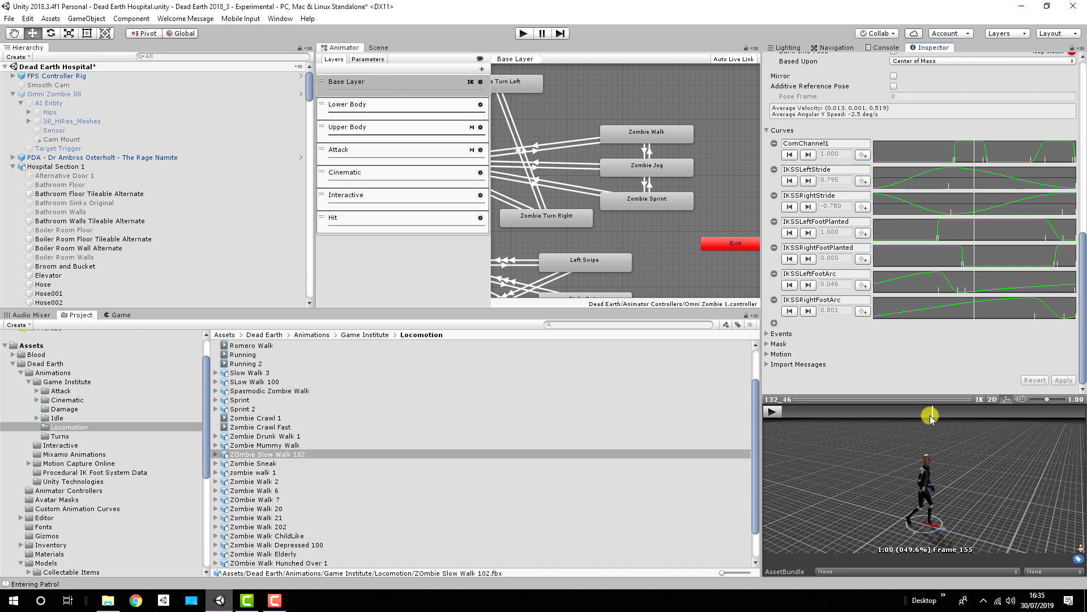
pyautogui.moveTo(930, 418); pyautogui.dragTo(990, 287)
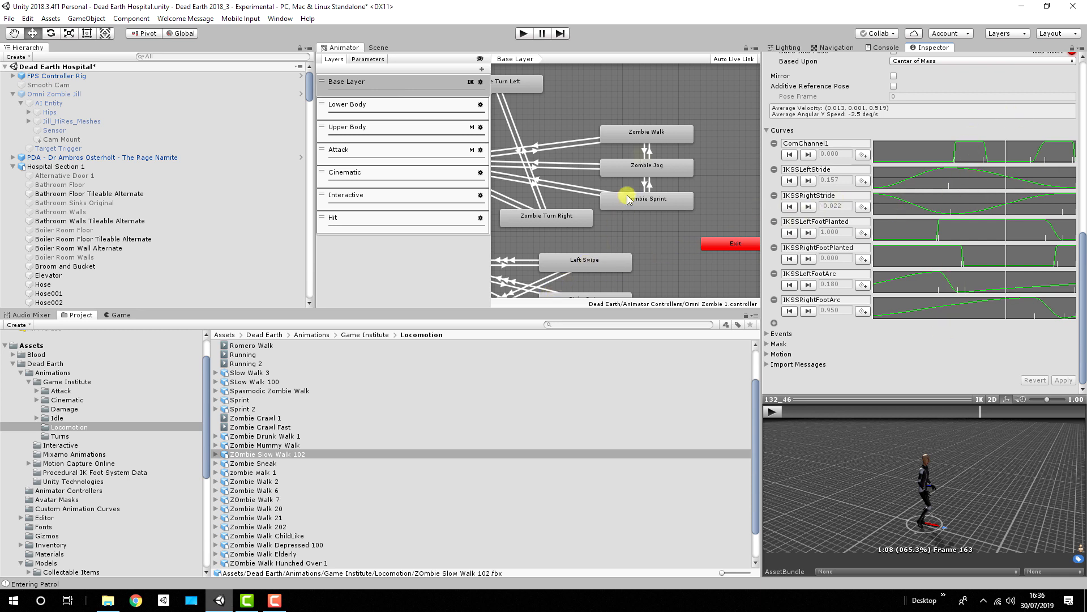
# Step: Locate the Zombie Walk state's Walking 132_46 step system data in the project assets
pyautogui.click(642, 133)
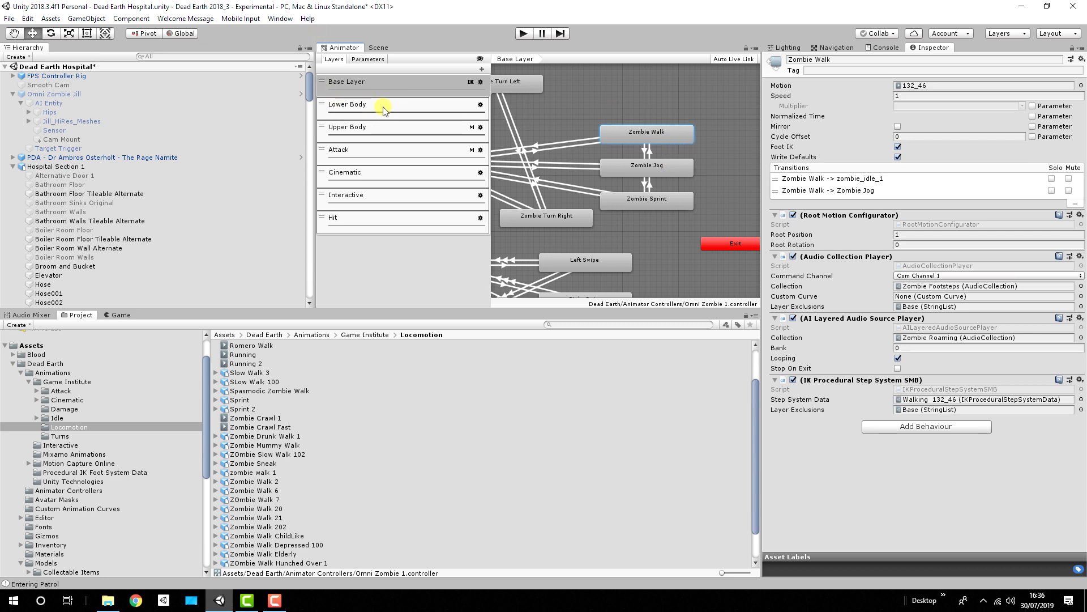
pyautogui.click(939, 399)
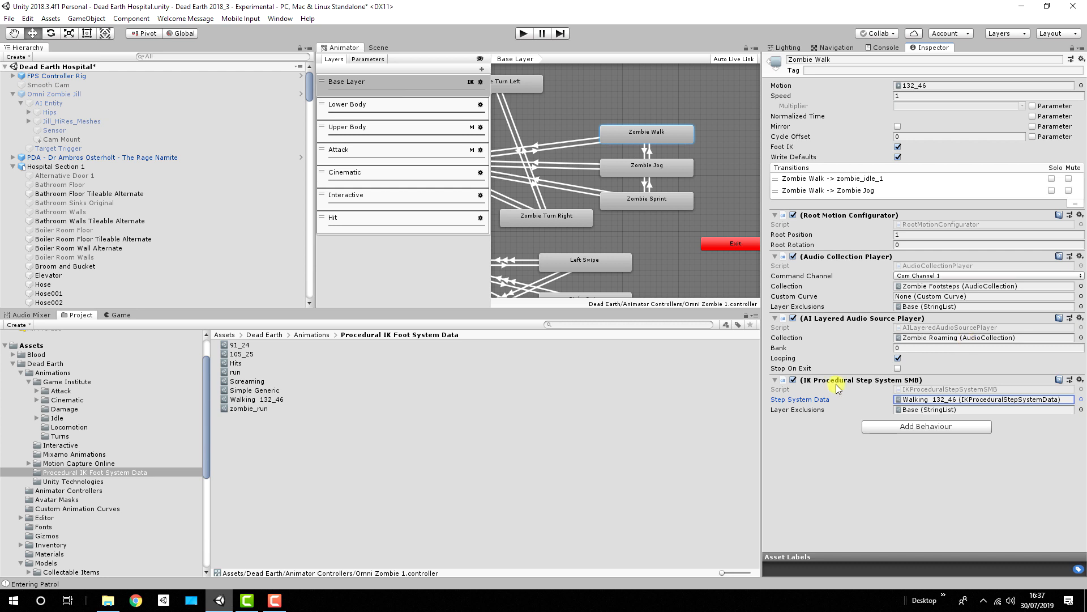
pyautogui.click(931, 399)
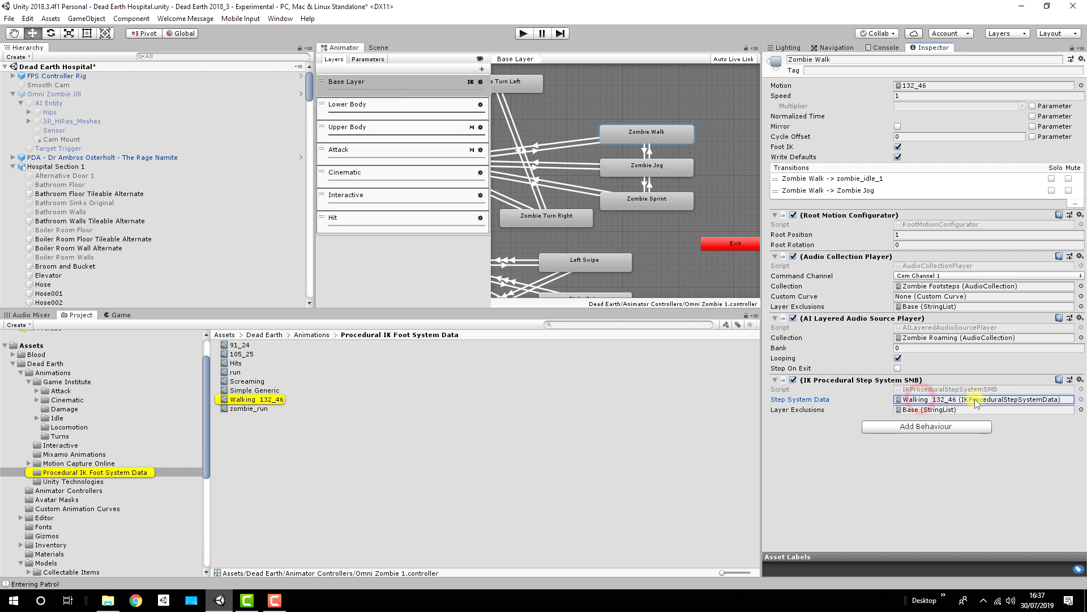
# Step: On Omni Zombie Jill's AI Entity, collapse IK Door Processor and expand the IK Procedural Step System Player component
pyautogui.click(51, 104)
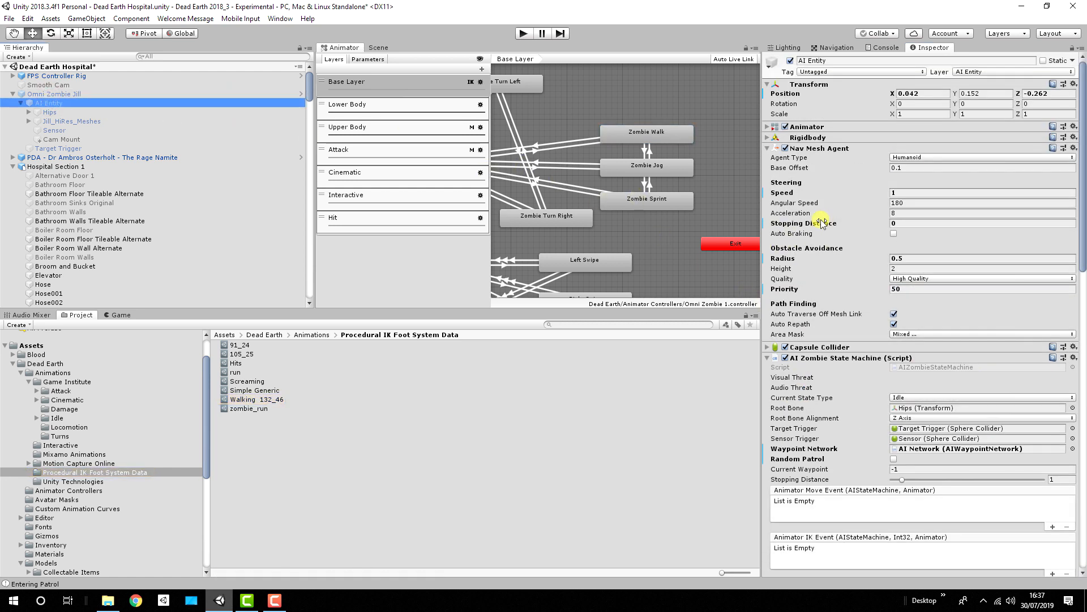
pyautogui.scroll(-10, 818, 222)
pyautogui.scroll(-5, 818, 222)
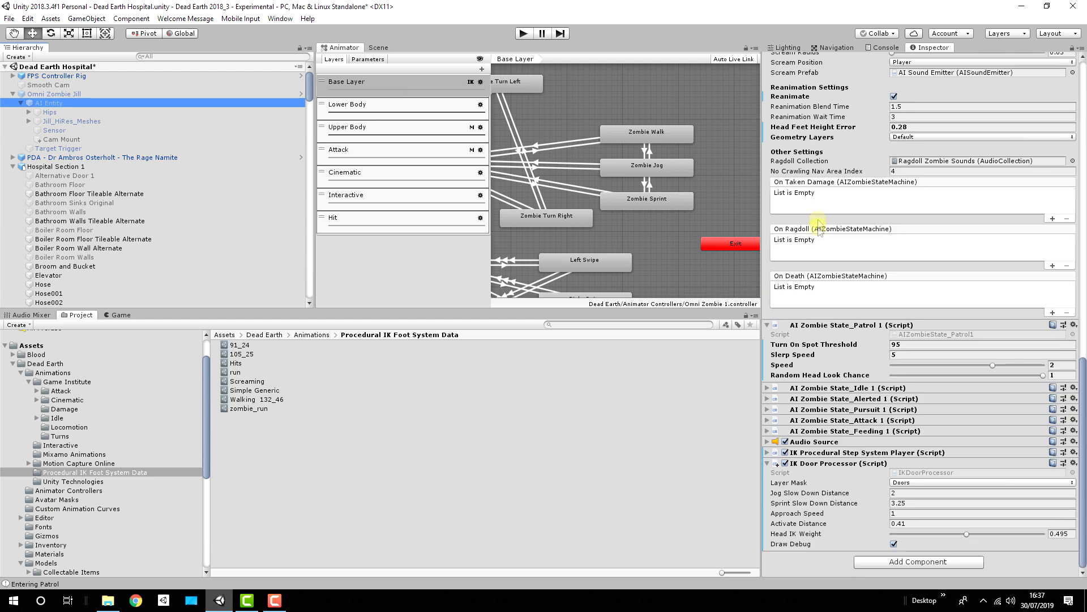
pyautogui.click(767, 466)
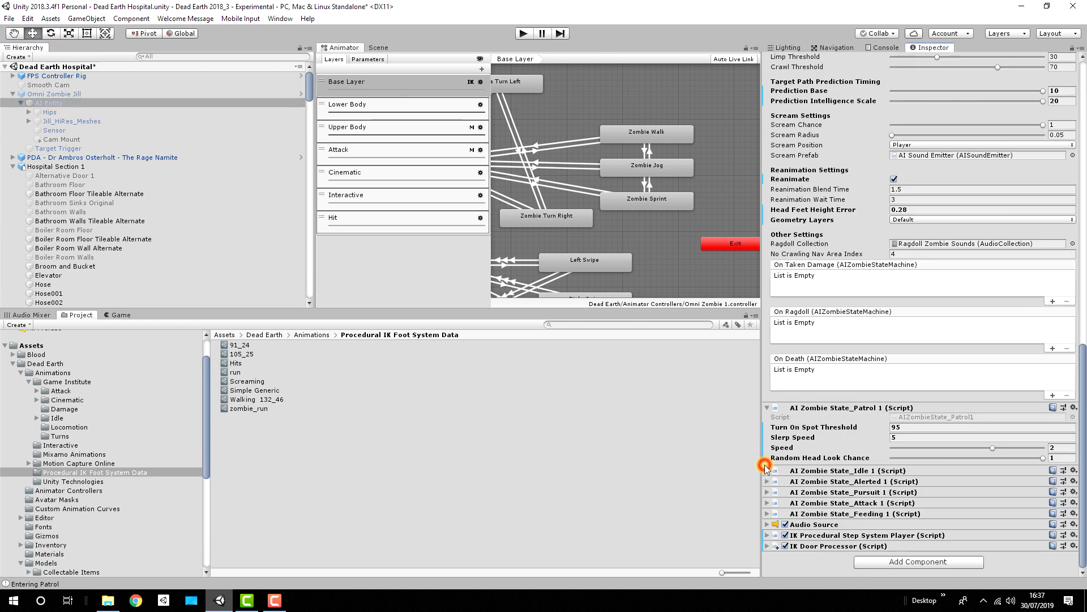
pyautogui.click(767, 535)
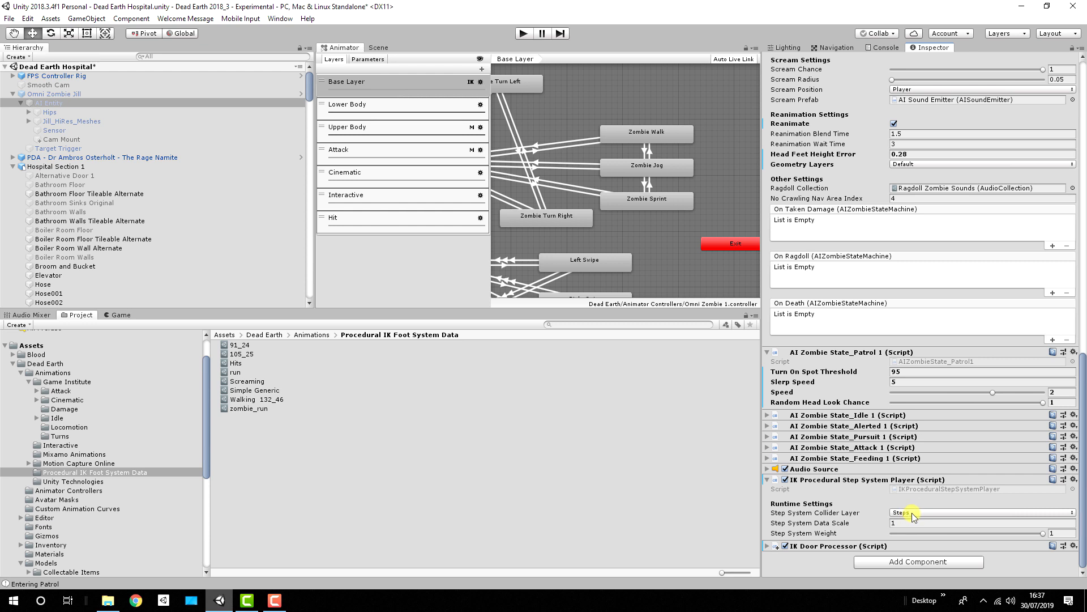
# Step: Recheck Zombie Walk's step system data reference and view the Step System Collider Layer options on AI Entity
pyautogui.click(641, 135)
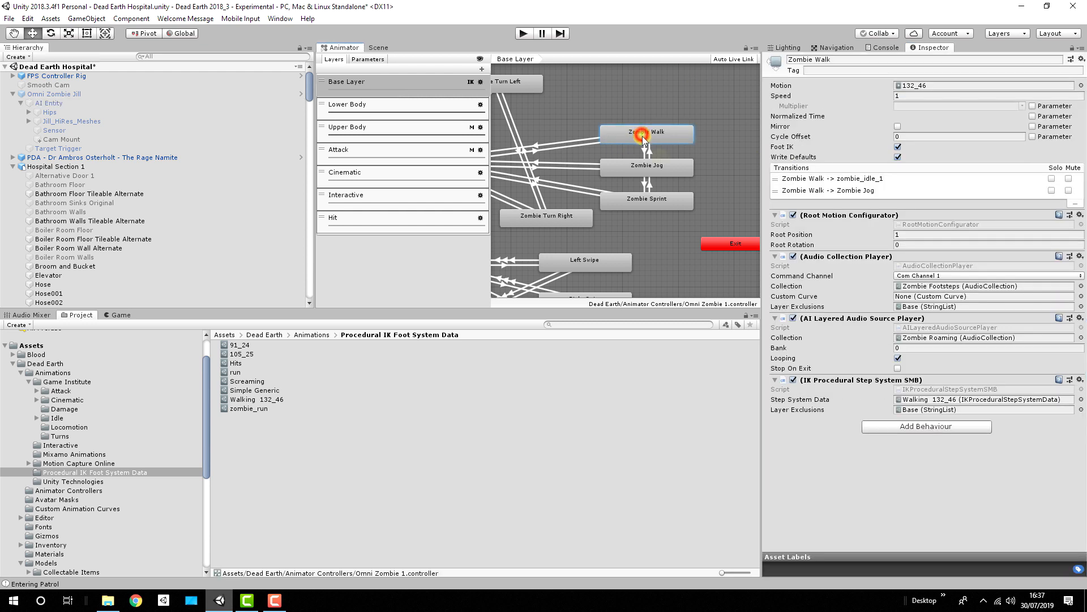
pyautogui.click(922, 400)
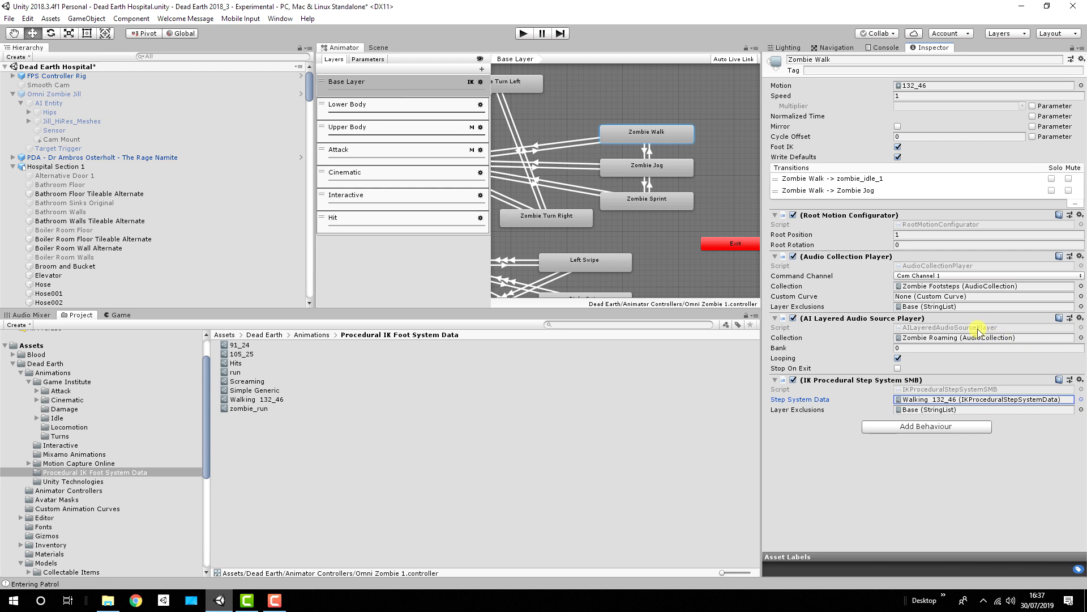
pyautogui.click(237, 102)
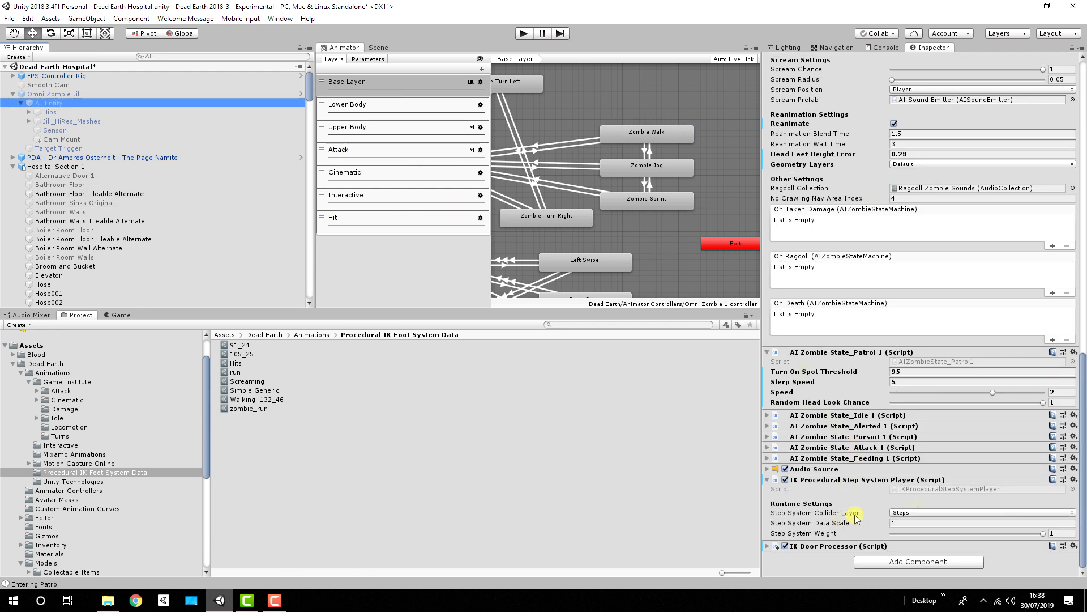
pyautogui.click(914, 512)
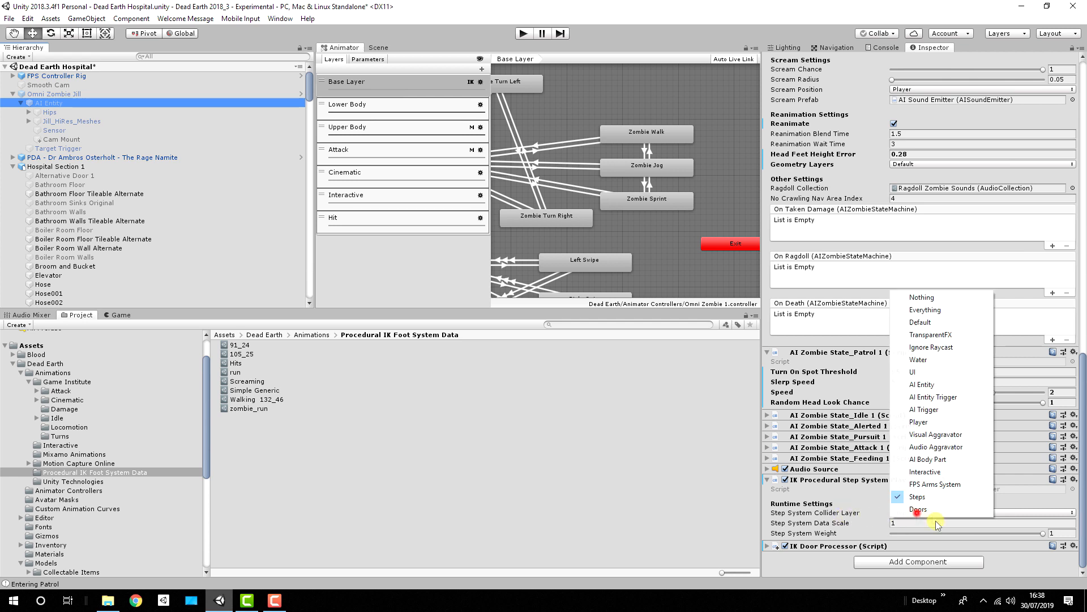
pyautogui.click(843, 497)
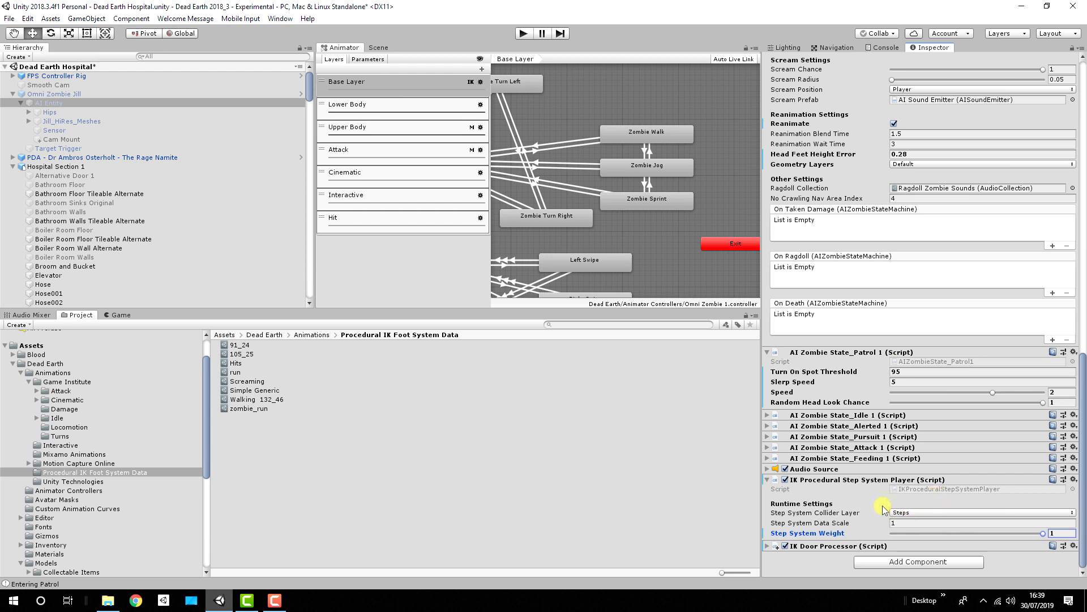
# Step: Return to the Scene view, collapse the expanded hierarchy groups, and activate the Invisible Colliders & Triggers object
pyautogui.click(380, 46)
pyautogui.moveTo(652, 148); pyautogui.dragTo(292, 181, button='right')
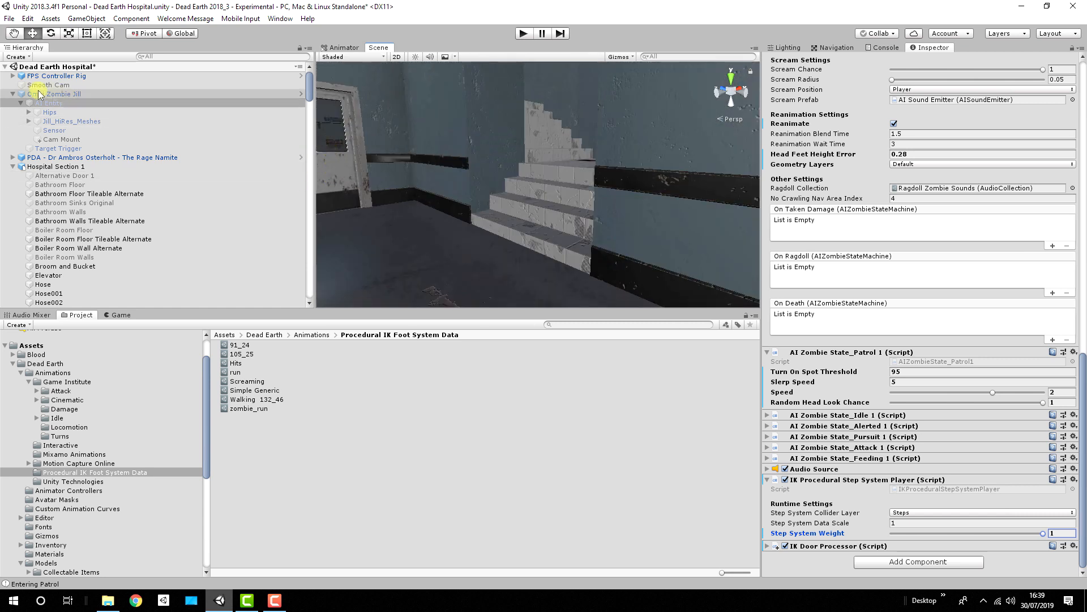
pyautogui.click(13, 95)
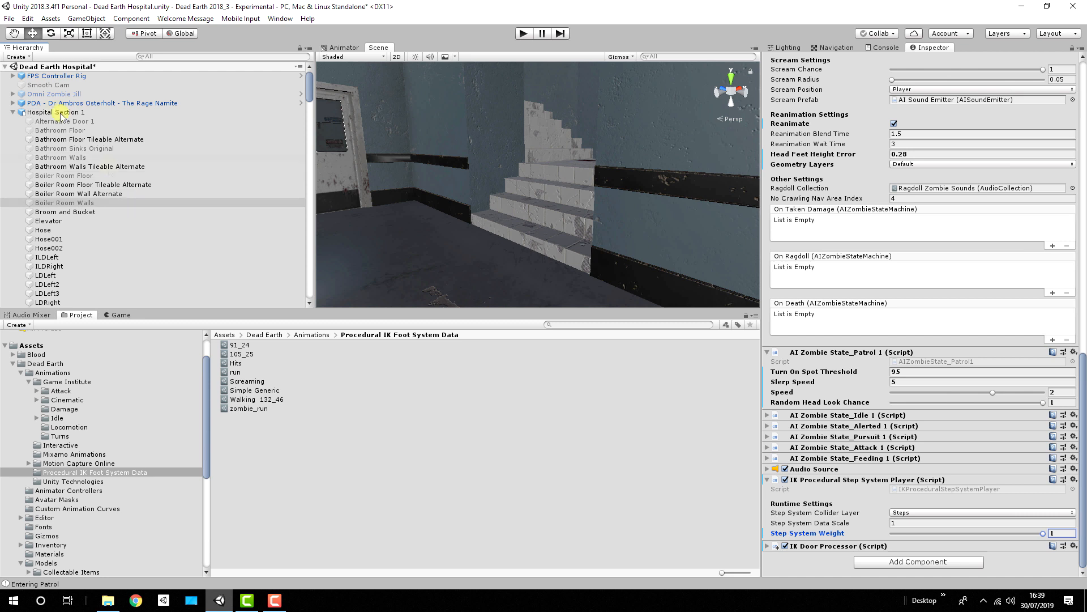
pyautogui.click(13, 113)
pyautogui.click(12, 146)
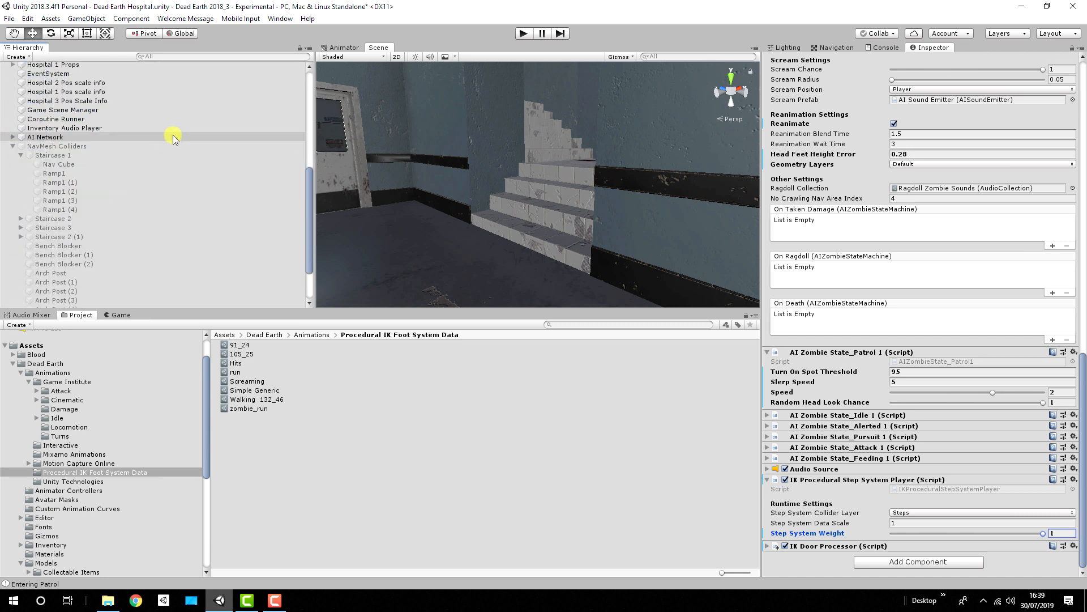
pyautogui.click(13, 146)
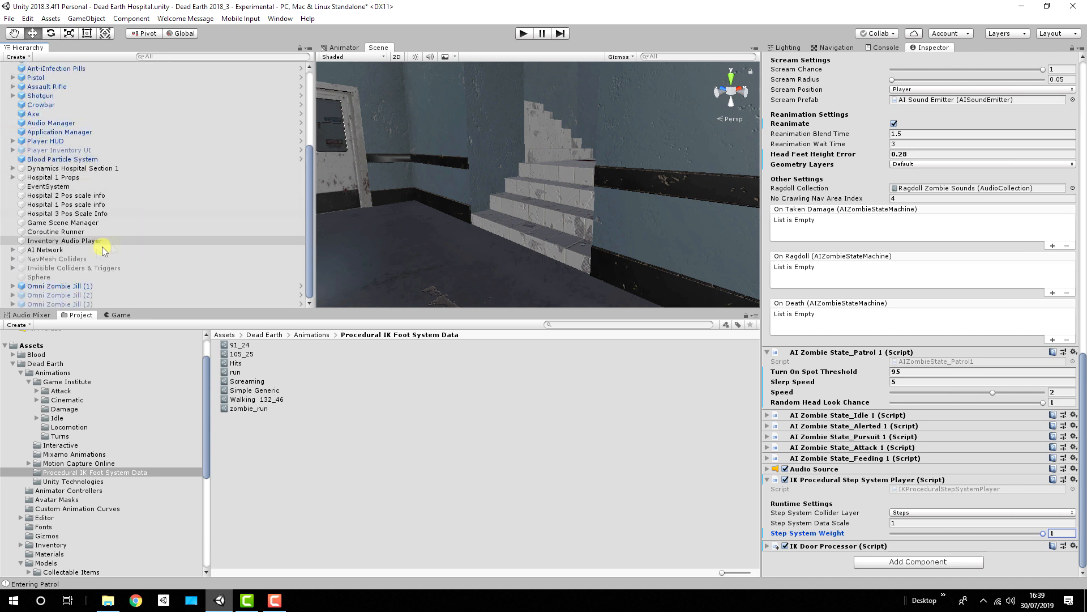
pyautogui.click(54, 269)
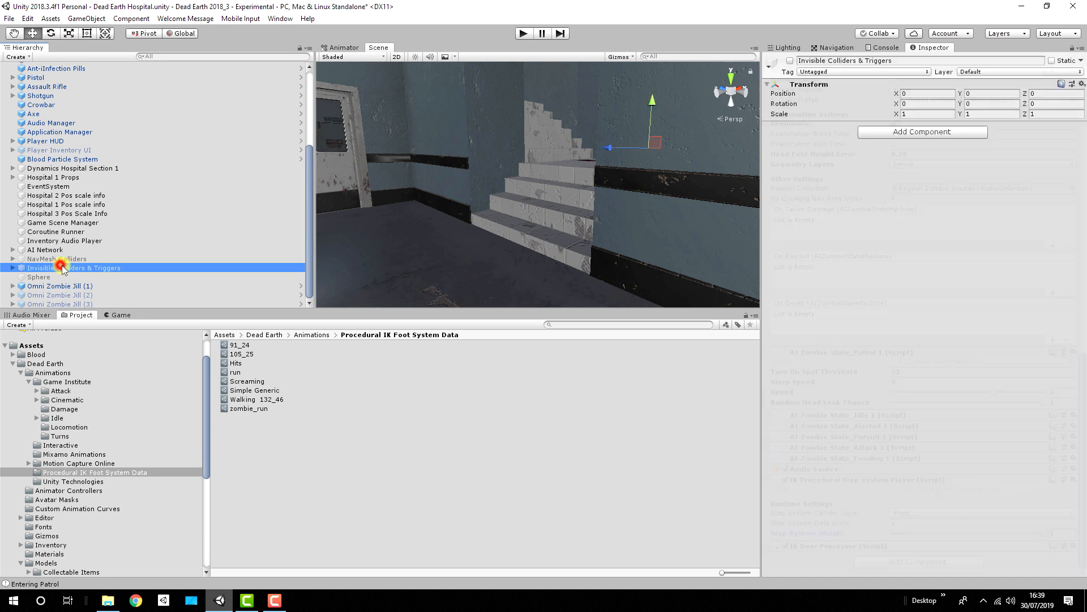
pyautogui.click(790, 61)
# Step: Examine the collider outlines on the staircase steps from several angles in the scene
pyautogui.press('w')
pyautogui.moveTo(589, 150); pyautogui.dragTo(638, 240, button='right')
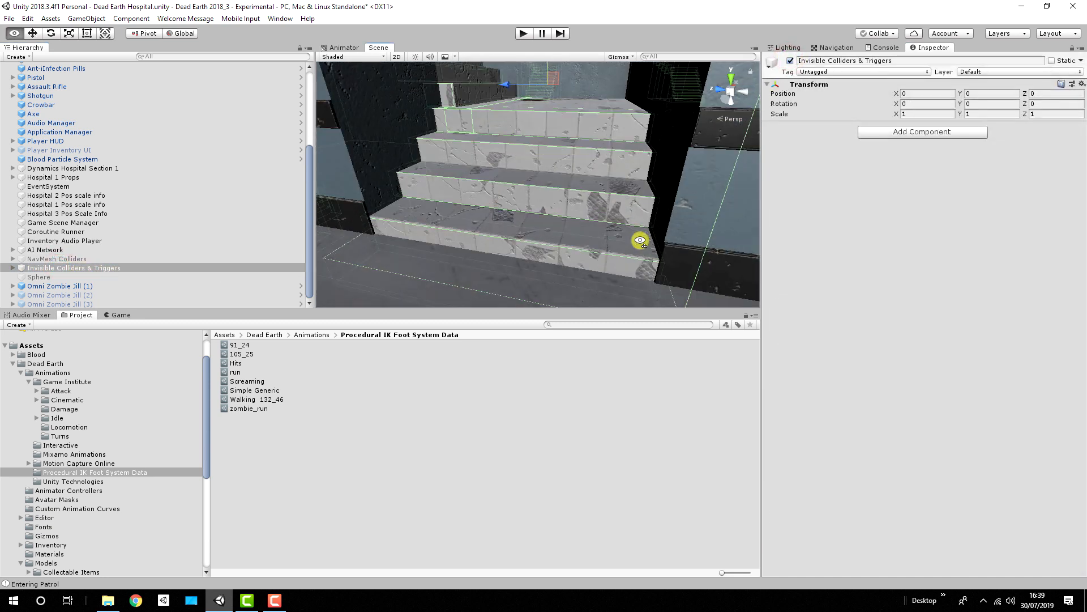
pyautogui.moveTo(573, 199); pyautogui.dragTo(548, 177, button='right')
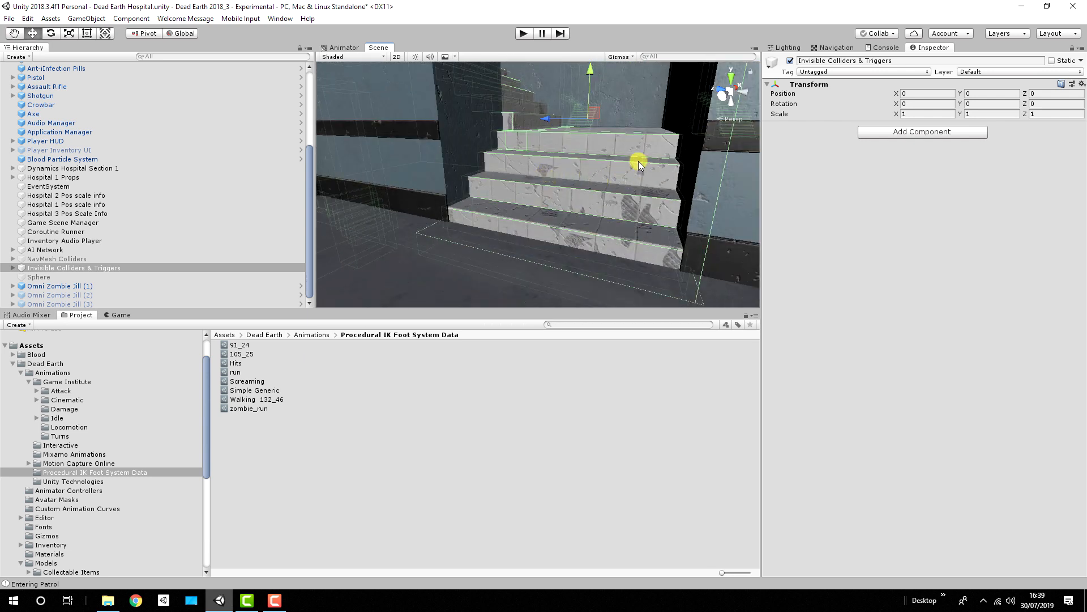
pyautogui.moveTo(638, 161); pyautogui.dragTo(550, 163, button='right')
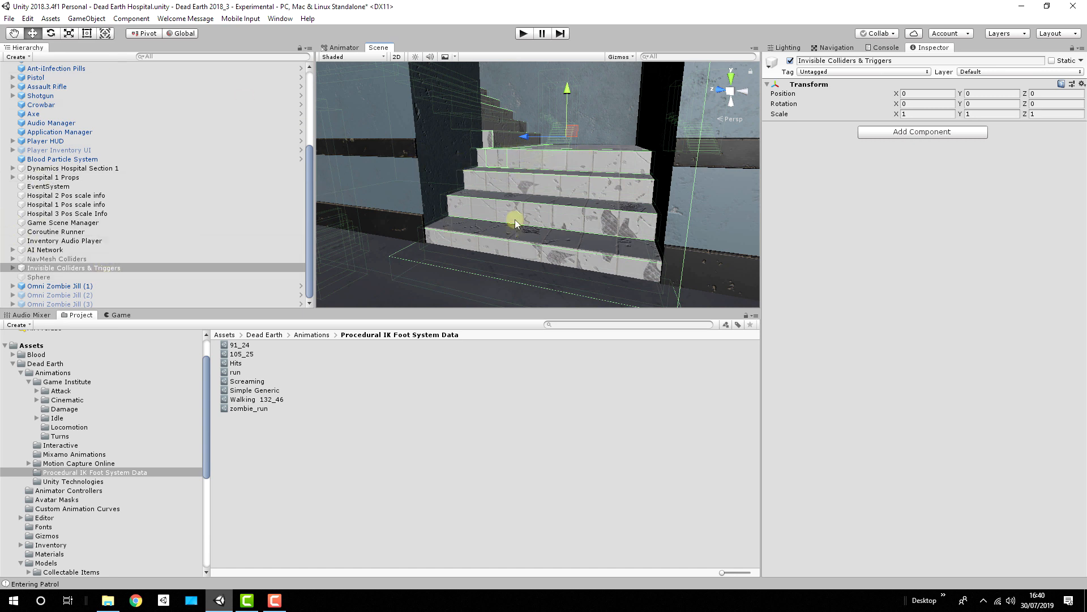
pyautogui.moveTo(593, 141); pyautogui.dragTo(617, 128, button='right')
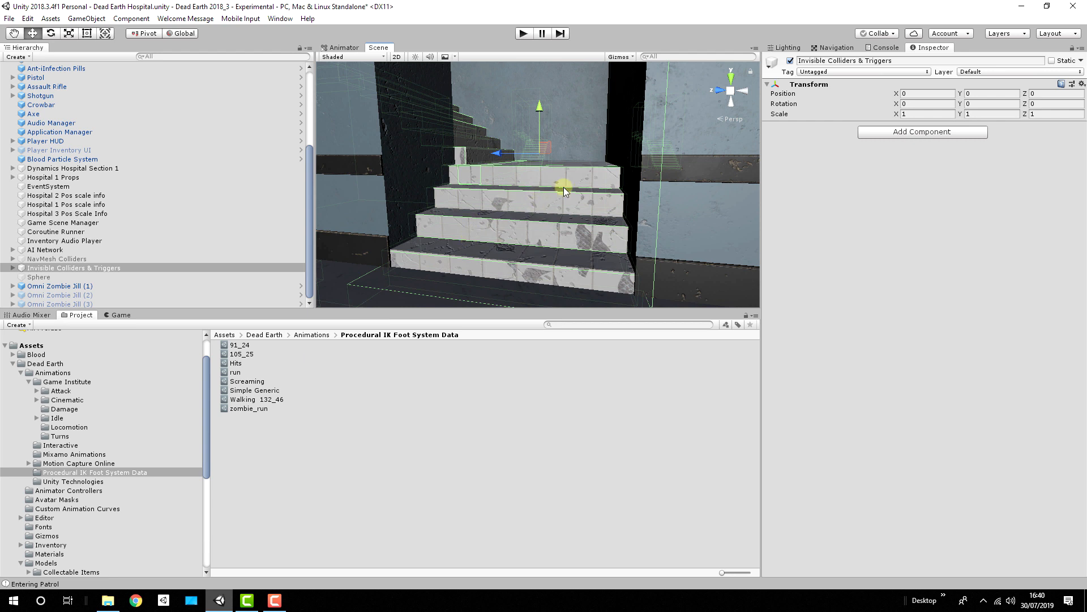
pyautogui.moveTo(599, 148); pyautogui.dragTo(547, 178, button='right')
pyautogui.moveTo(643, 155); pyautogui.dragTo(562, 177, button='right')
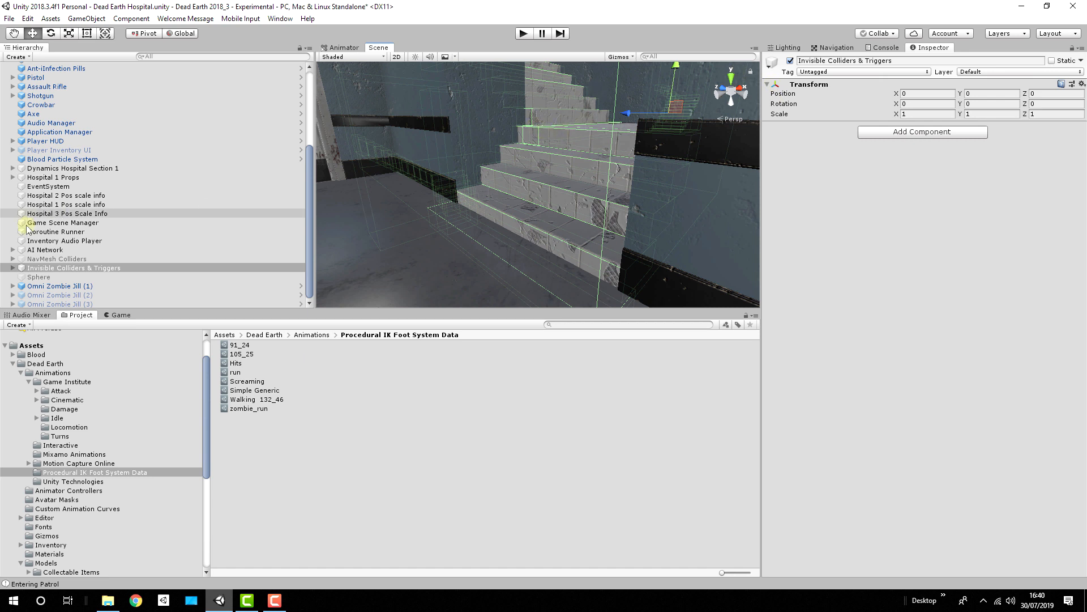
# Step: Inspect the Step1 collider of Staircase 1 under Invisible Colliders & Triggers, toggling its Mesh Renderer on and off again
pyautogui.click(12, 268)
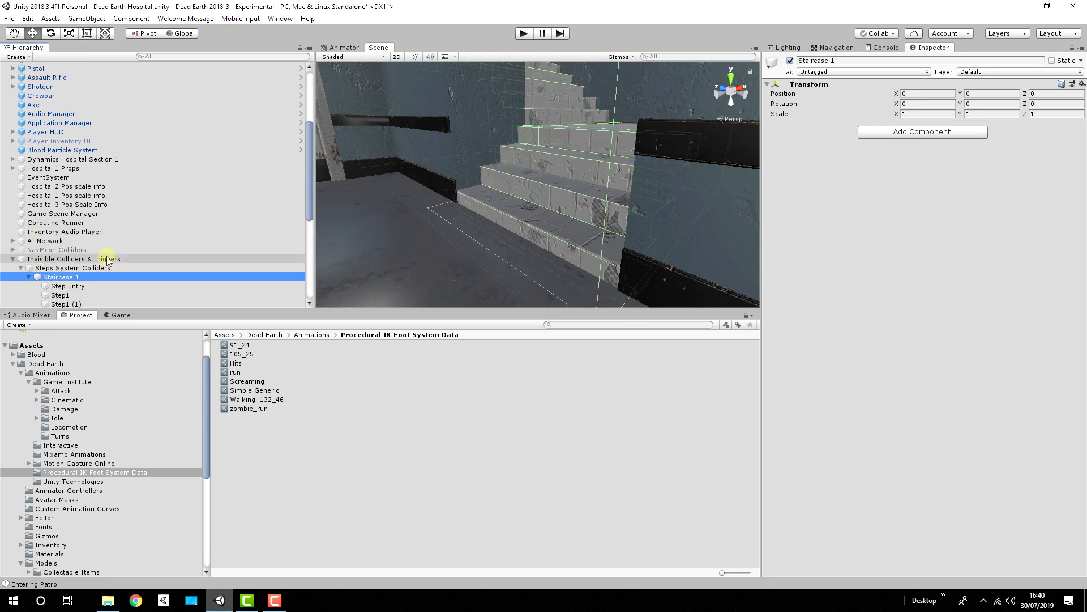
pyautogui.scroll(-3, 106, 255)
pyautogui.click(74, 194)
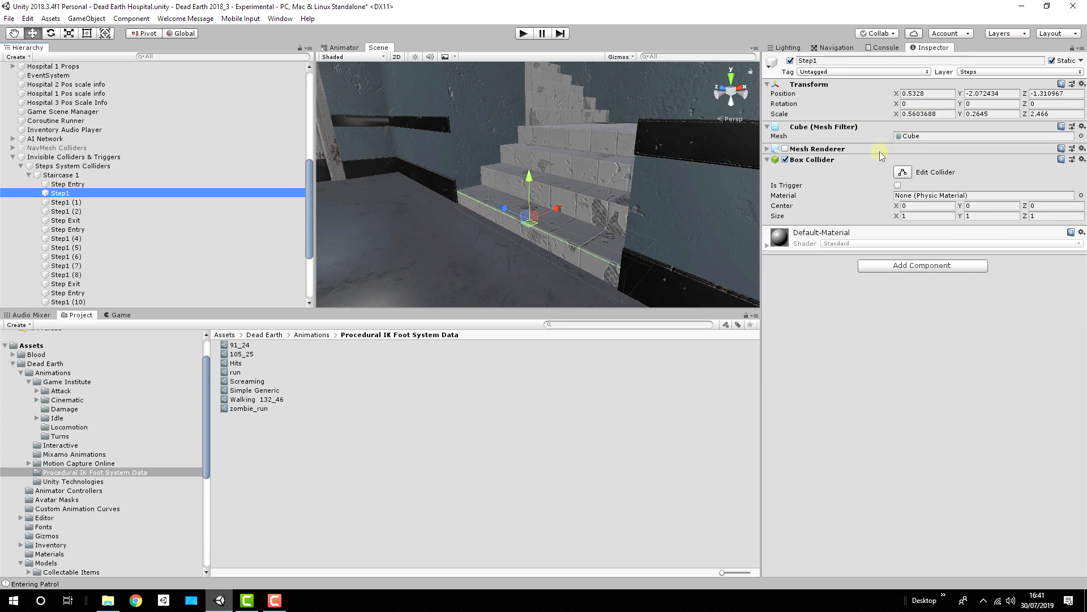
pyautogui.click(785, 149)
pyautogui.click(784, 149)
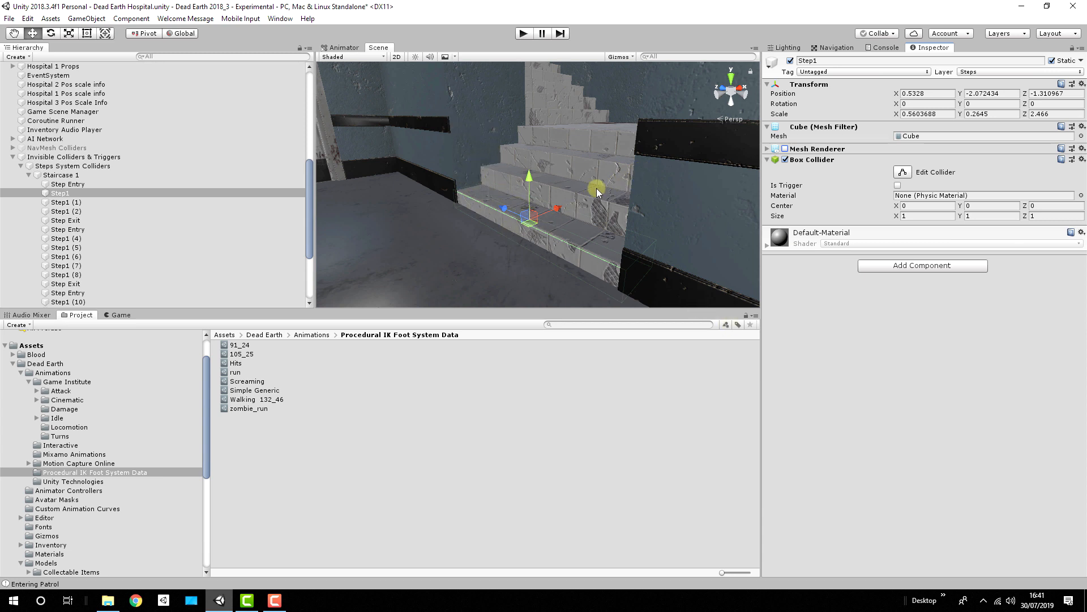
# Step: Examine the step entry, exit and tread colliders around the lower staircase flight from several viewpoints
pyautogui.keyDown('alt'); pyautogui.moveTo(529, 157); pyautogui.dragTo(601, 157); pyautogui.keyUp('alt')
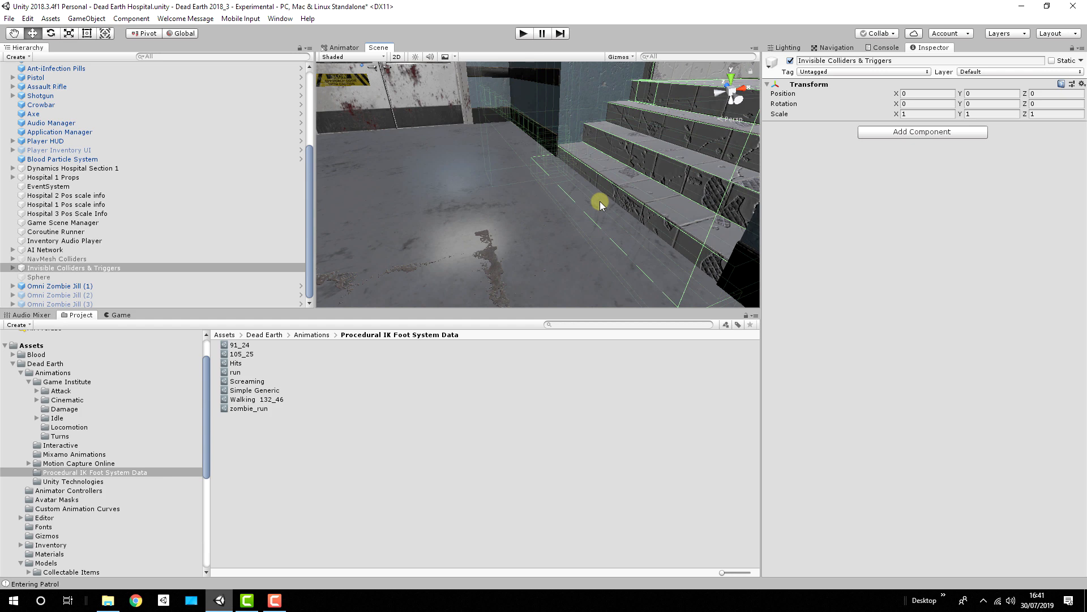
pyautogui.moveTo(560, 154); pyautogui.dragTo(655, 210, button='right')
pyautogui.press('w')
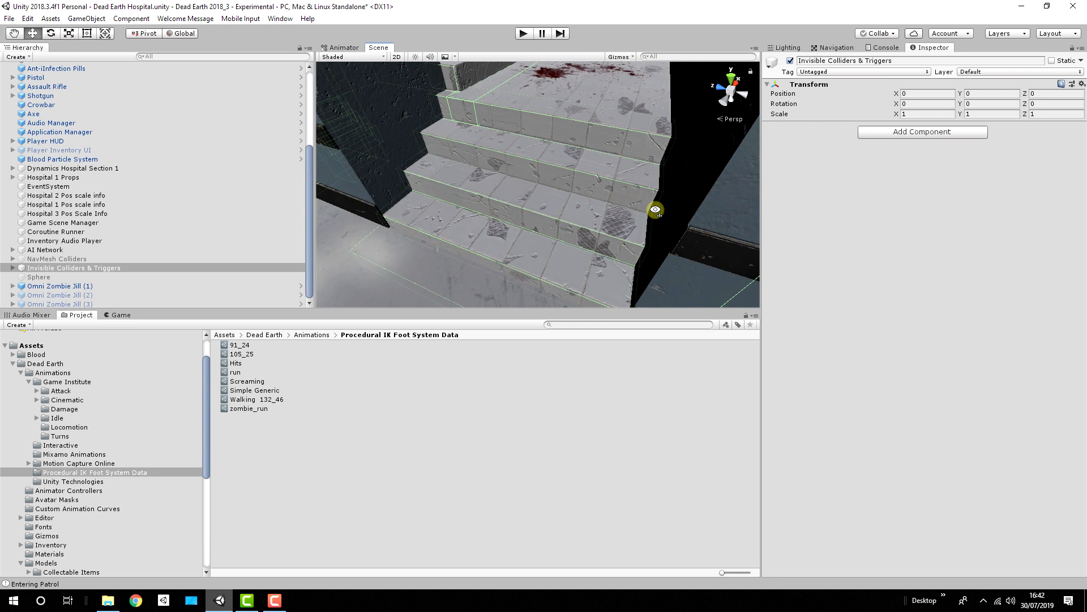
pyautogui.moveTo(656, 210); pyautogui.dragTo(552, 164, button='right')
pyautogui.scroll(4, 54, 101)
pyautogui.scroll(-4, 55, 119)
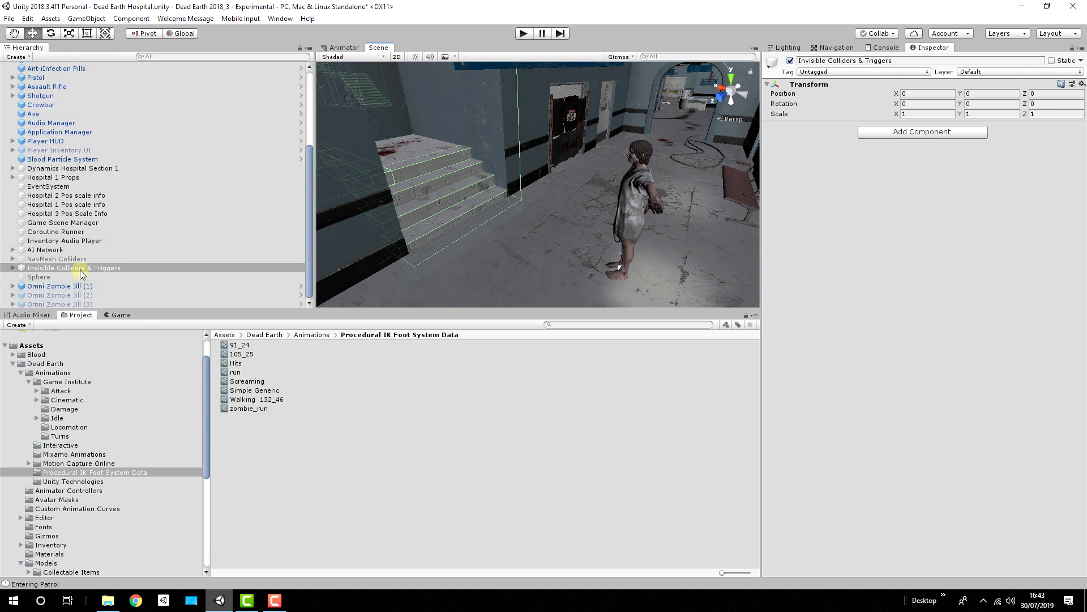
# Step: On Omni Zombie Jill (1)'s AI Entity, expand the IK Door Processor component and view the Layer Mask description
pyautogui.click(12, 286)
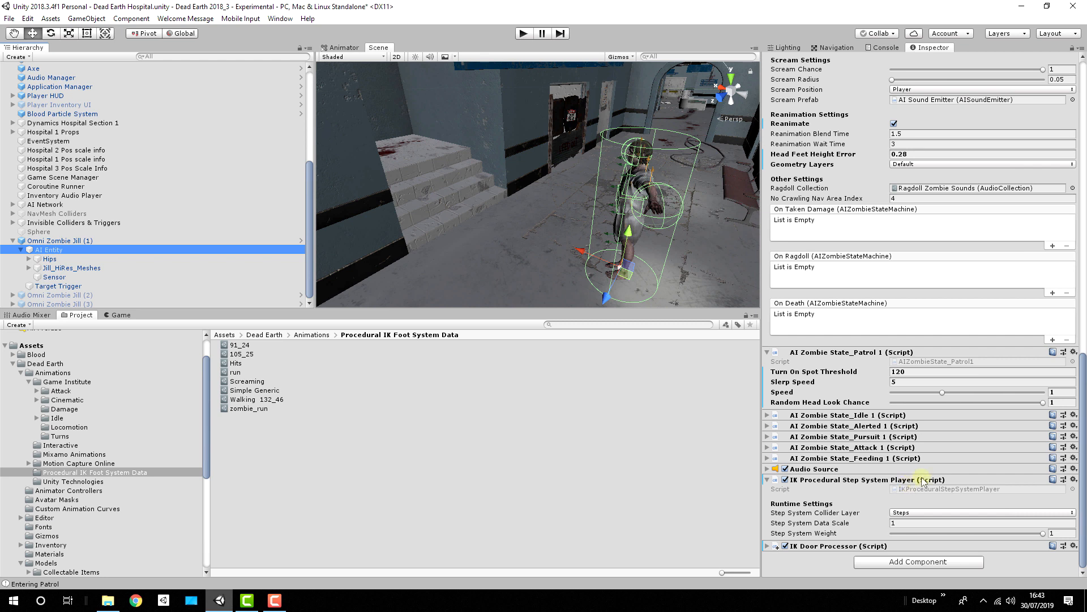
pyautogui.click(768, 546)
pyautogui.scroll(-2, 912, 470)
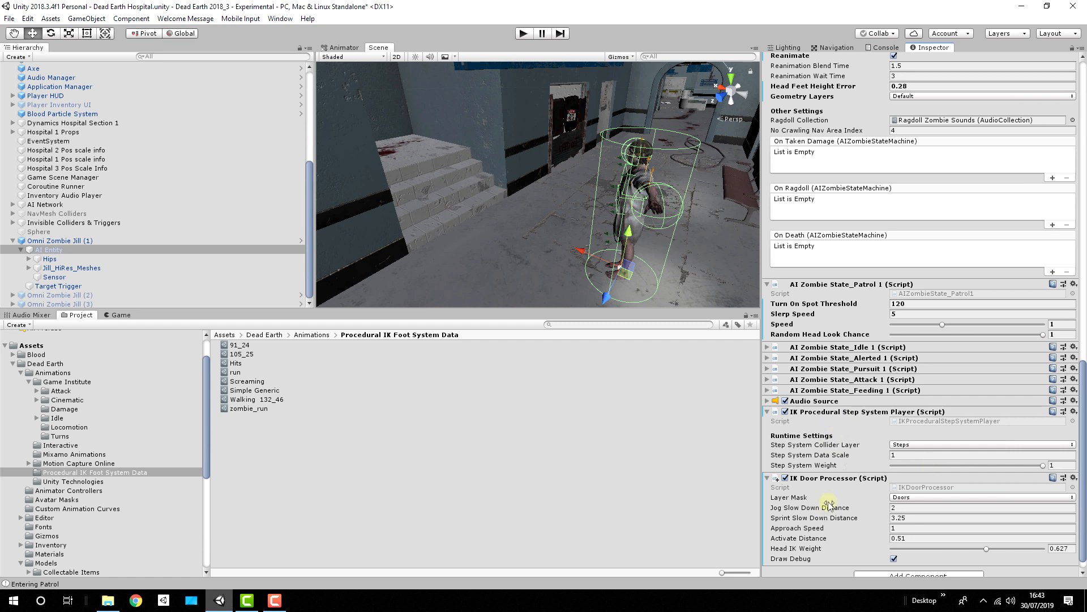
pyautogui.moveTo(845, 498)
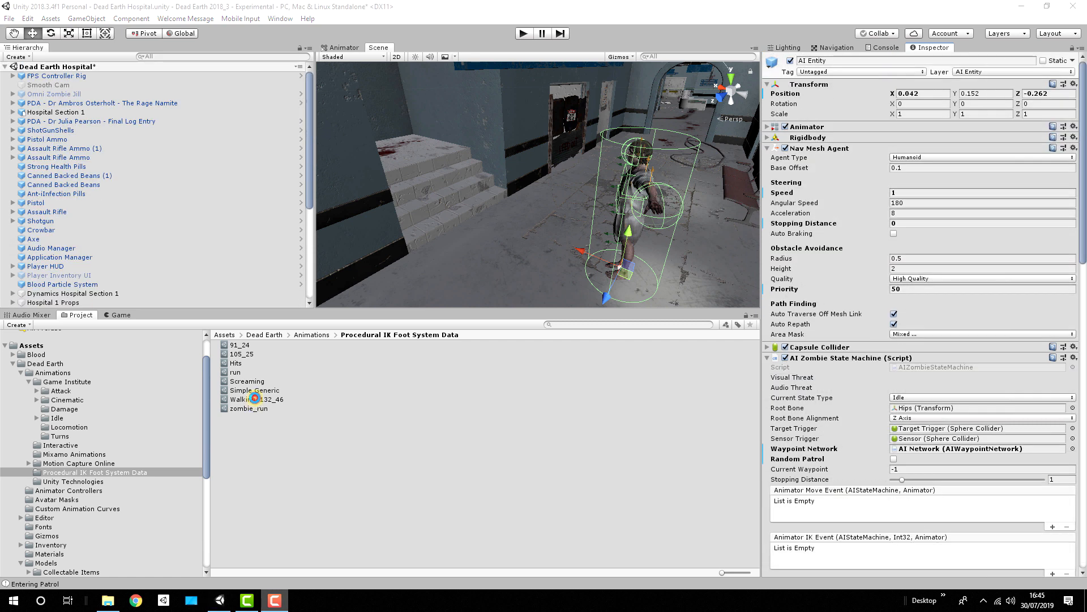
# Step: Open the Walking 132_46 step system data asset and view the IK Mode options in its IK Step Down Settings
pyautogui.click(250, 400)
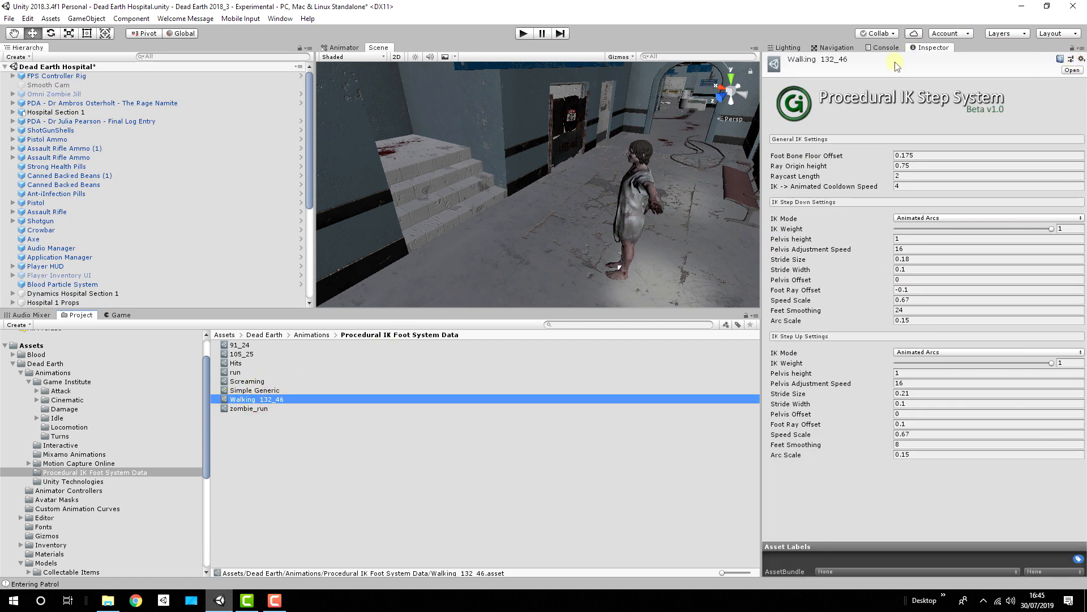
pyautogui.click(921, 219)
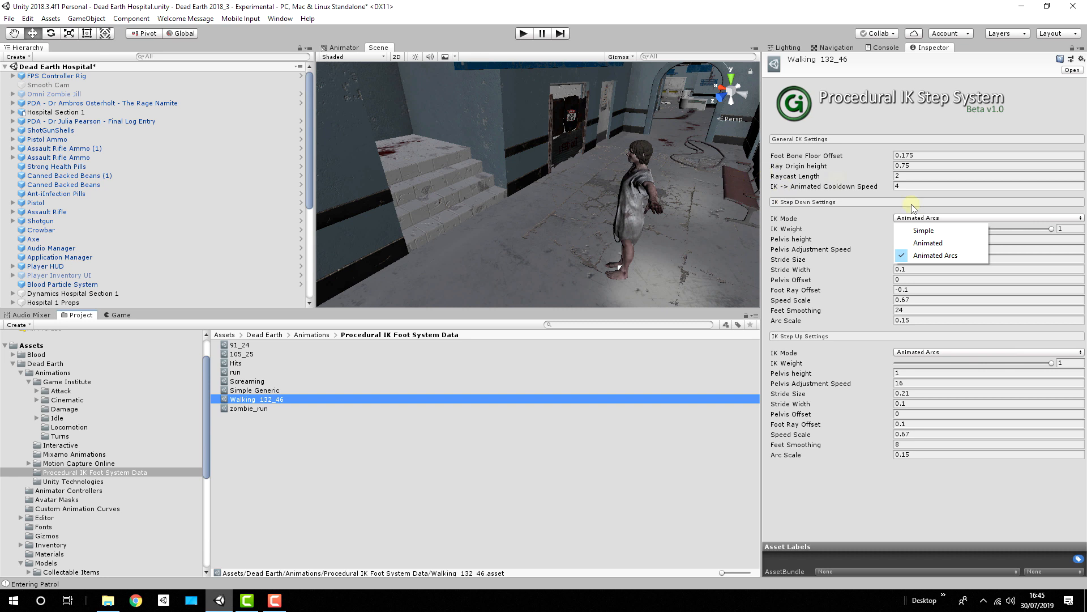
pyautogui.click(816, 213)
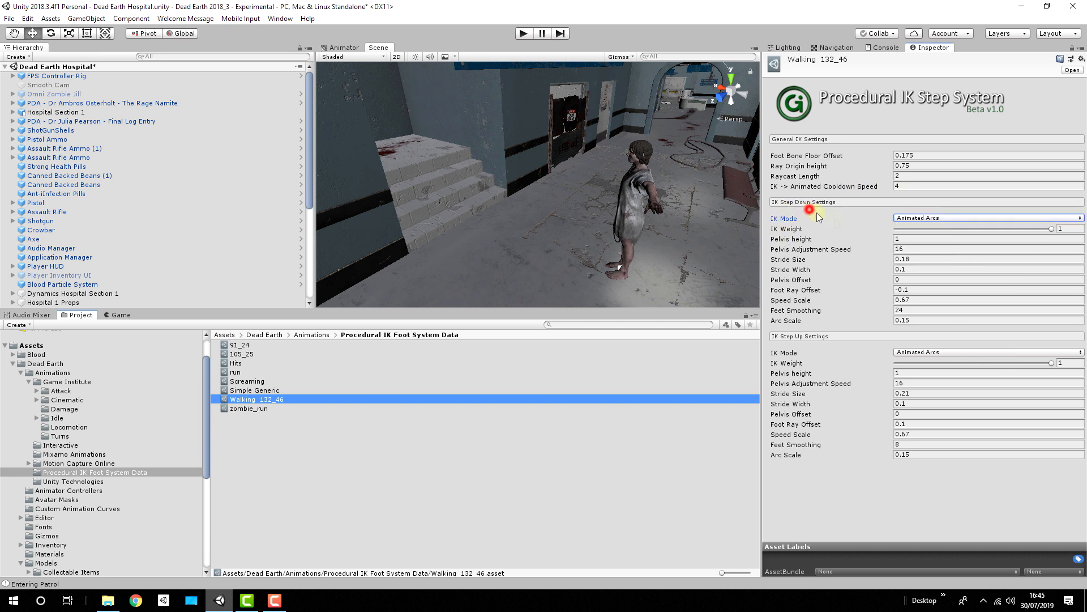
pyautogui.click(929, 218)
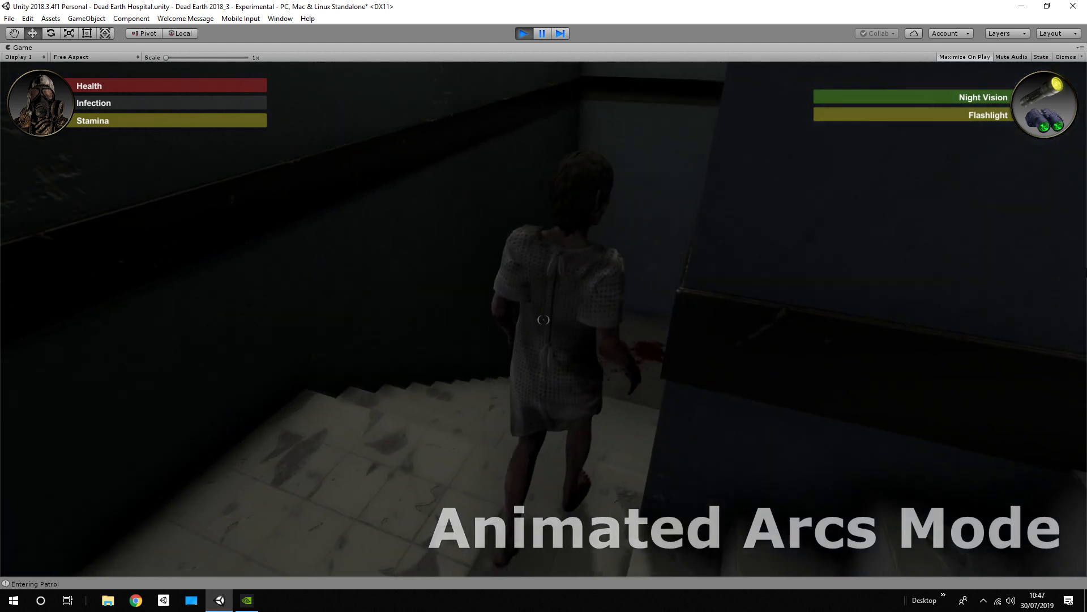
# Step: Follow the zombie down and up the staircase in play mode to observe its foot placement in Animated Arcs mode
pyautogui.press('w')
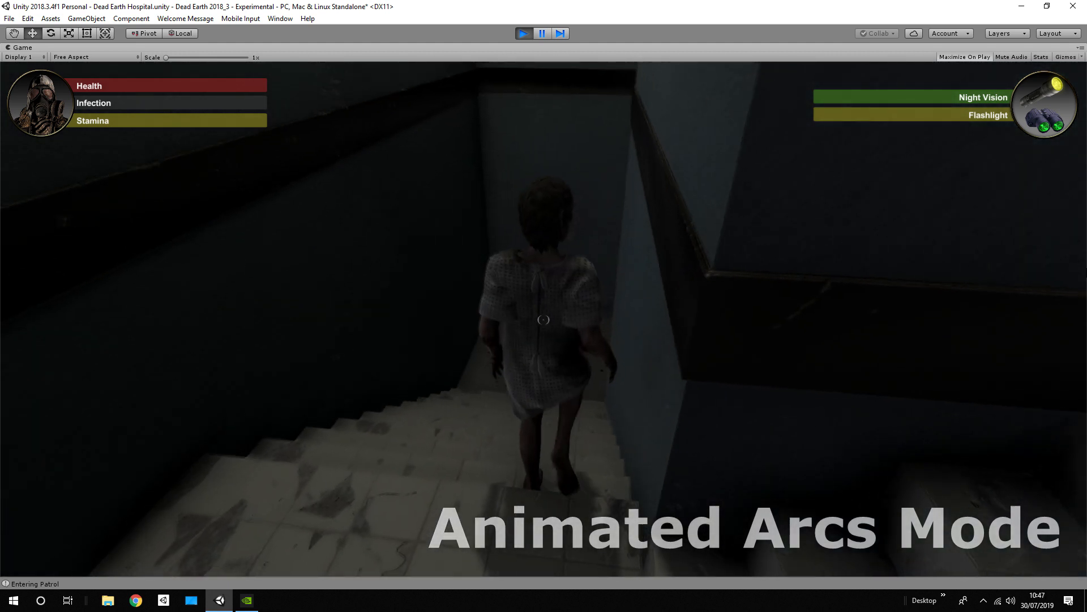
pyautogui.press('w')
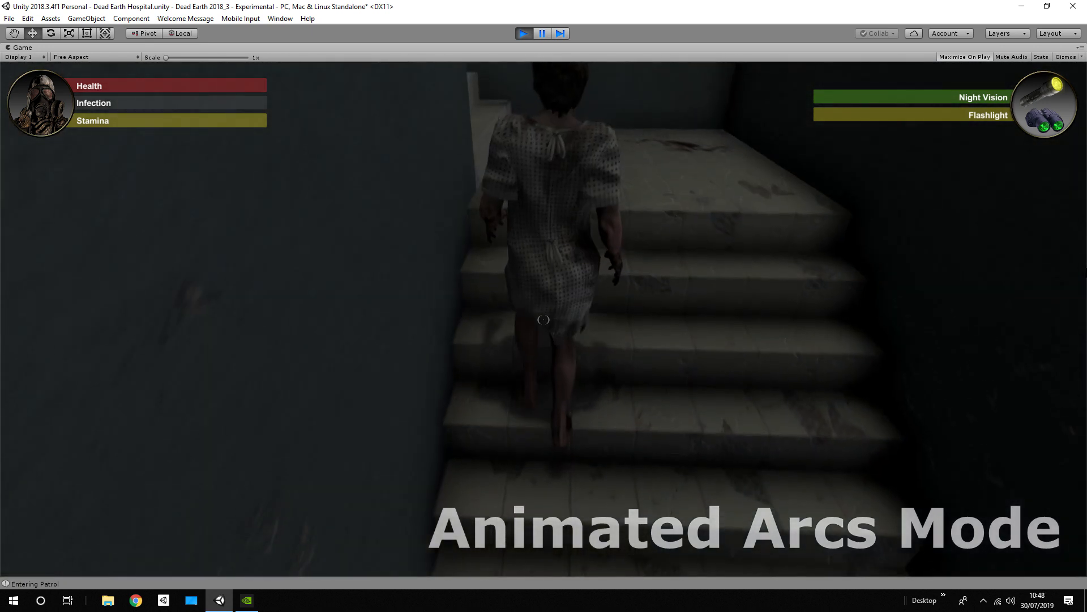
pyautogui.press('w')
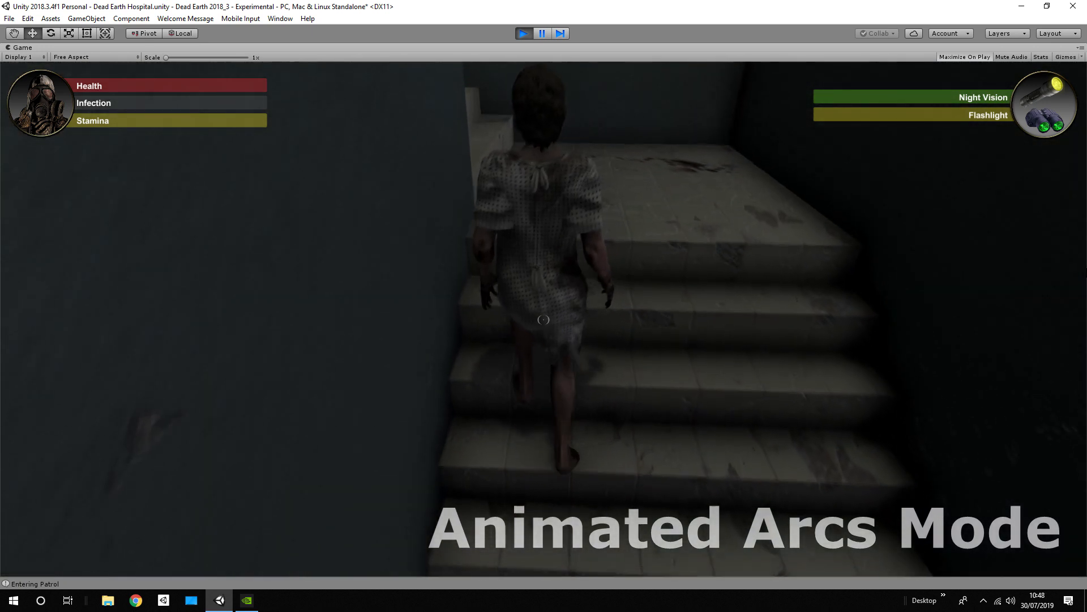
pyautogui.press('w')
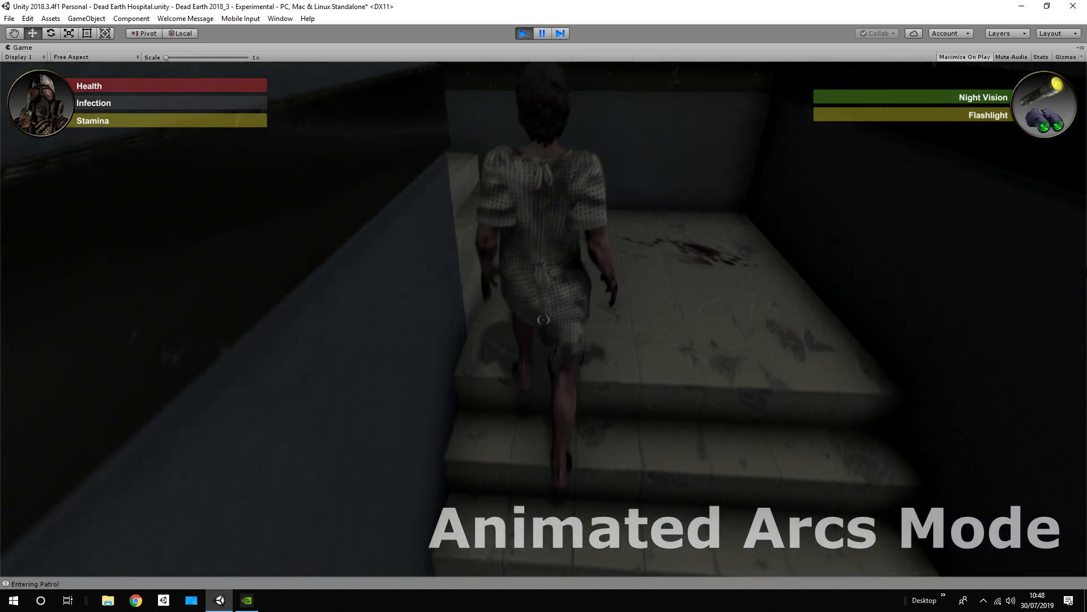
pyautogui.press('w')
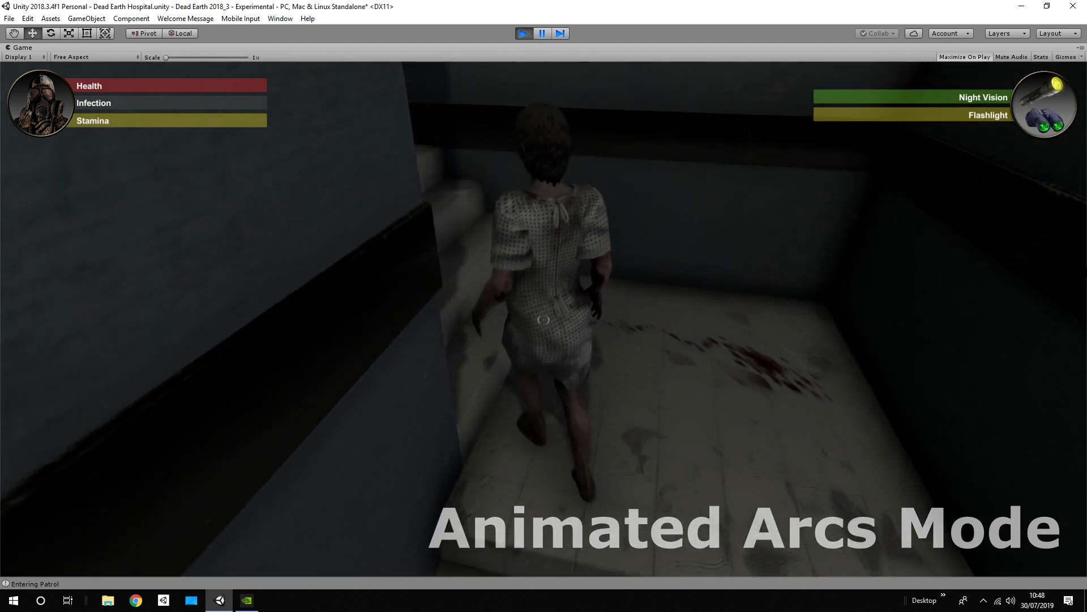
pyautogui.press('w')
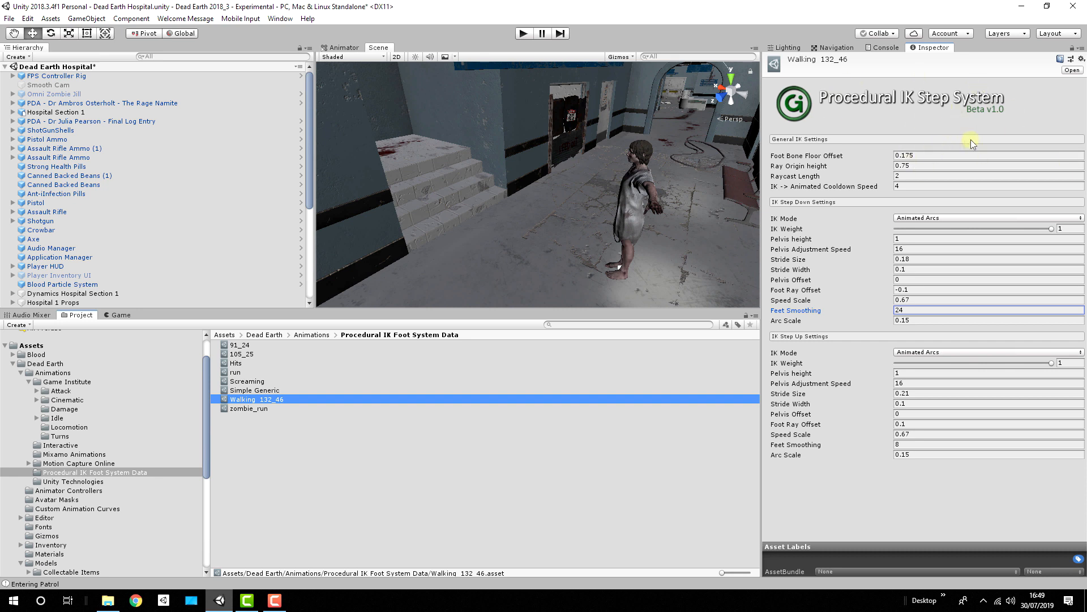
# Step: Switch Walking 132_46's Step Down IK Mode to Simple to compare its settings, and return it to Animated Arcs
pyautogui.click(905, 218)
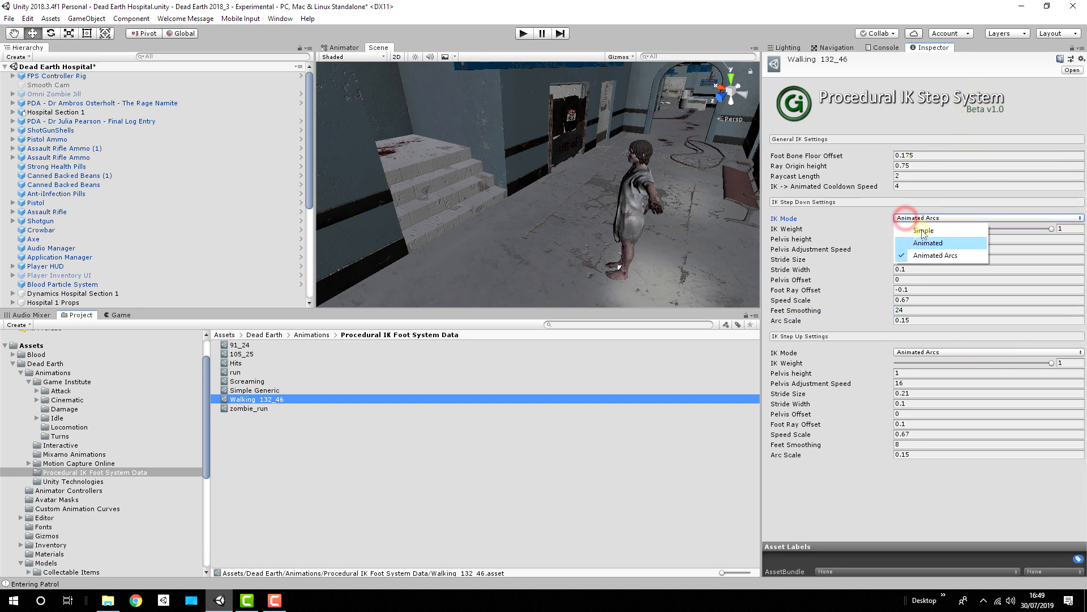
pyautogui.click(923, 231)
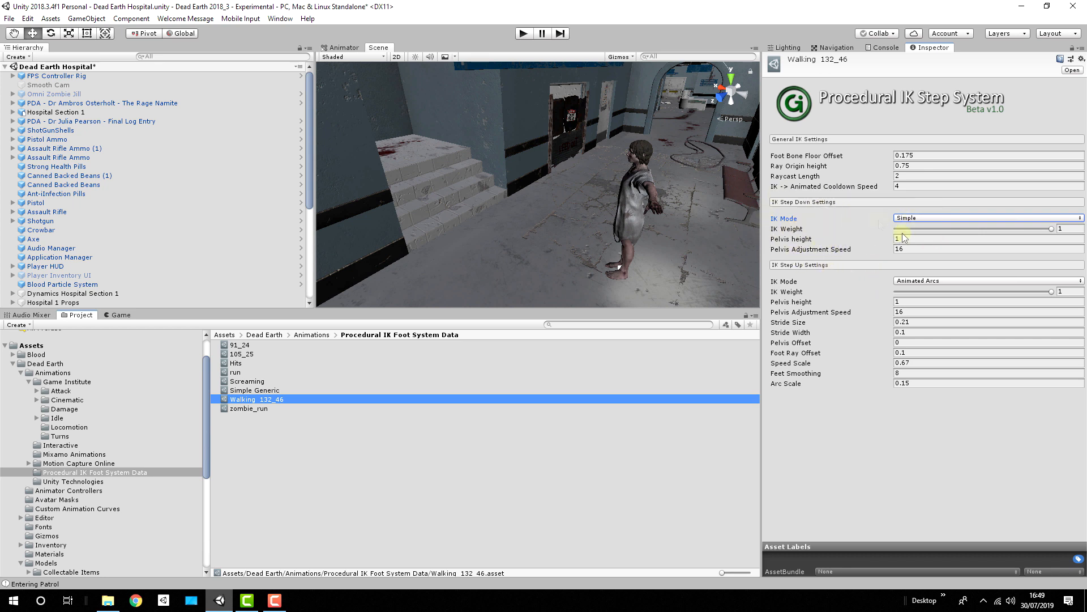
pyautogui.click(911, 218)
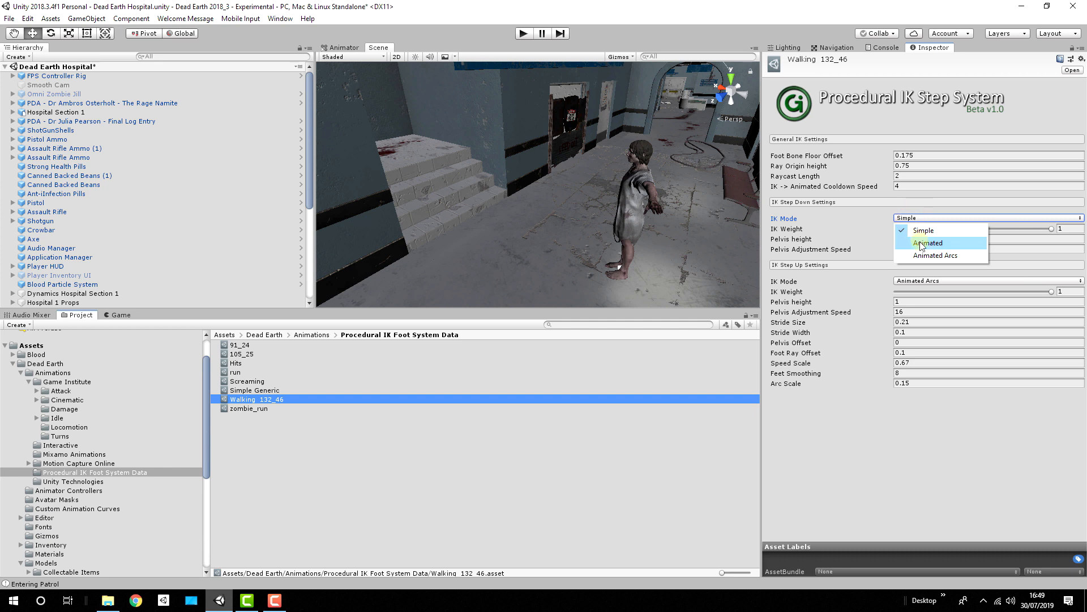
pyautogui.click(929, 255)
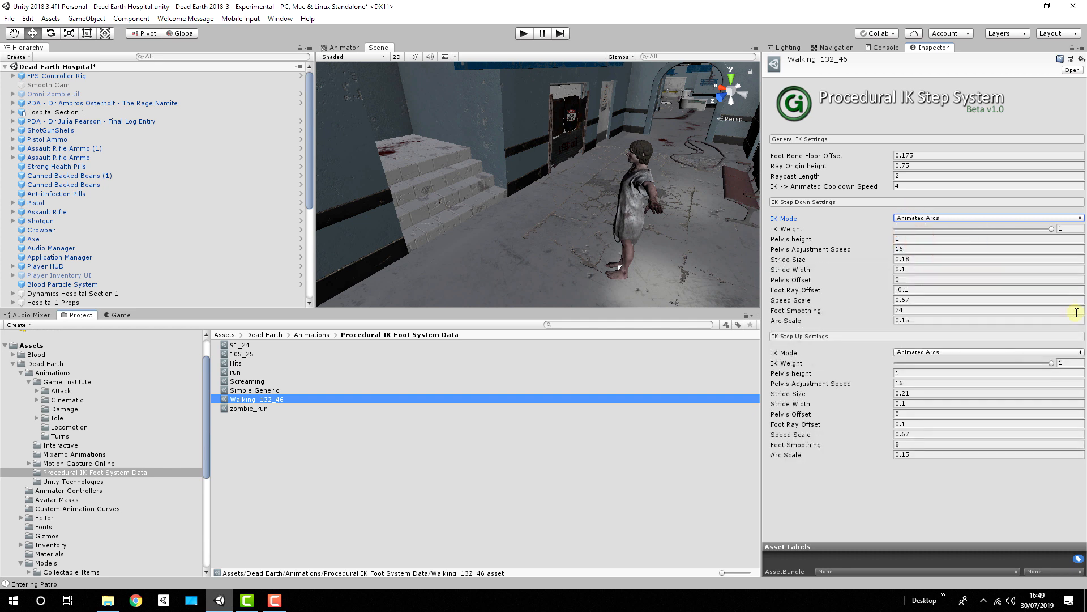